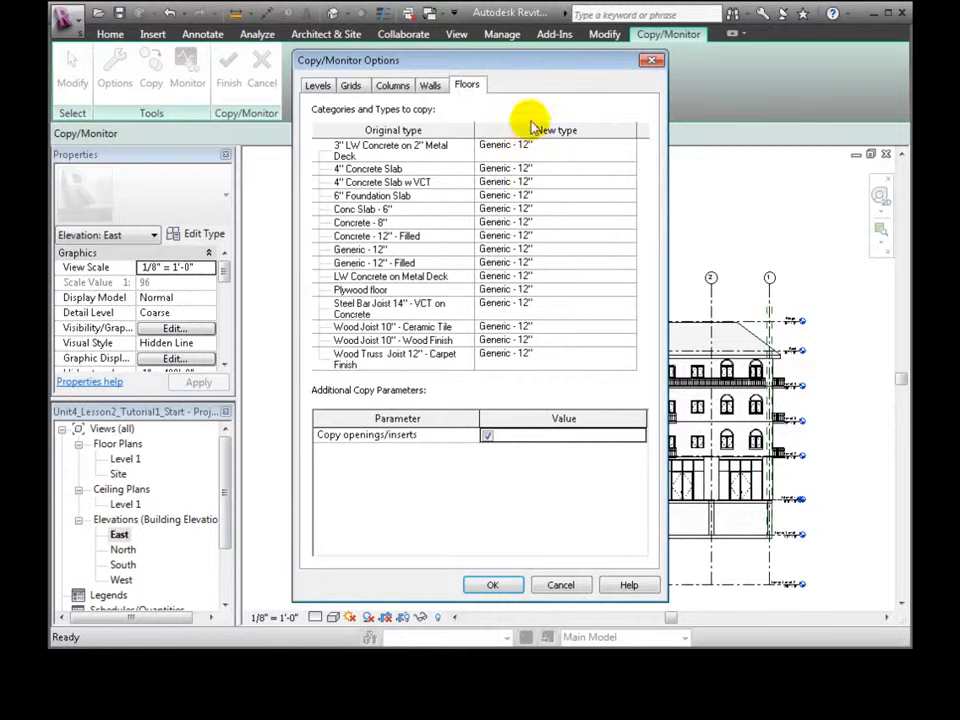
Accept the Copy/Monitor options and copy the linked model's floors, grids, levels and structural columns in the East elevation, excluding walls.
click(500, 587)
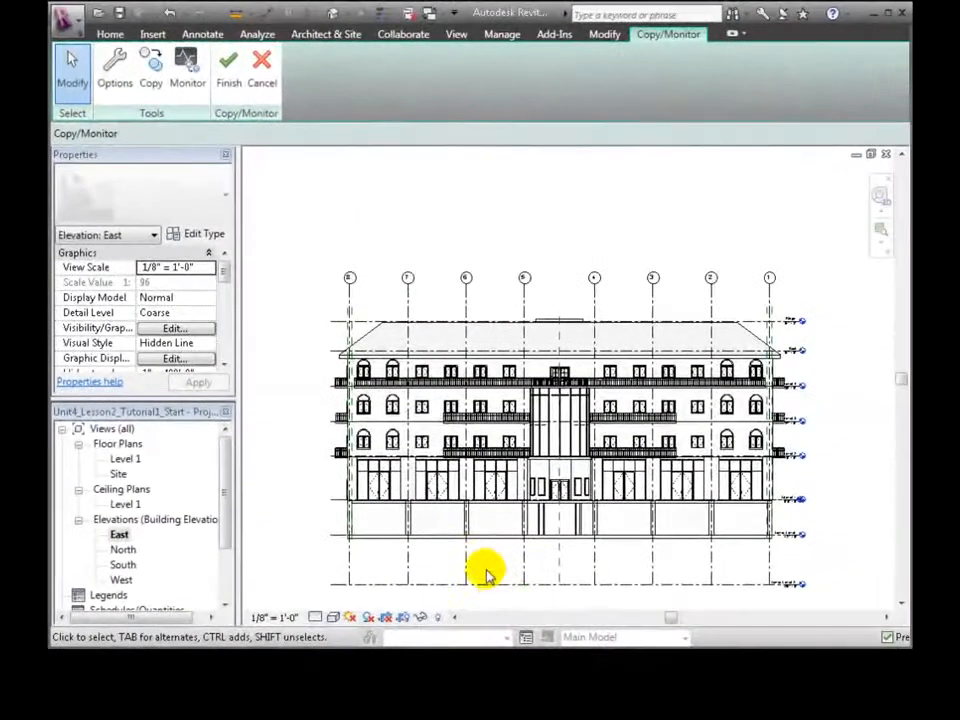
click(151, 70)
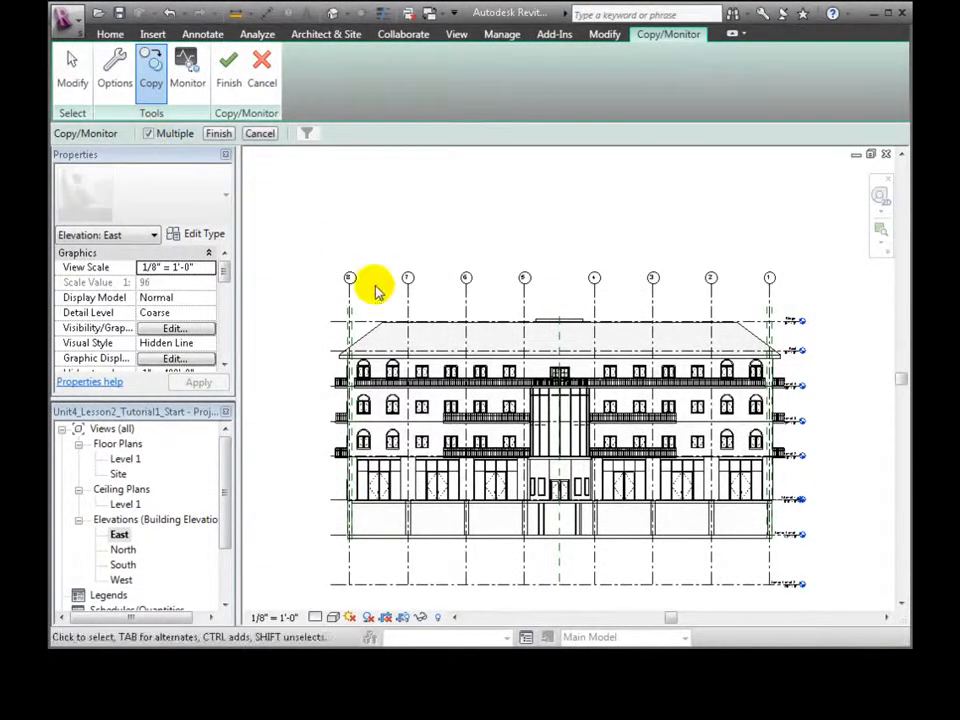
drag(836, 600, 285, 253)
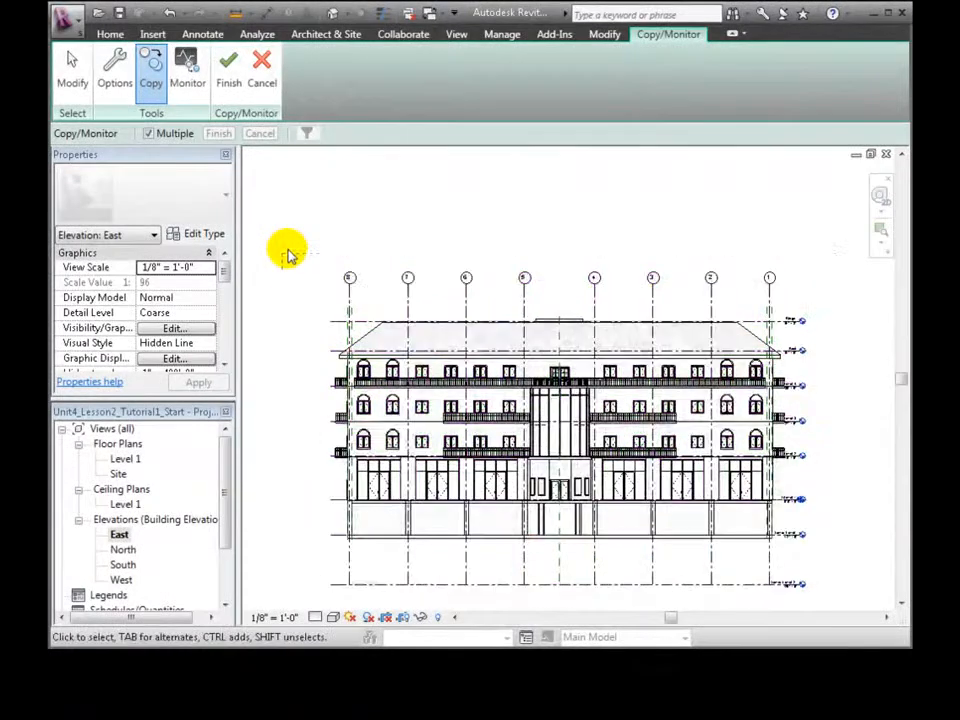
click(307, 133)
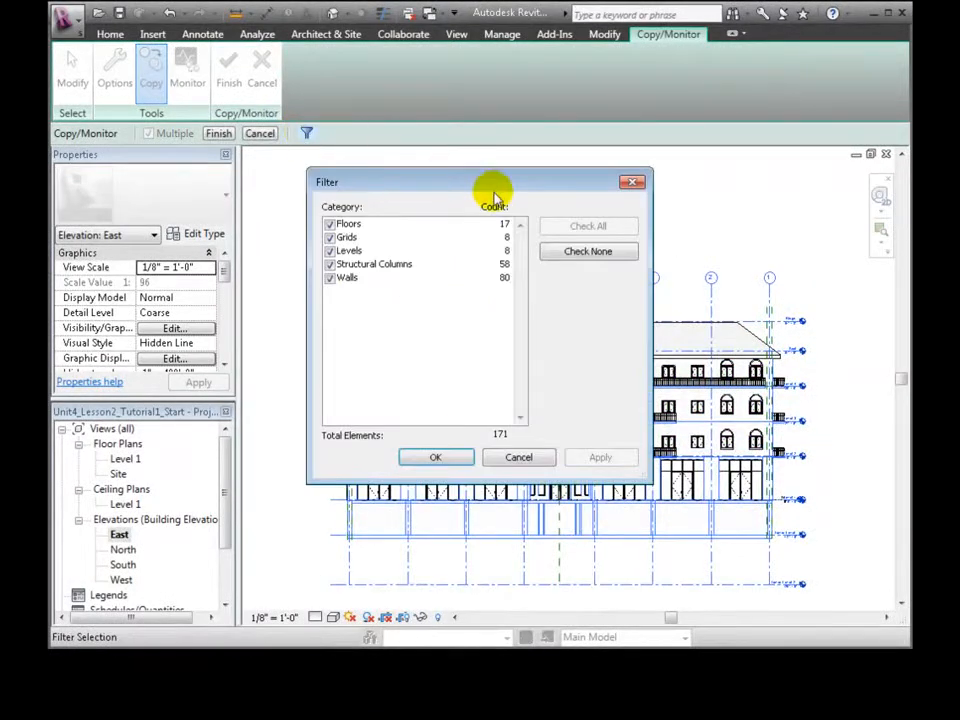
click(331, 279)
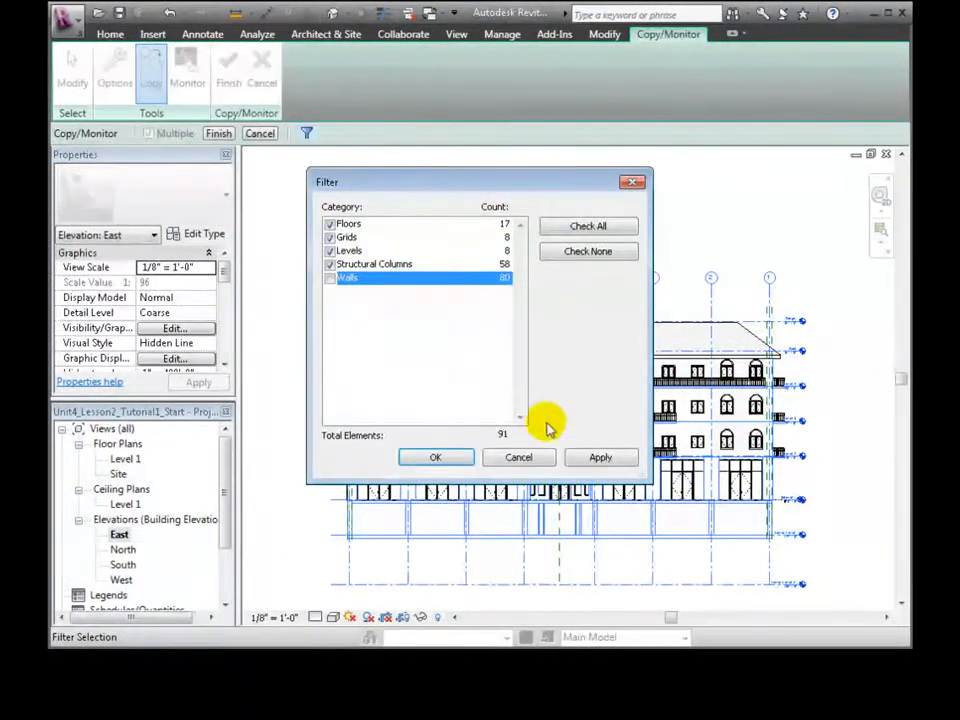
click(450, 459)
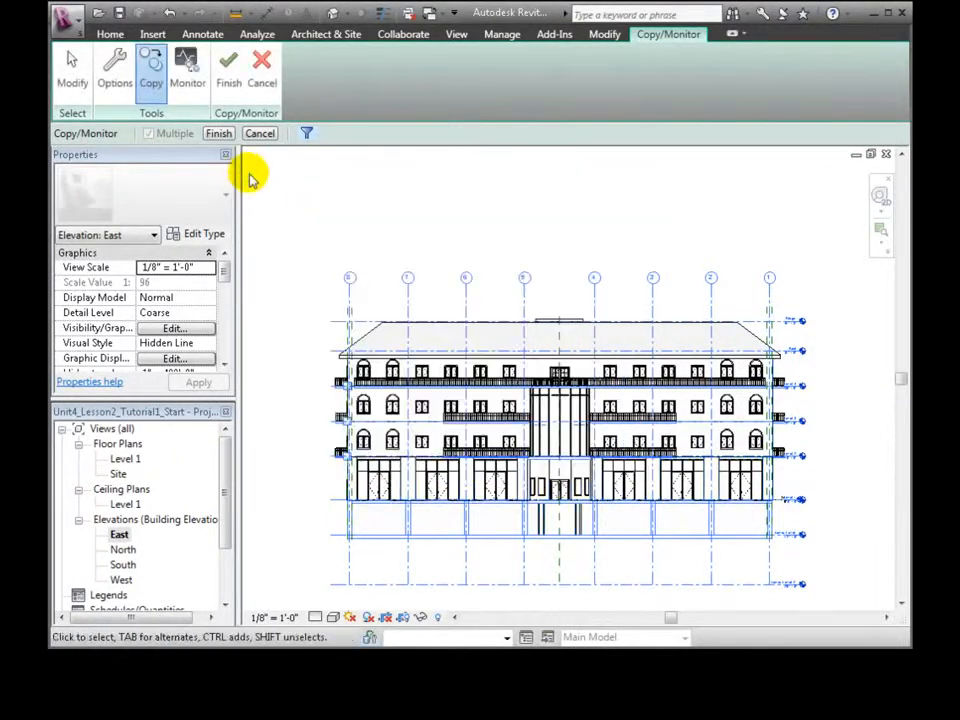
click(222, 135)
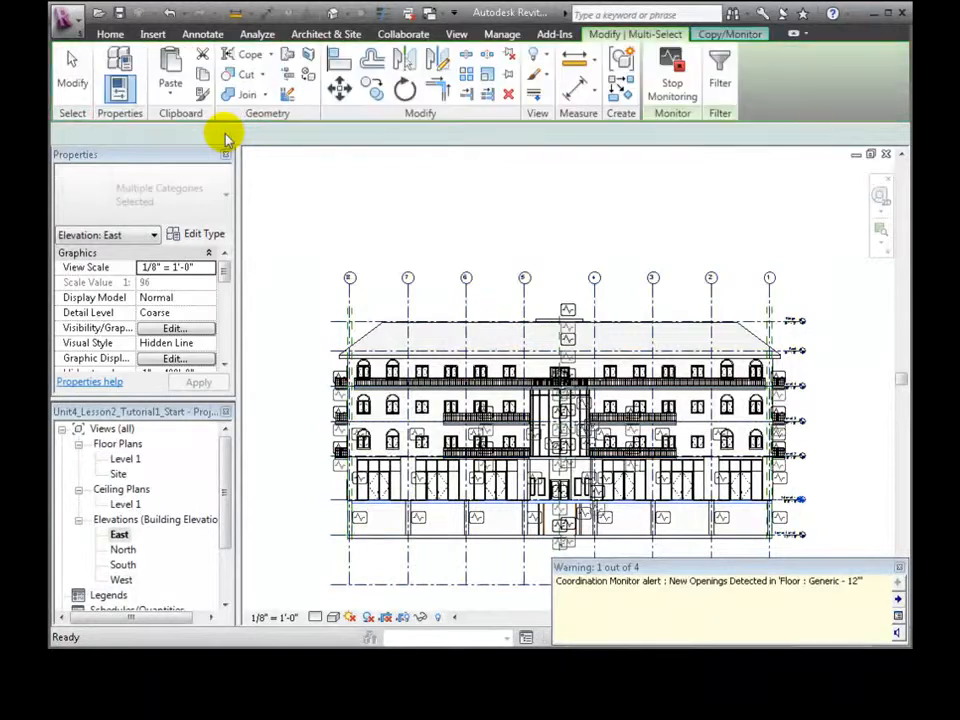
key(Escape)
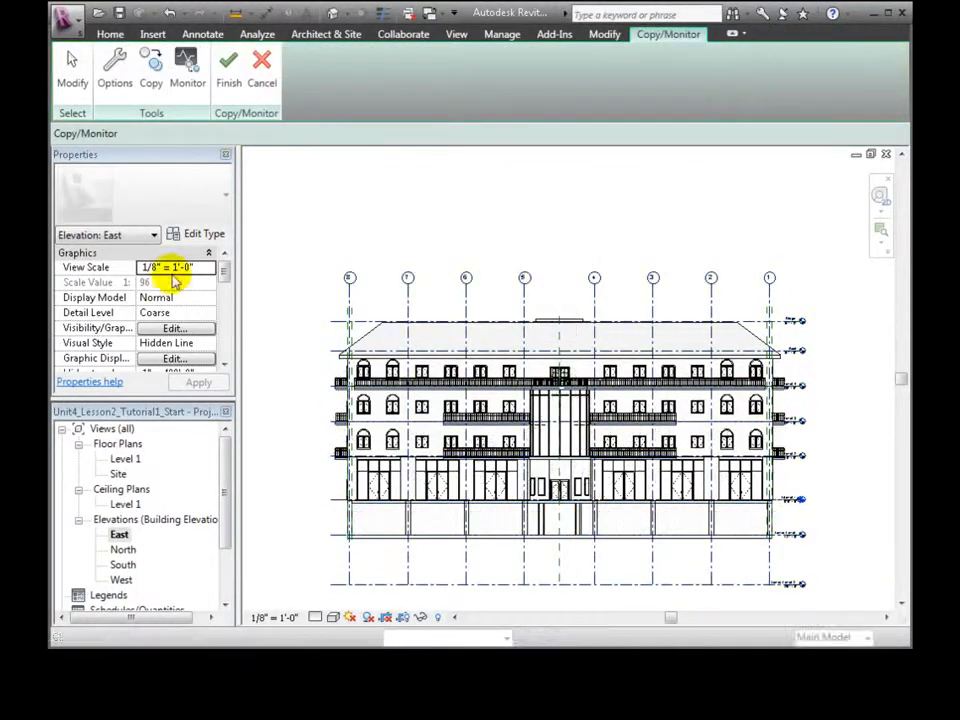
Open the South elevation and copy only the grids from a multiple selection of the whole linked model.
click(205, 488)
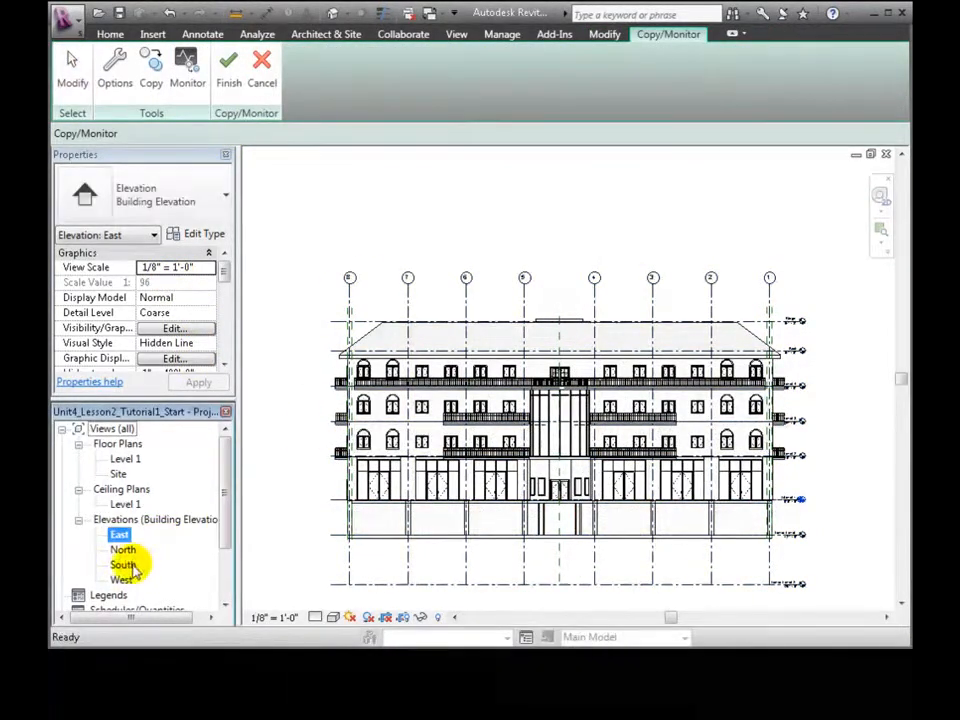
double_click(125, 565)
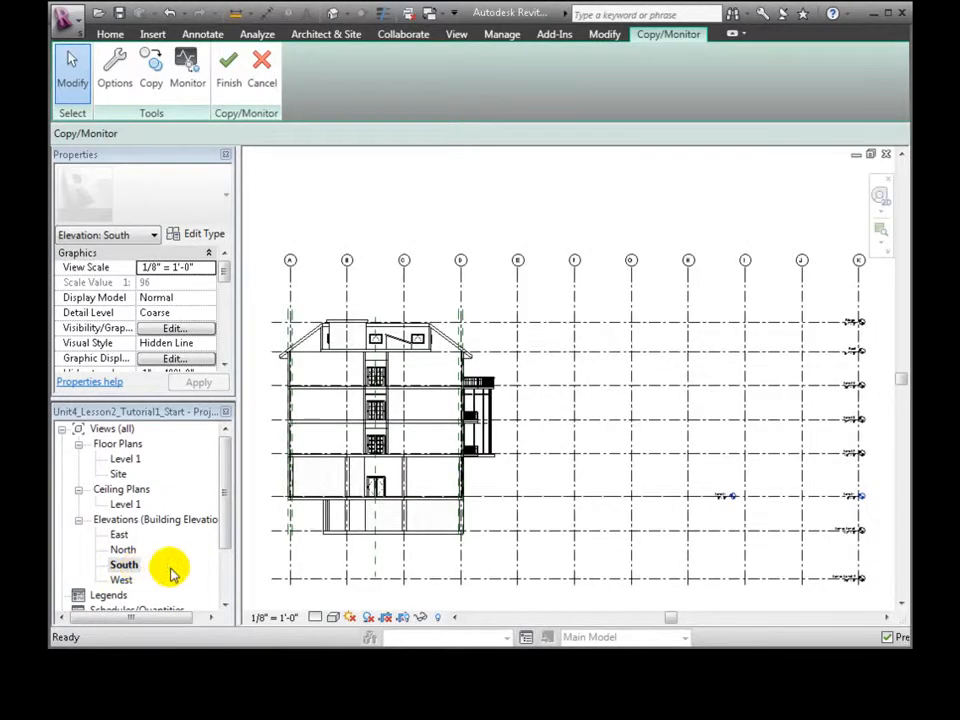
click(152, 68)
scroll(390, 417, down, 1)
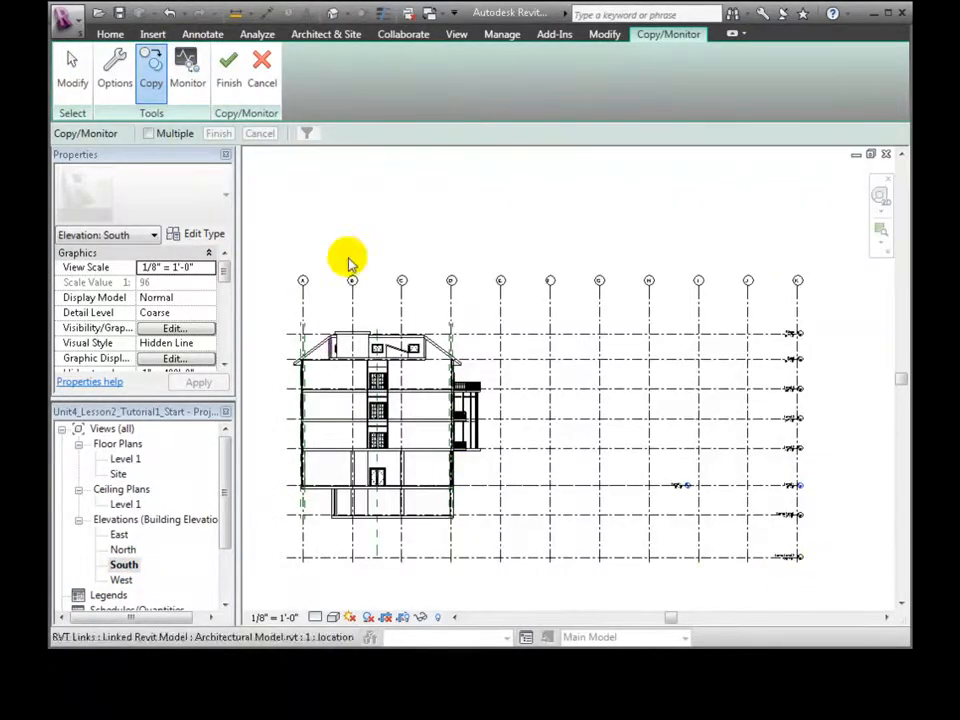
drag(826, 577, 275, 248)
click(307, 132)
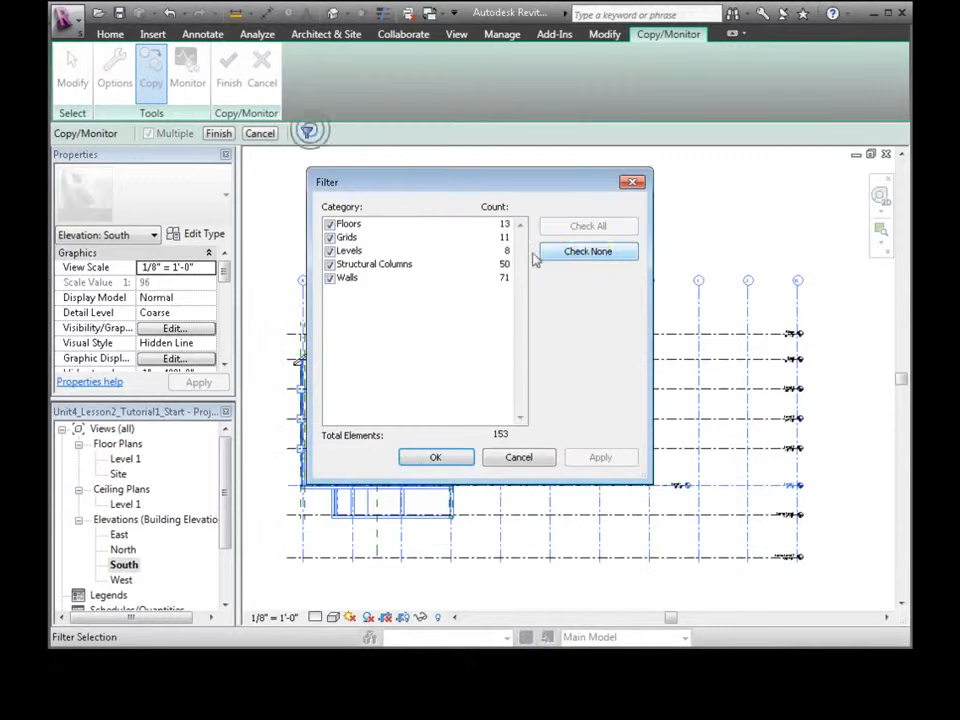
click(592, 251)
click(330, 237)
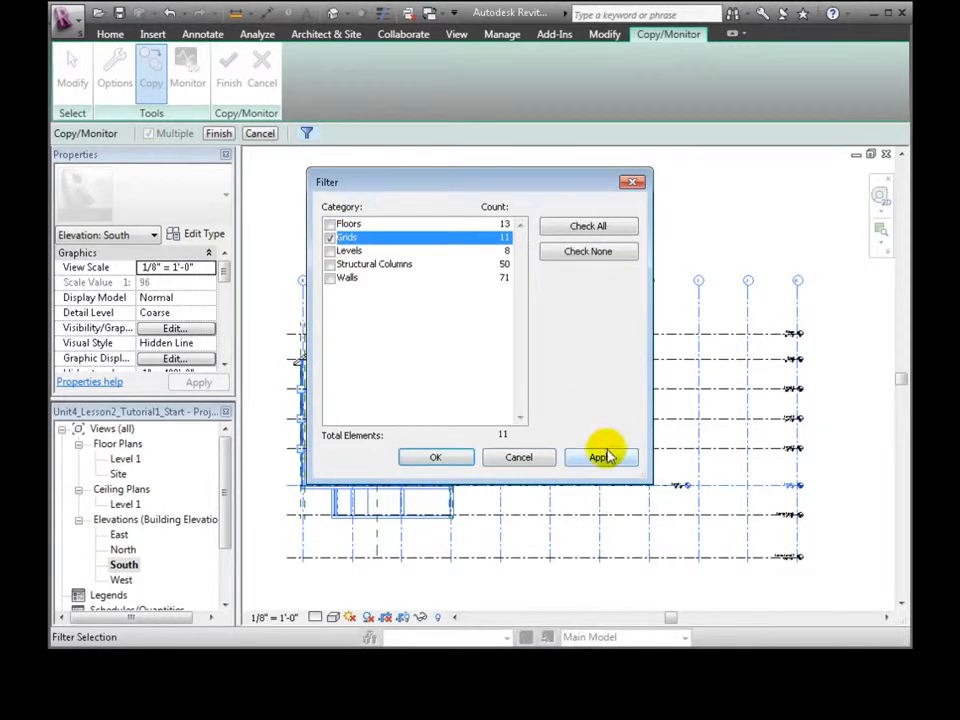
click(425, 462)
click(220, 134)
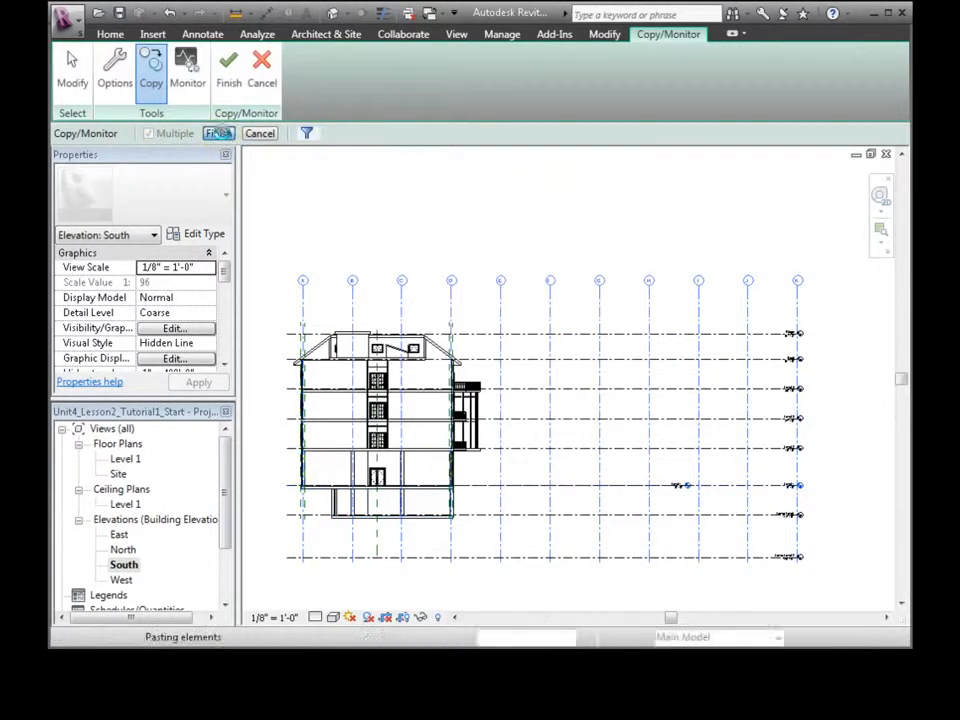
Finish the Copy/Monitor session and open the East elevation.
click(697, 36)
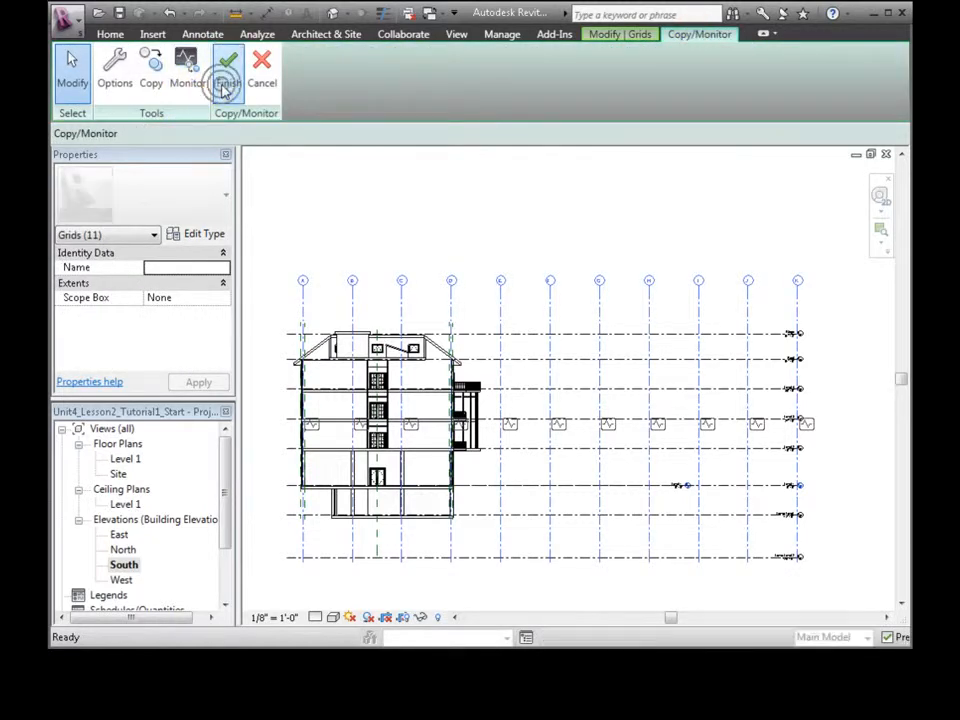
click(225, 86)
double_click(119, 535)
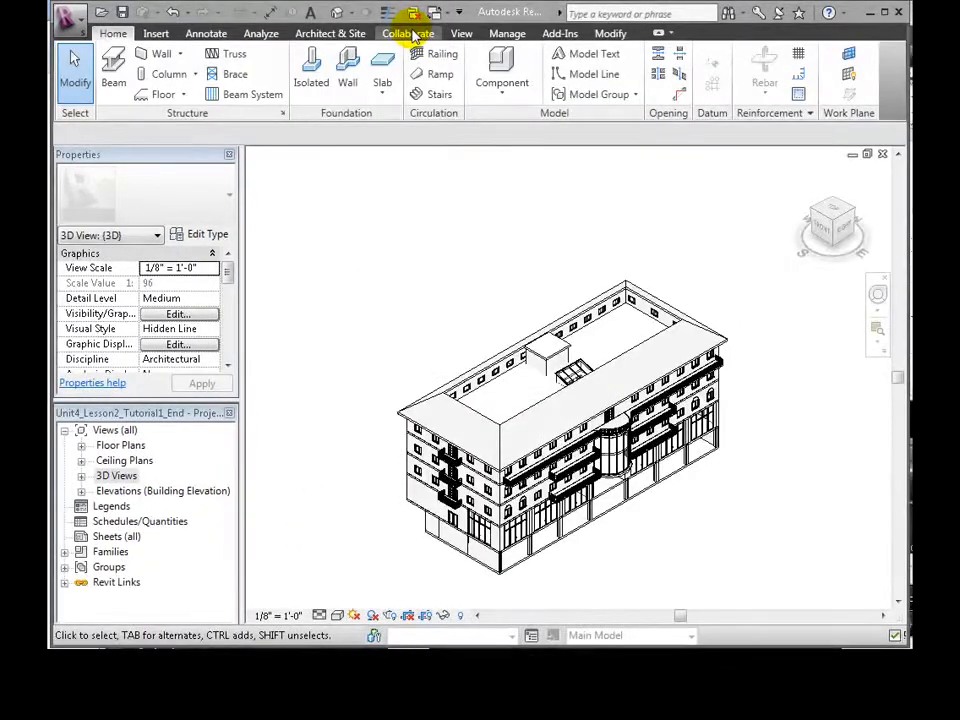
Start Copy/Monitor on the linked architectural model in the 3D view.
click(410, 34)
click(628, 88)
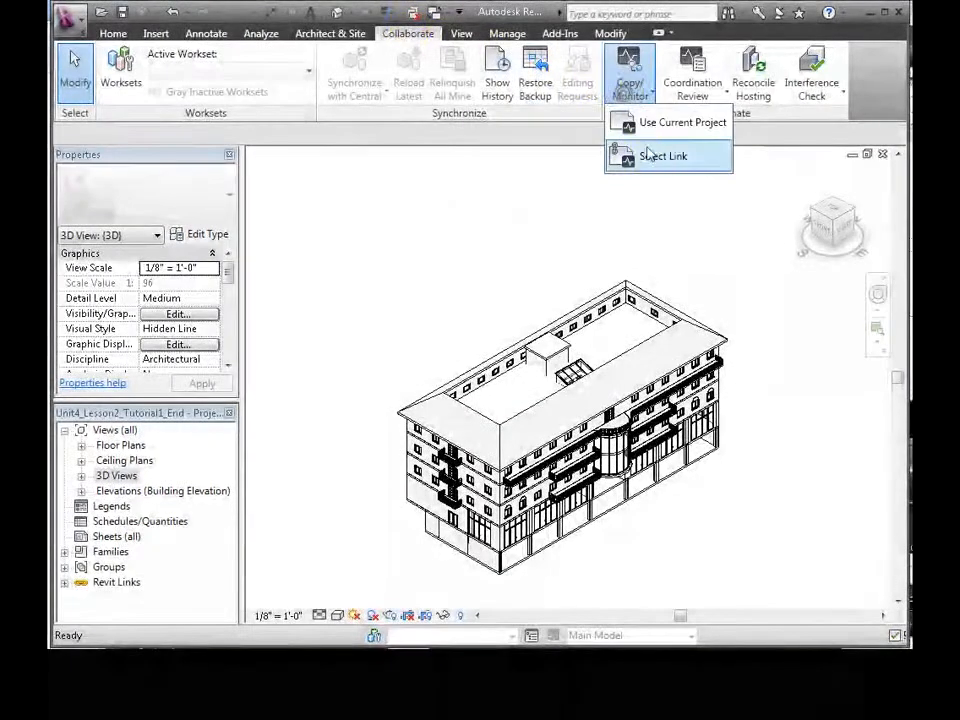
click(660, 156)
click(611, 275)
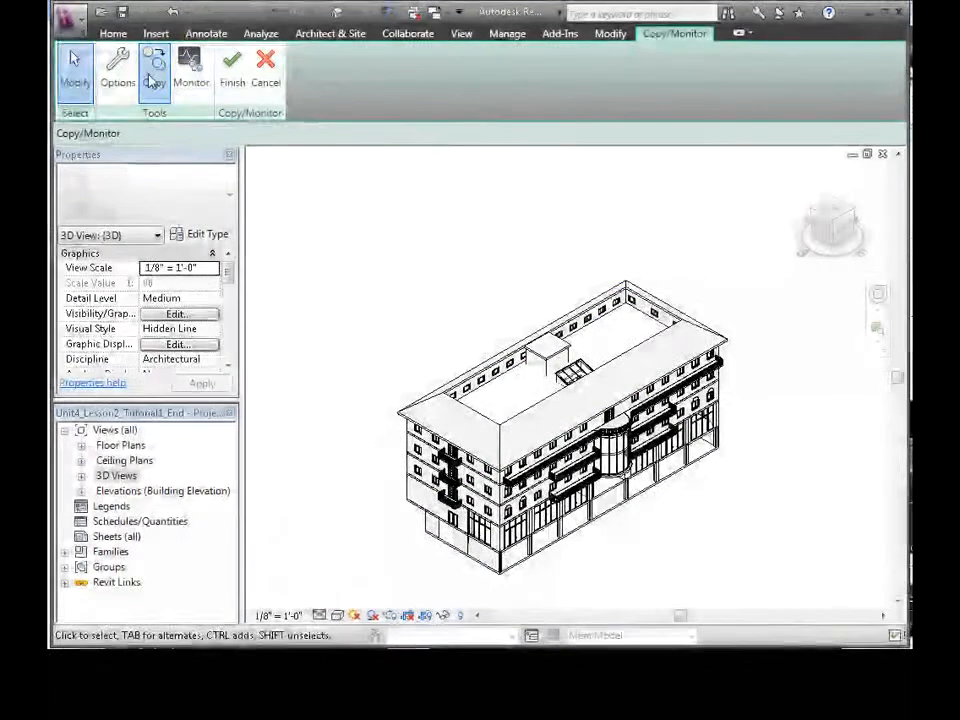
Copy the lower-level perimeter walls of the linked model individually, working around the building, and finish the Copy/Monitor session.
click(153, 82)
scroll(385, 398, up, 3)
middle_drag(415, 362, 336, 204)
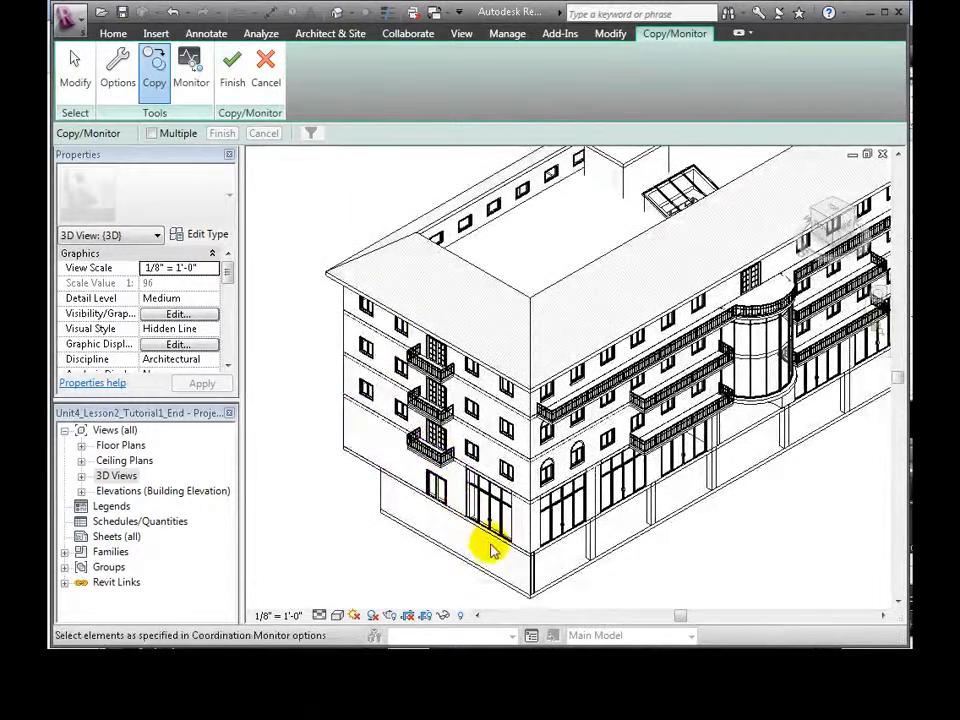
shift+middle_drag(525, 568, 544, 441)
middle_drag(603, 437, 750, 452)
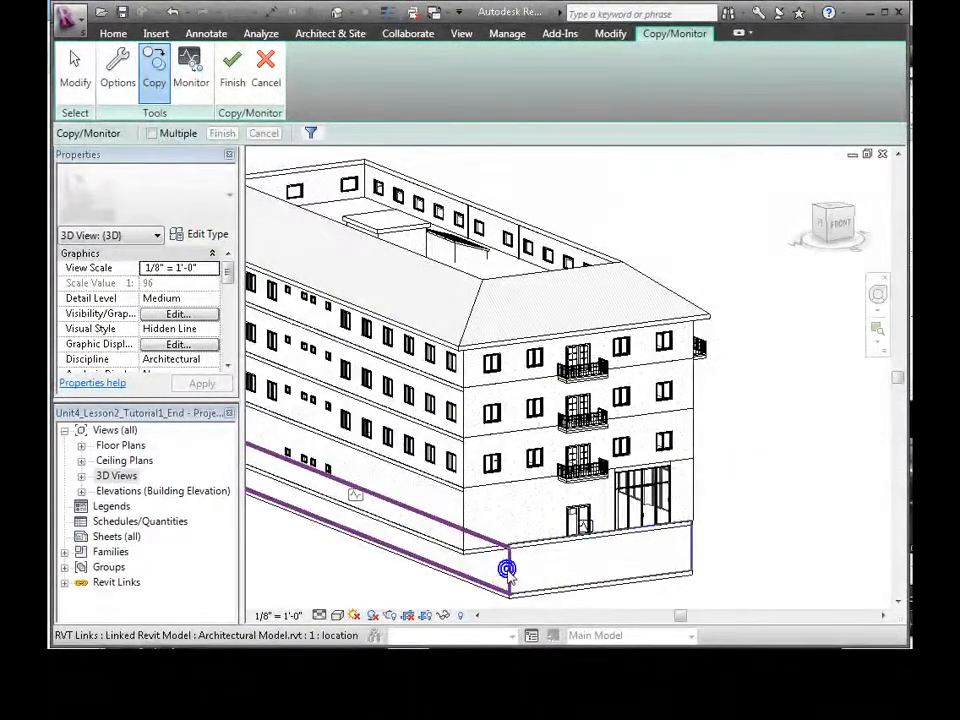
right_click(508, 575)
click(360, 573)
shift+middle_drag(332, 540, 682, 503)
scroll(505, 527, down, 2)
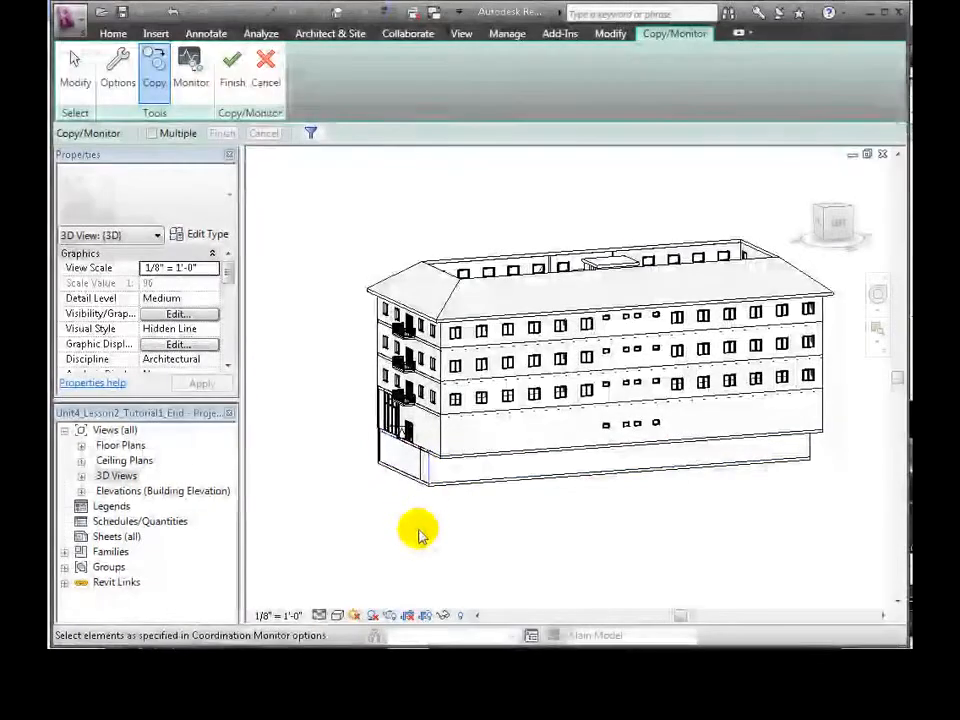
click(240, 90)
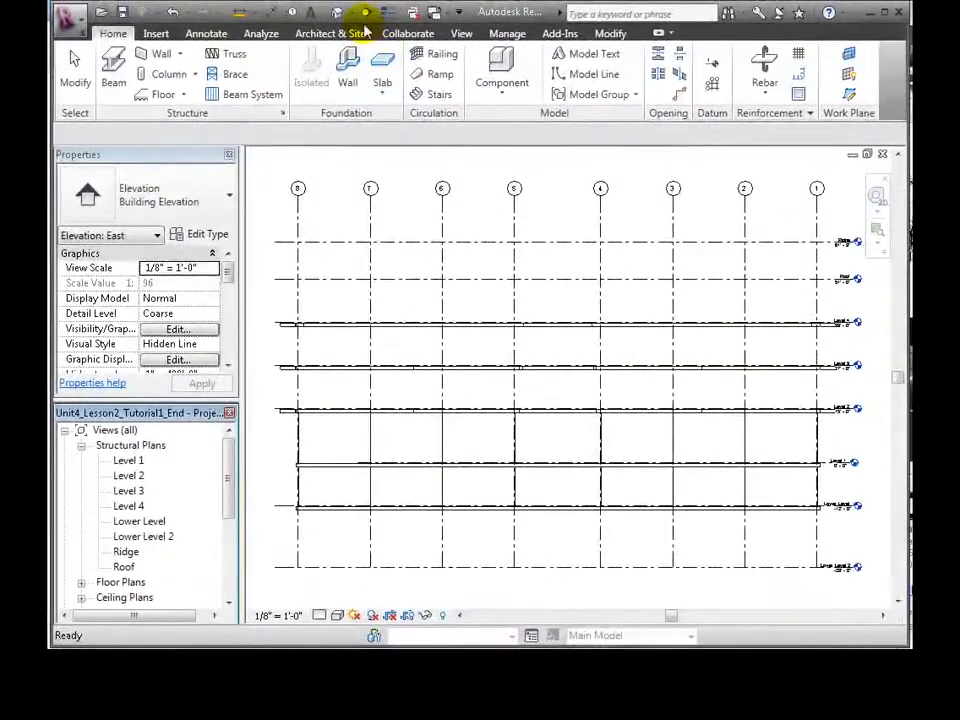
Open the default 3D view and duplicate it without detailing.
click(352, 16)
click(350, 32)
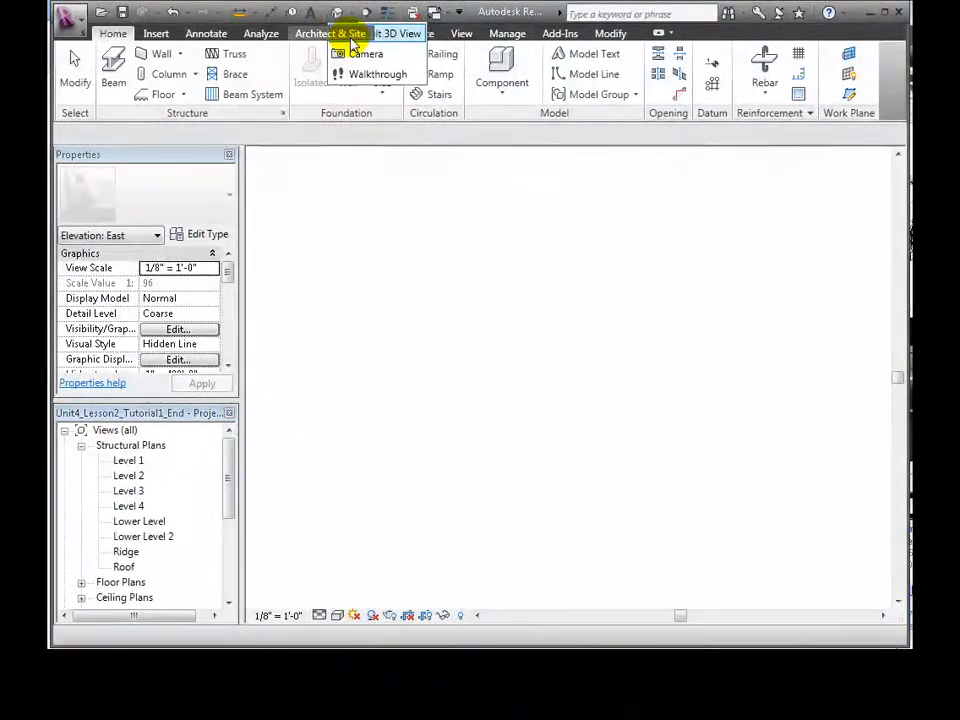
drag(225, 446, 228, 483)
click(81, 536)
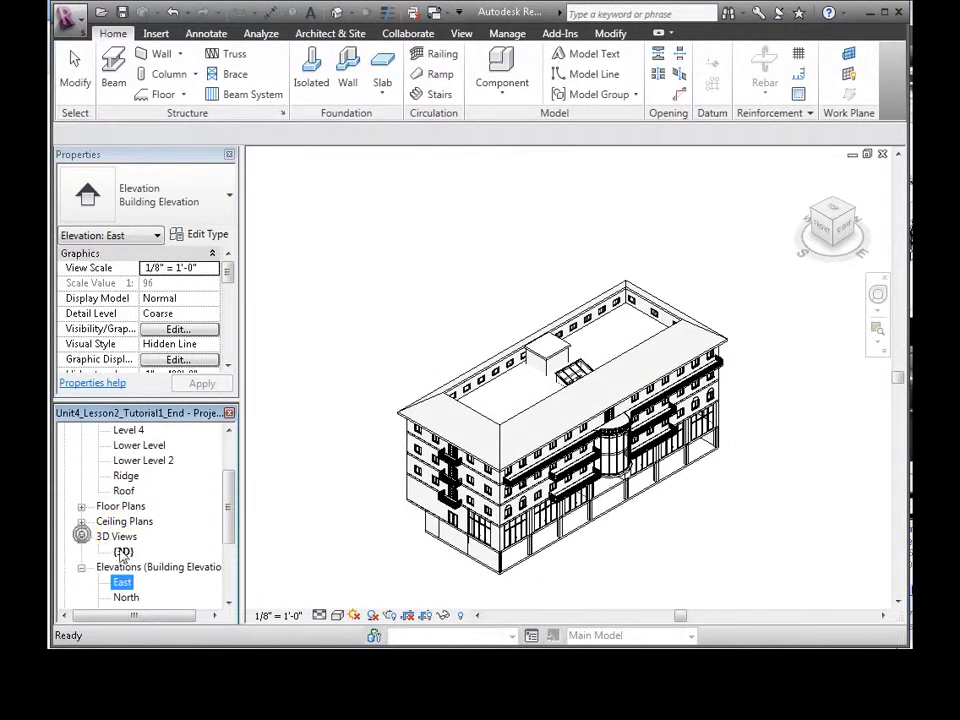
click(122, 552)
click(122, 553)
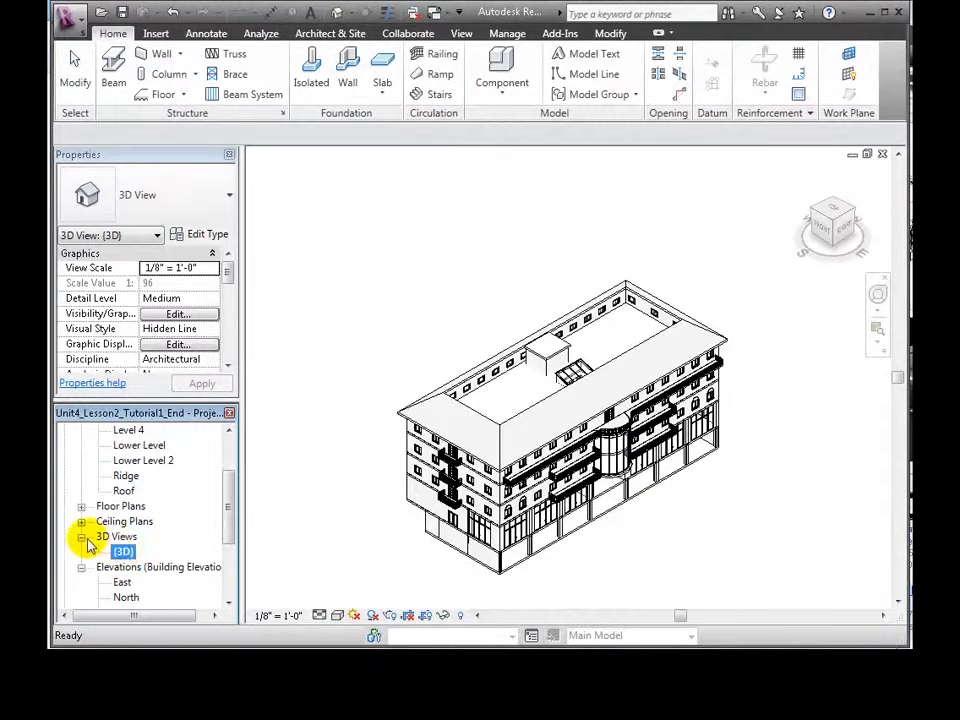
right_click(125, 552)
mouse_move(296, 371)
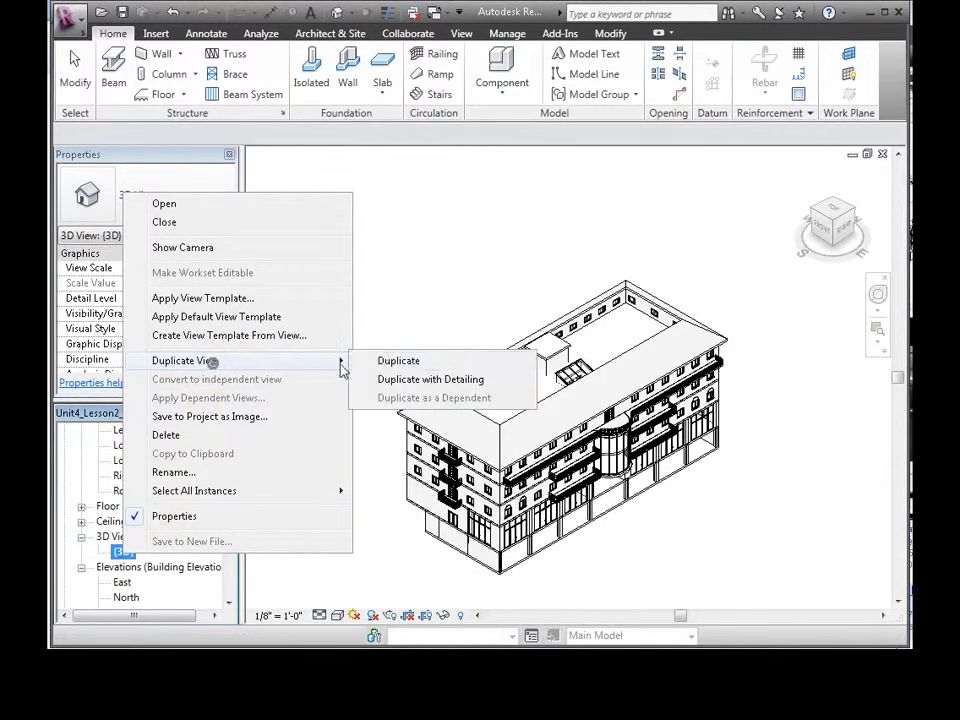
click(381, 360)
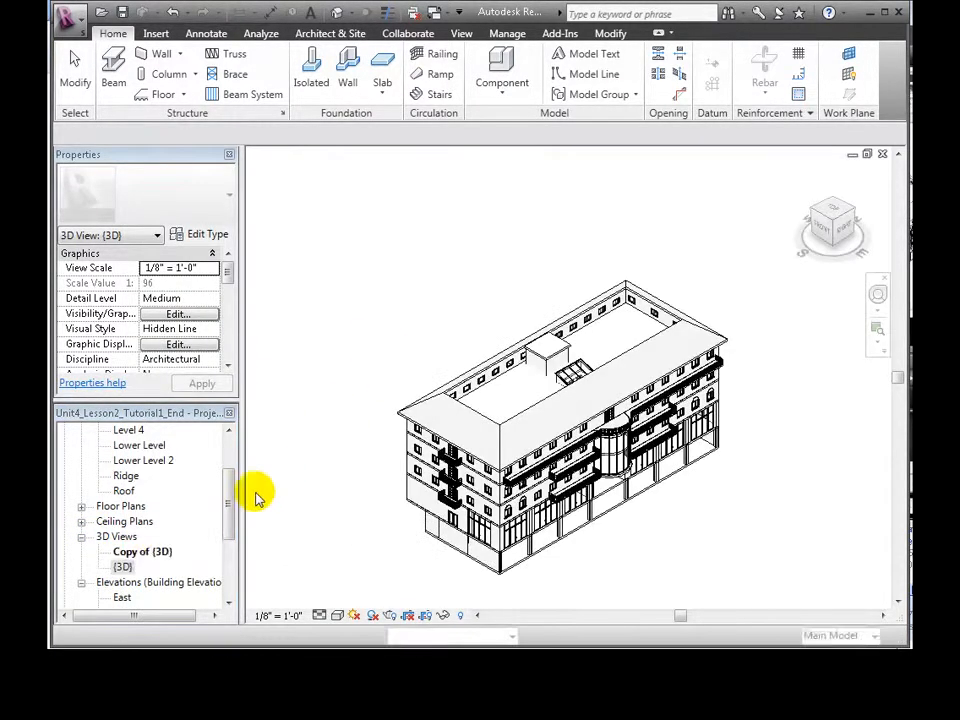
Rename the duplicated 3D view as 3D Without Linked Architectural Model.
right_click(158, 553)
click(204, 469)
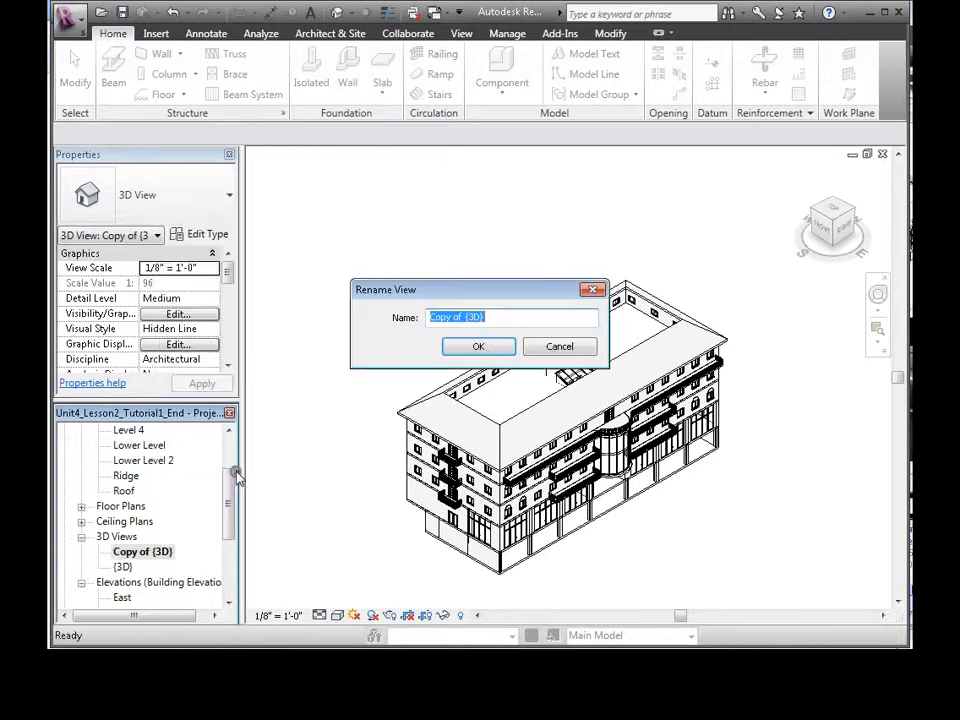
text(3D)
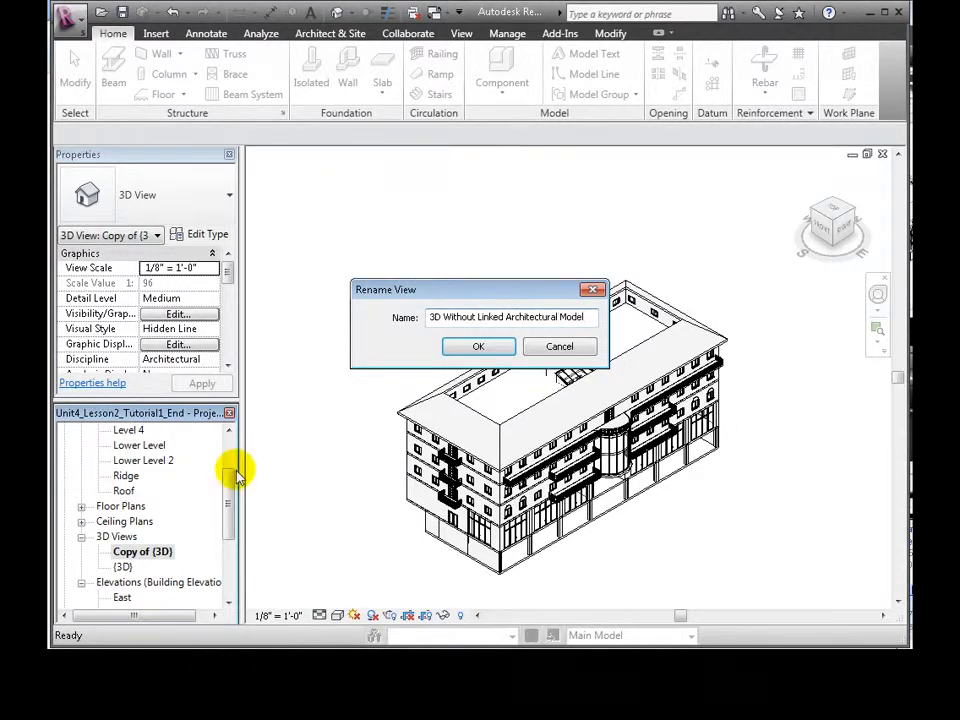
click(477, 346)
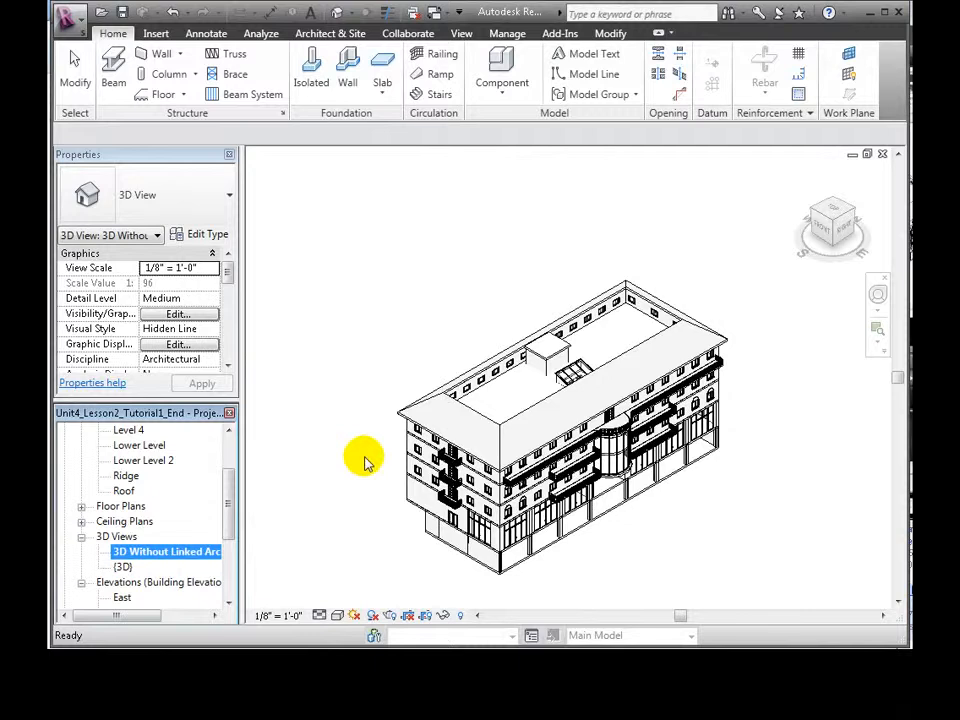
Hide the Revit link Architectural Model.rvt in the renamed 3D view through its visibility/graphics overrides.
click(338, 405)
key(v)
key(g)
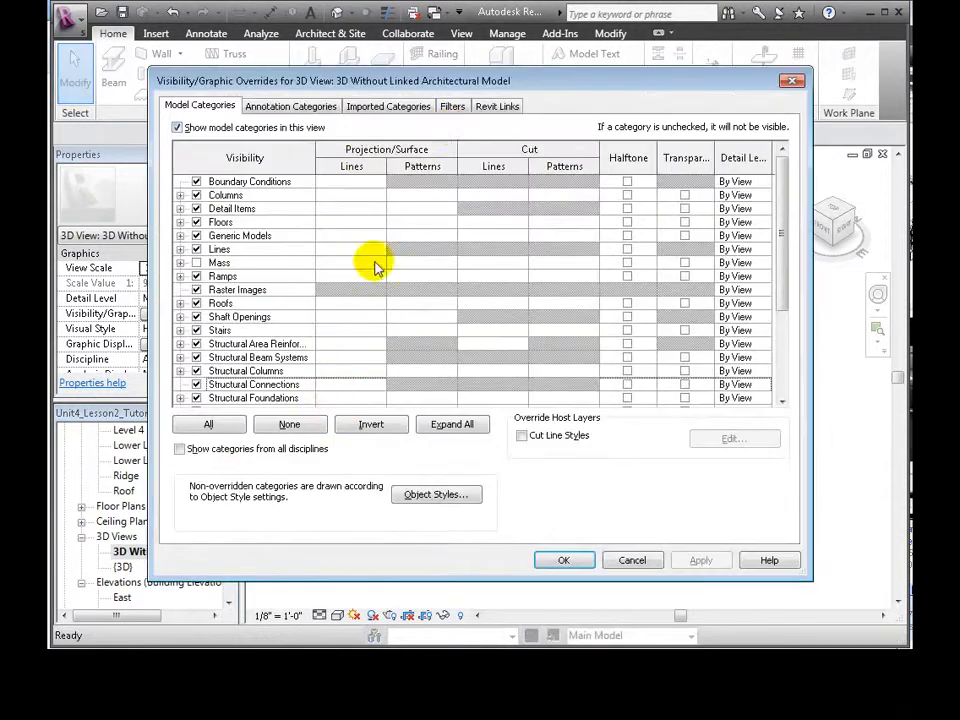
click(489, 107)
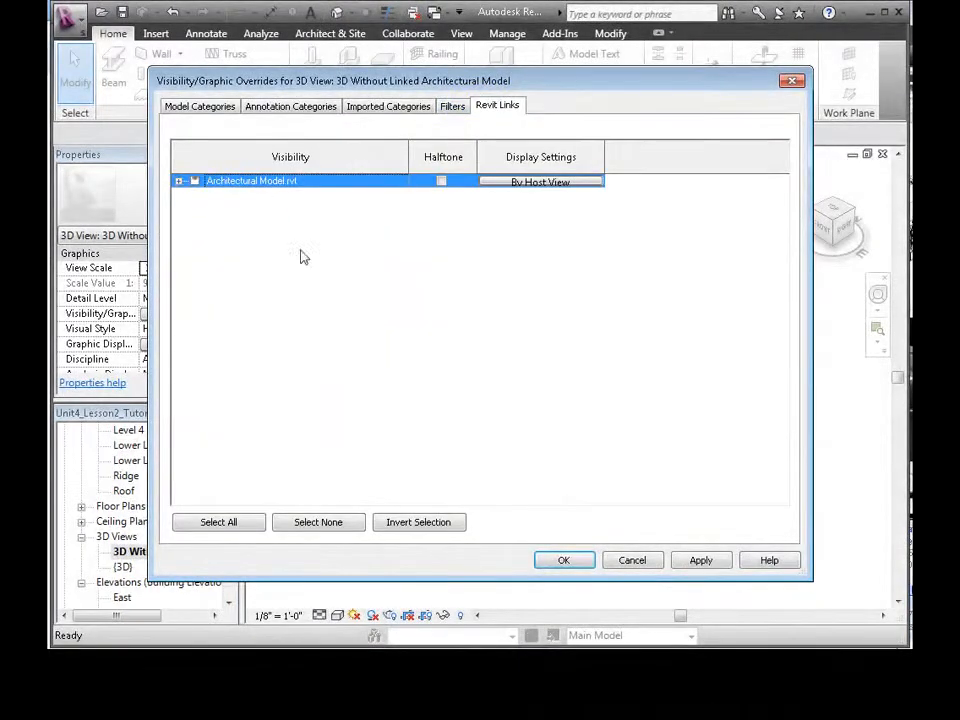
click(563, 560)
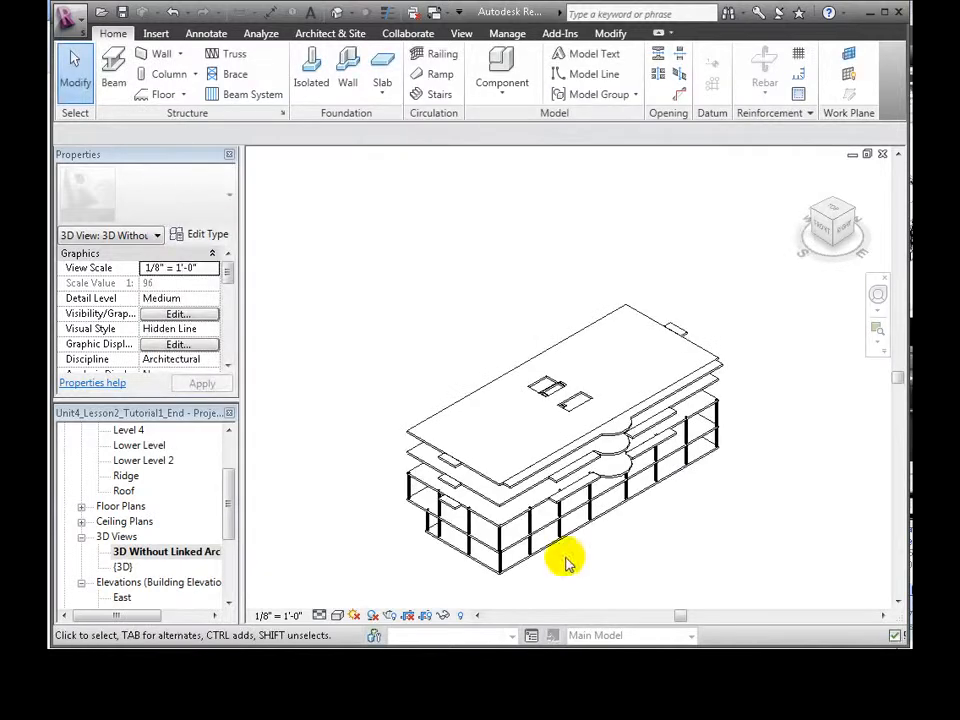
shift+middle_drag(378, 465, 382, 424)
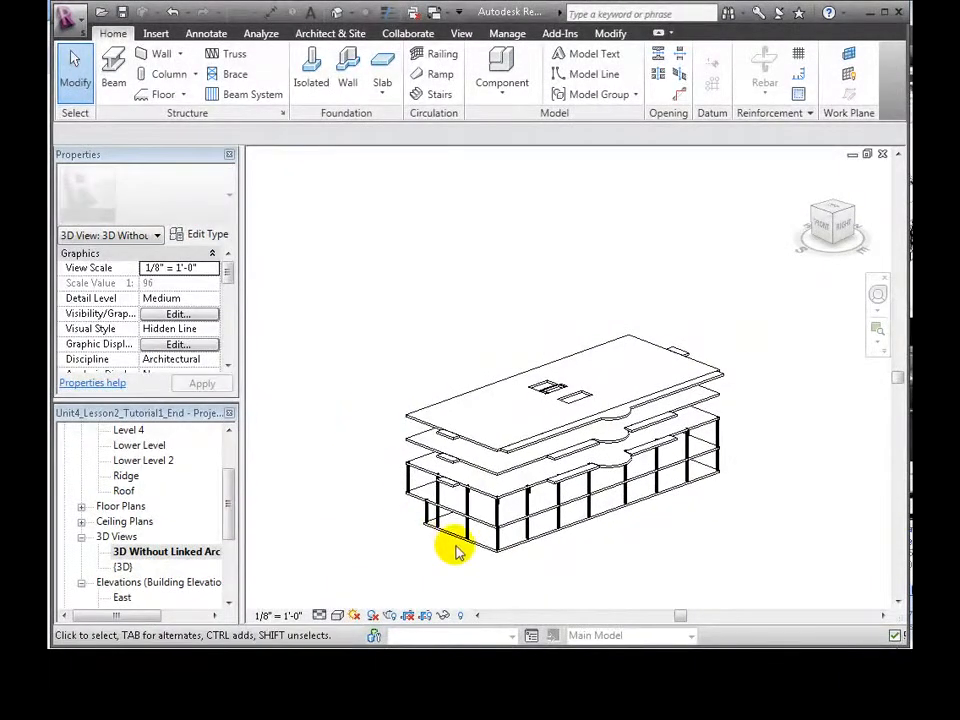
scroll(620, 565, up, 4)
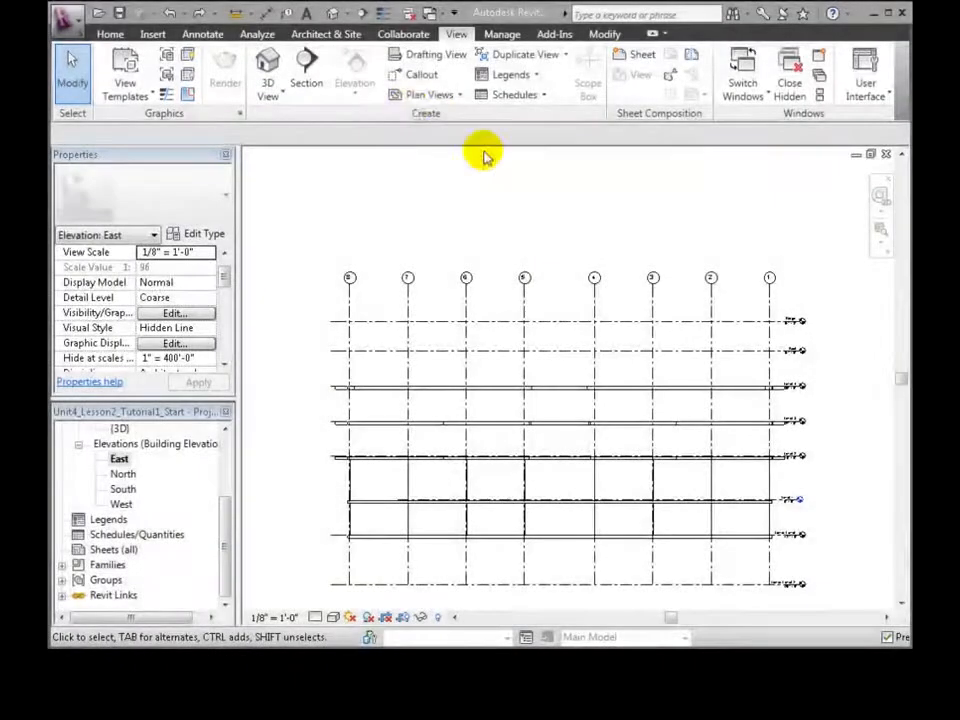
Create structural plan views for all levels from Level 1 through Roof at 1/8" = 1'-0" scale.
click(453, 97)
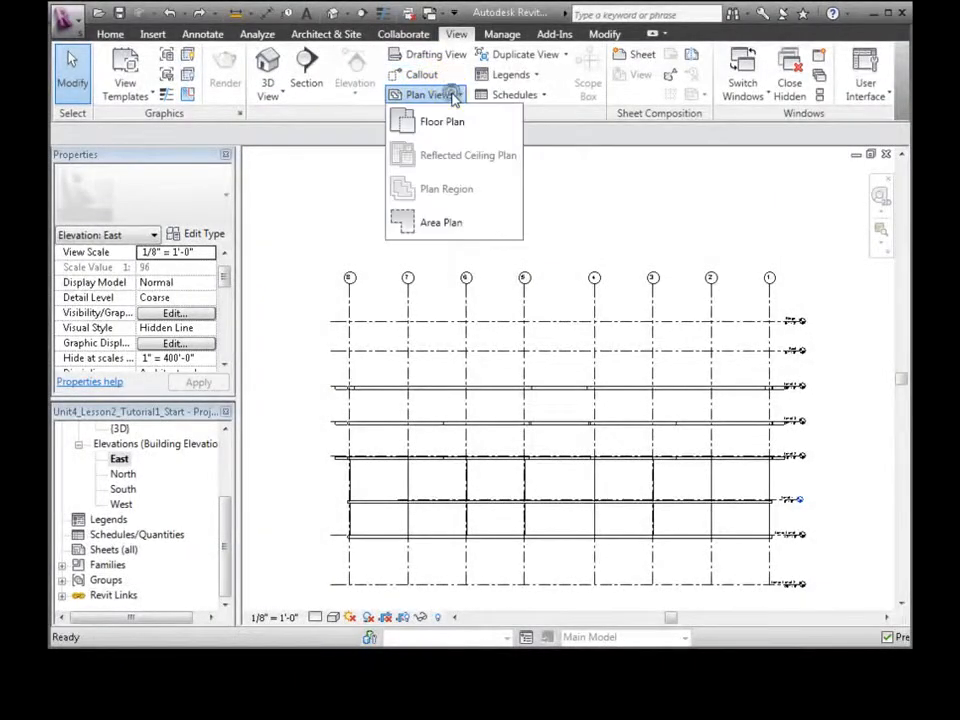
click(454, 122)
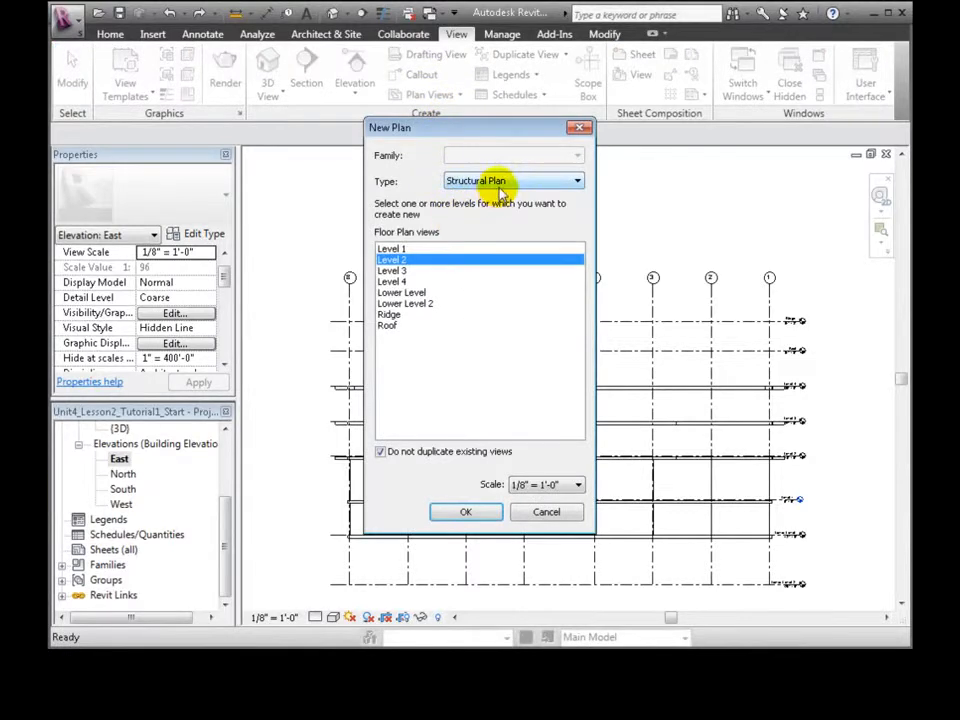
click(391, 248)
shift+click(393, 326)
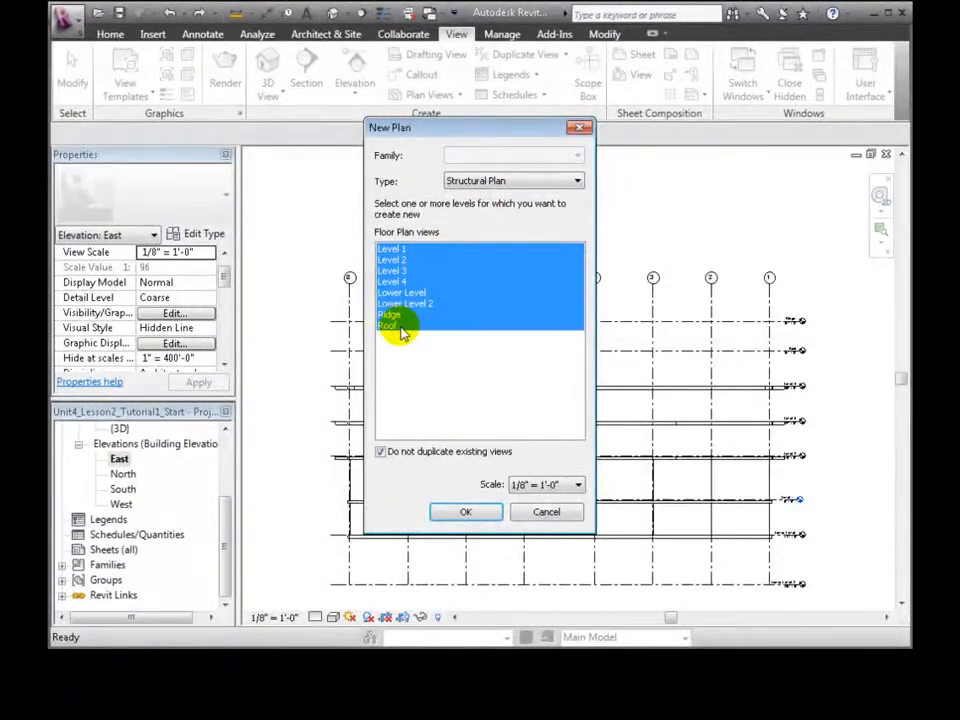
click(466, 514)
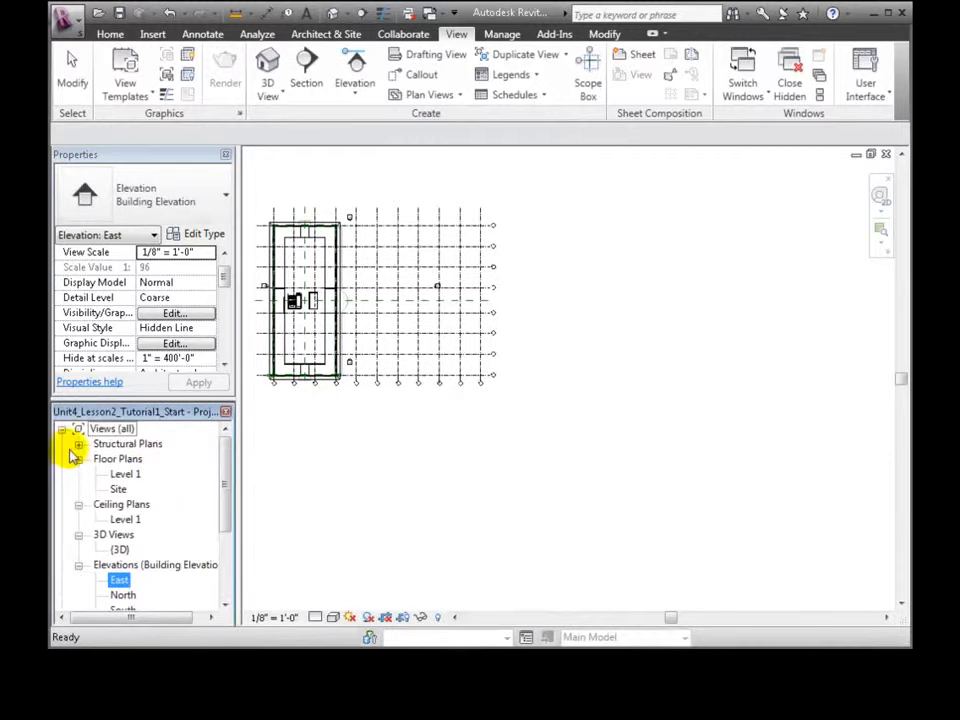
Open the Level 1 structural plan and hide the Revit link Architectural Model.rvt through its visibility/graphics overrides.
click(78, 444)
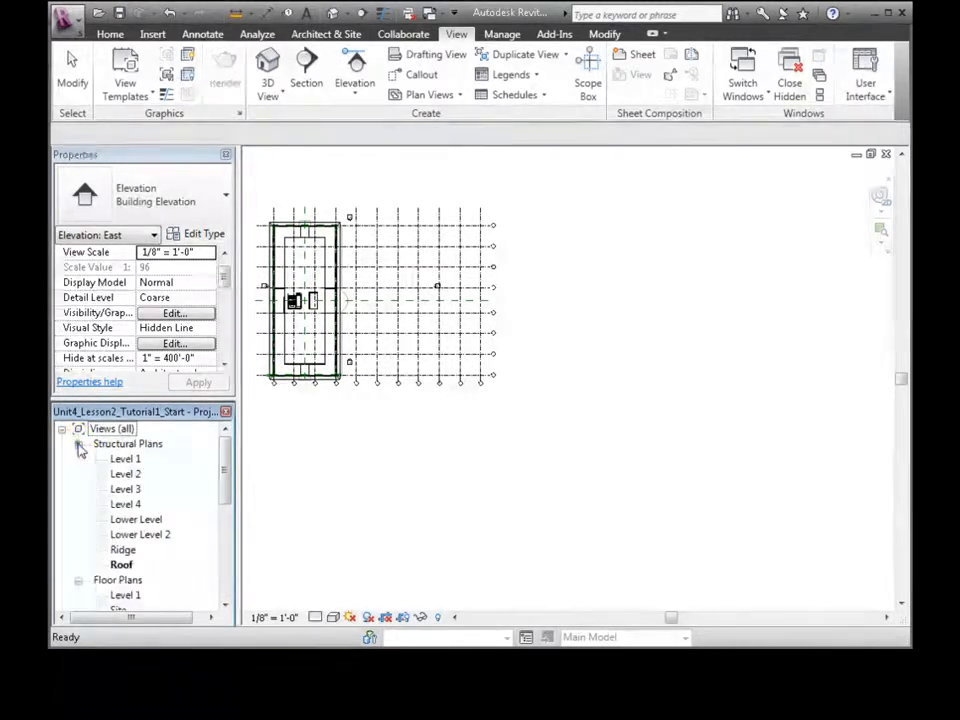
double_click(127, 459)
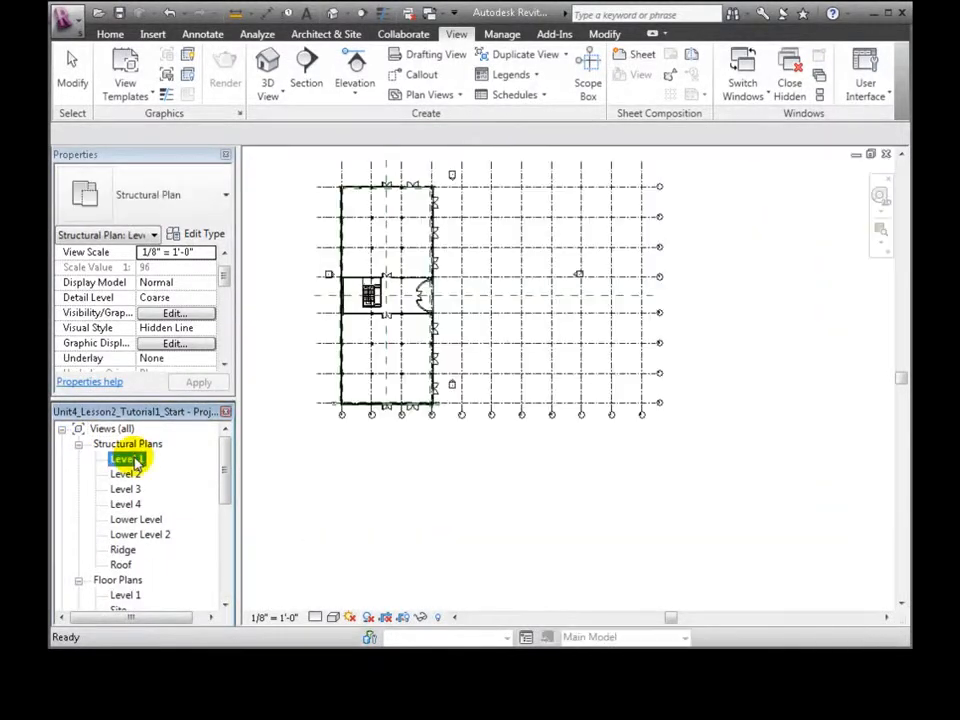
double_click(137, 476)
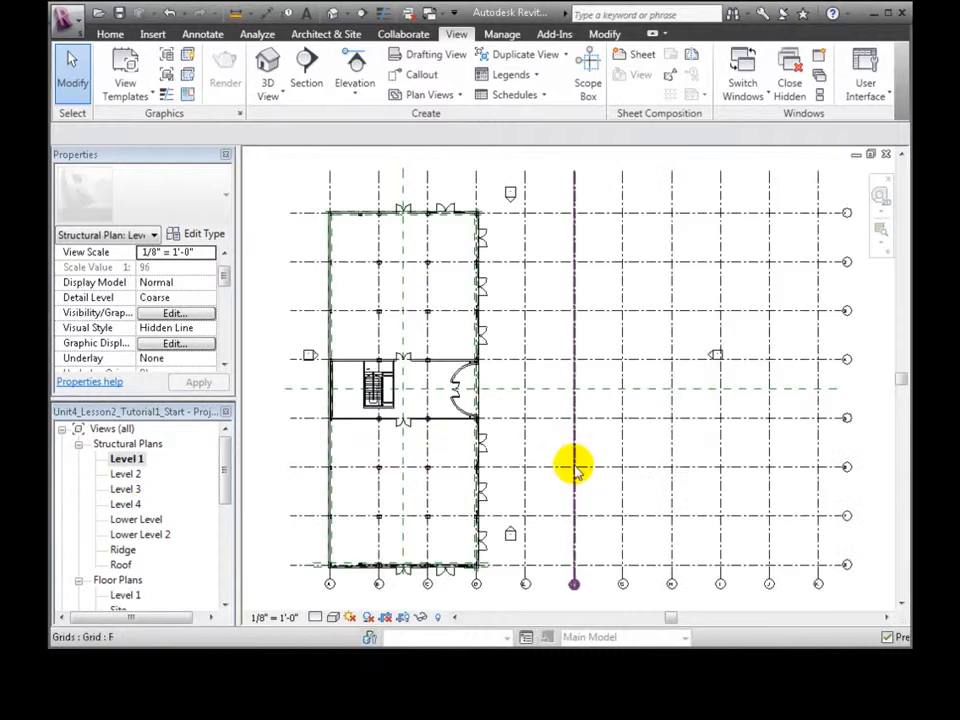
key(v)
key(g)
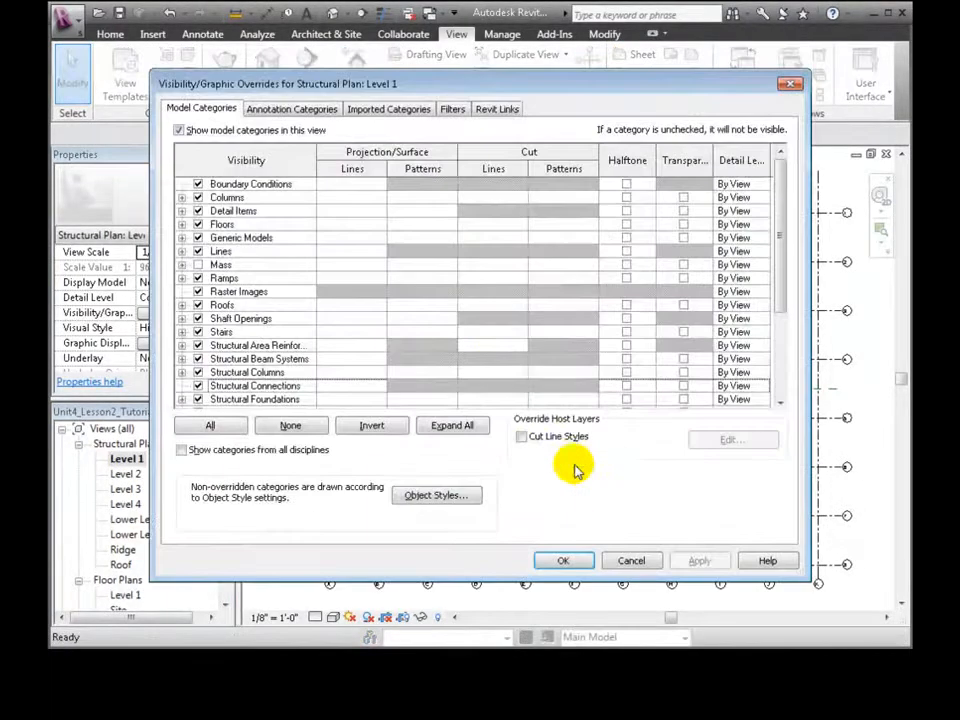
click(497, 110)
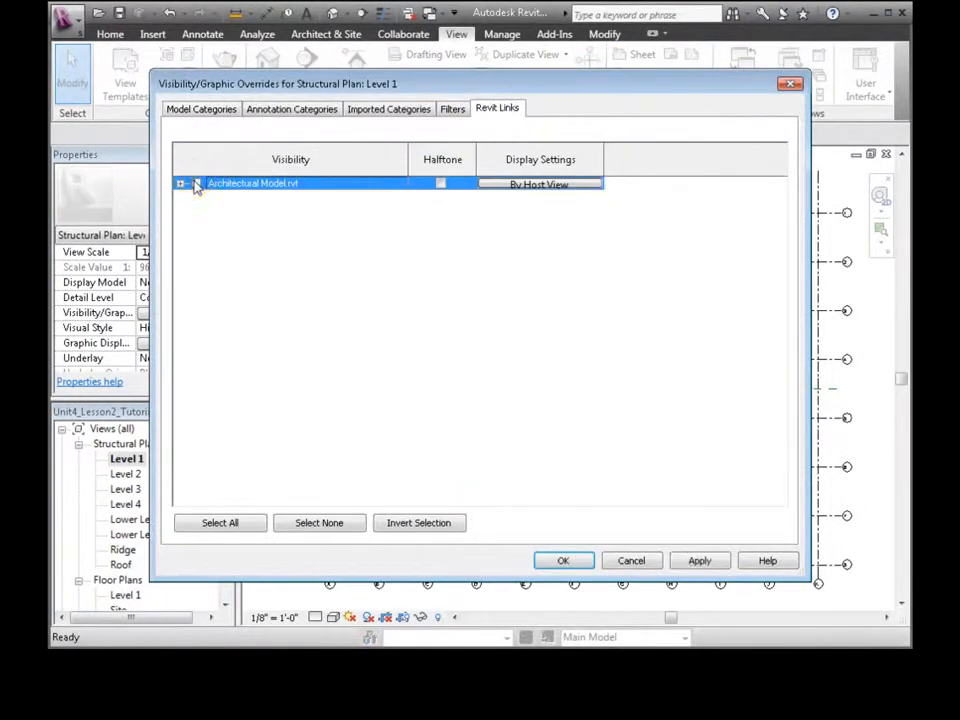
click(699, 561)
click(555, 564)
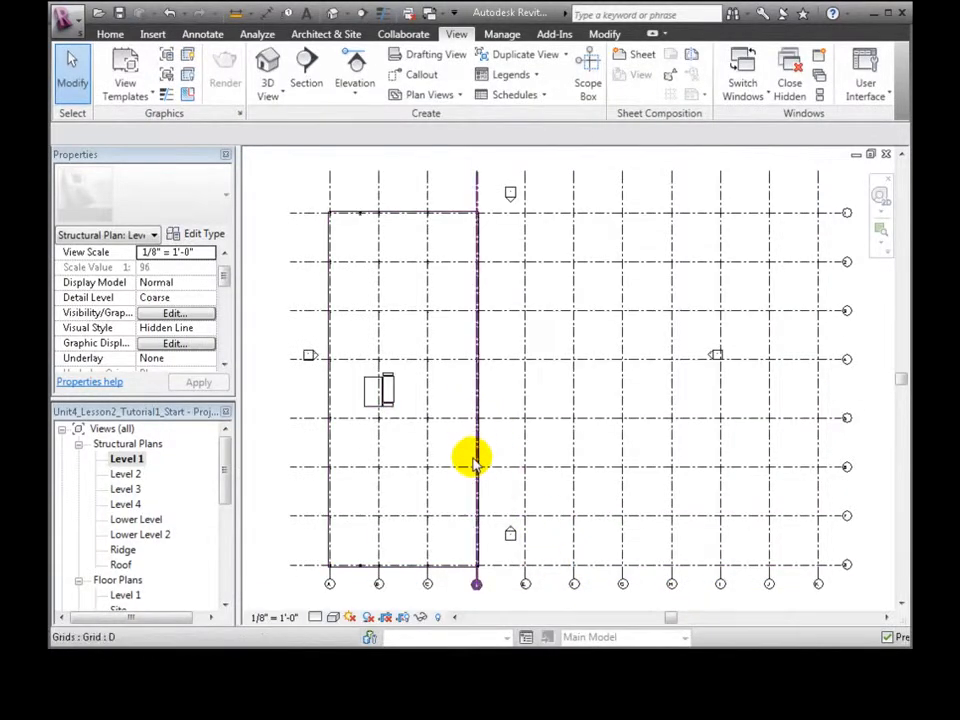
Hide the Revit link Architectural Model.rvt in the Level 2 structural plan through its visibility/graphics overrides.
scroll(500, 550, up, 4)
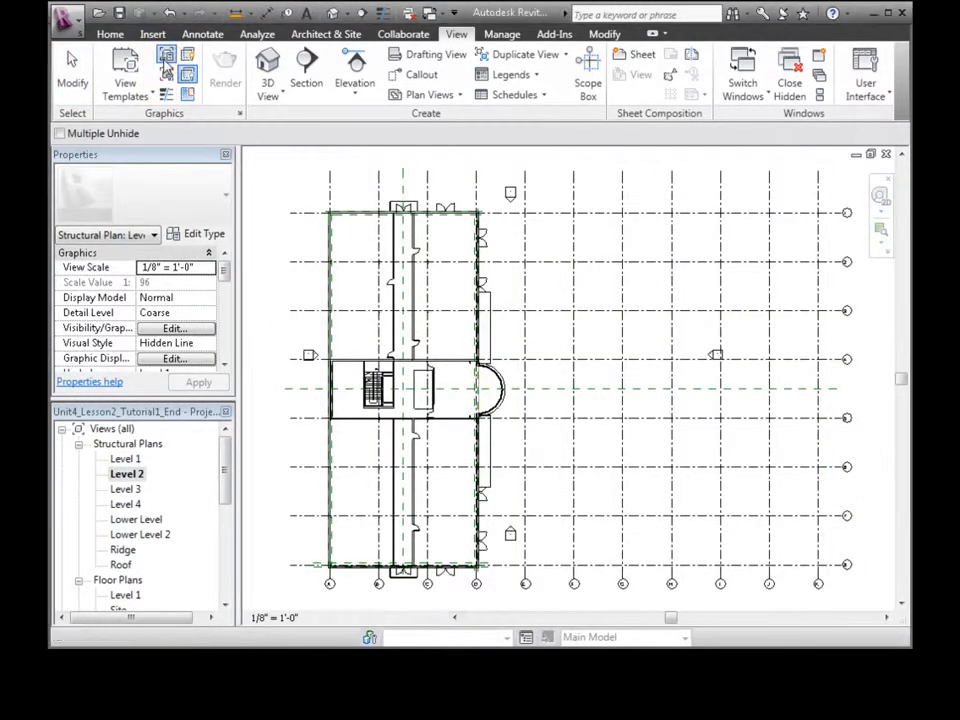
click(166, 62)
click(490, 112)
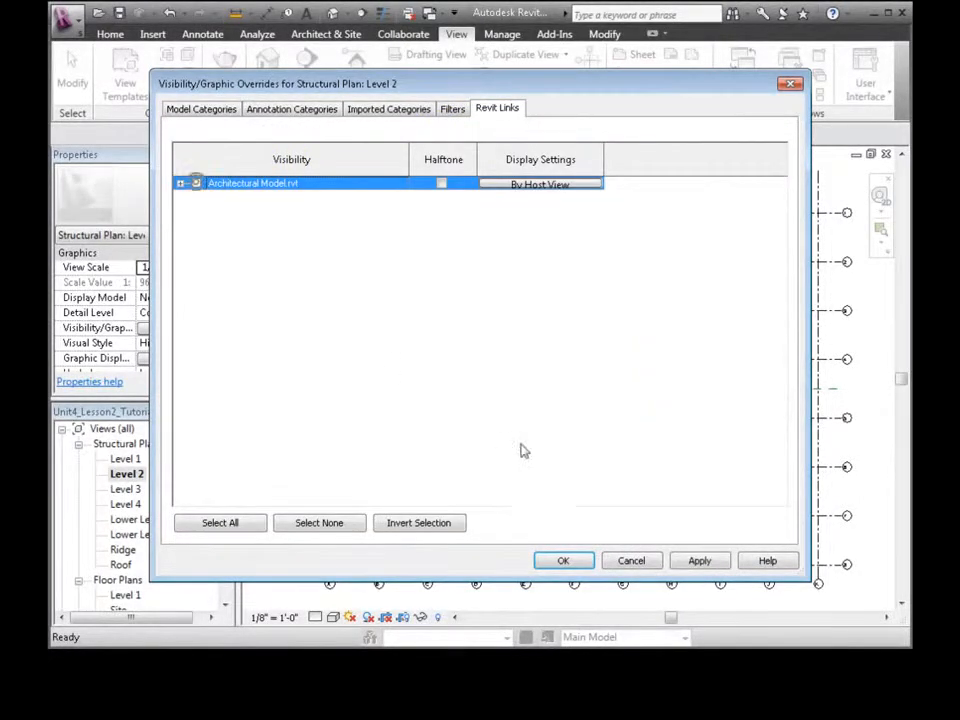
click(702, 562)
click(563, 561)
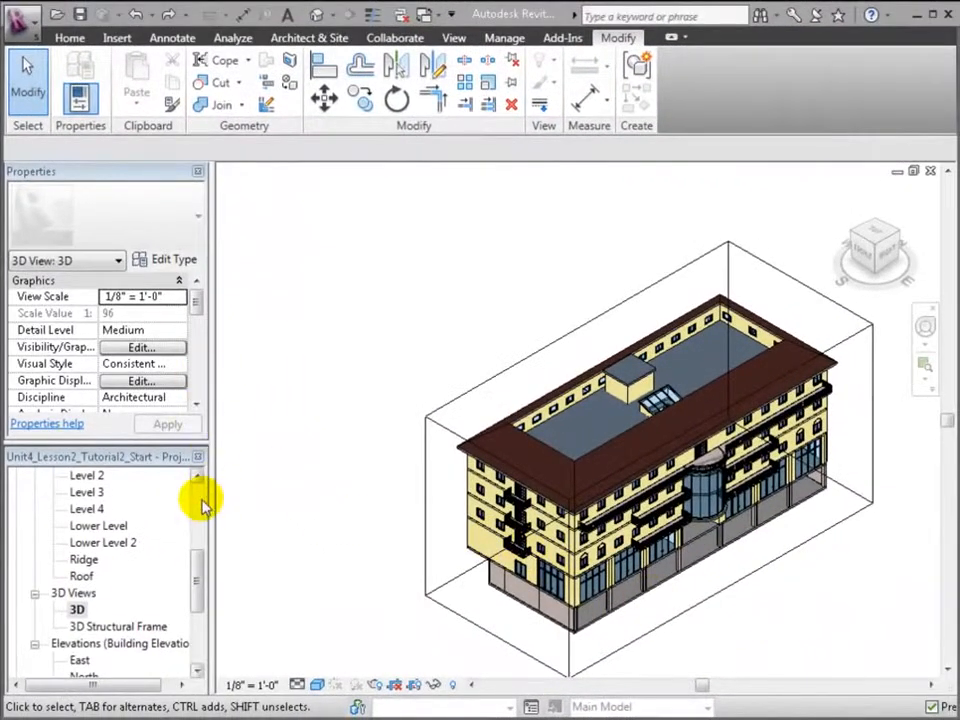
Pull the front face of the 3D view's section box back into the building and examine the cut from the front.
drag(199, 563, 199, 557)
click(432, 430)
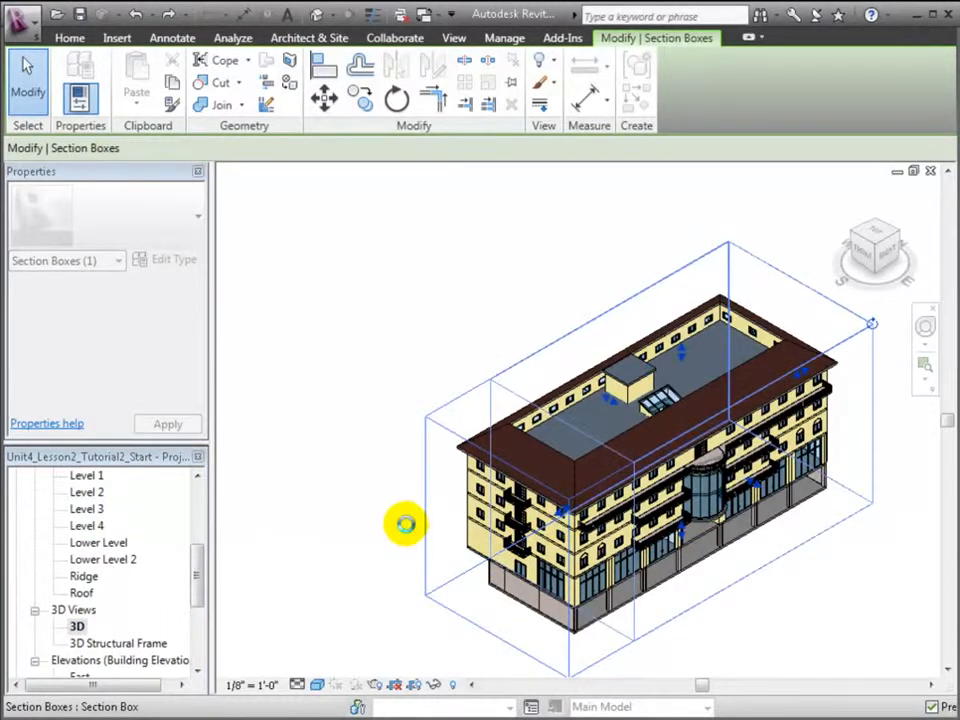
click(862, 258)
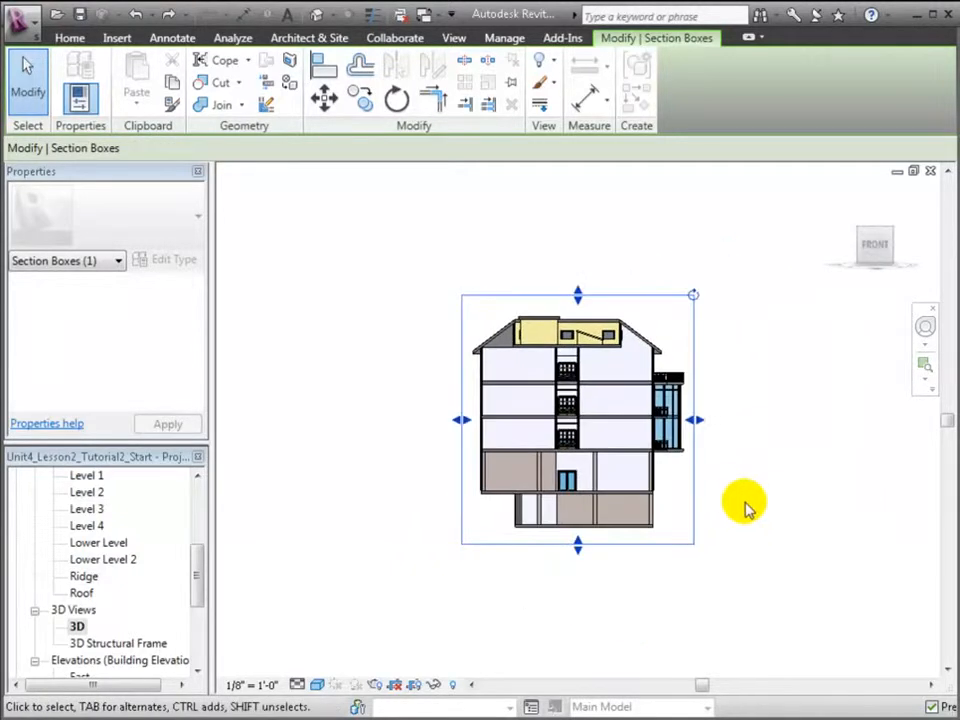
scroll(736, 503, up, 5)
middle_drag(870, 448, 907, 490)
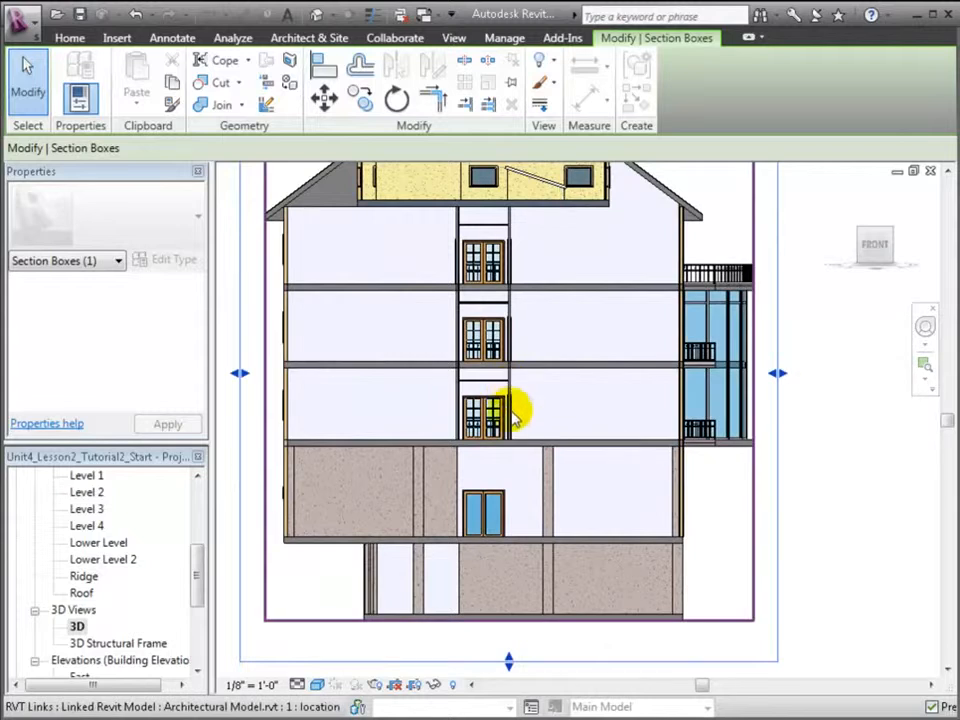
click(551, 489)
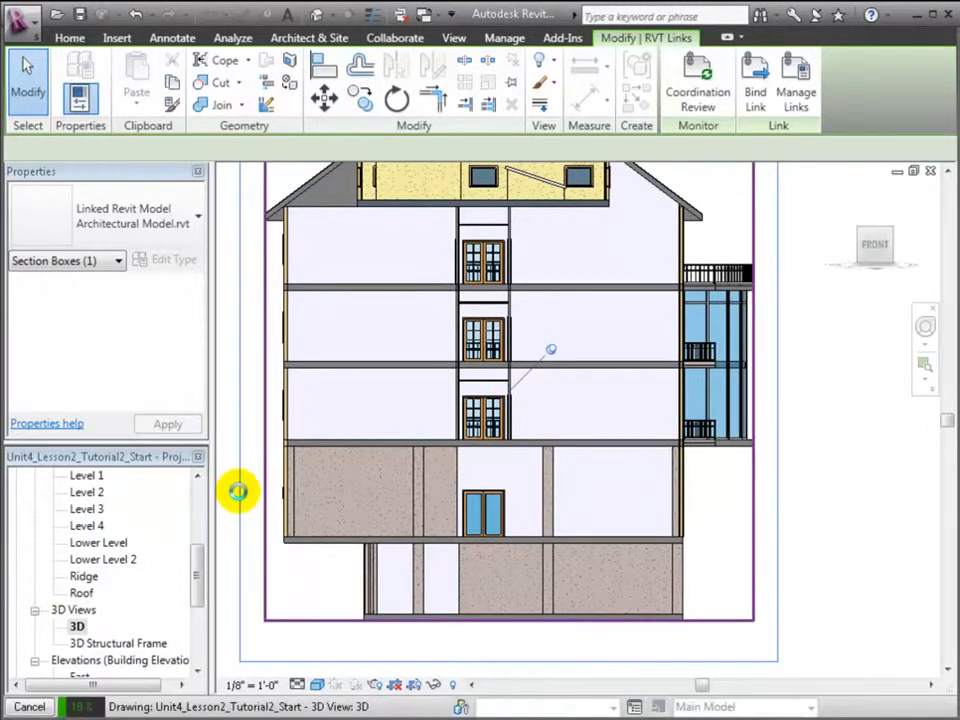
click(238, 491)
Open the Level 1 structural plan and move grid B to 26' from grid A.
drag(197, 561, 200, 490)
double_click(80, 509)
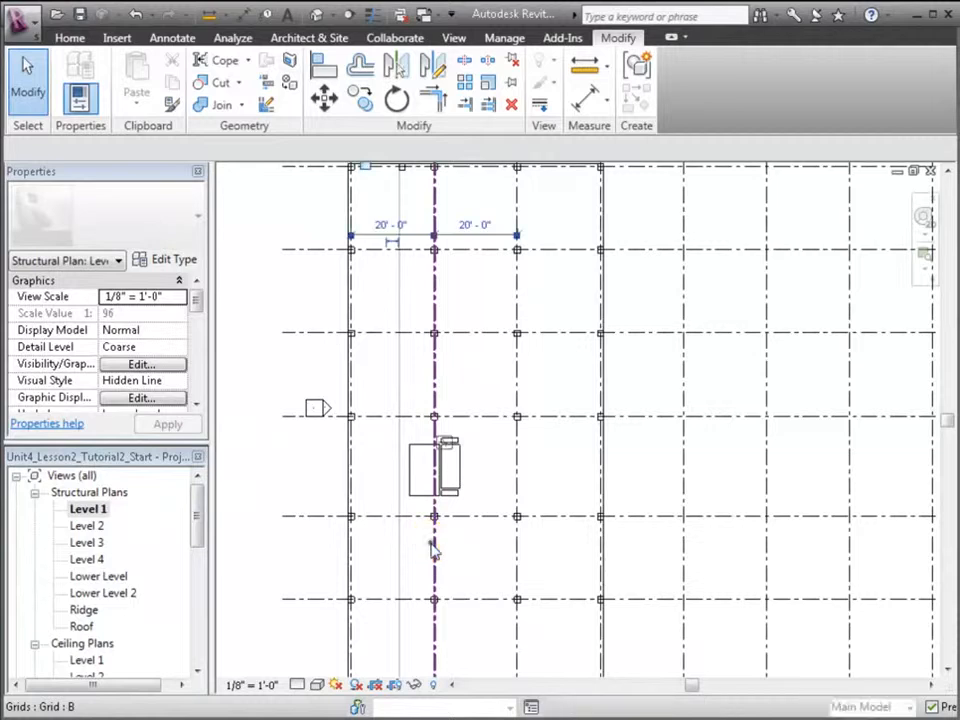
click(428, 272)
click(399, 225)
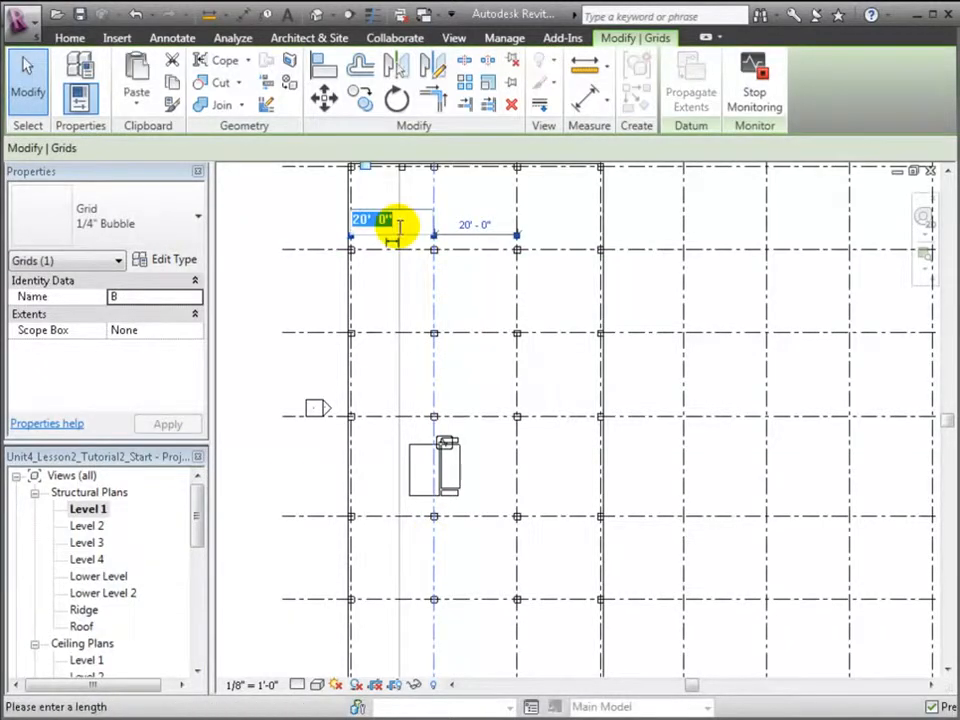
text(26)
key(Return)
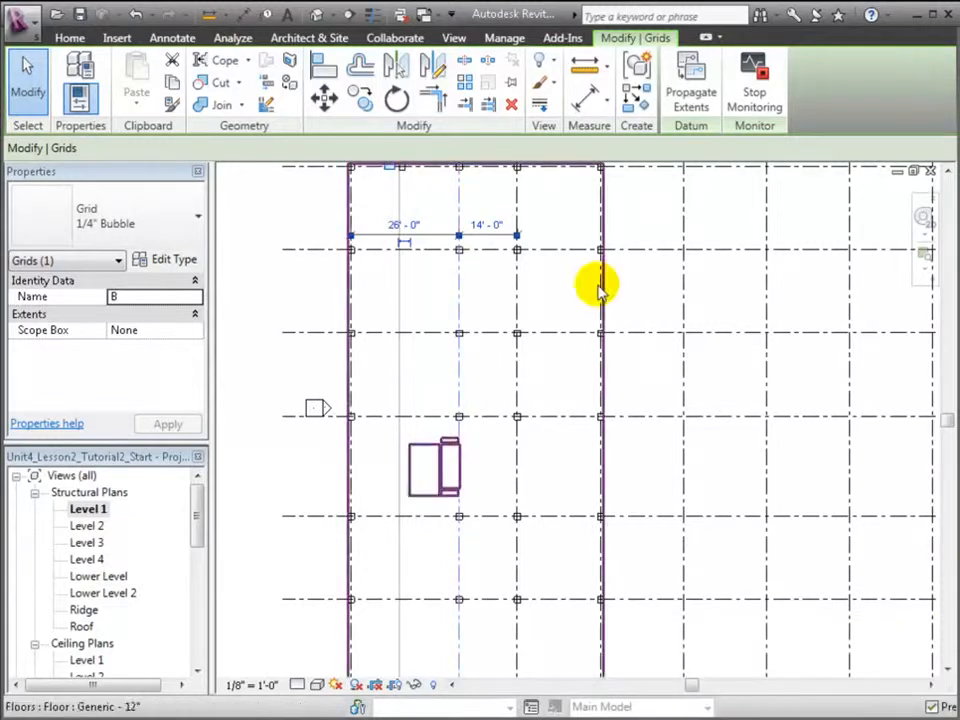
Move grid C to 8' from grid B, then dismiss the coordination alert and clear the selection.
click(490, 226)
click(518, 210)
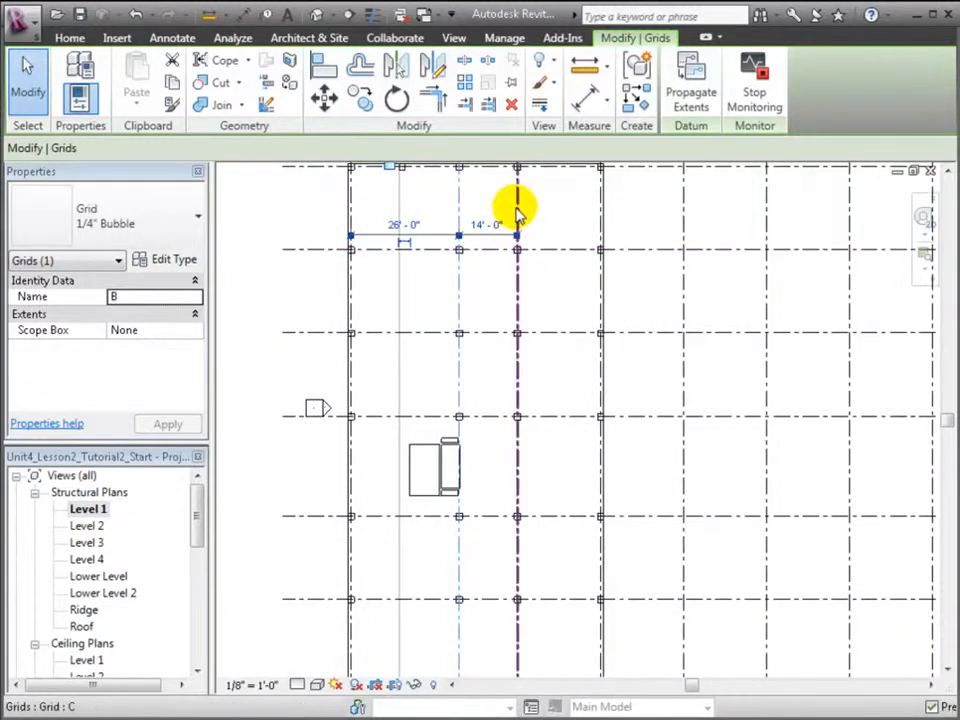
click(490, 222)
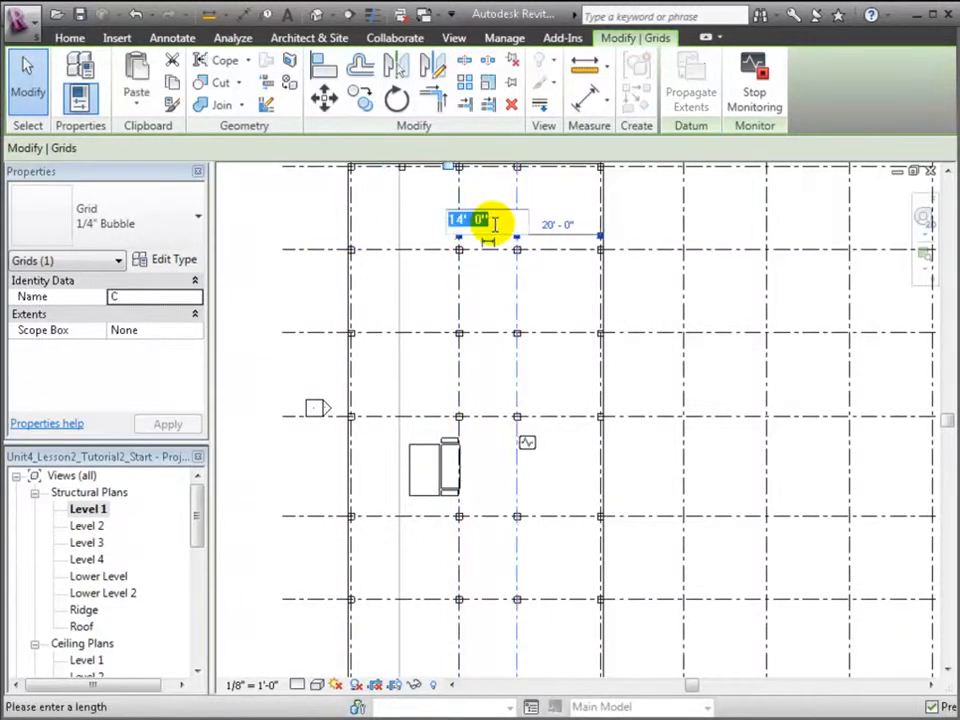
text(8)
key(Return)
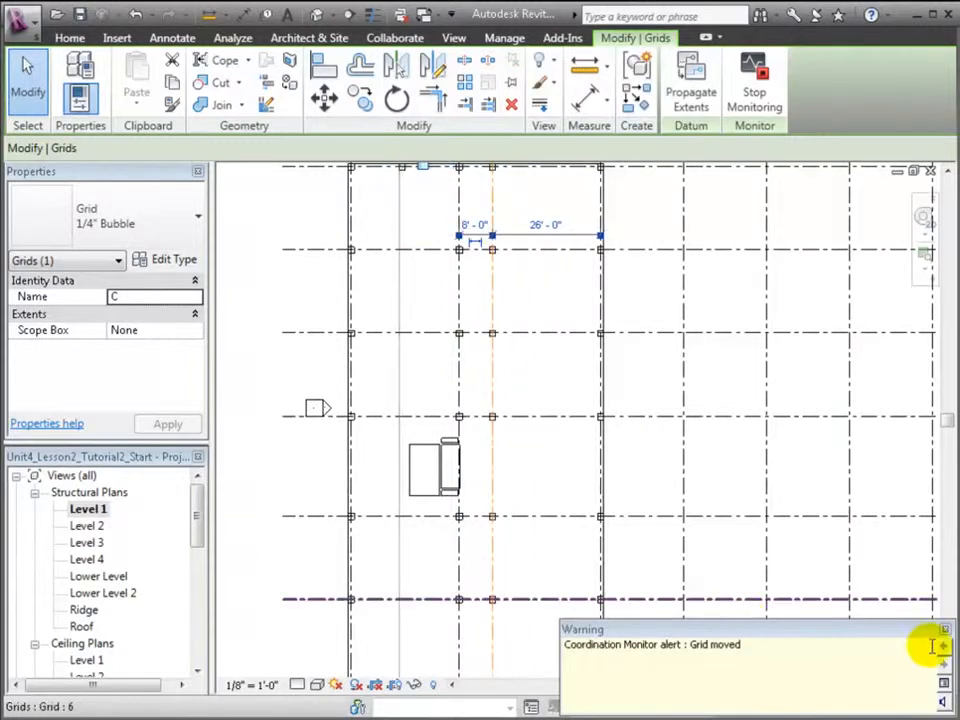
click(945, 630)
click(632, 308)
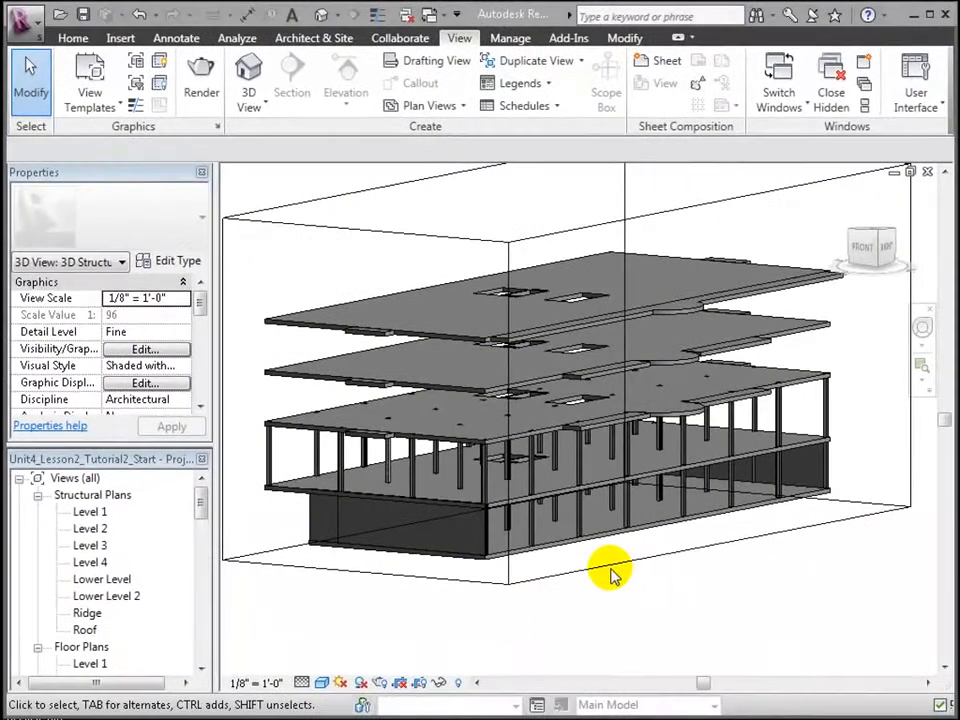
Select all instances of the W10X49 wide flange columns in the entire project from the 3D Structural Frame view.
scroll(655, 580, up, 2)
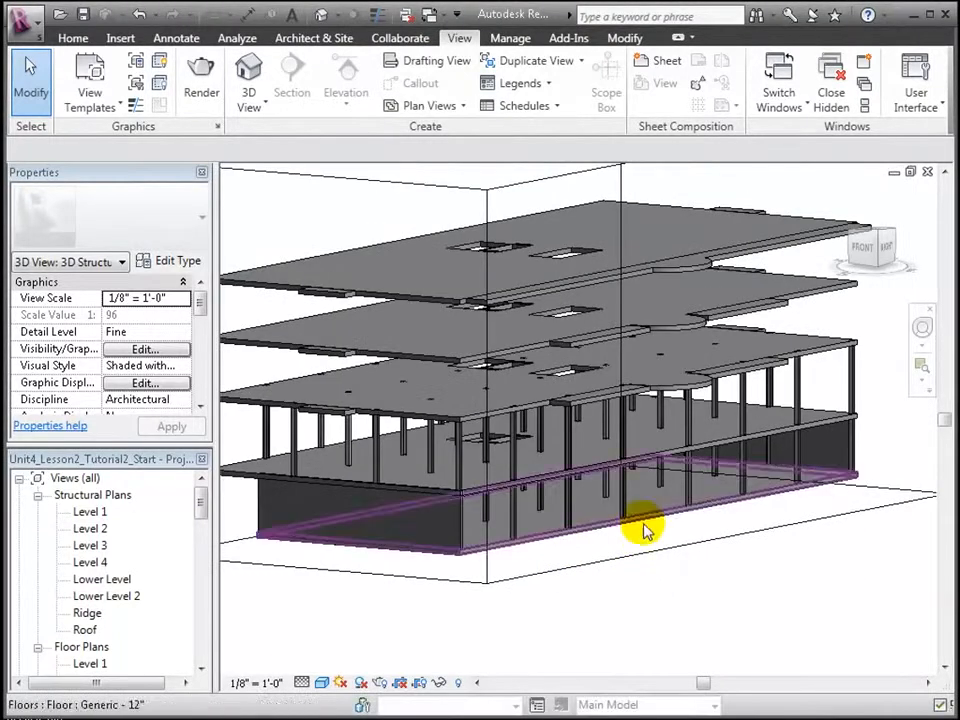
click(630, 497)
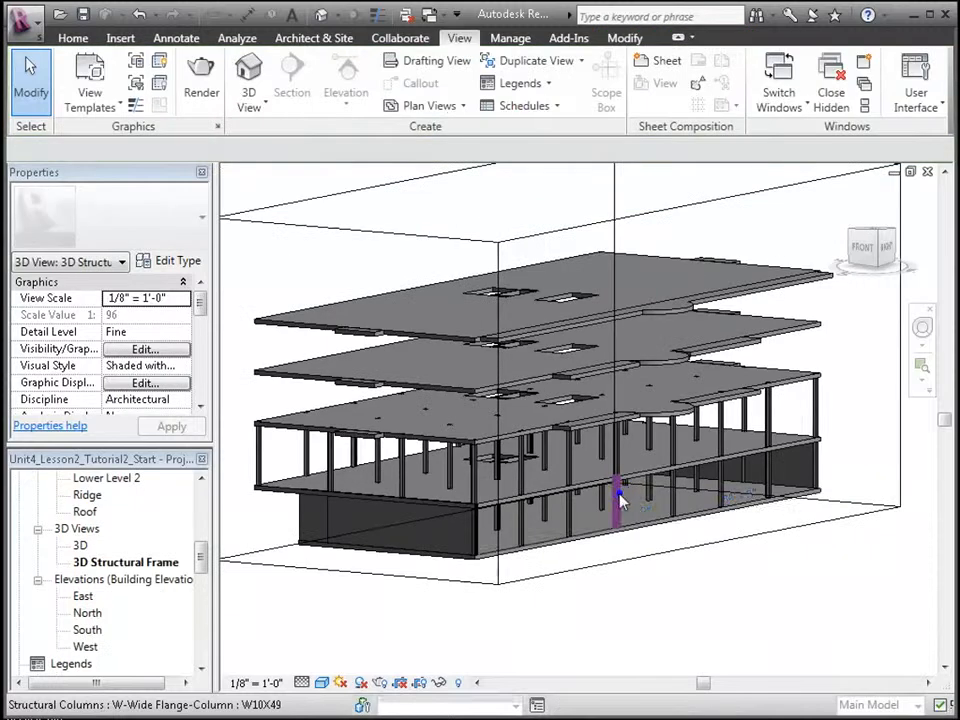
click(621, 497)
right_click(621, 497)
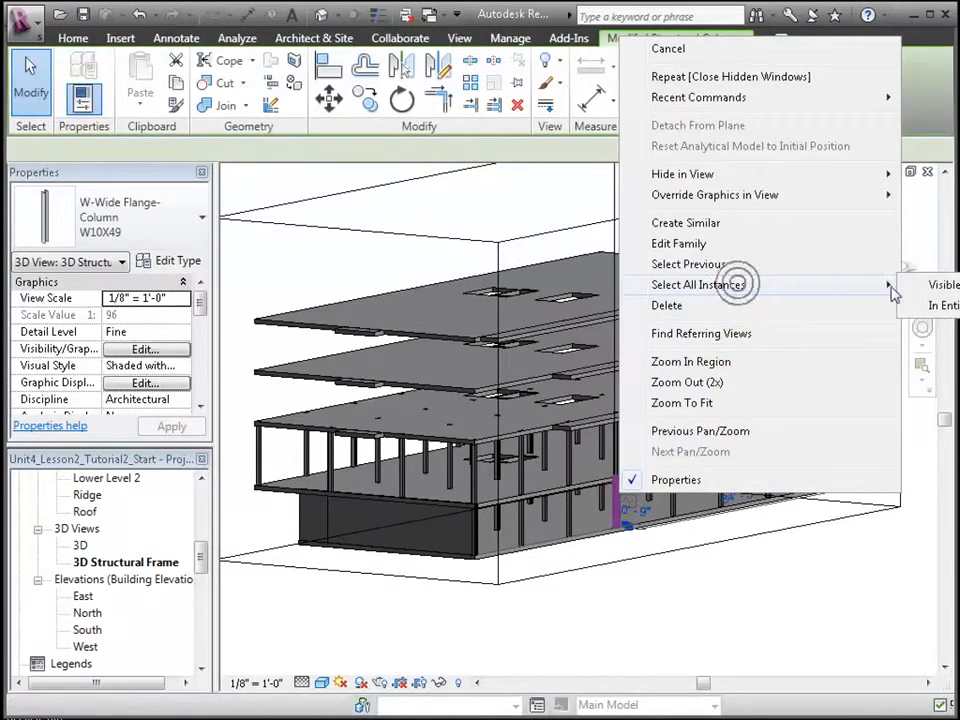
click(943, 304)
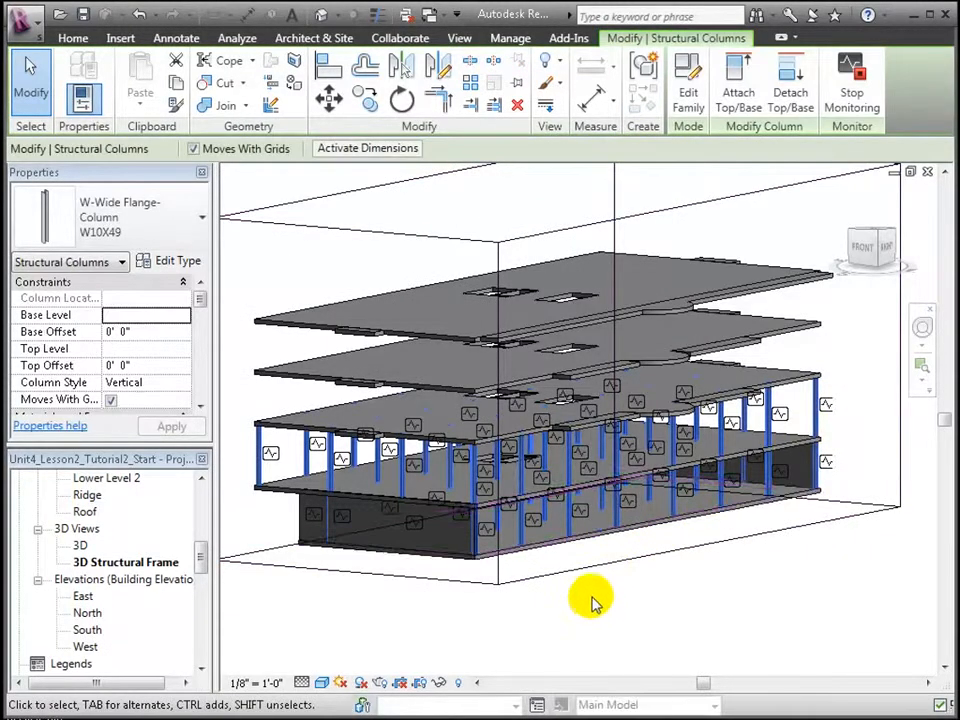
scroll(600, 605, up, 2)
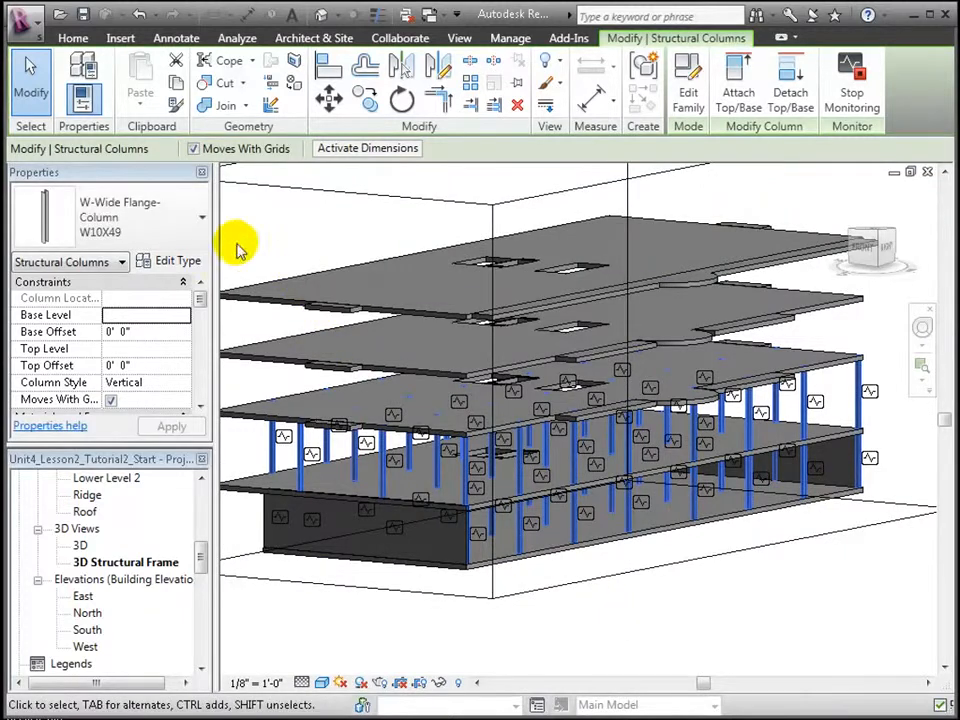
Load the Concrete-Square-Column family from the Structural > Columns > Concrete library folder and apply its 12 x 12 type to the selected columns.
click(202, 215)
click(202, 215)
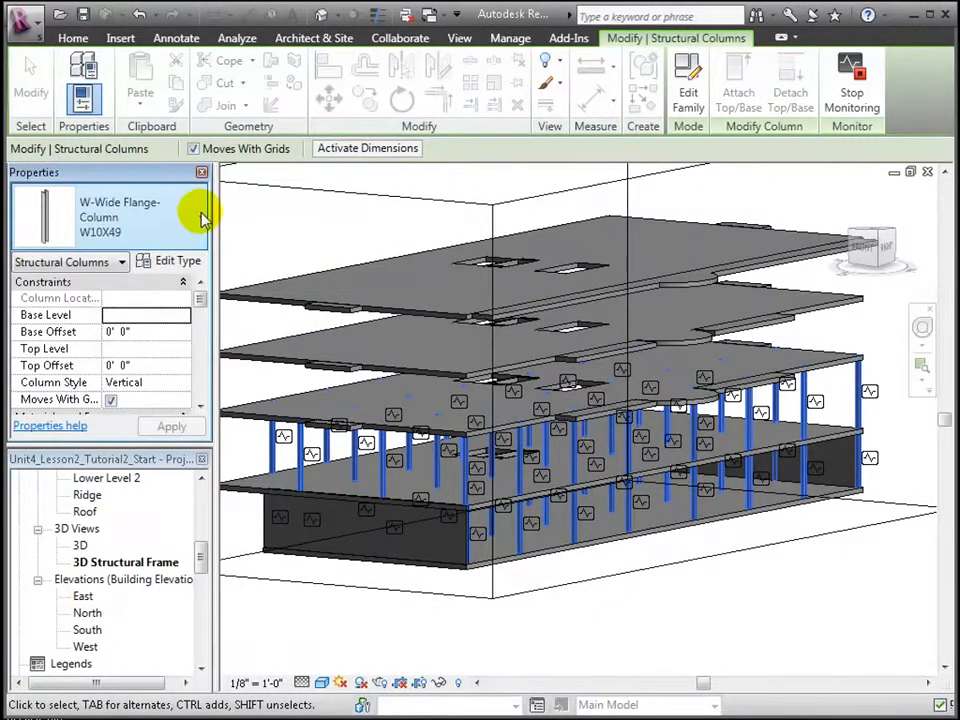
click(183, 265)
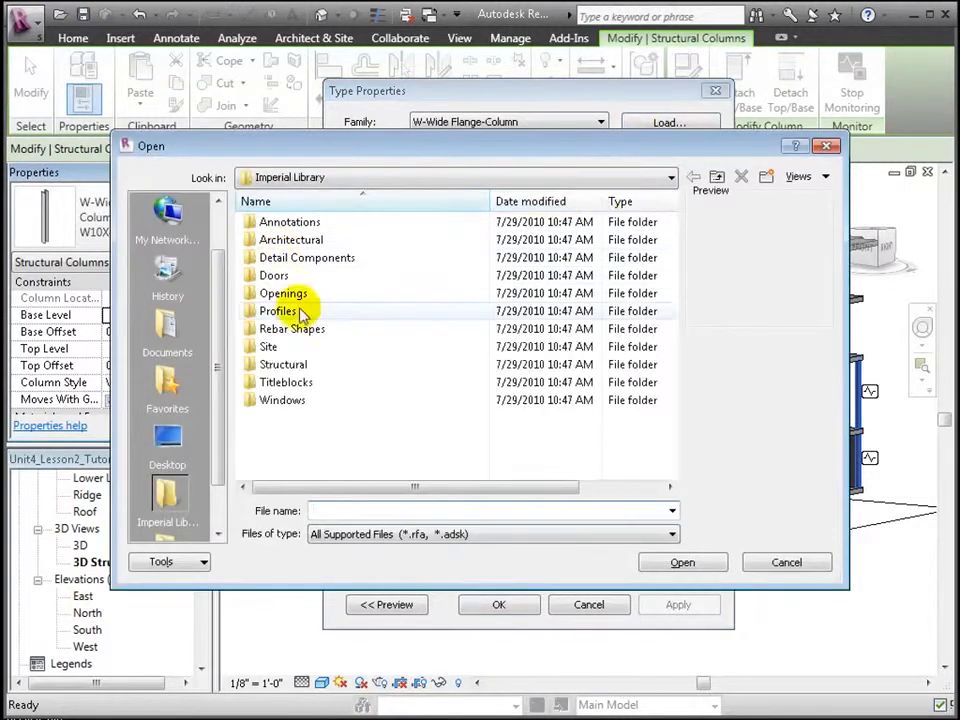
double_click(303, 367)
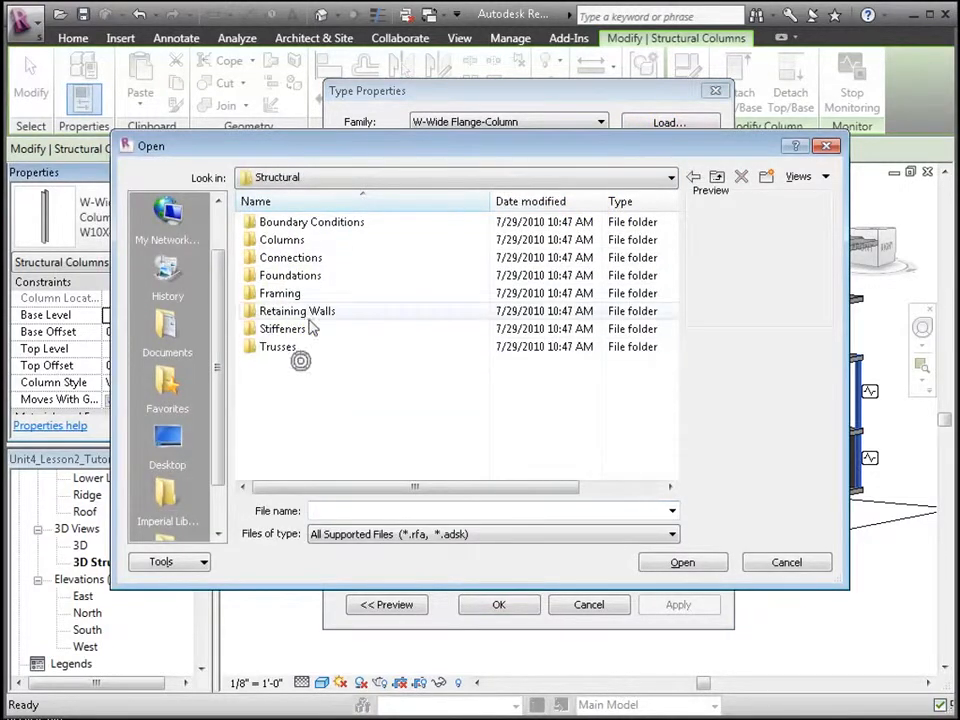
double_click(300, 241)
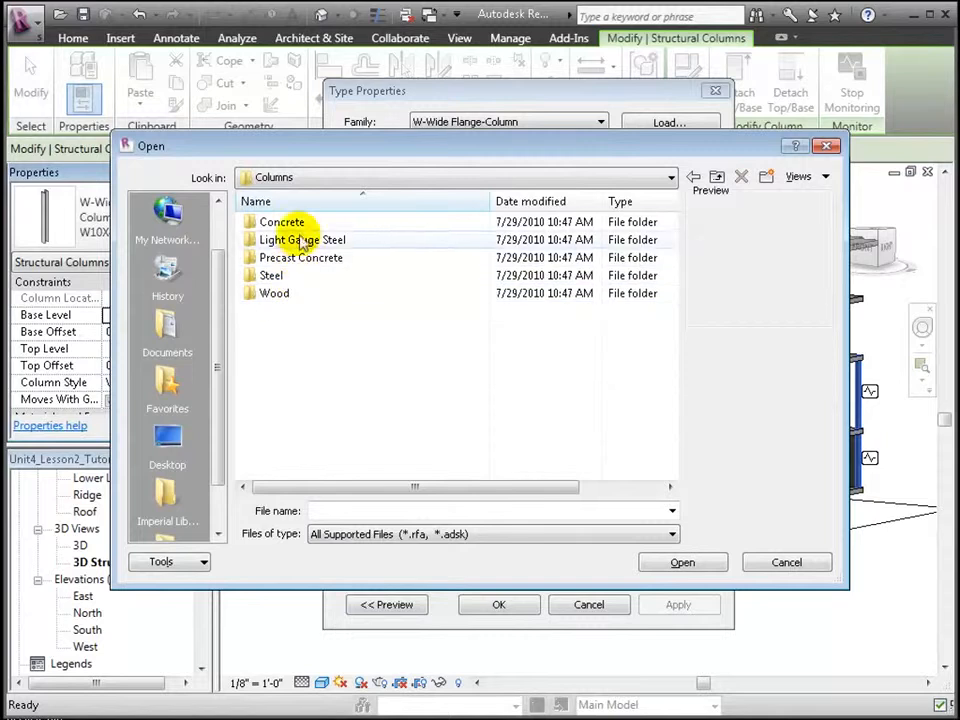
double_click(293, 222)
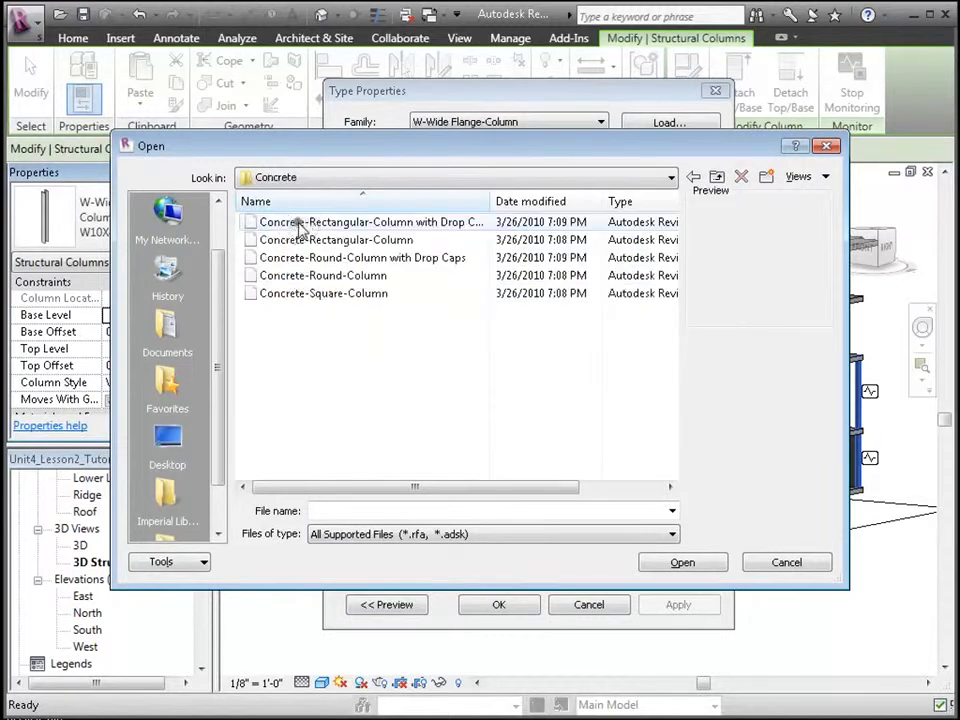
click(305, 296)
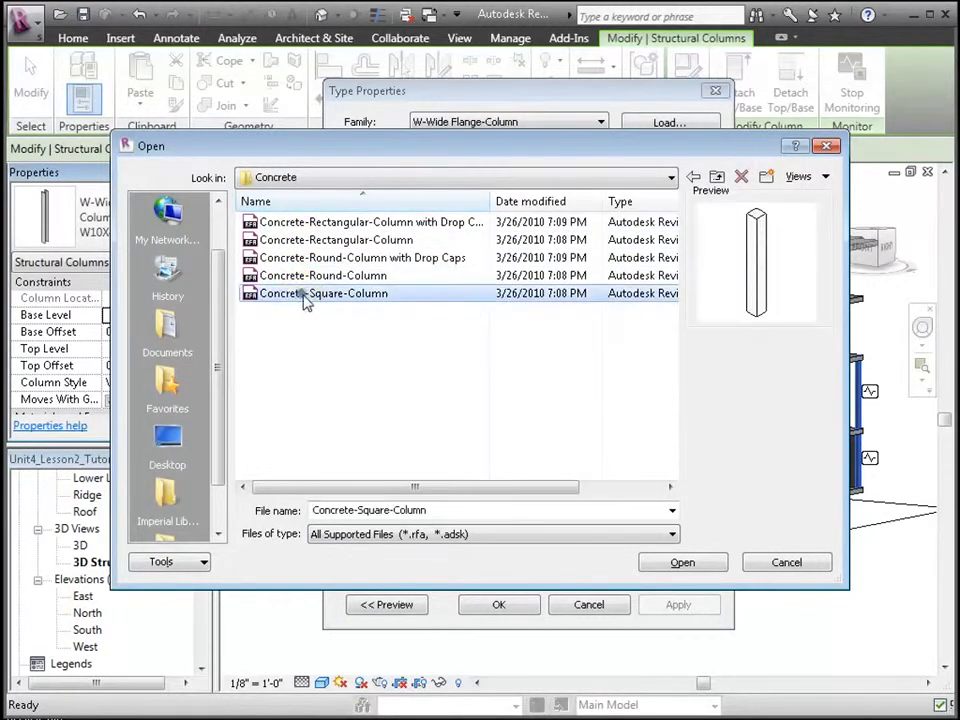
click(677, 563)
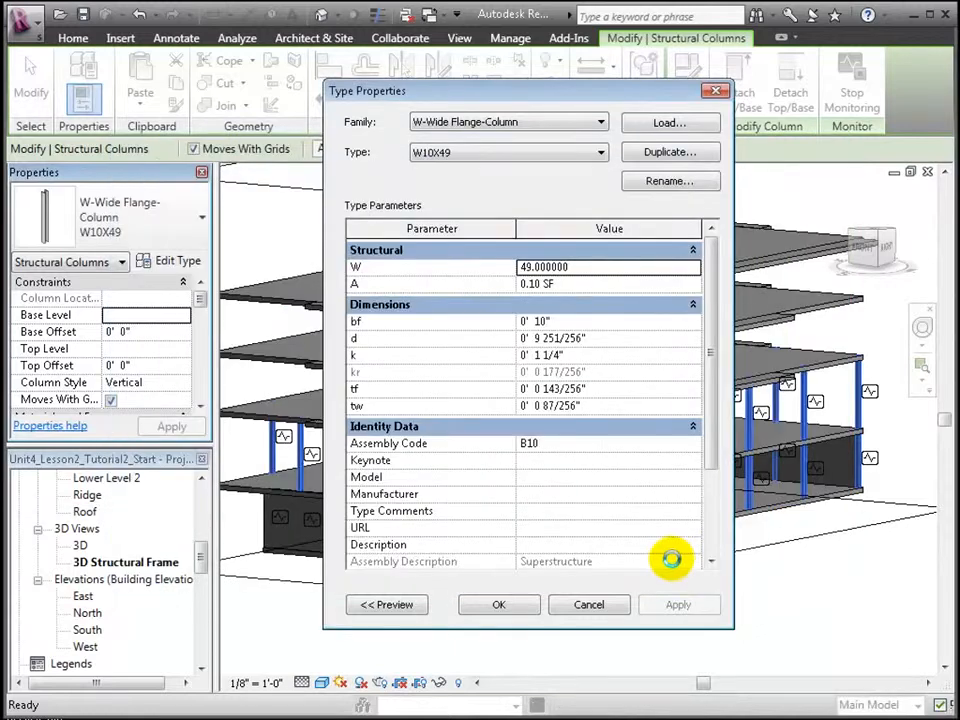
click(503, 606)
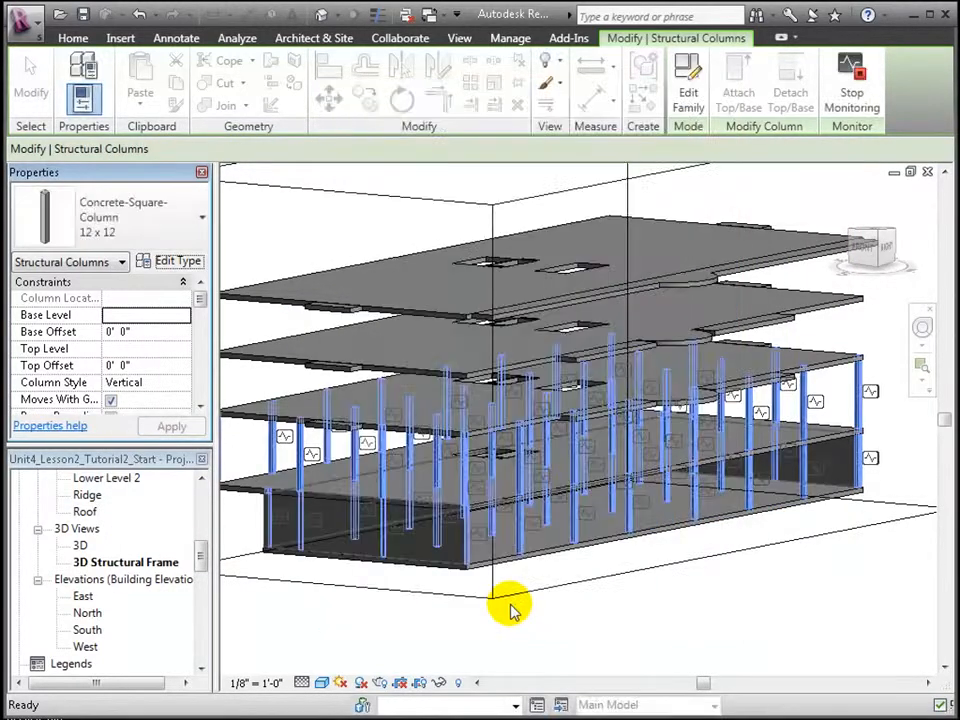
Change the selected concrete columns to the 18 x 18 type and clear the selection.
click(198, 220)
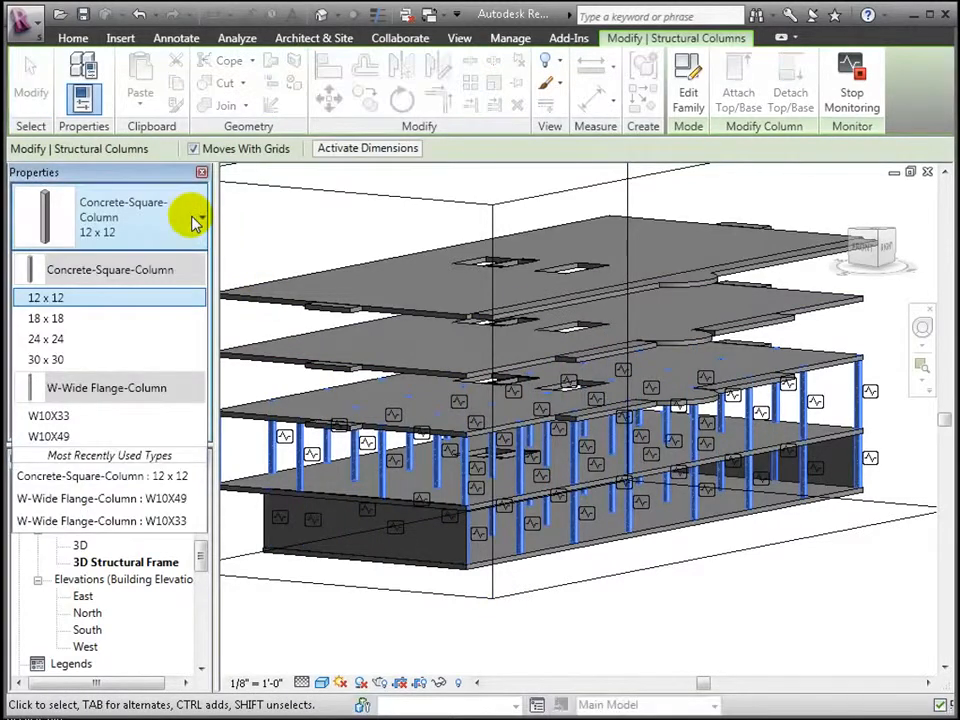
click(175, 320)
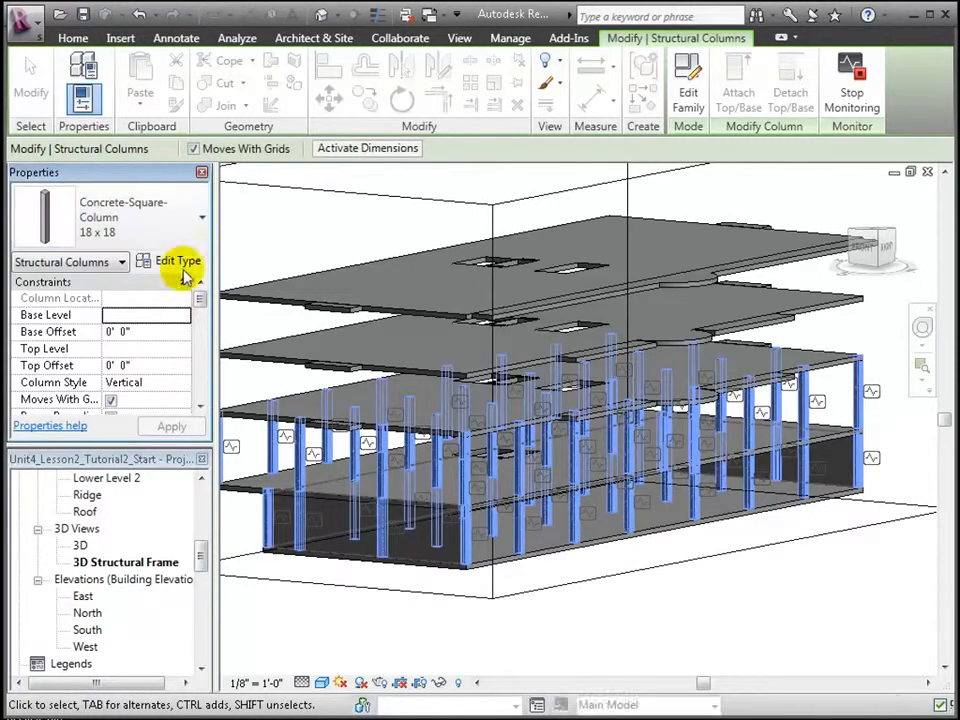
click(656, 626)
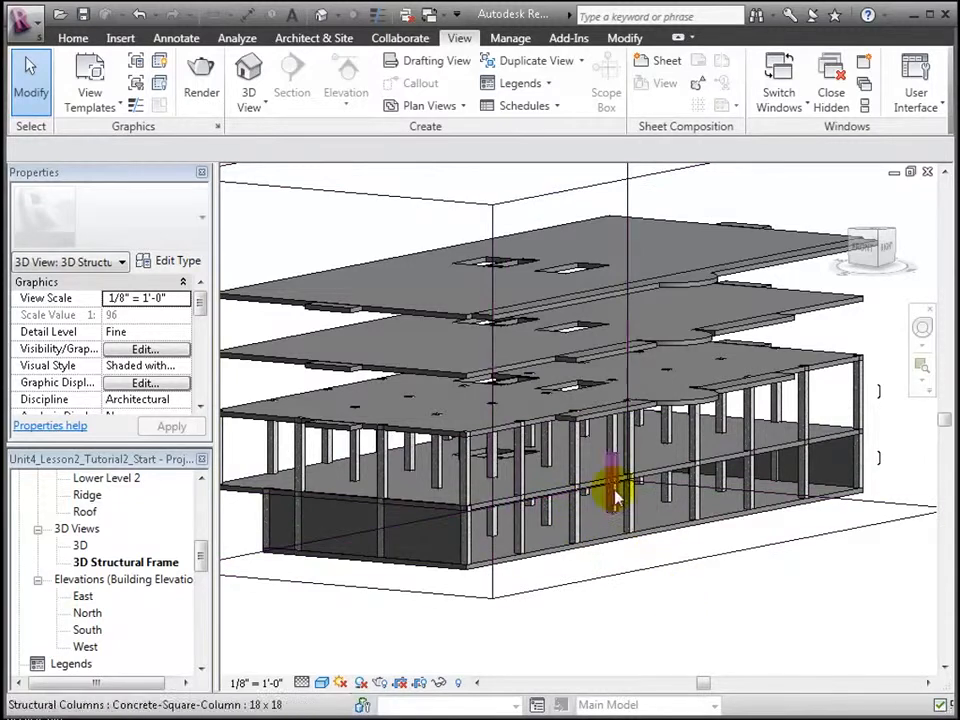
Lower the top face of the 3D view's section box to just above the floor slab over the lowest storey.
scroll(510, 330, down, 2)
click(497, 243)
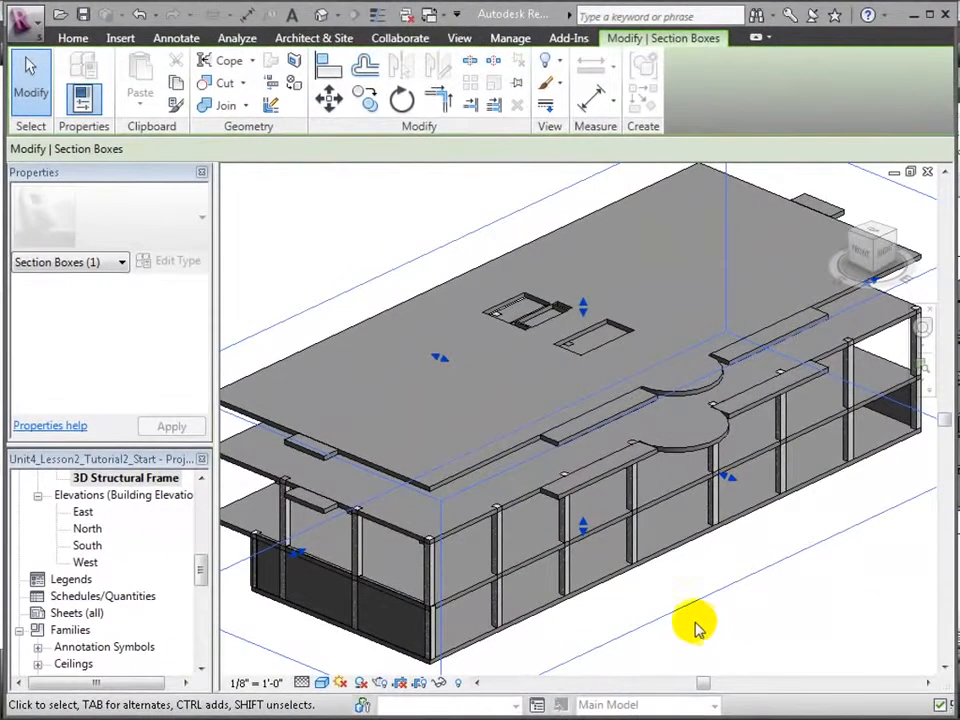
scroll(695, 625, down, 3)
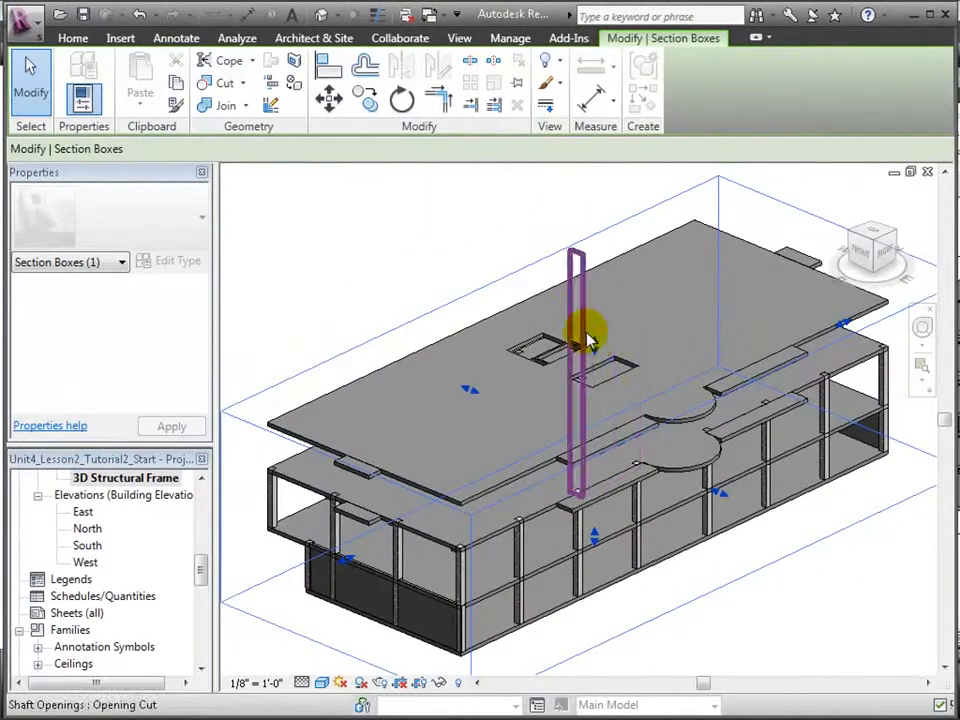
drag(594, 345, 598, 476)
middle_drag(707, 626, 633, 620)
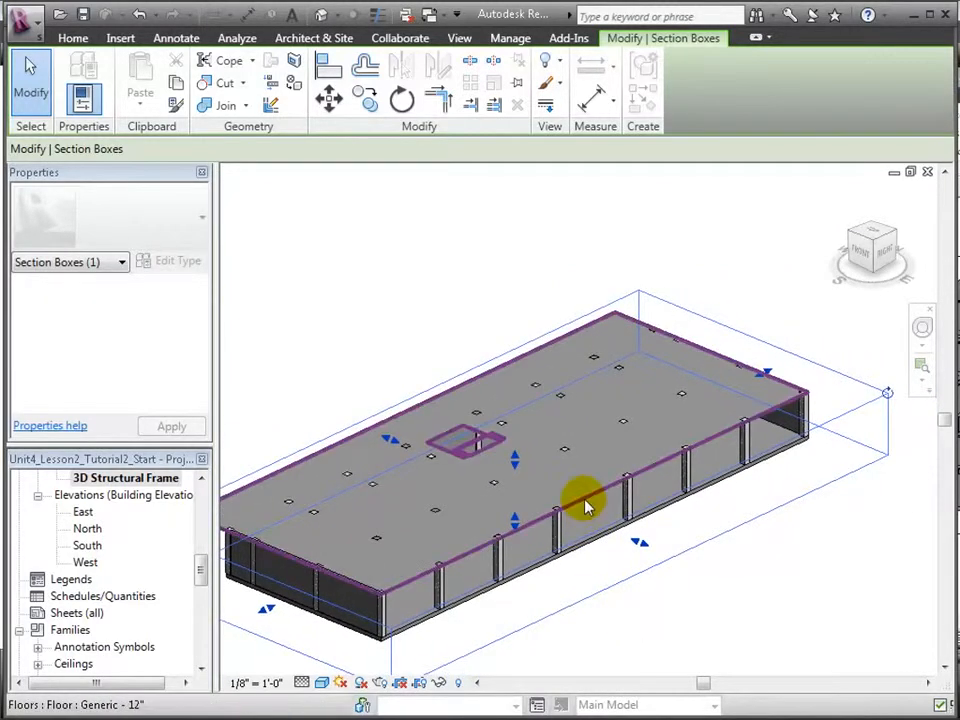
Hide the exposed Generic - 12" floor slab element in the 3D Structural Frame view to uncover the columns and walls below.
right_click(584, 505)
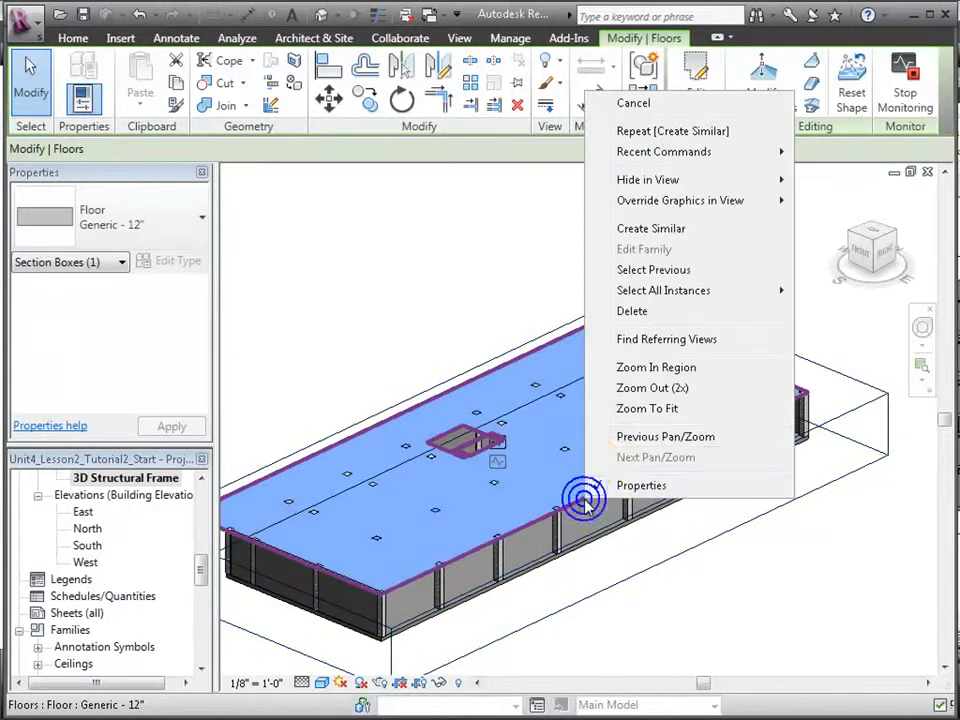
mouse_move(650, 182)
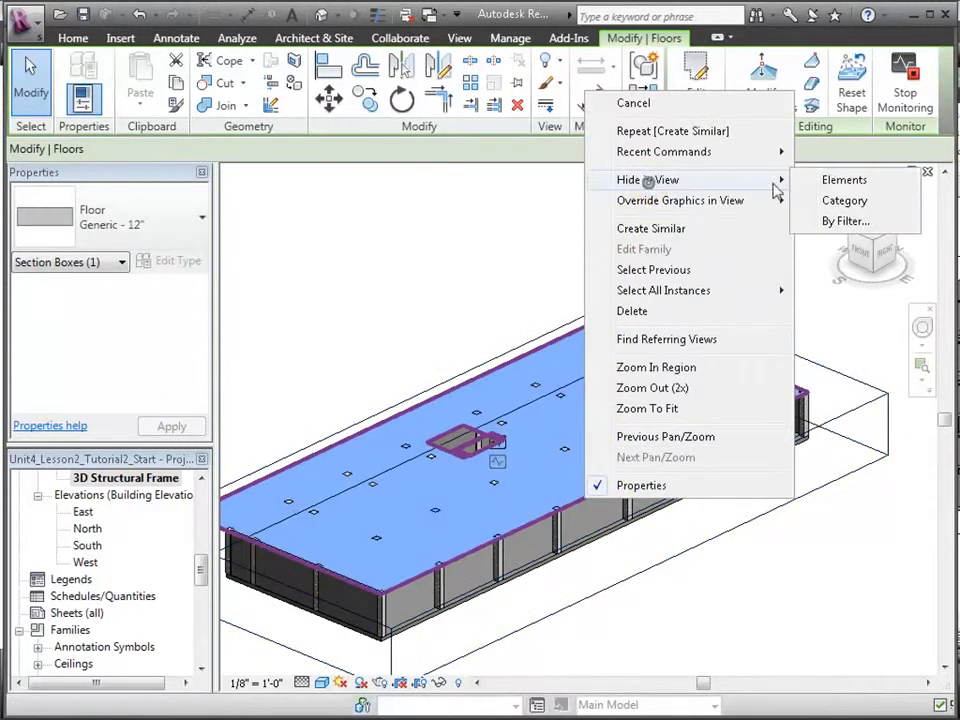
click(830, 180)
shift+middle_drag(490, 645, 669, 611)
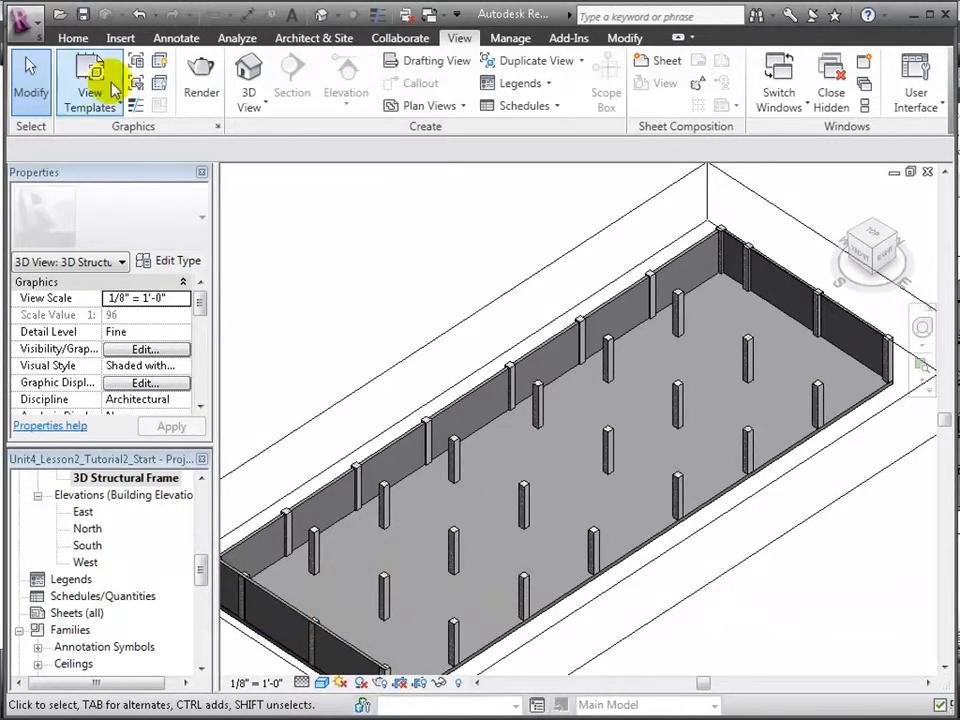
Start the Beam tool and load the Concrete-Rectangular Beam family from the Structural > Framing > Concrete library folder.
click(73, 39)
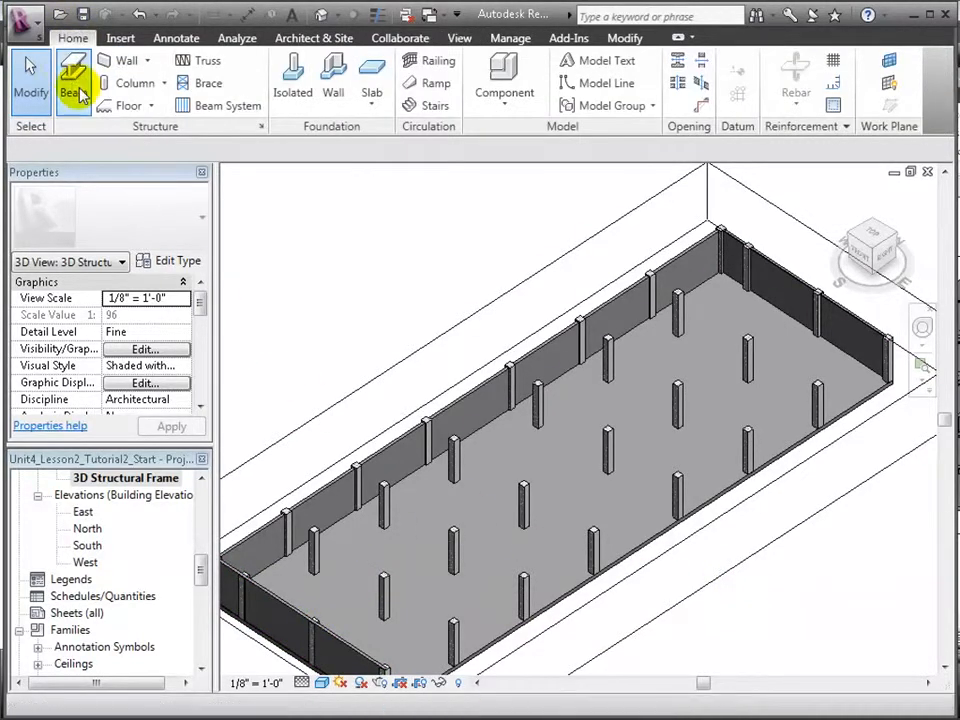
click(76, 90)
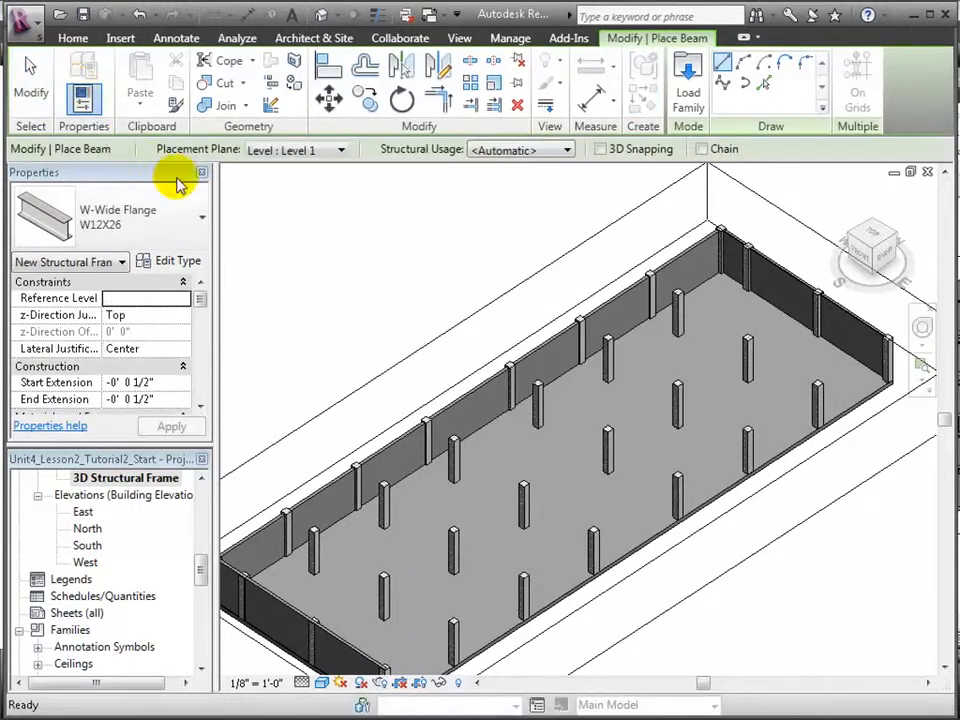
click(203, 216)
click(184, 262)
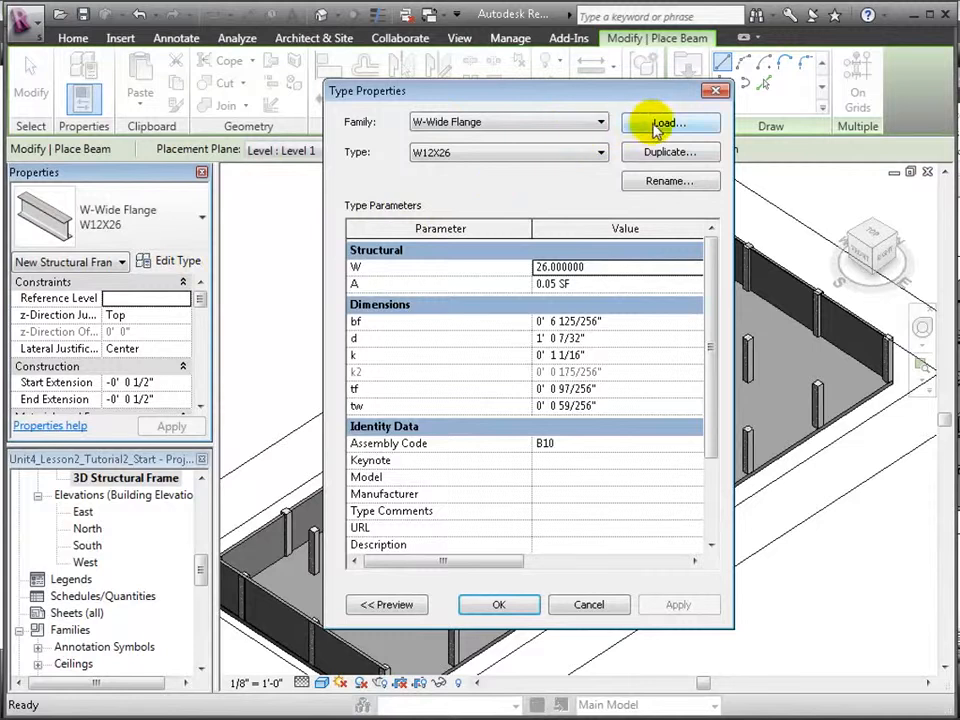
click(659, 124)
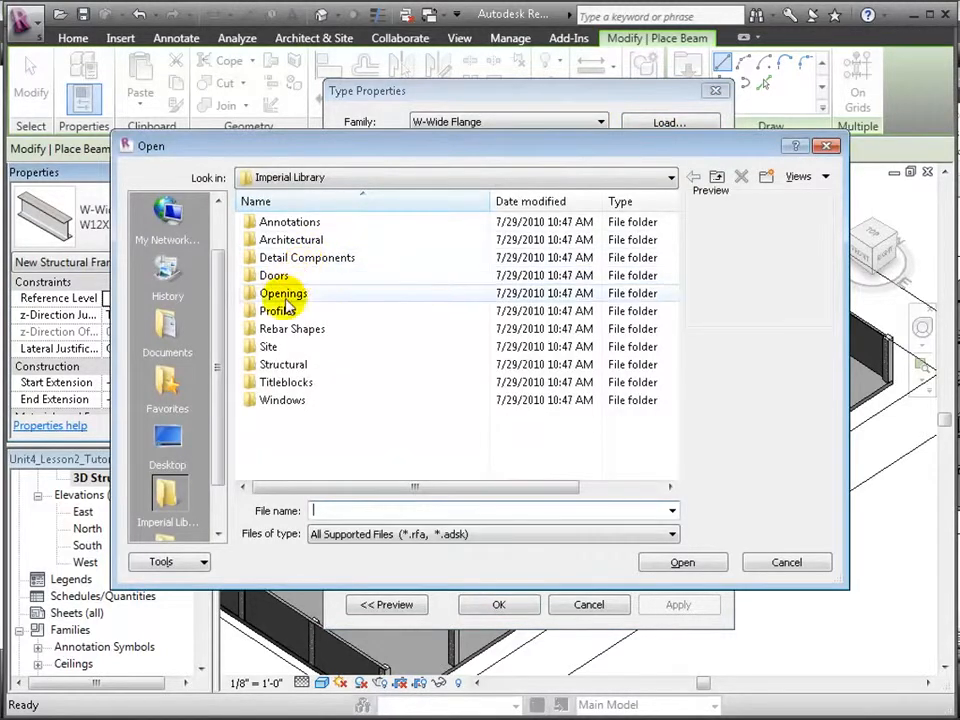
click(300, 365)
double_click(300, 365)
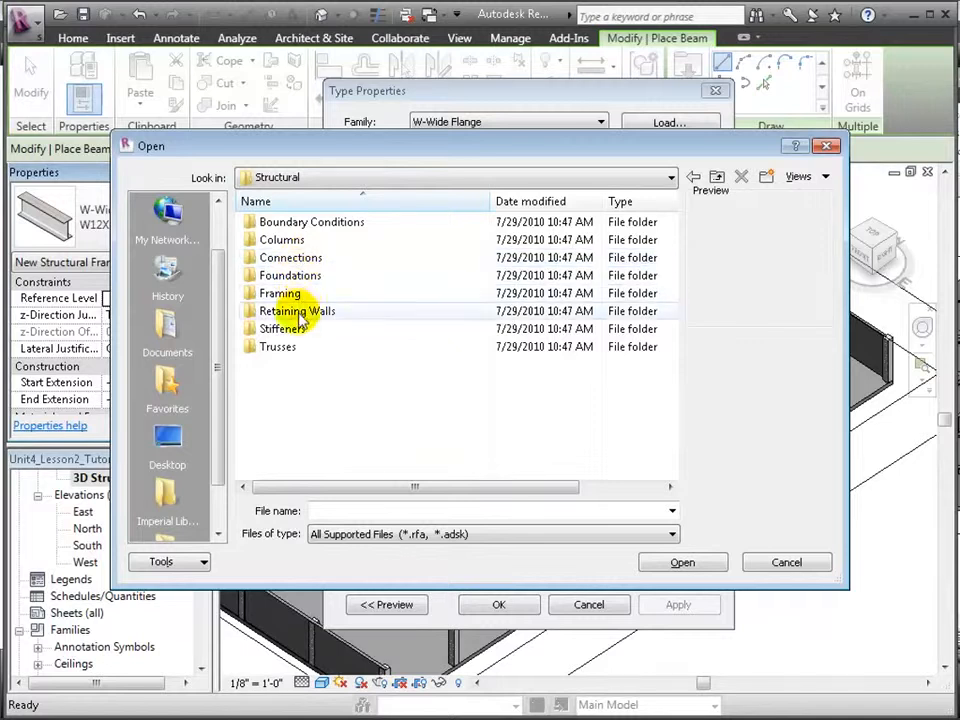
double_click(290, 293)
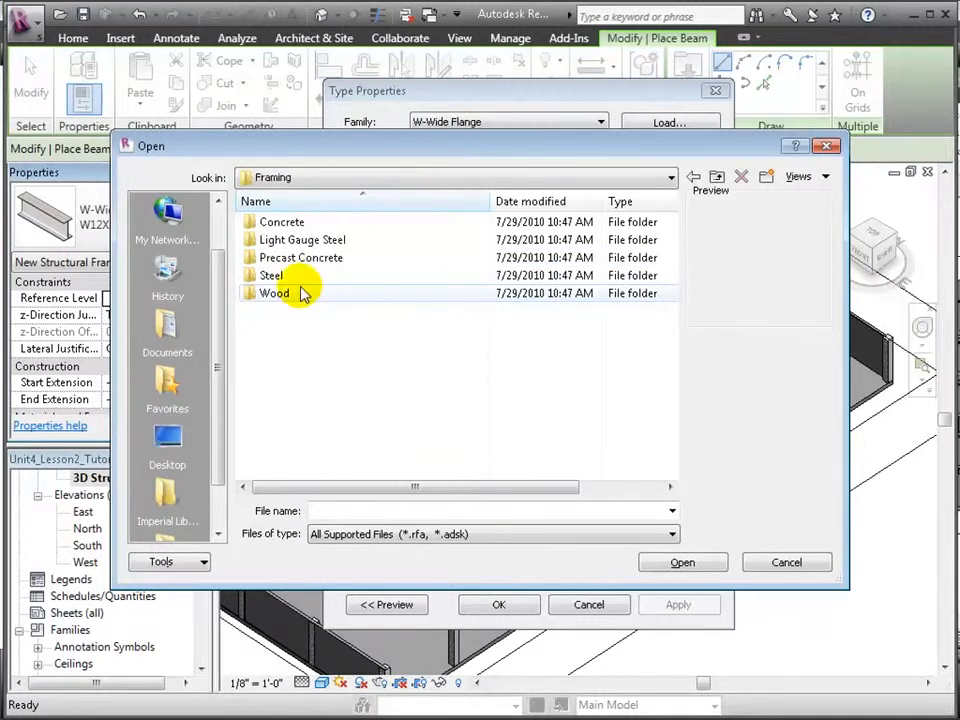
double_click(284, 221)
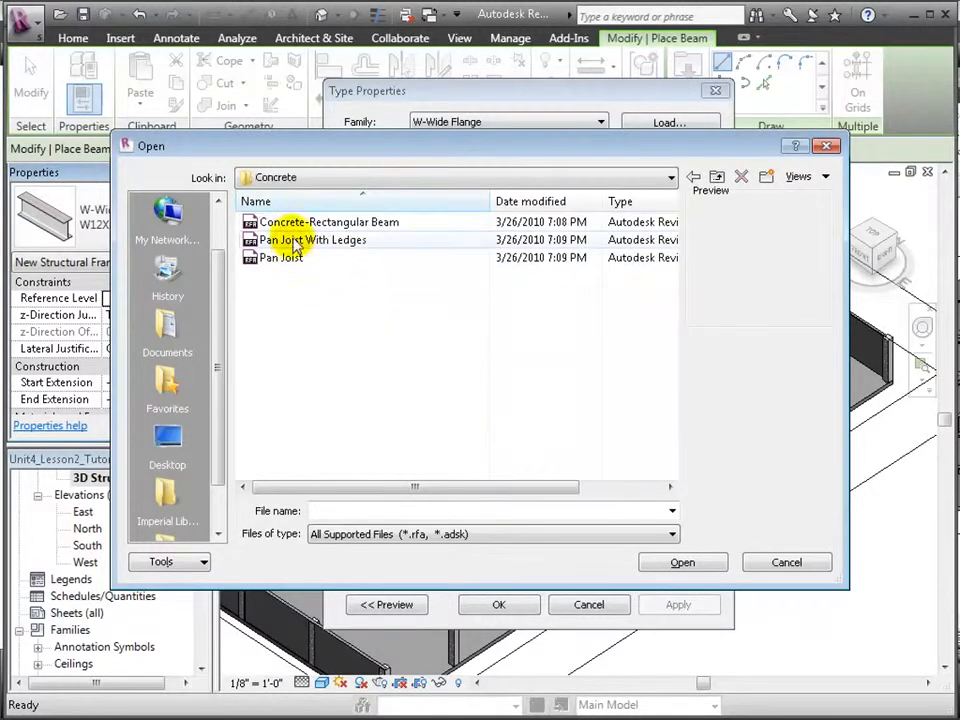
click(295, 225)
click(684, 563)
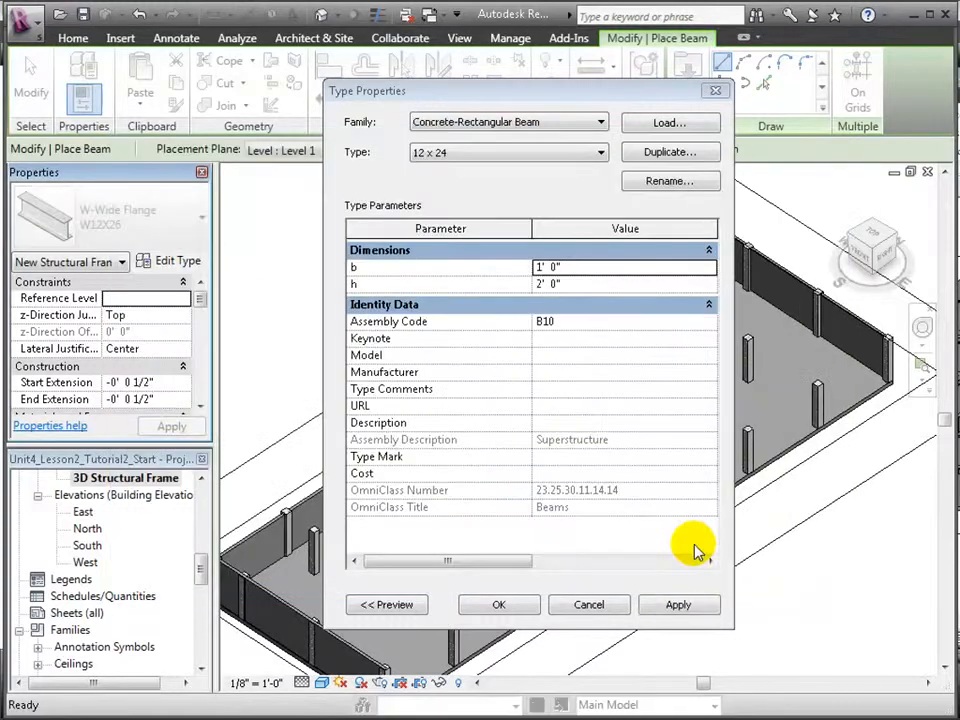
Duplicate the 12 x 24 concrete beam type as 12 x 12 and set its height h to 1' 0".
click(600, 153)
click(600, 155)
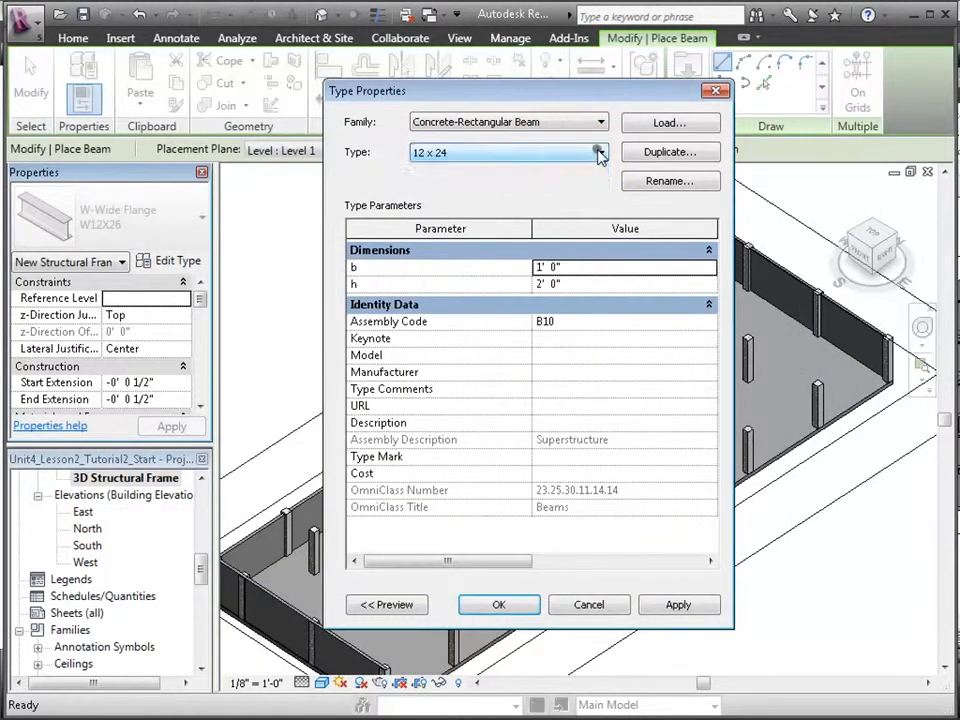
click(671, 152)
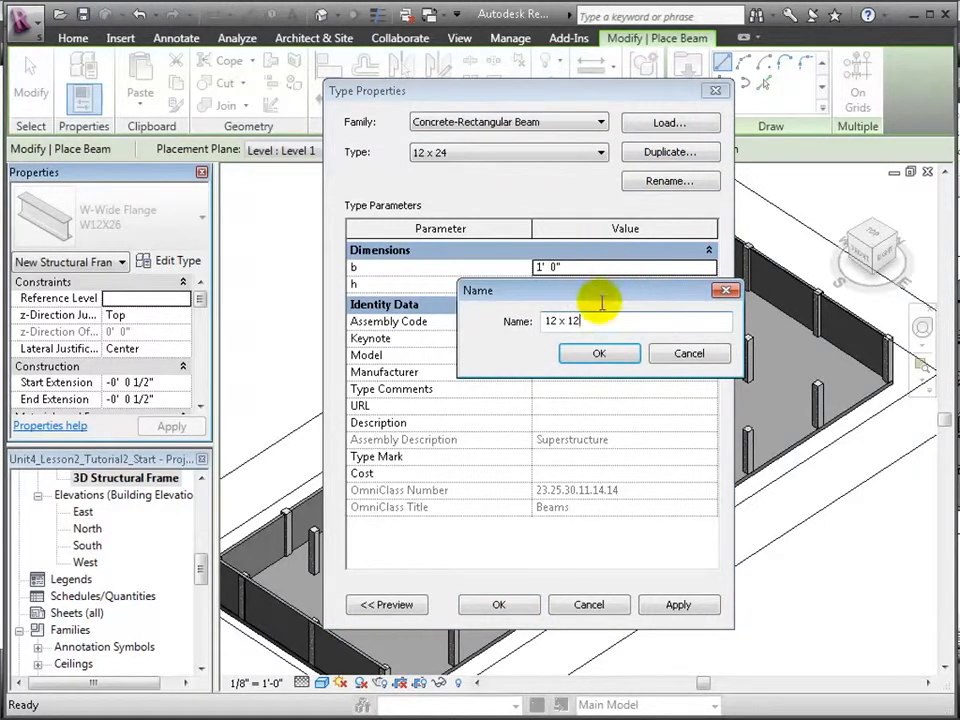
click(597, 355)
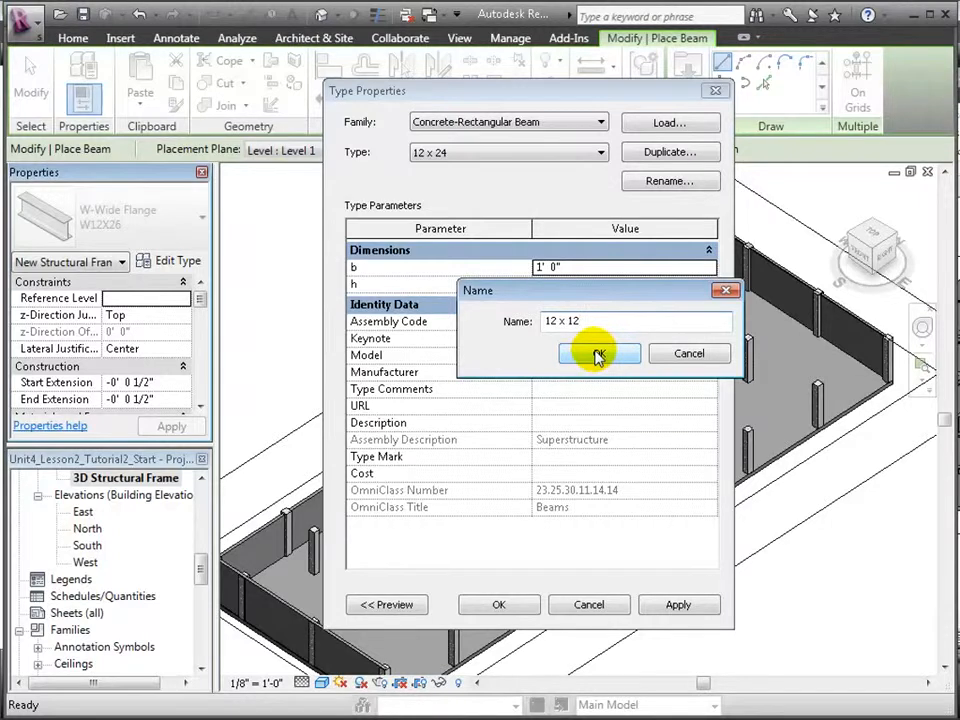
click(581, 285)
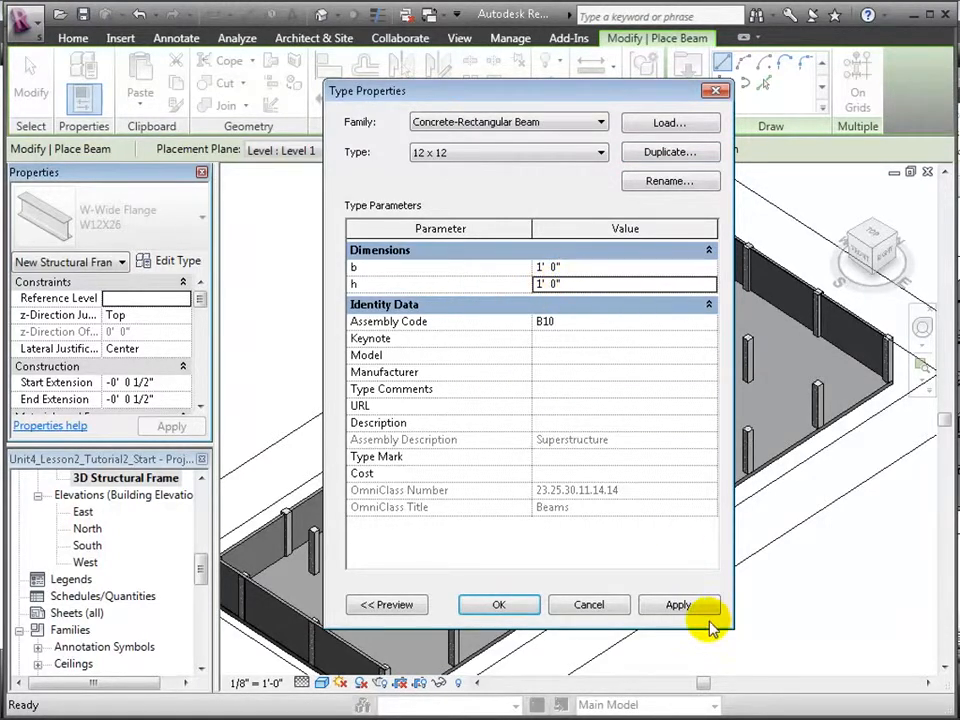
click(498, 605)
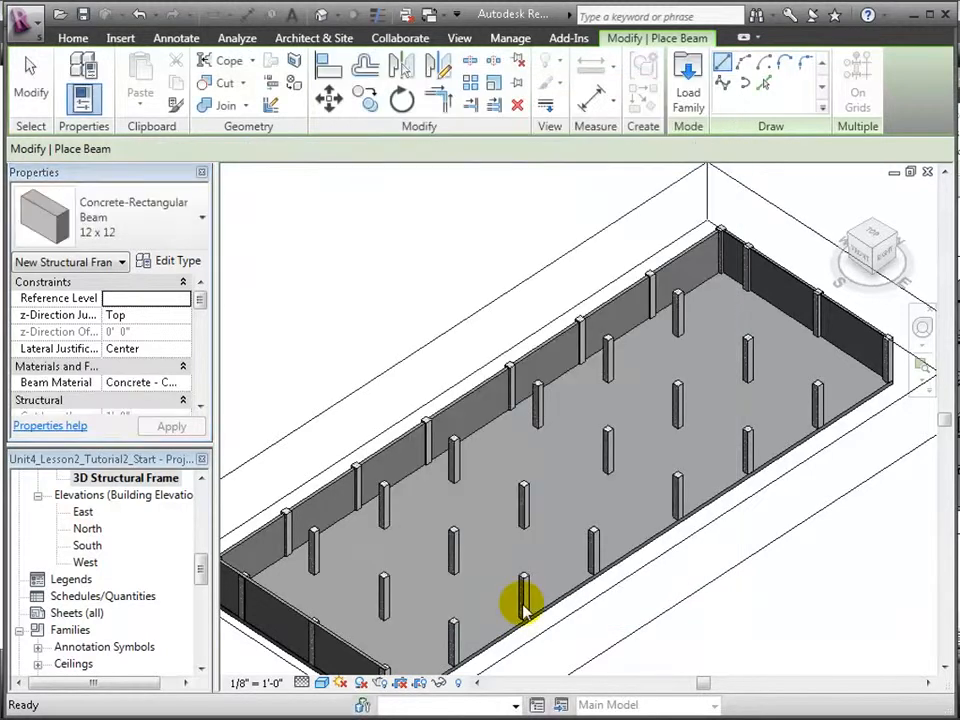
With 3D Snapping on and the placement plane at Level 1, place a 12 x 12 beam from the back wall's near corner column to its neighbor.
scroll(450, 517, down, 1)
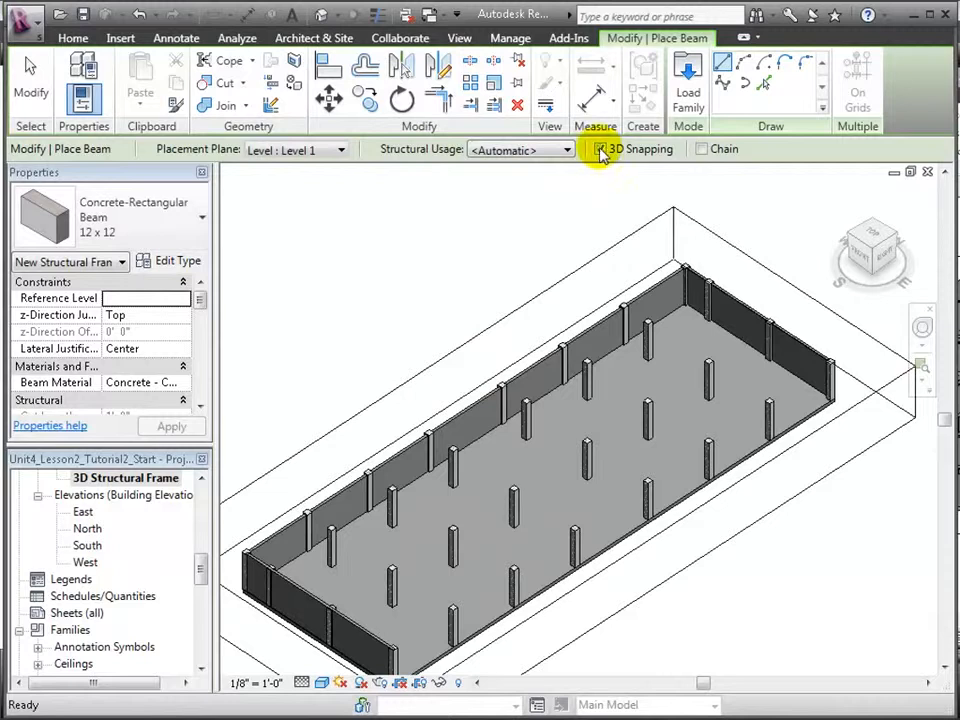
click(339, 151)
click(339, 151)
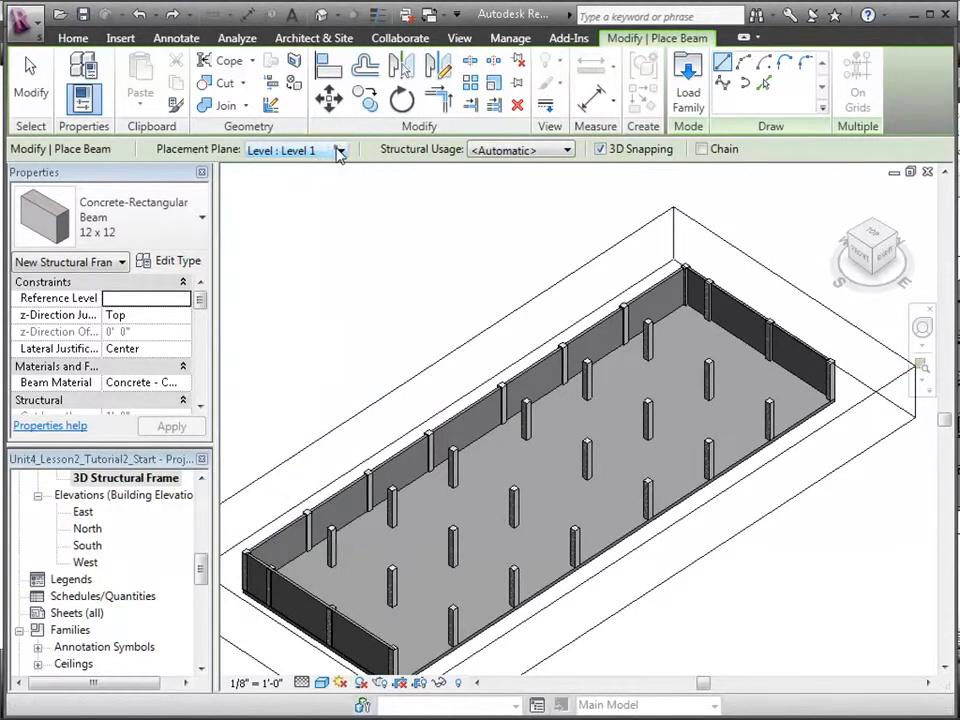
scroll(251, 568, up, 5)
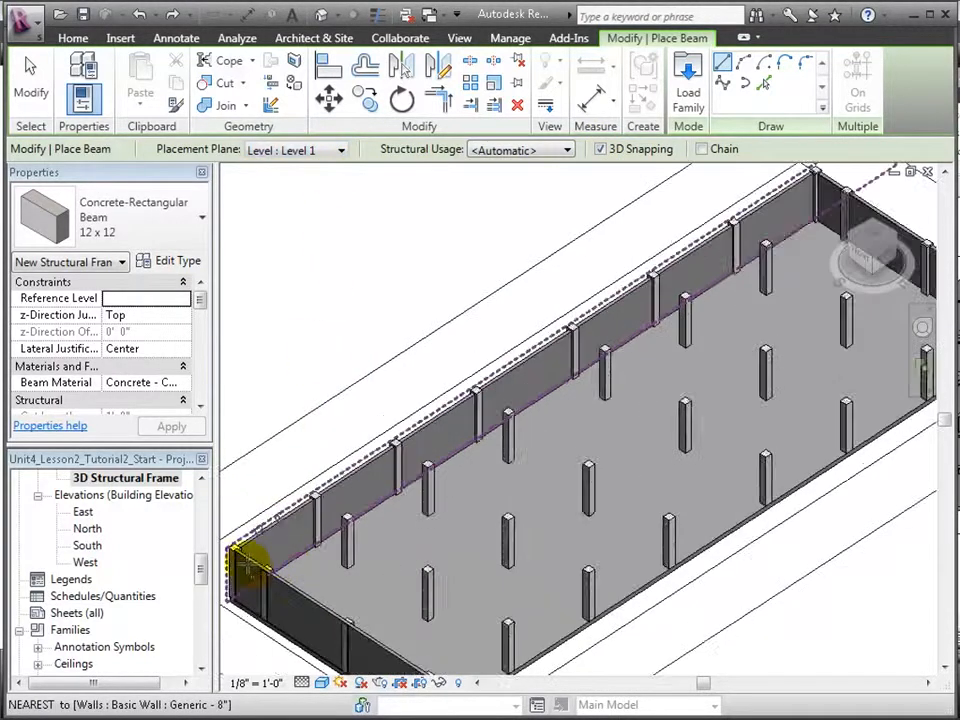
middle_drag(295, 535, 354, 611)
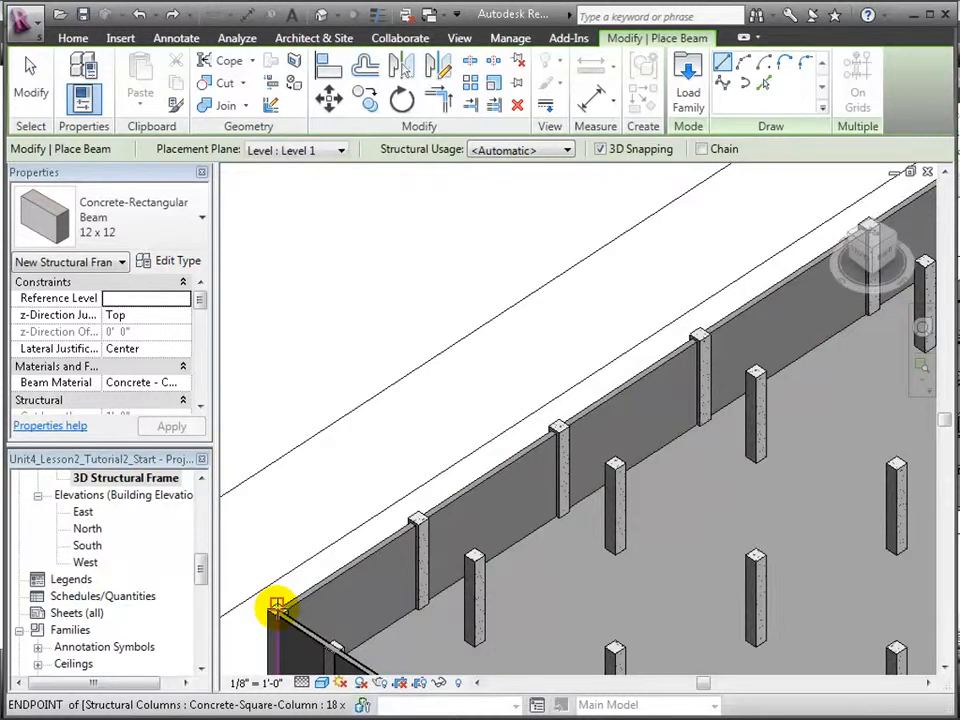
click(280, 607)
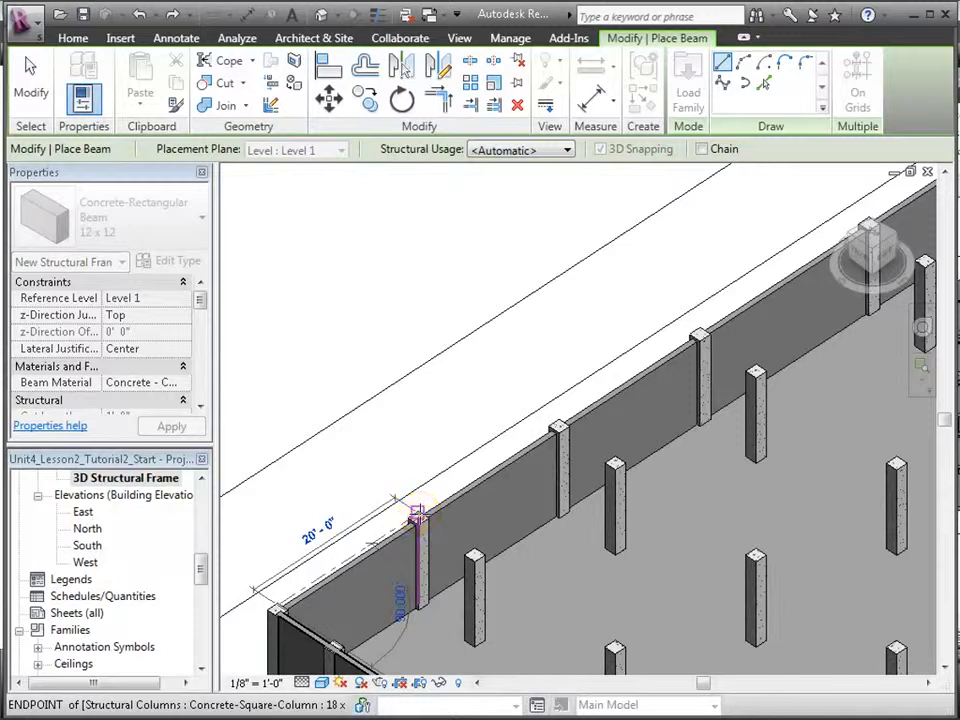
click(418, 514)
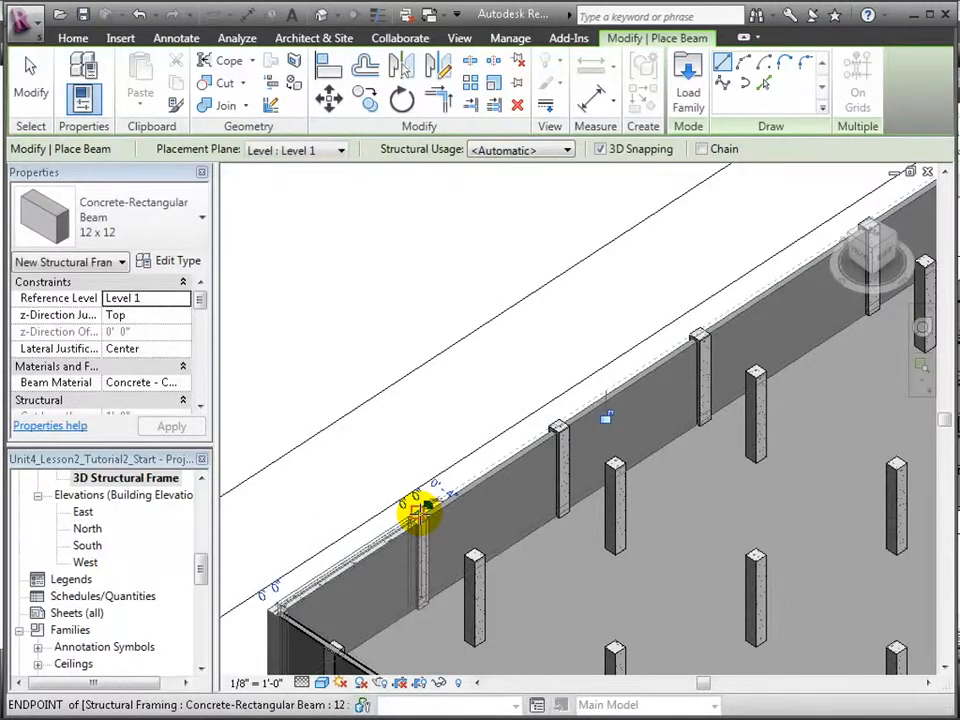
Place 12 x 12 beams across the next two bays between the columns along the back wall, and pick the near short wall's front corner column.
middle_drag(429, 514, 285, 482)
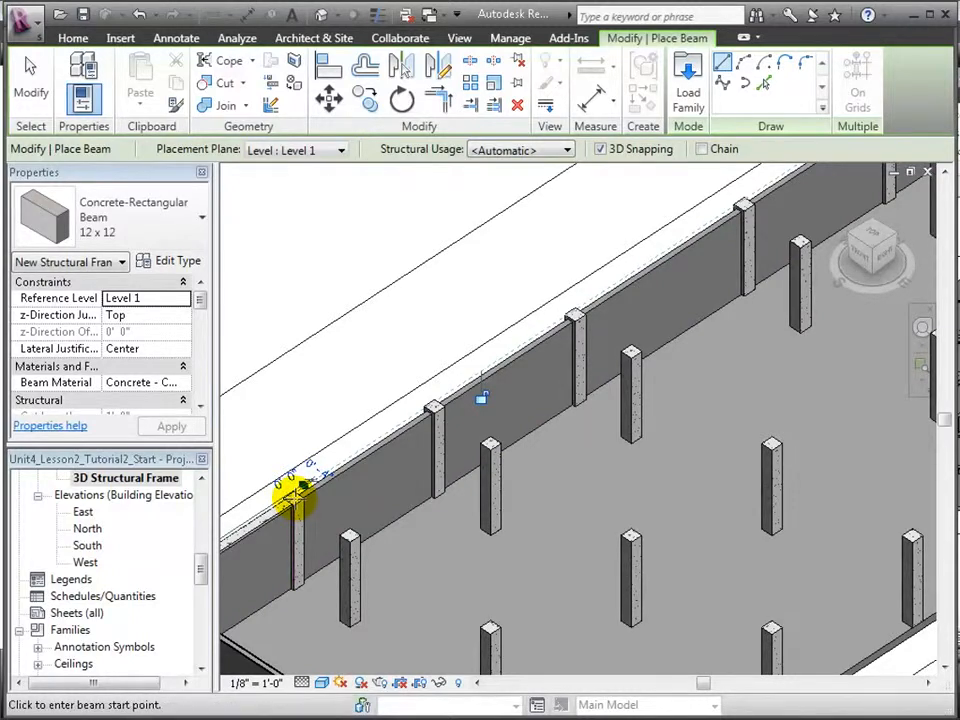
click(294, 490)
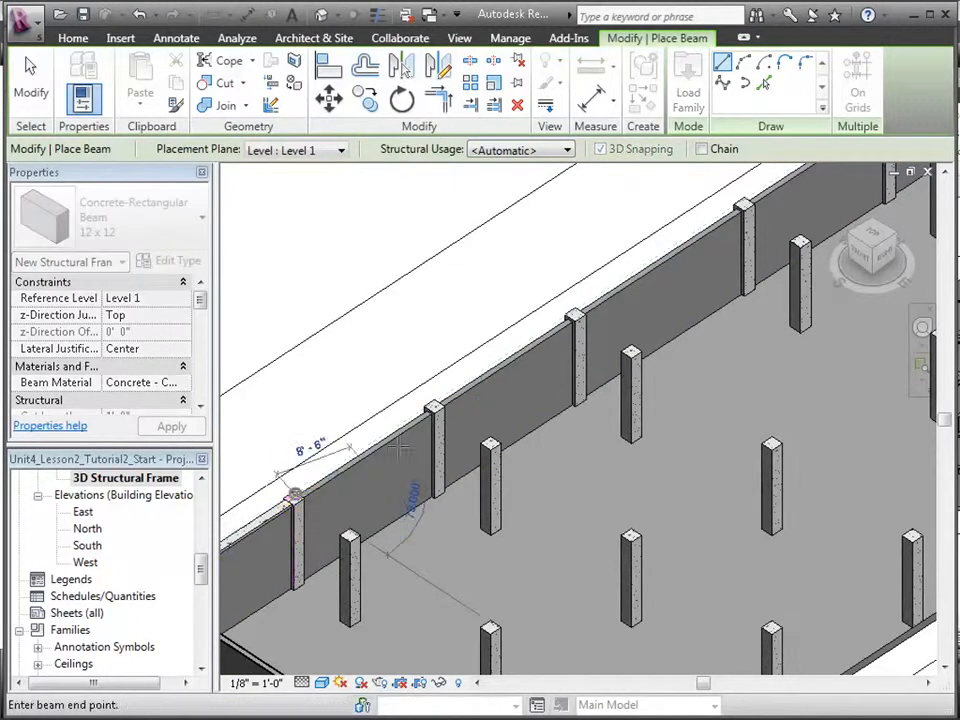
click(432, 404)
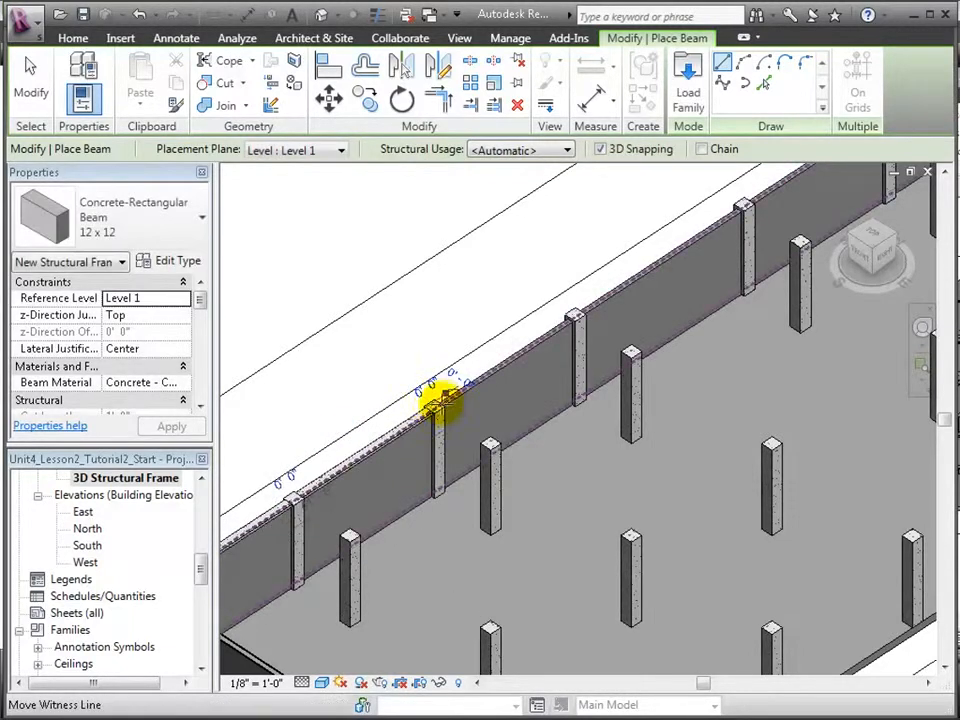
click(432, 404)
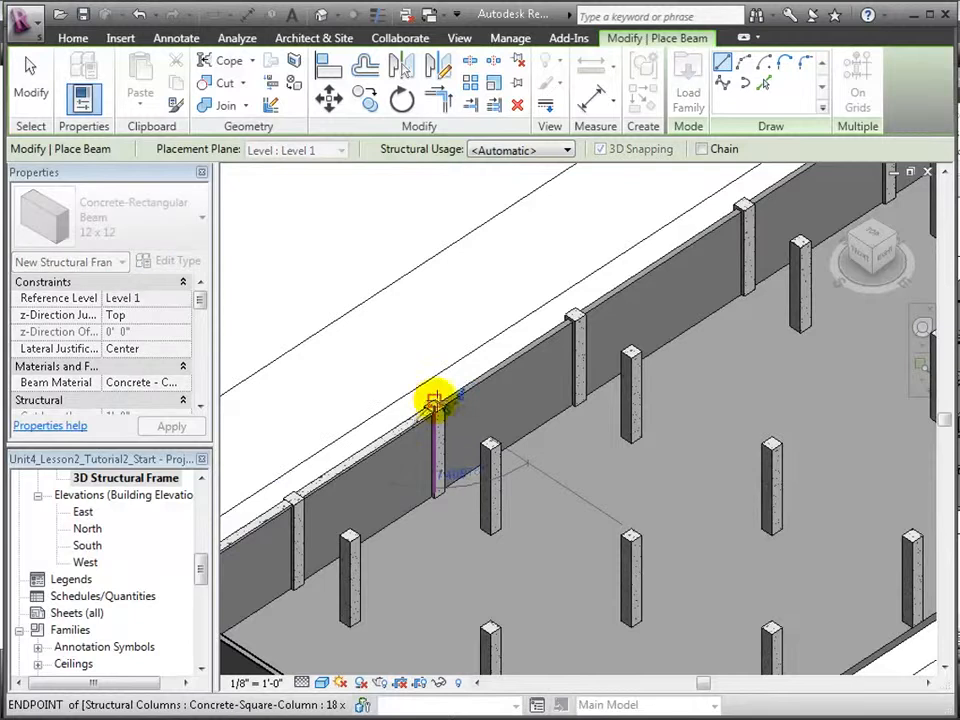
click(575, 310)
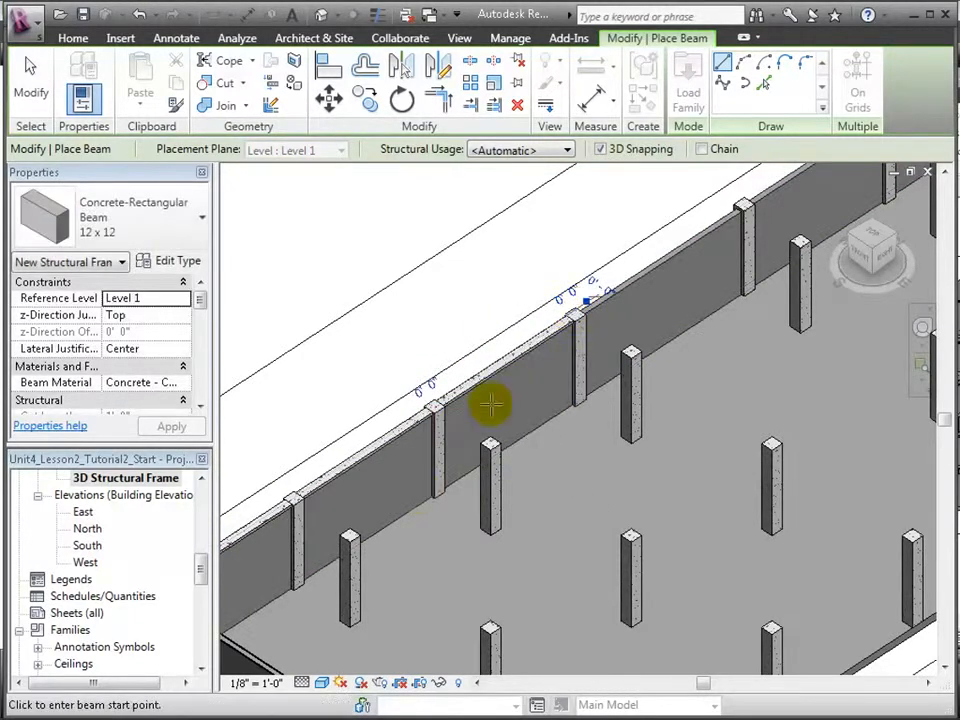
middle_drag(467, 557, 369, 403)
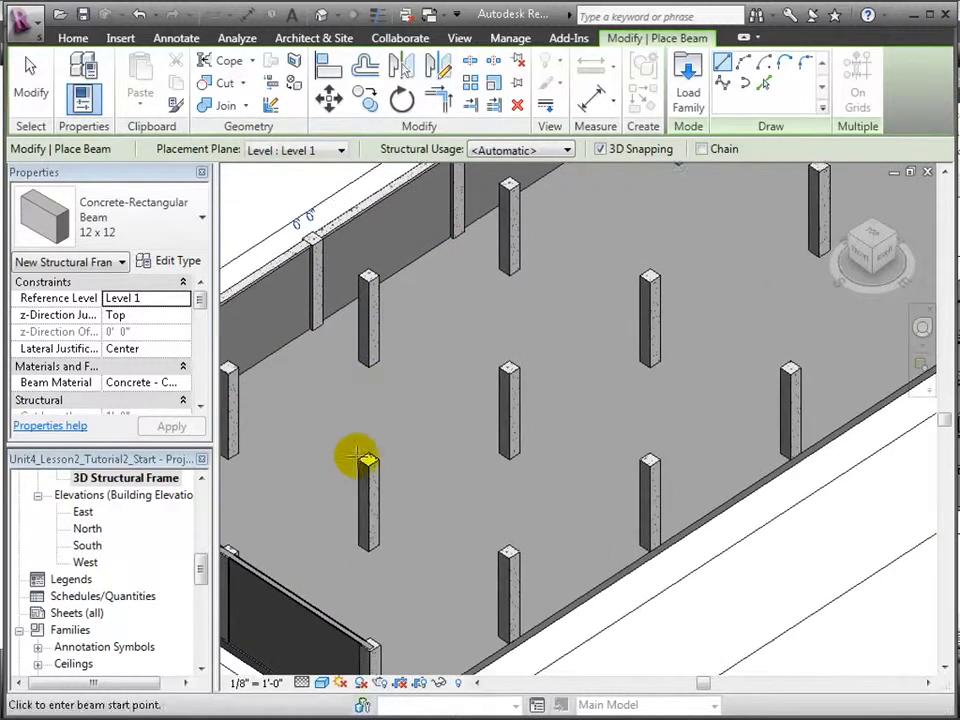
click(369, 641)
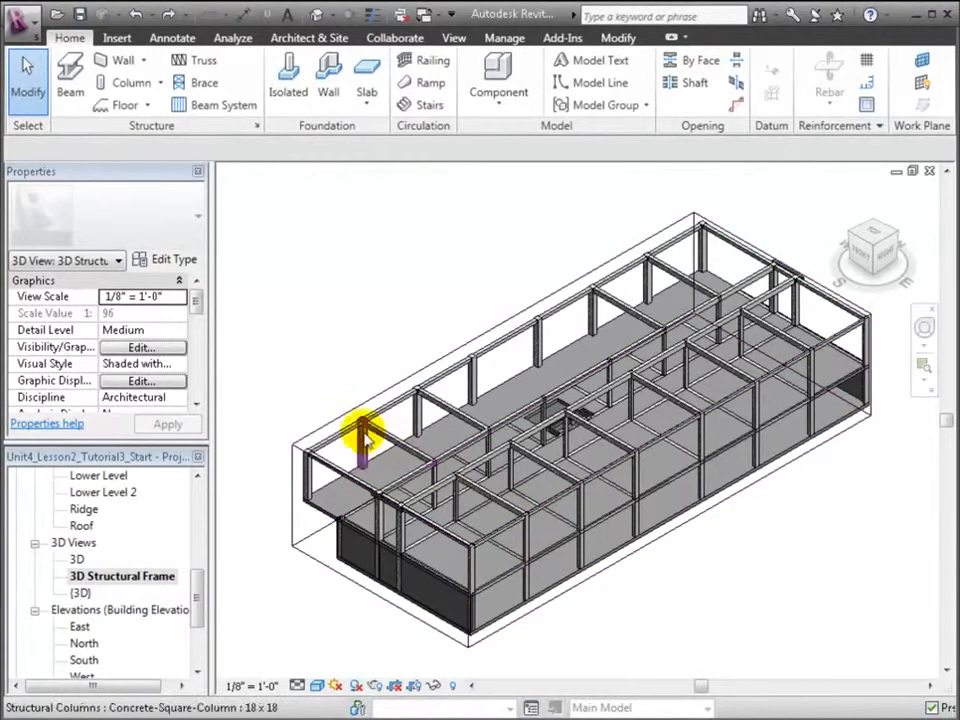
Raise the top face of the 3D Structural Frame view's section box above the two upper floor slabs.
click(323, 432)
drag(579, 378, 574, 246)
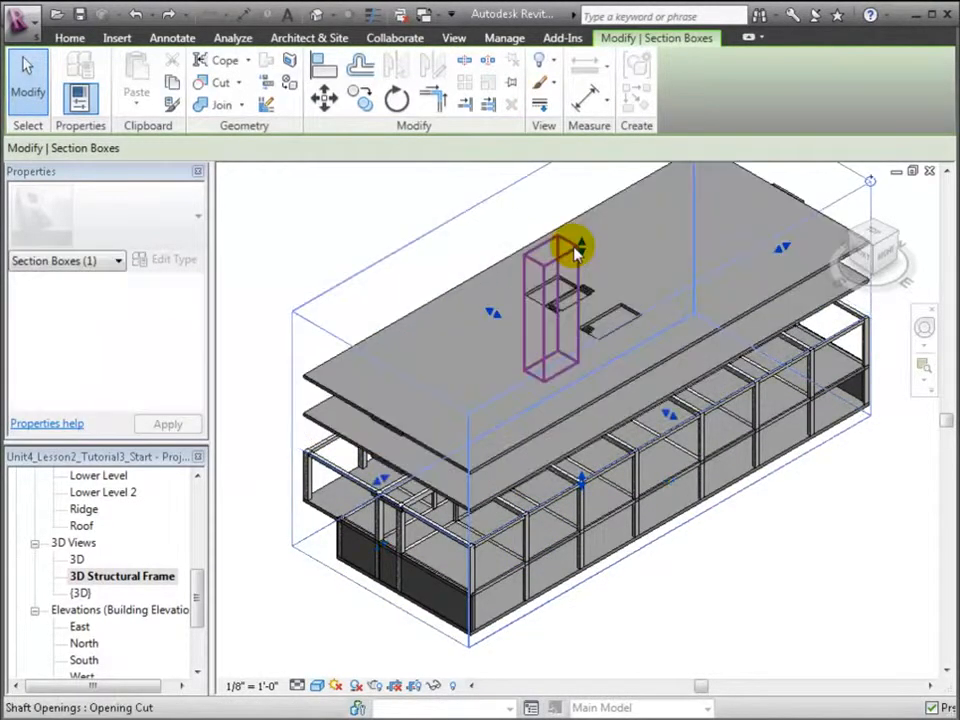
shift+middle_drag(660, 582, 665, 540)
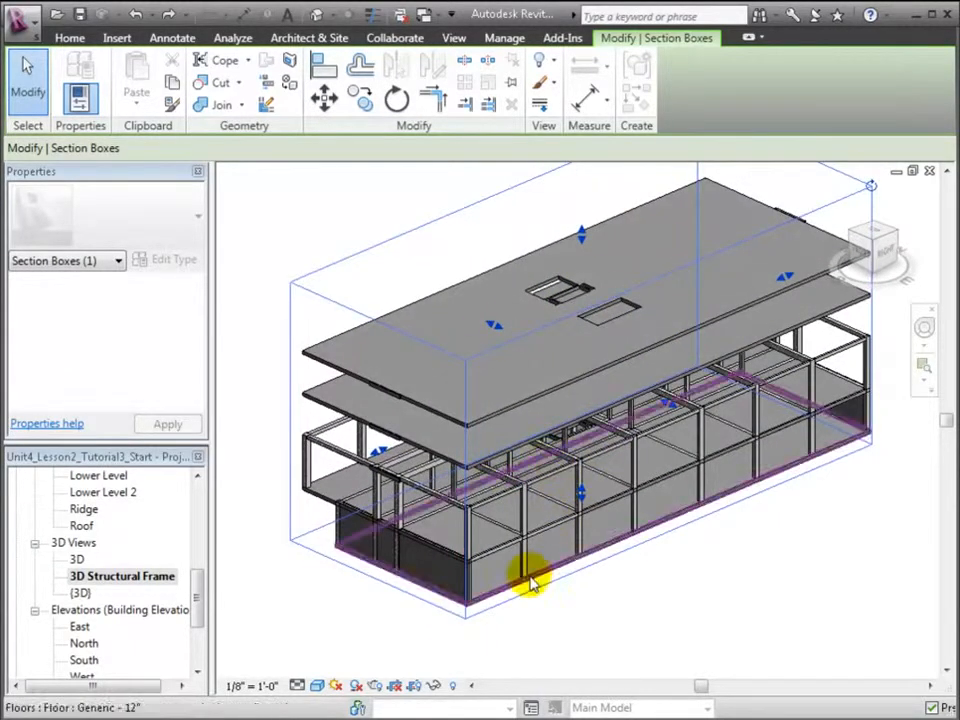
Reveal the hidden elements, unhide the Generic - 12" floor slab directly above the framed columns, and leave the reveal mode.
click(456, 688)
key(Tab)
key(Tab)
click(538, 484)
right_click(538, 484)
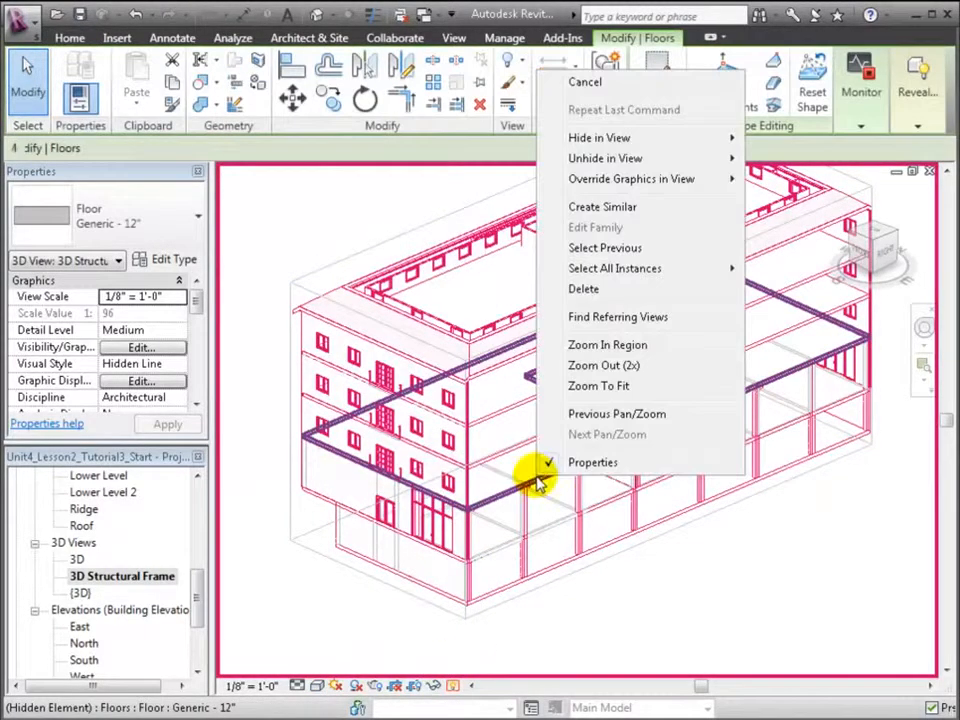
mouse_move(626, 170)
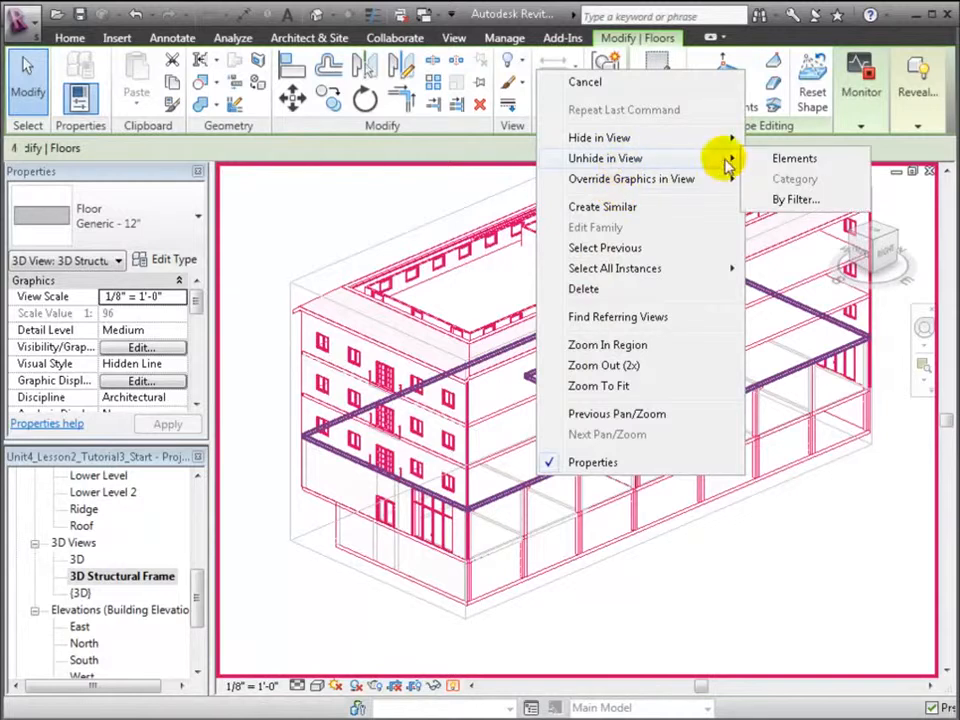
click(767, 159)
key(Escape)
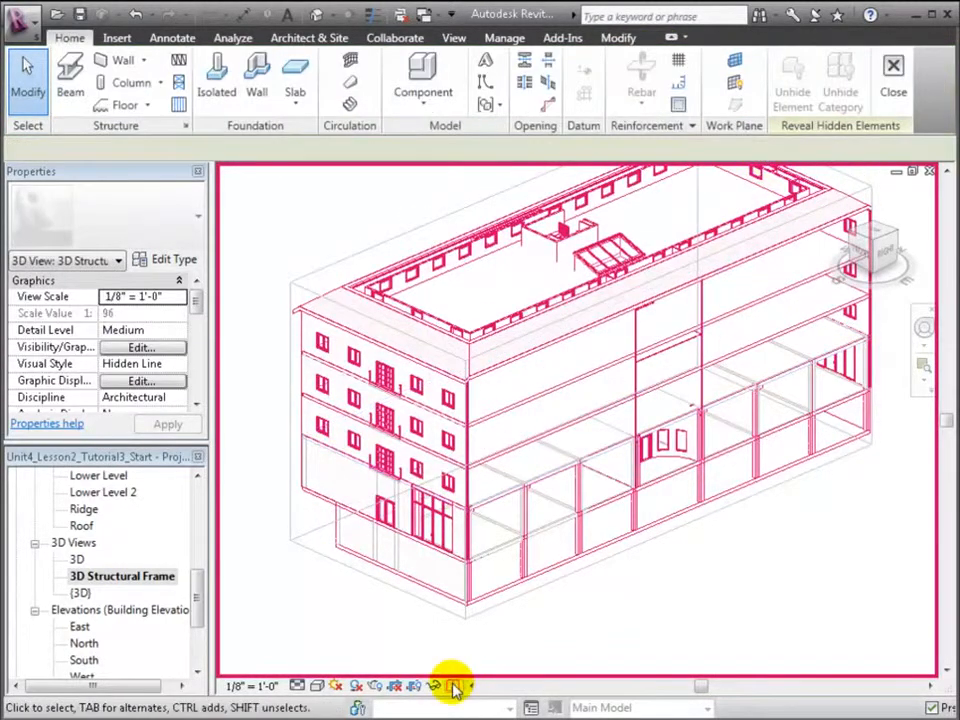
click(453, 686)
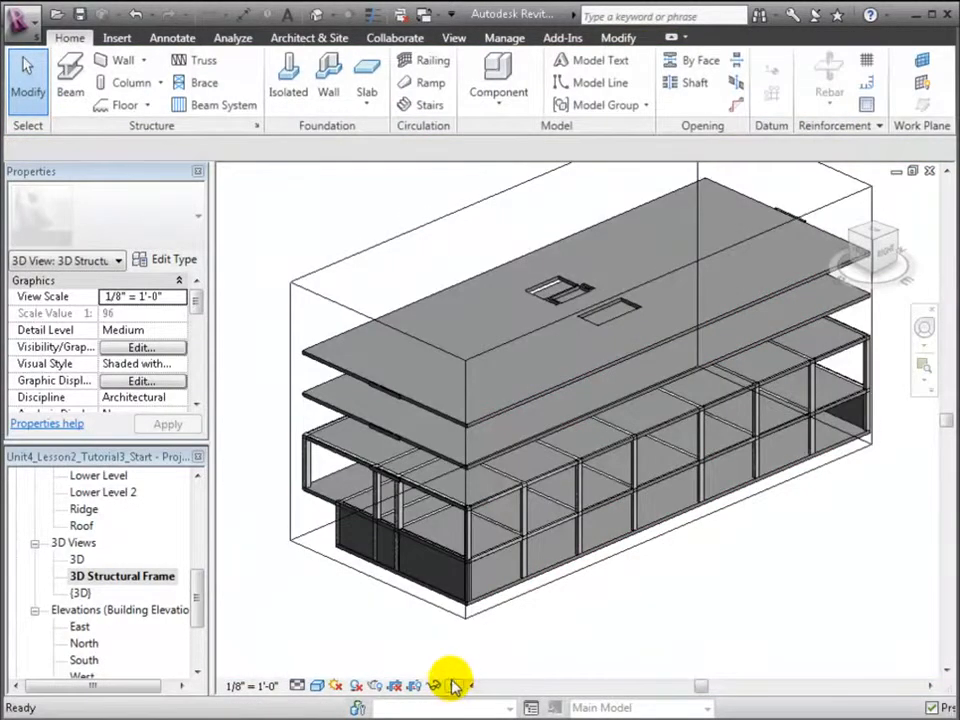
Duplicate the Level 2 floor slab's Generic - 12" type under the name Concrete Slab - 8".
key(Tab)
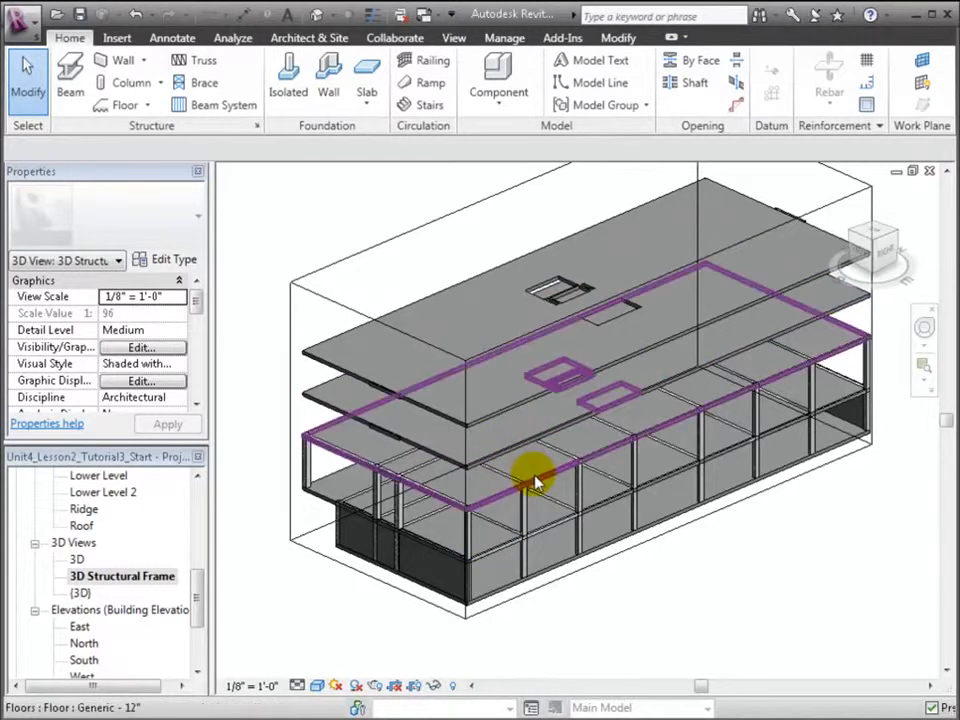
click(535, 482)
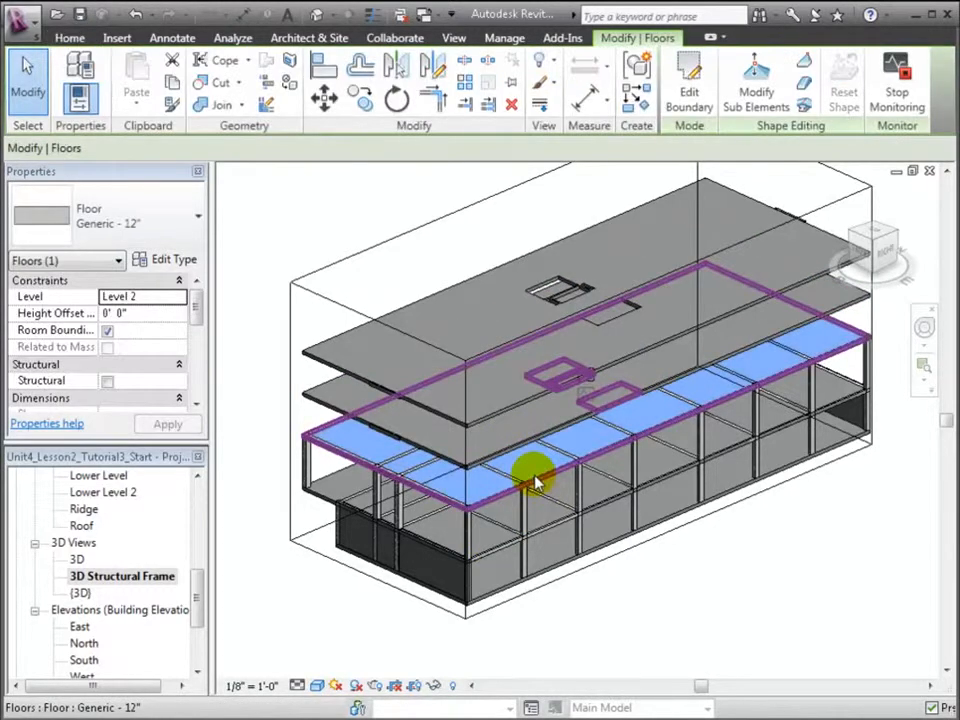
click(183, 261)
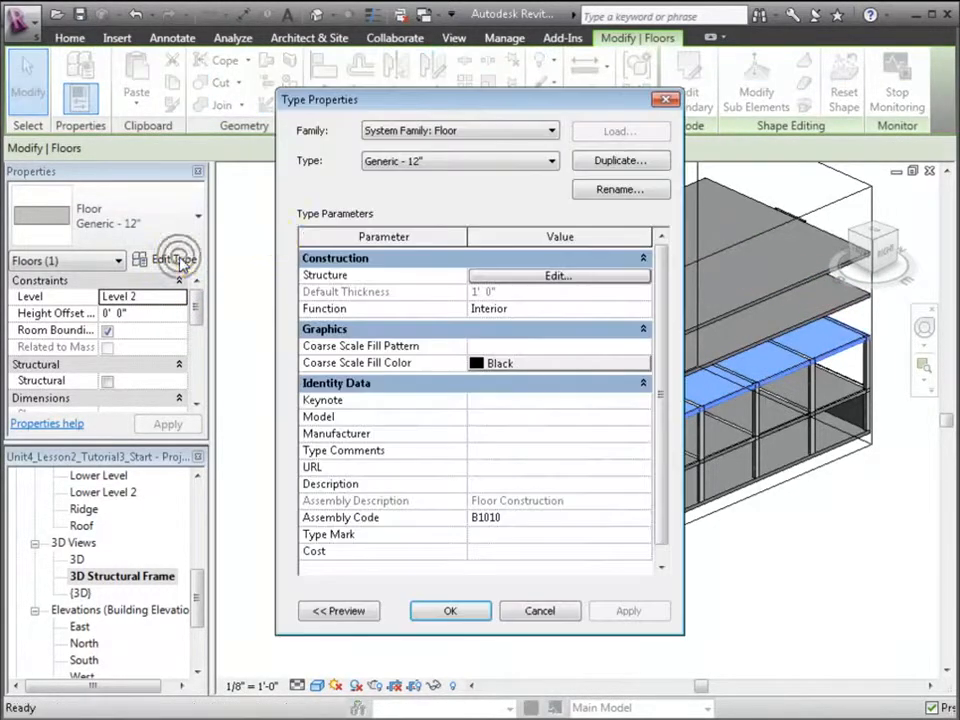
click(598, 162)
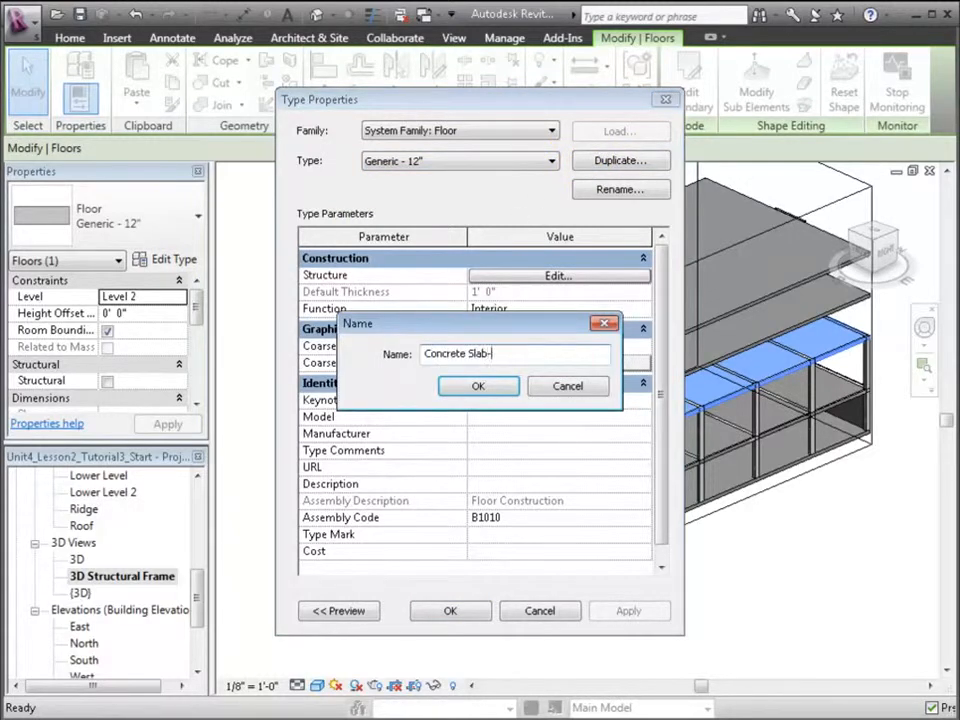
click(490, 387)
Assign Concrete - Cast-in-Place Concrete to the slab's Structure layer and turn on Use Render Appearance for Shading for that material.
click(548, 278)
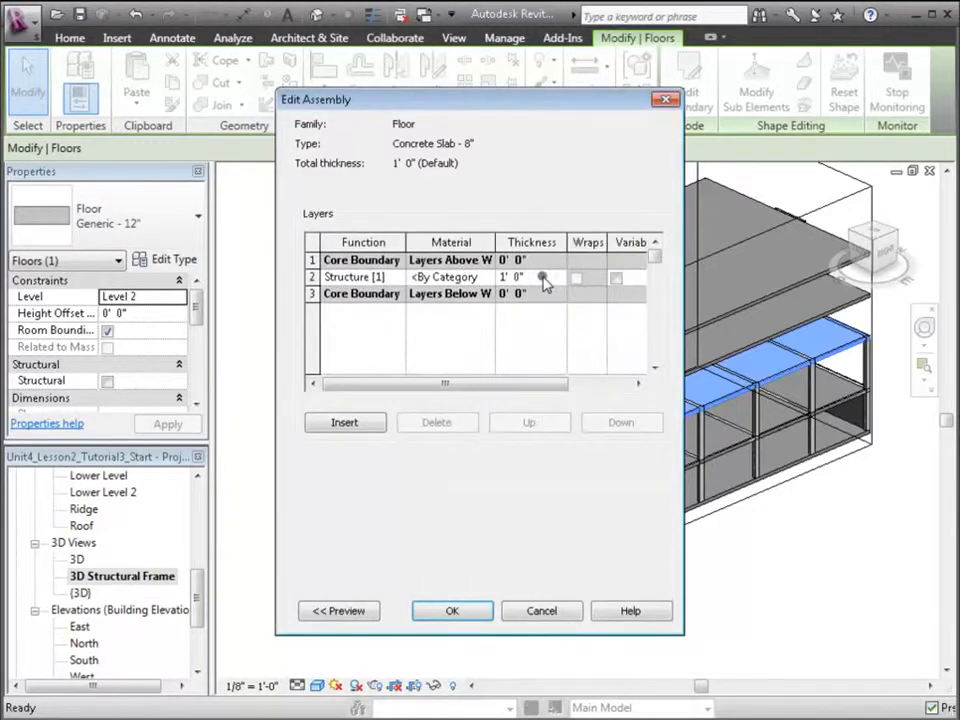
click(488, 276)
click(490, 276)
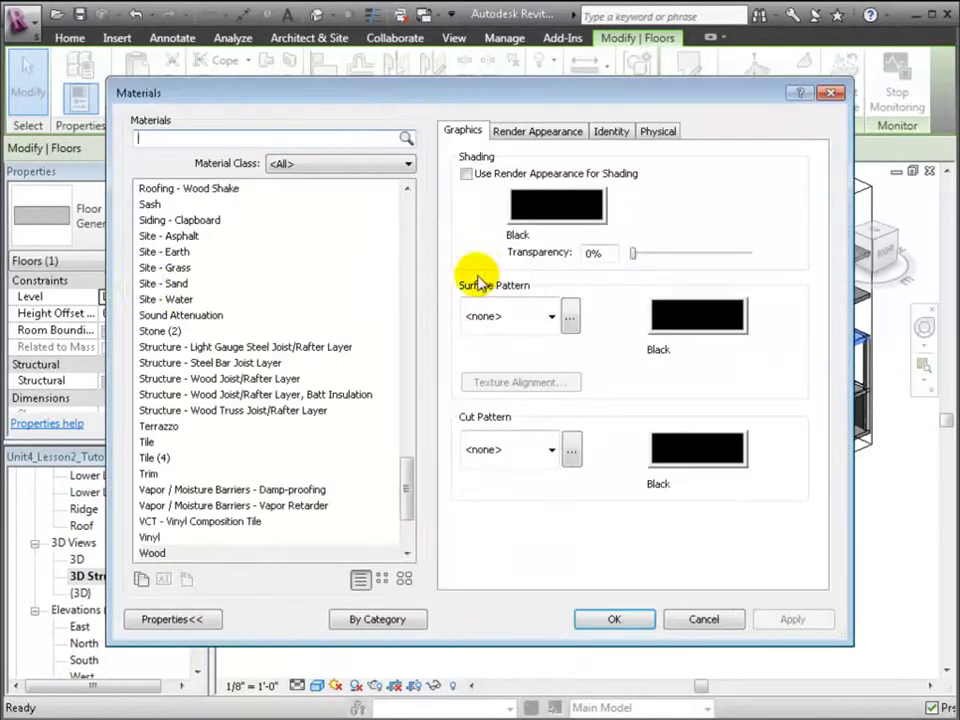
click(152, 296)
key(c)
key(o)
key(Down)
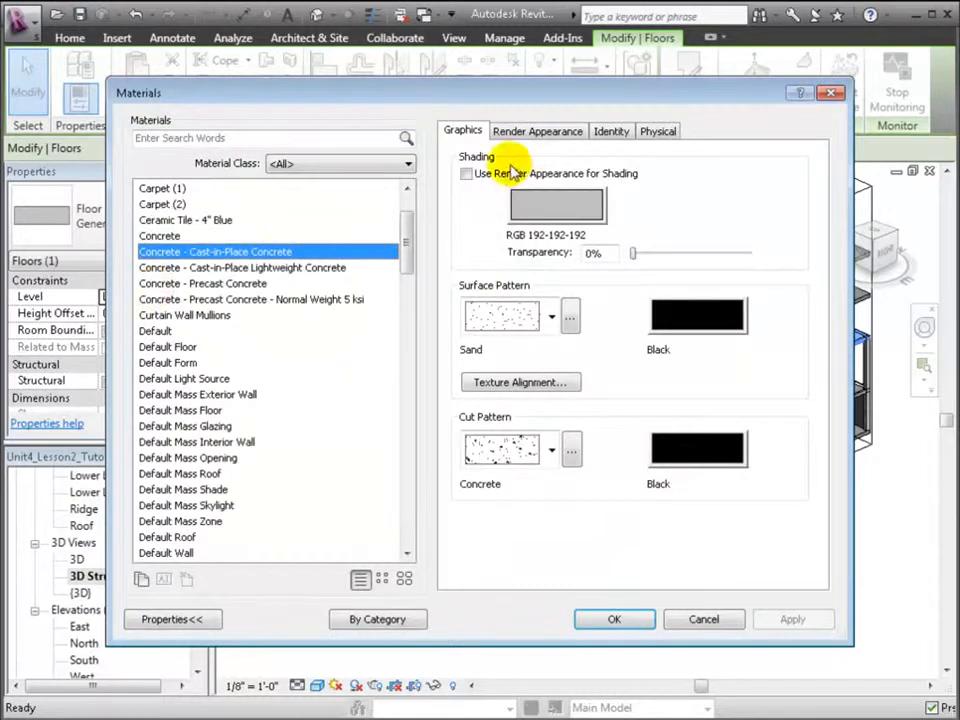
click(467, 174)
click(824, 620)
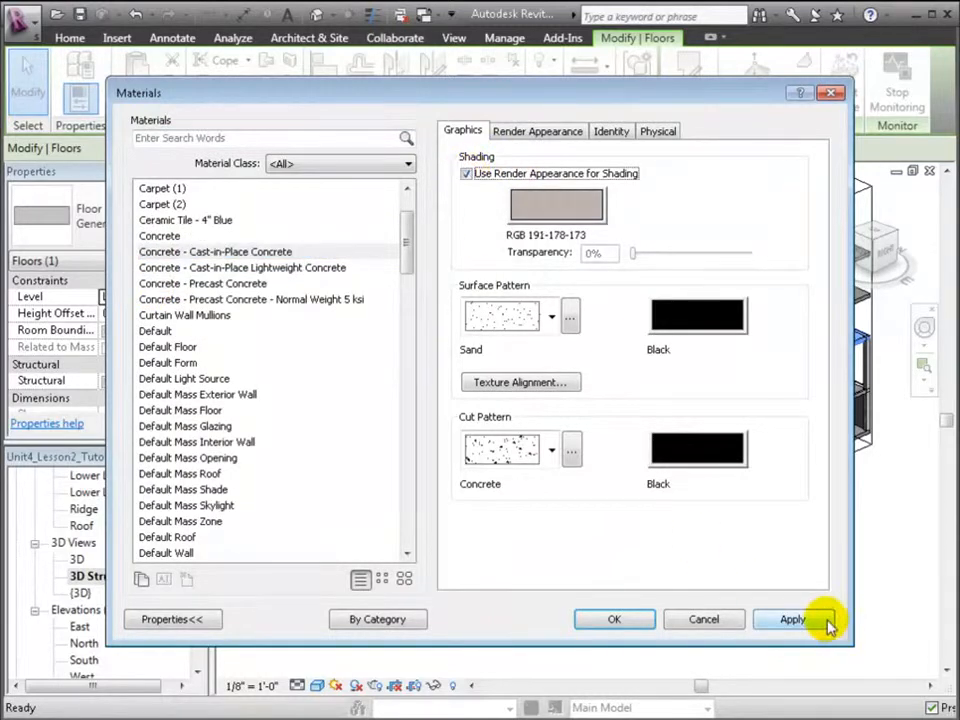
click(635, 619)
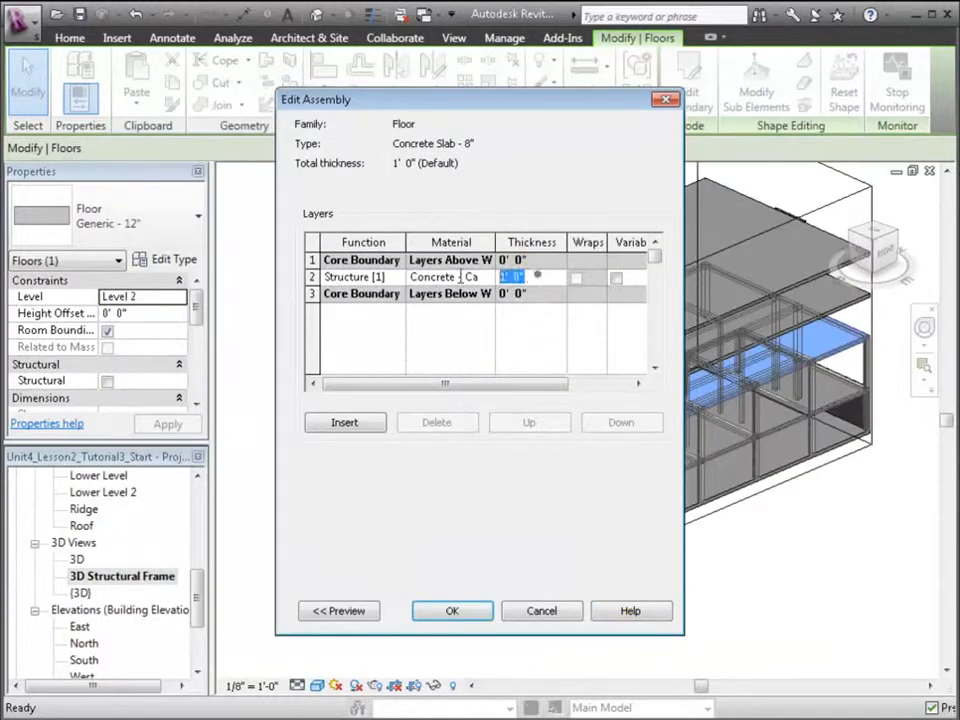
Set the Structure layer's thickness to 0' 8", apply the type changes to the slab, and accept the coordination alert.
text(0 8)
key(Tab)
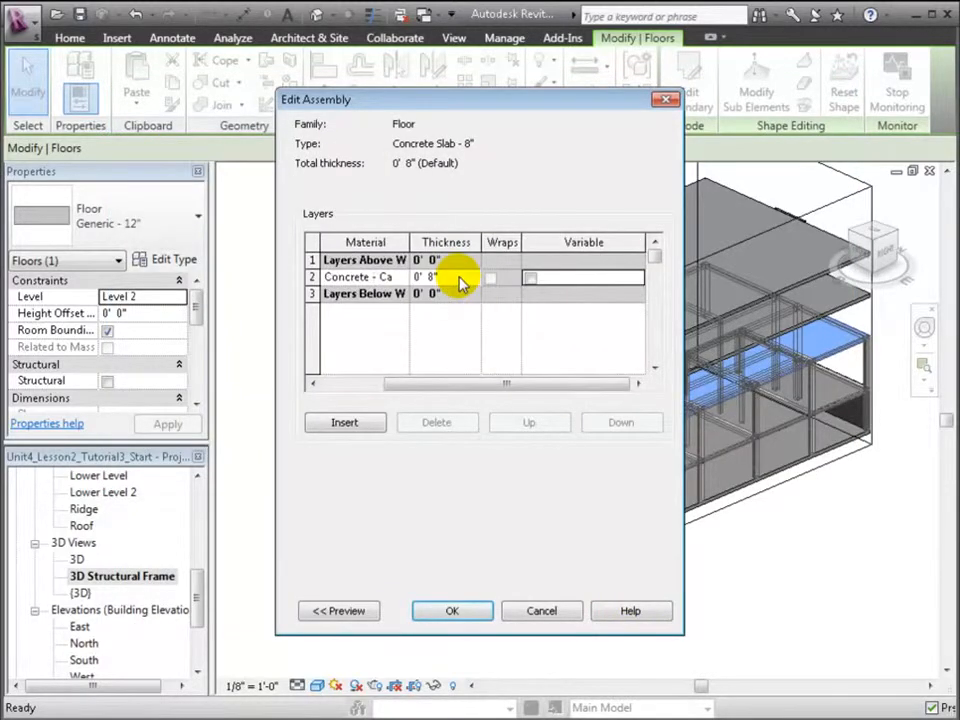
click(455, 611)
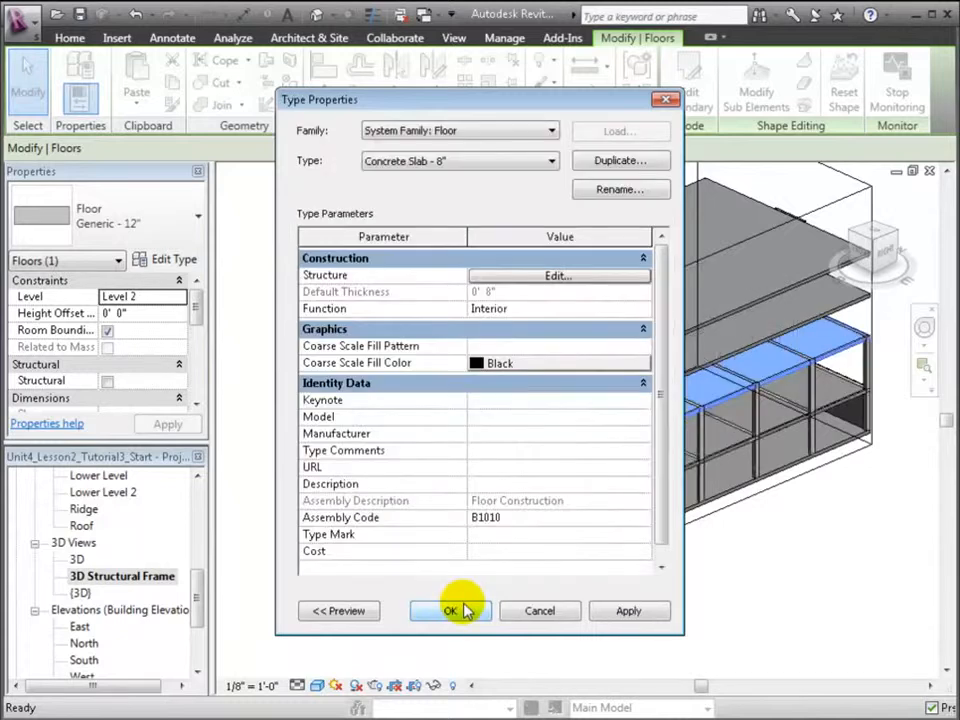
click(472, 612)
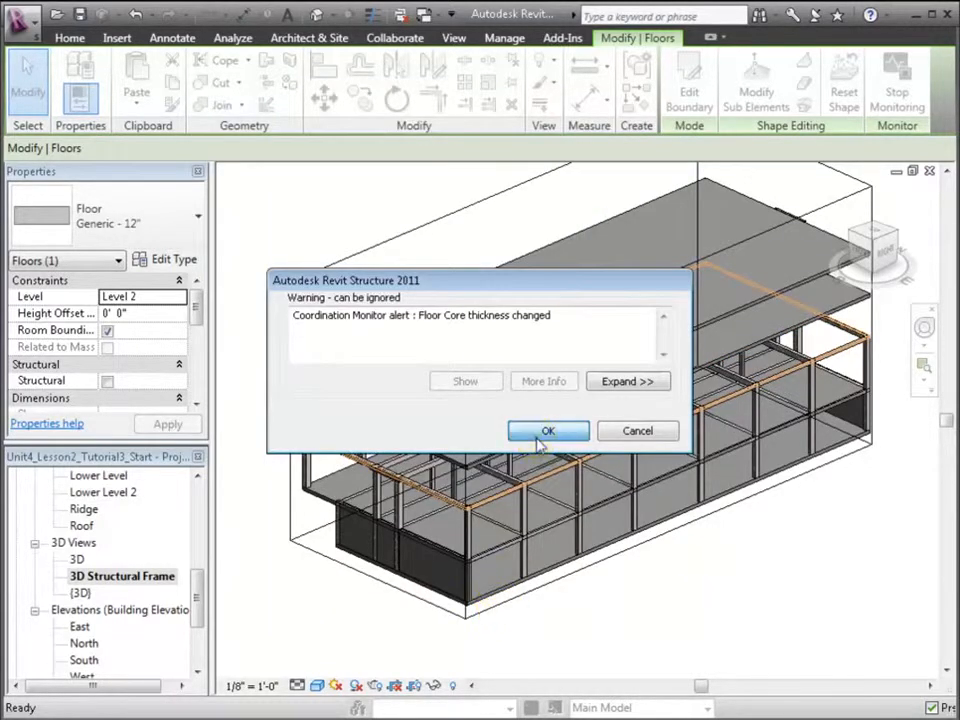
click(540, 443)
click(591, 621)
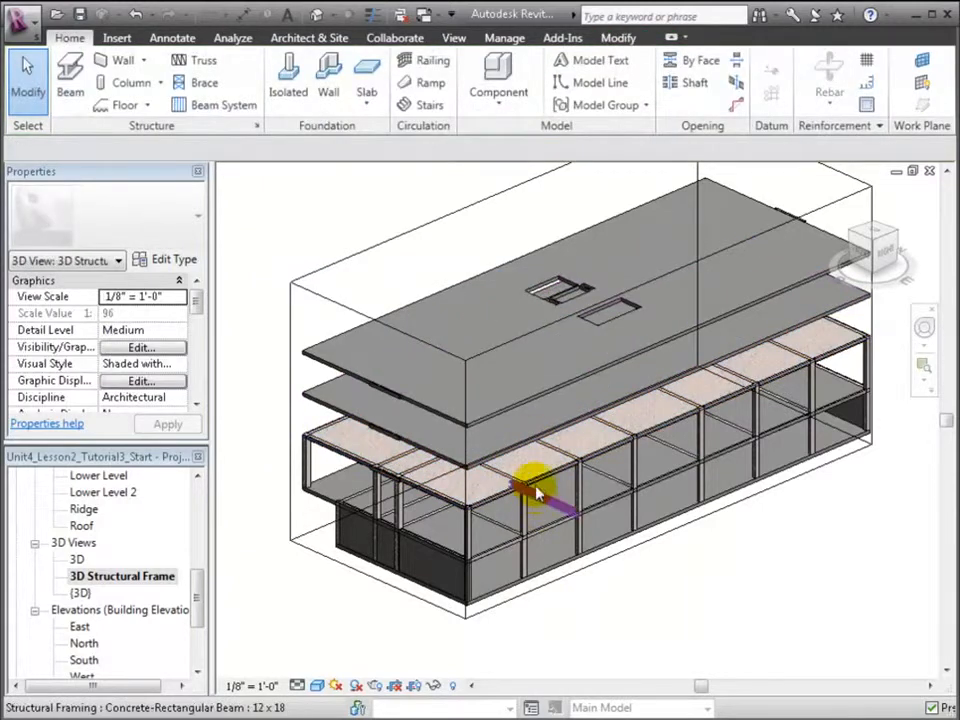
Select the Concrete Slab - 8" floor on Level 2 in the 3D view.
key(Tab)
key(Tab)
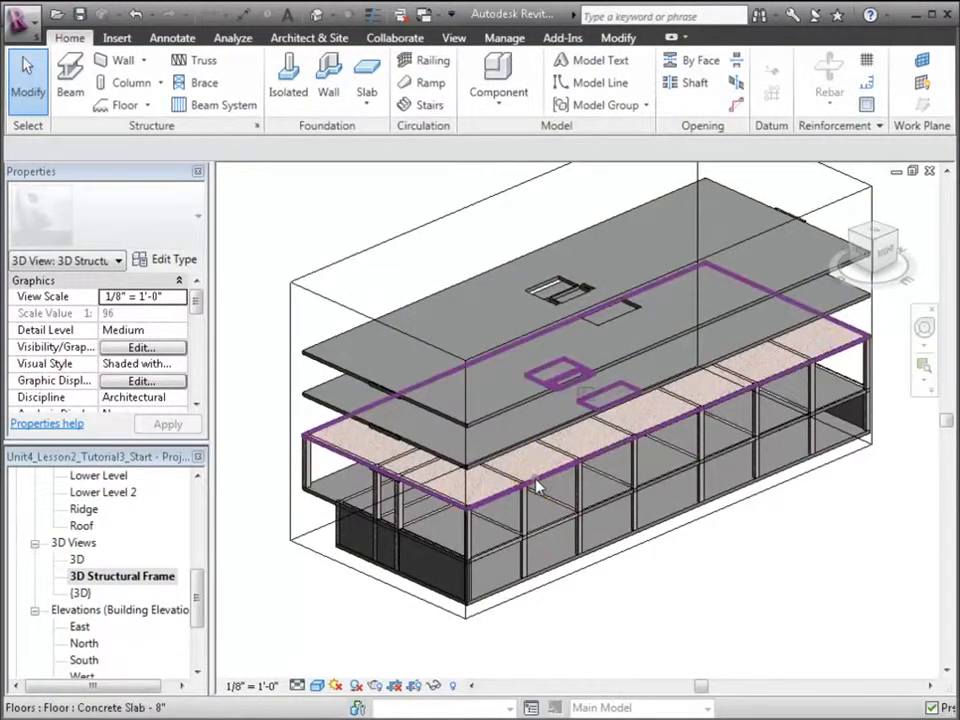
click(537, 486)
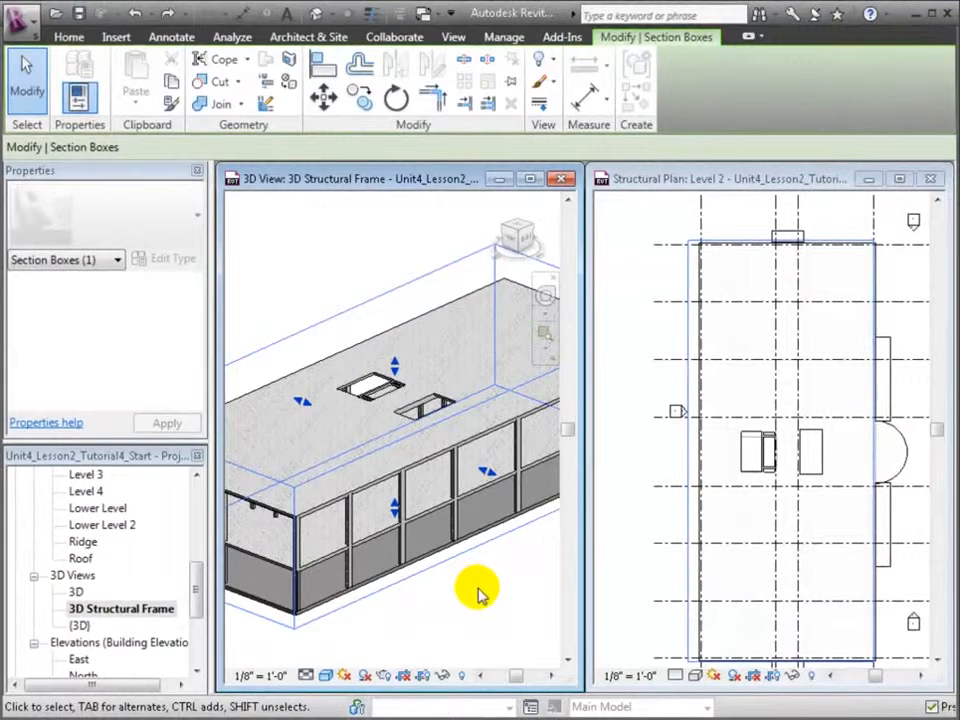
Clear the section box selection in the 3D Structural Frame view.
scroll(474, 589, up, 2)
key(Escape)
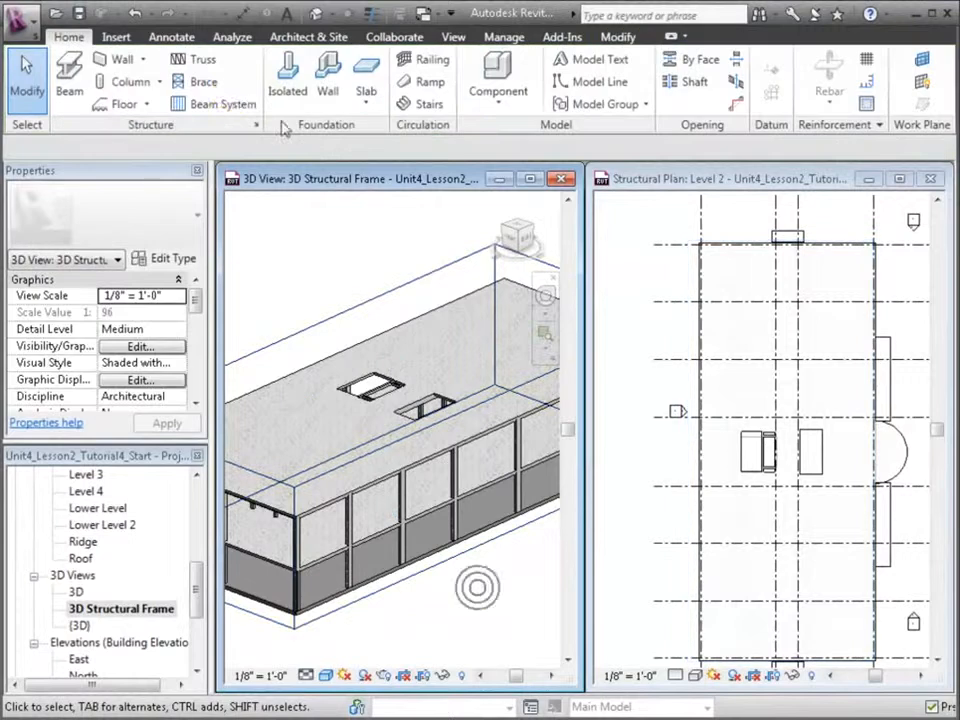
For new structural columns, open the Timber-Column family from the Wood folder of the Structural Columns library.
click(133, 81)
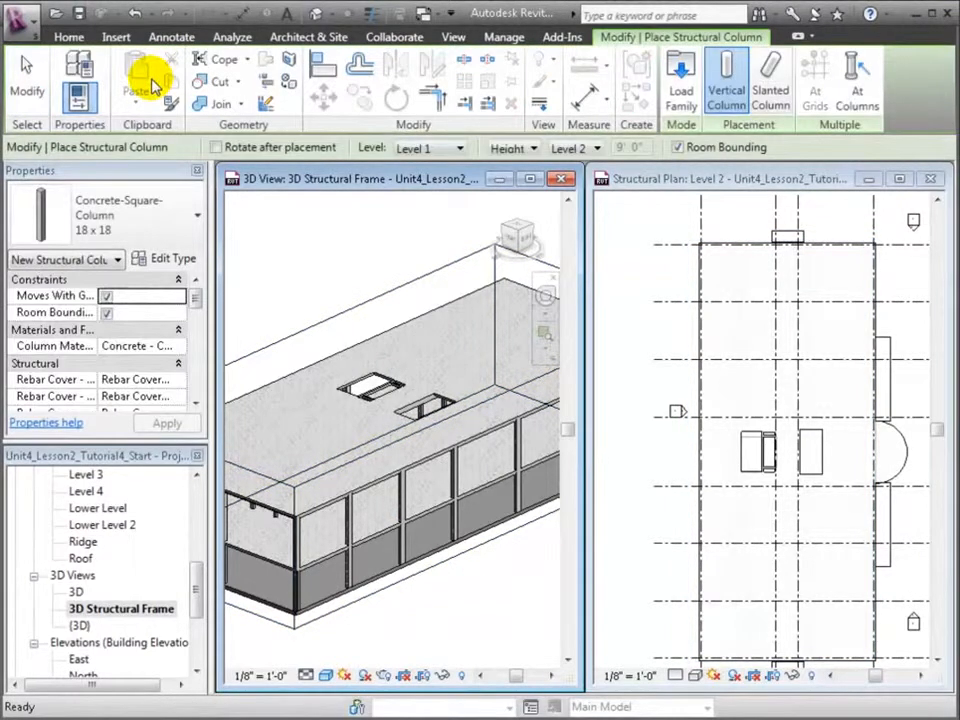
click(184, 259)
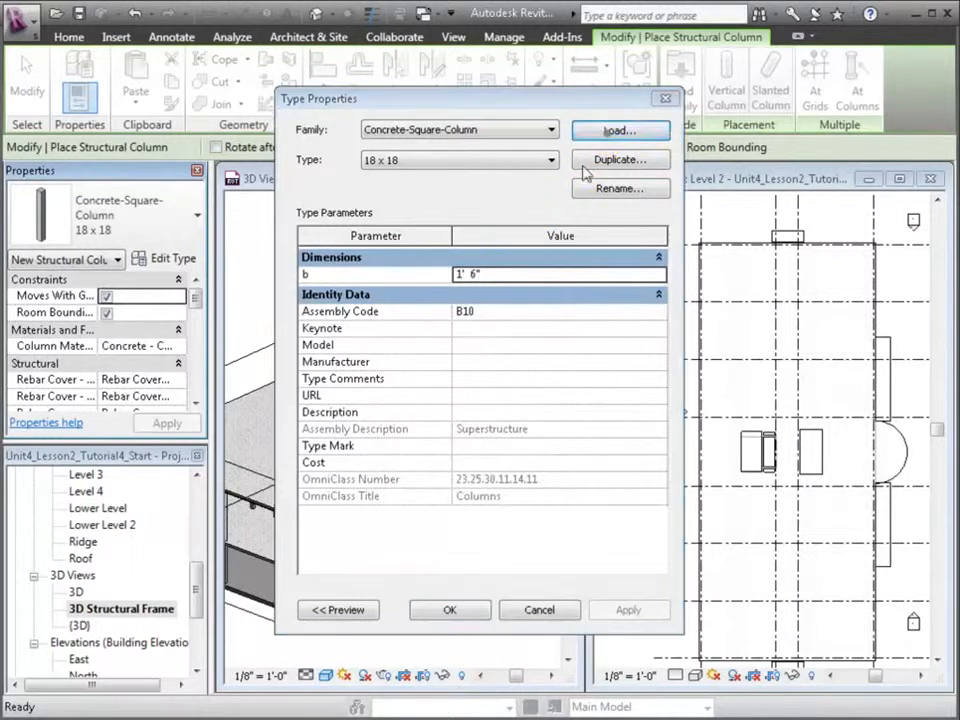
click(625, 131)
double_click(413, 368)
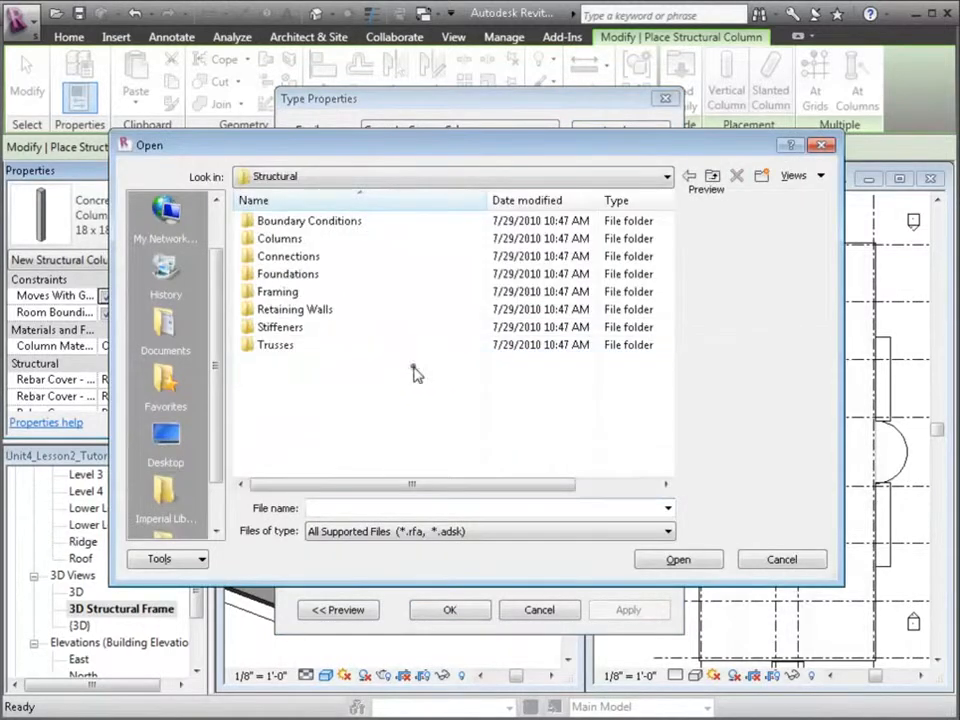
double_click(315, 240)
double_click(300, 291)
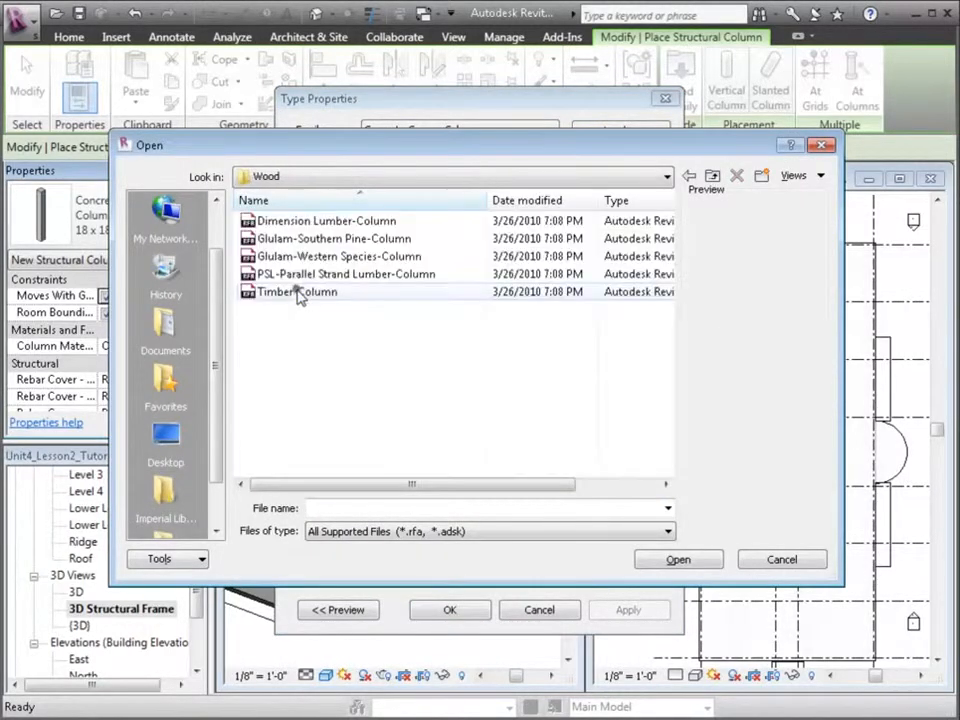
click(300, 292)
click(678, 559)
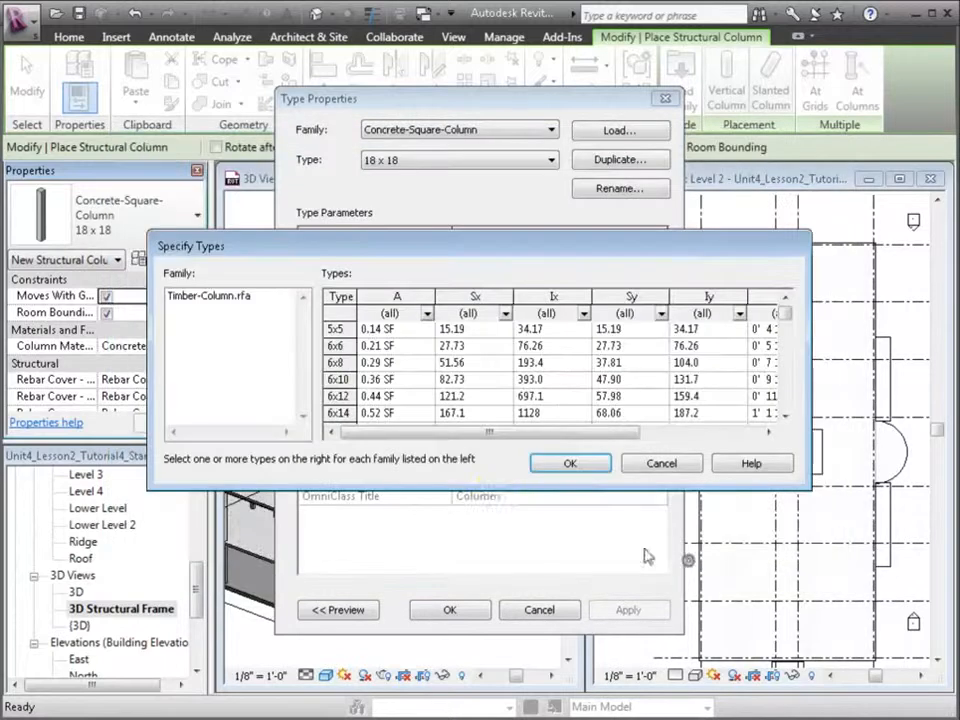
Load the 6x6 type of Timber-Column and apply it as the type for new structural columns.
click(336, 345)
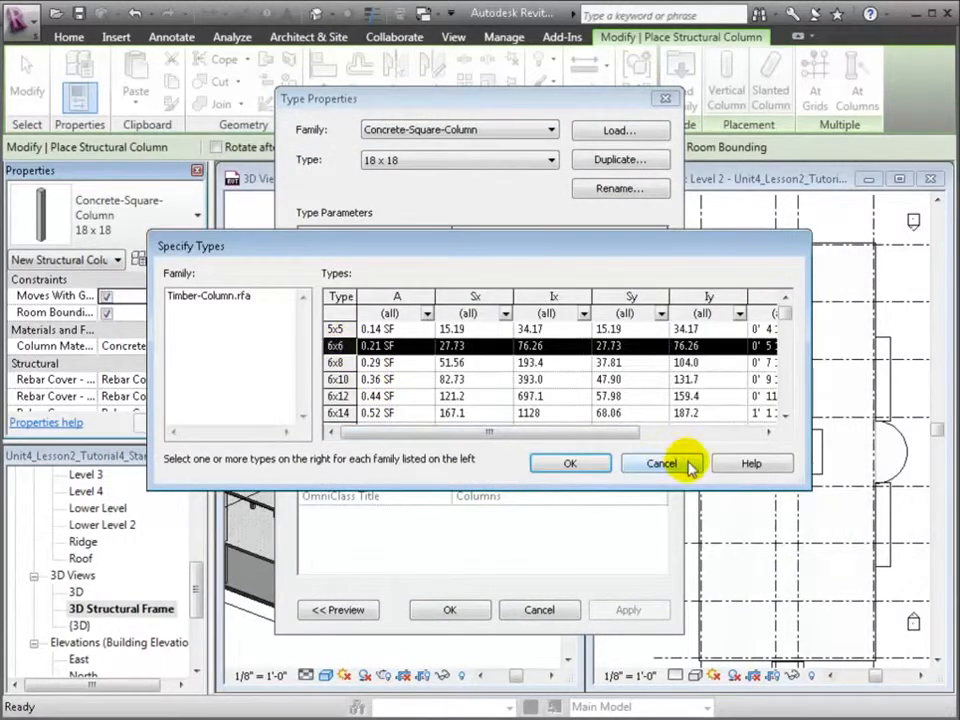
click(590, 465)
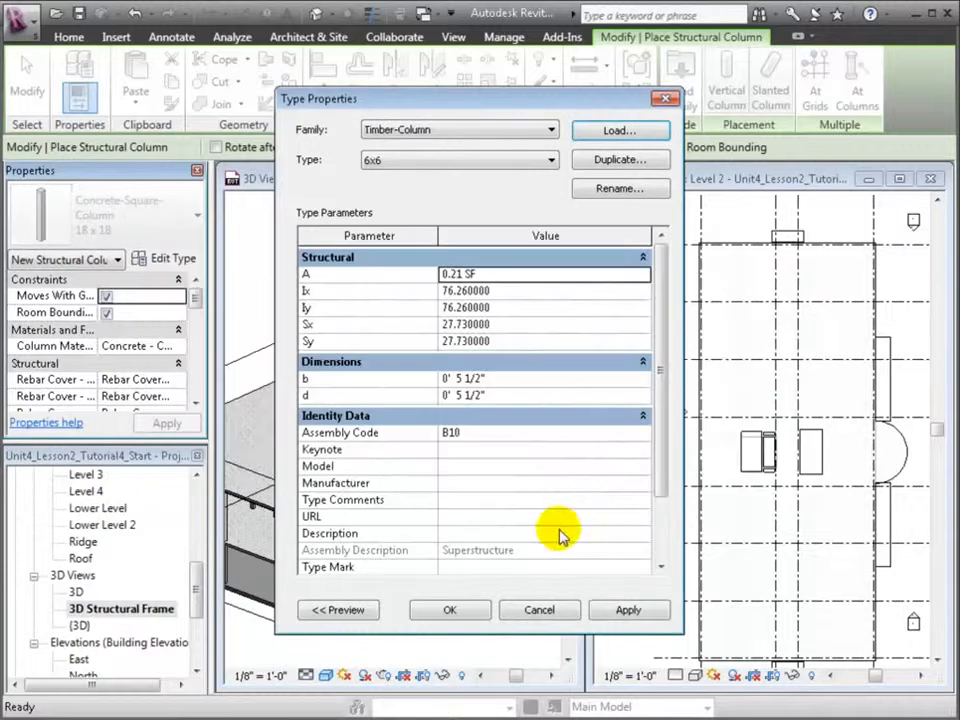
click(630, 610)
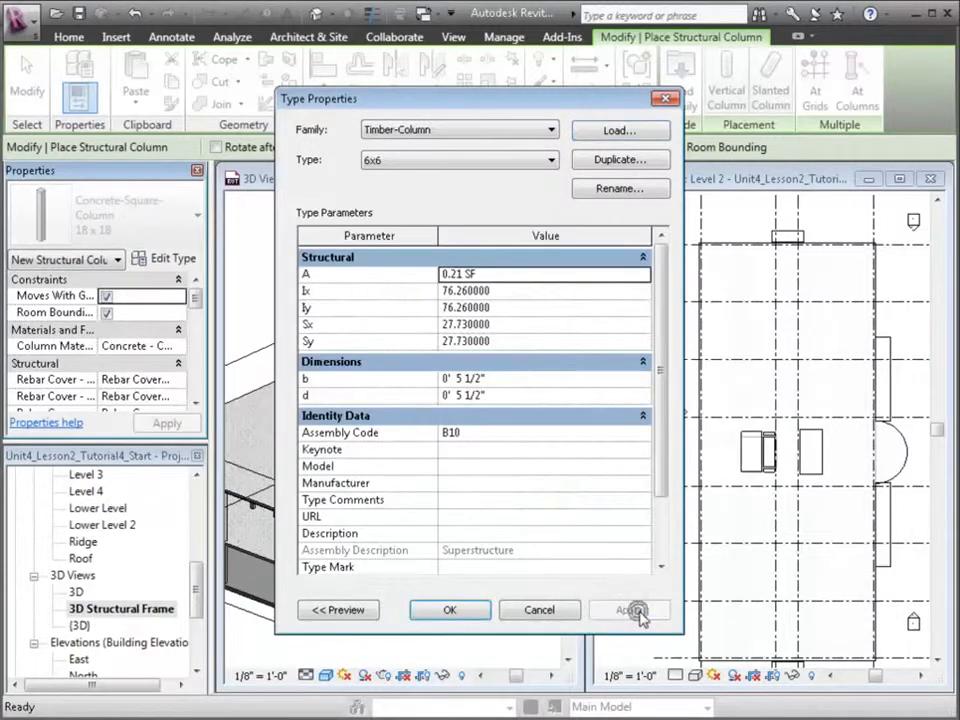
click(450, 610)
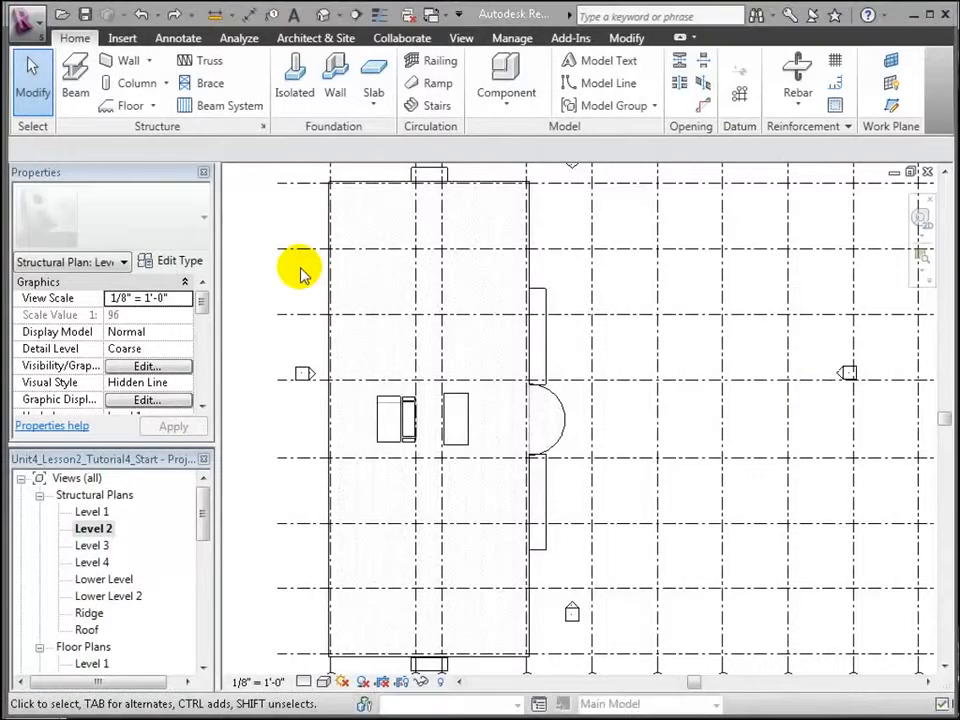
Start placing 6x6 timber columns on the Level 2 structural plan and define them by height up to Level 3.
click(148, 85)
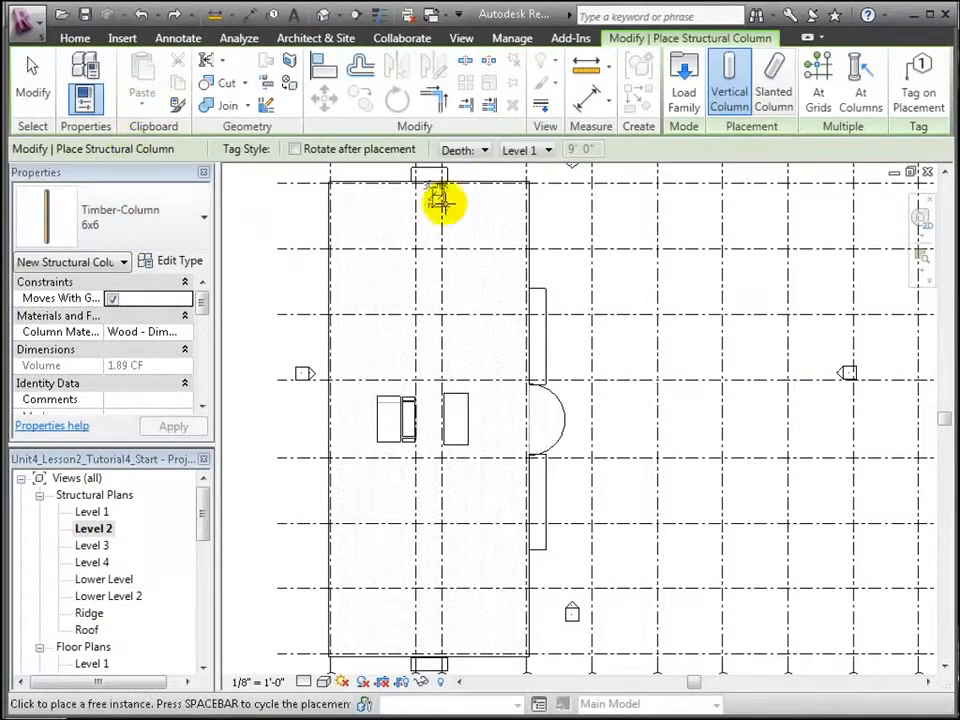
click(484, 150)
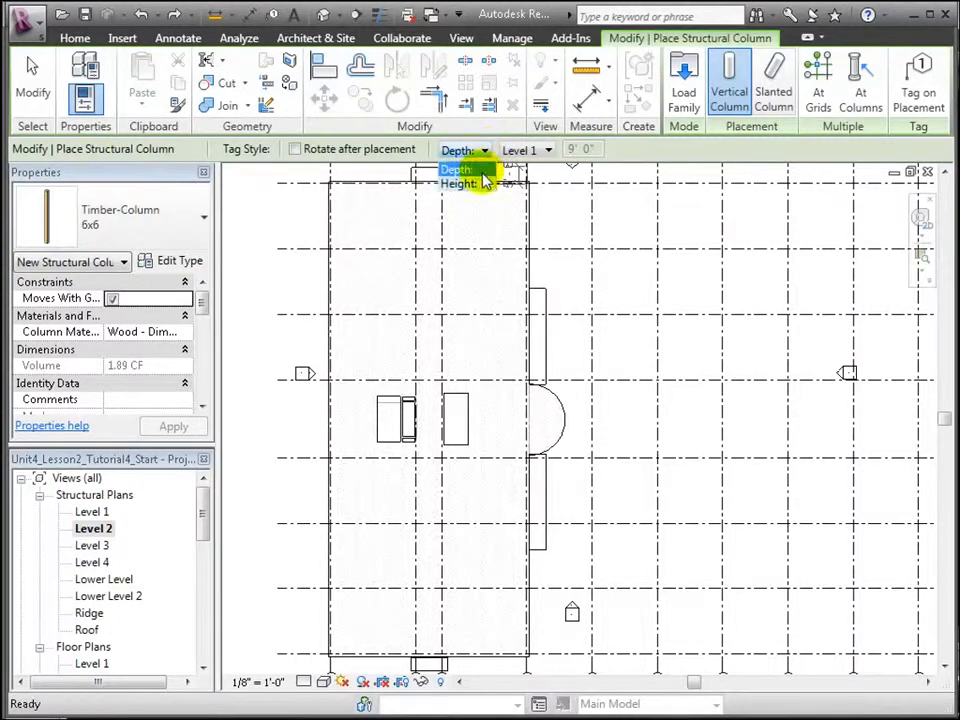
click(480, 183)
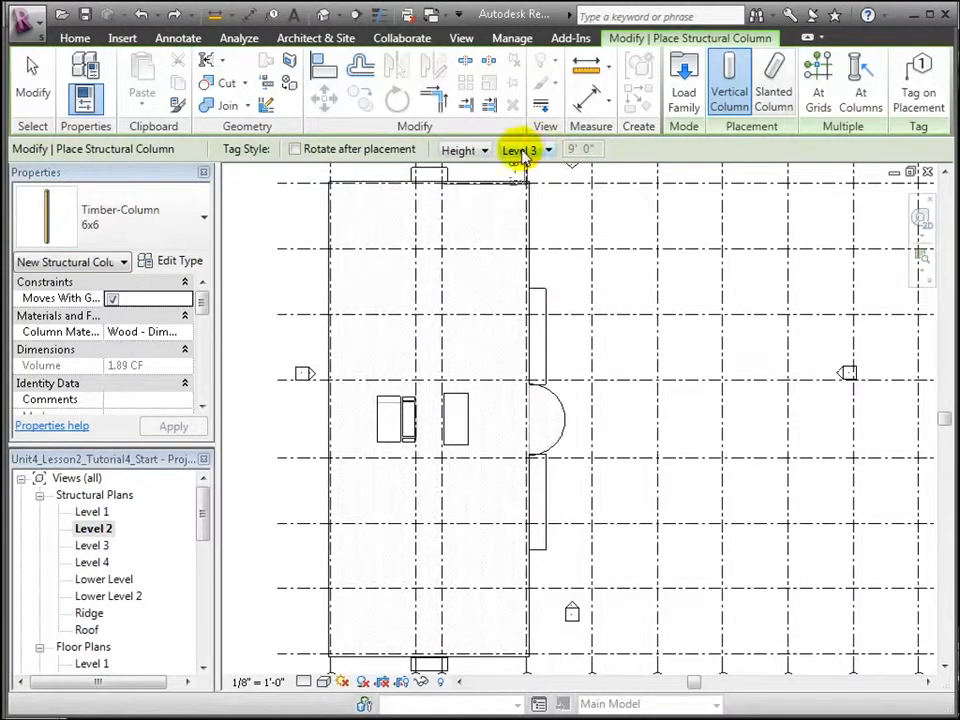
Place the timber columns at all intersections of grids A and B with grids 1 through 8.
click(818, 88)
scroll(371, 231, down, 1)
middle_drag(306, 246, 303, 287)
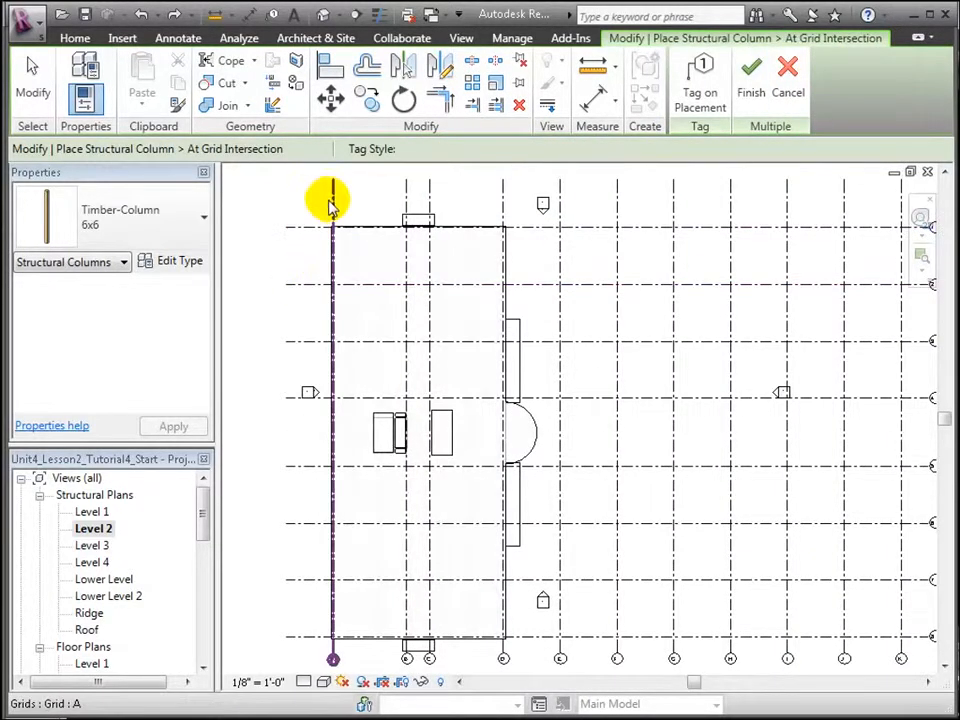
click(333, 201)
ctrl+click(407, 193)
ctrl+click(305, 229)
ctrl+click(309, 283)
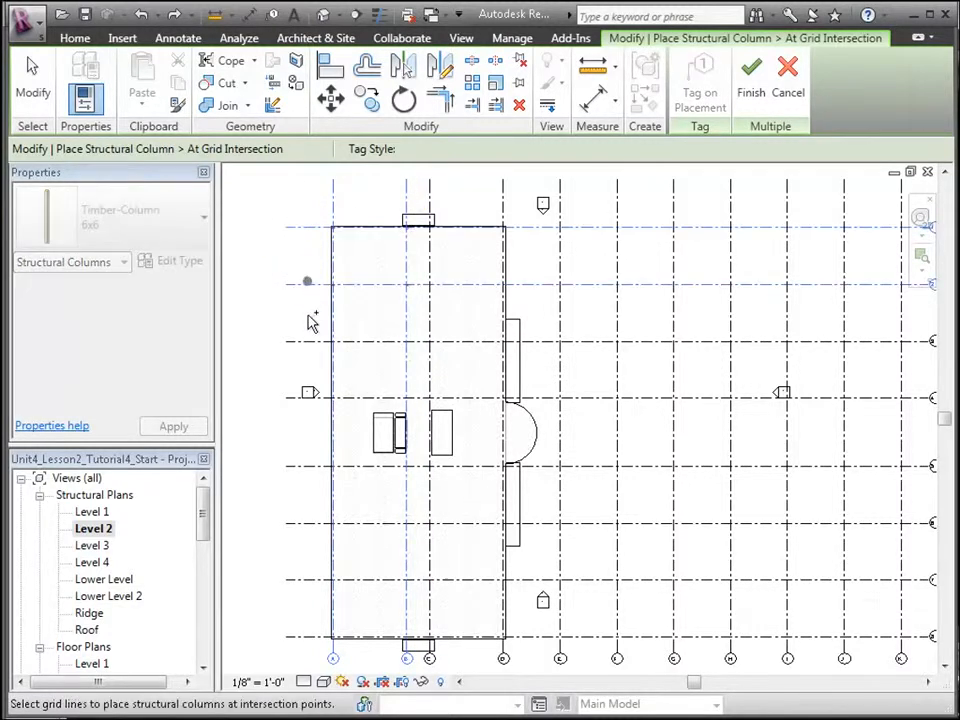
ctrl+click(313, 337)
ctrl+click(294, 396)
ctrl+click(311, 466)
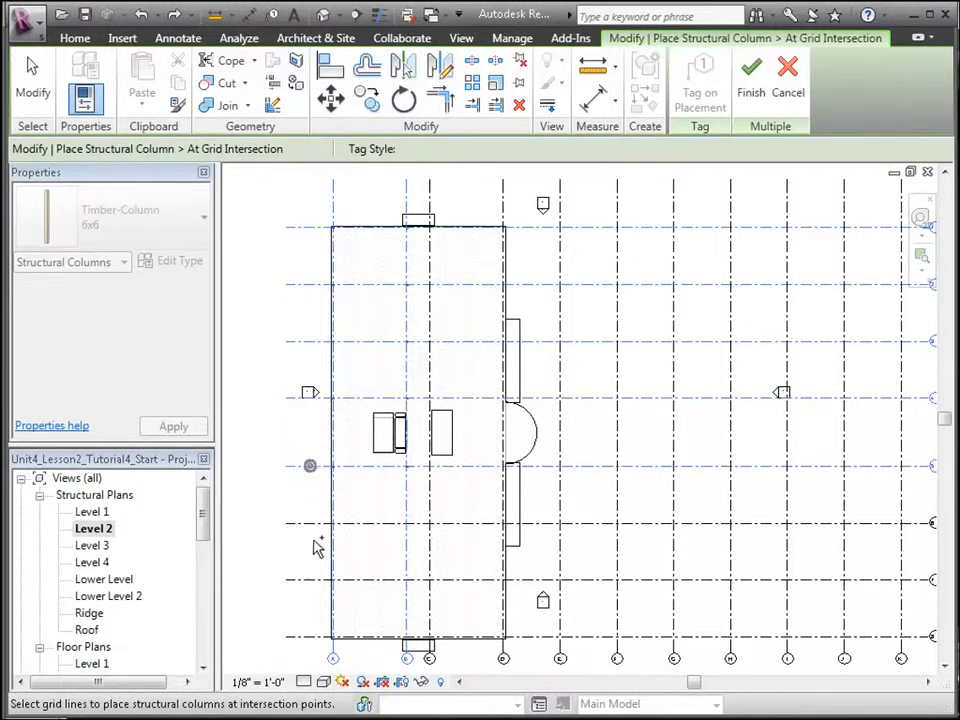
ctrl+click(316, 522)
ctrl+click(313, 580)
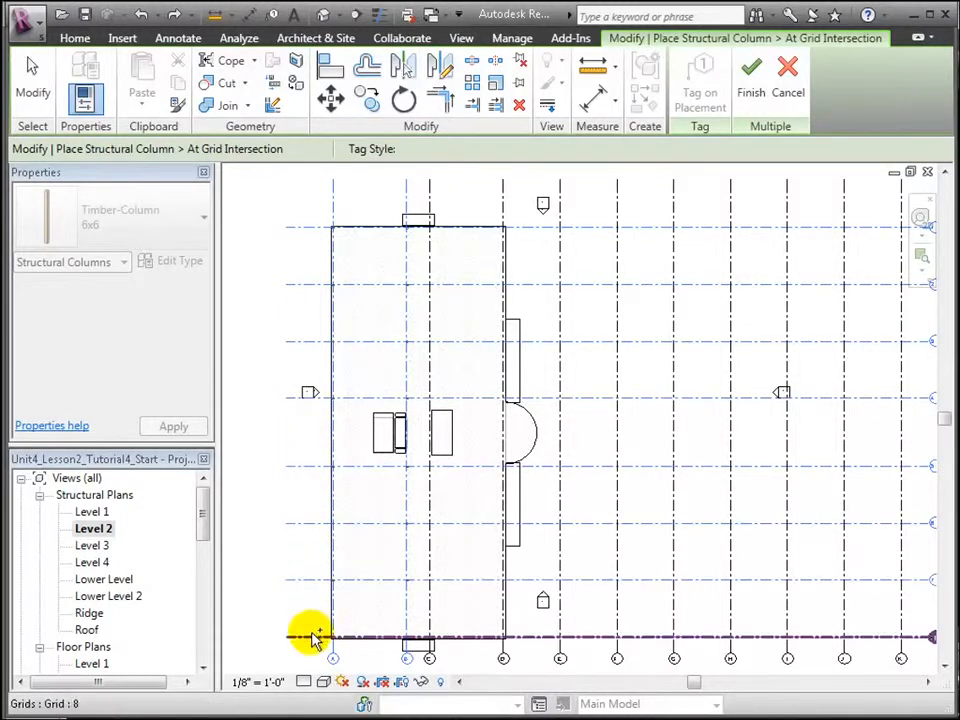
ctrl+click(313, 637)
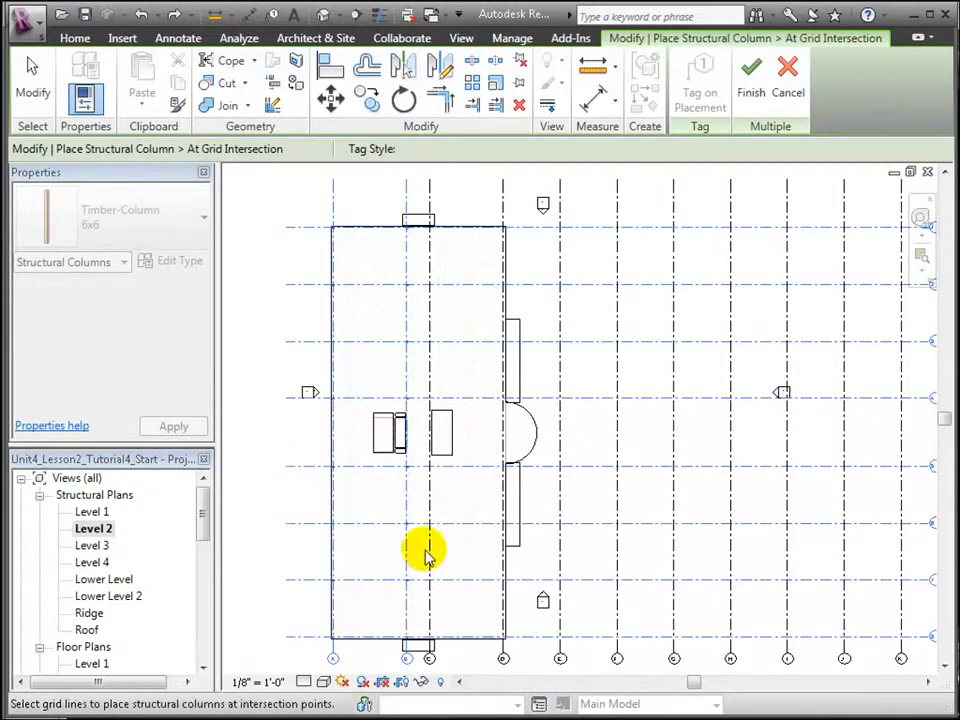
click(752, 95)
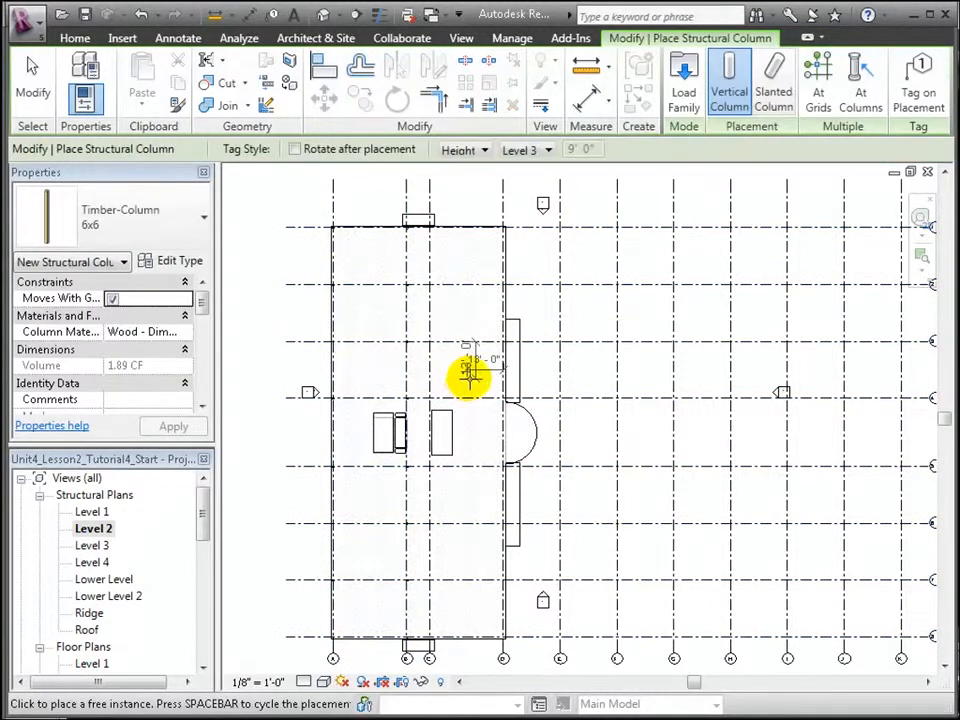
key(Escape)
Align the timber column at A-1 with the slab edge along grid A and lock the alignment.
scroll(414, 388, up, 5)
middle_drag(390, 280, 431, 423)
key(r)
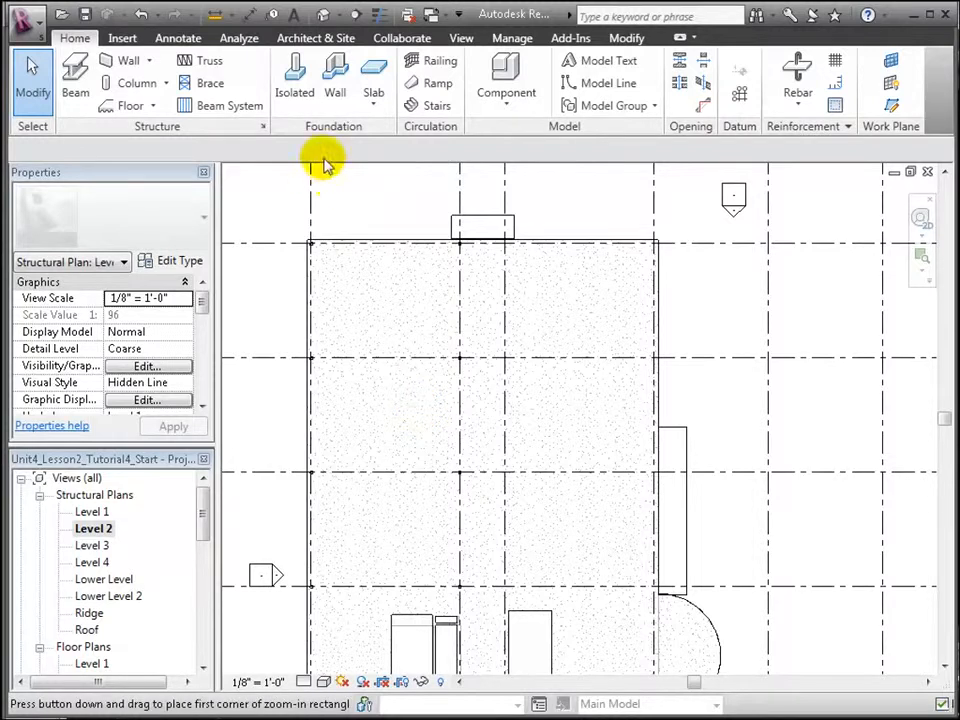
drag(285, 199, 472, 365)
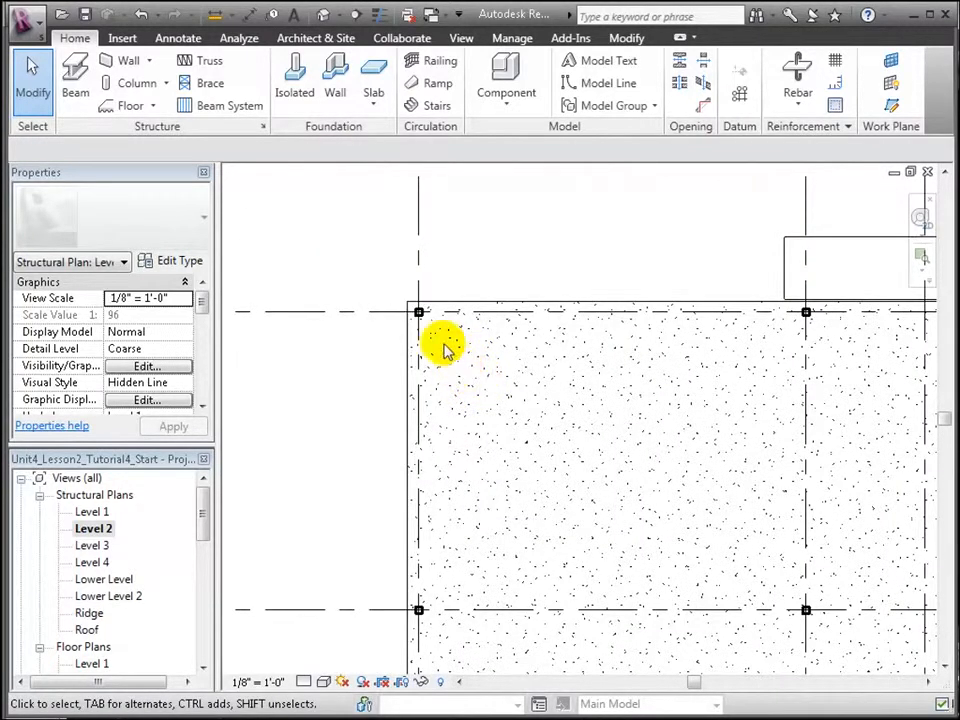
click(419, 313)
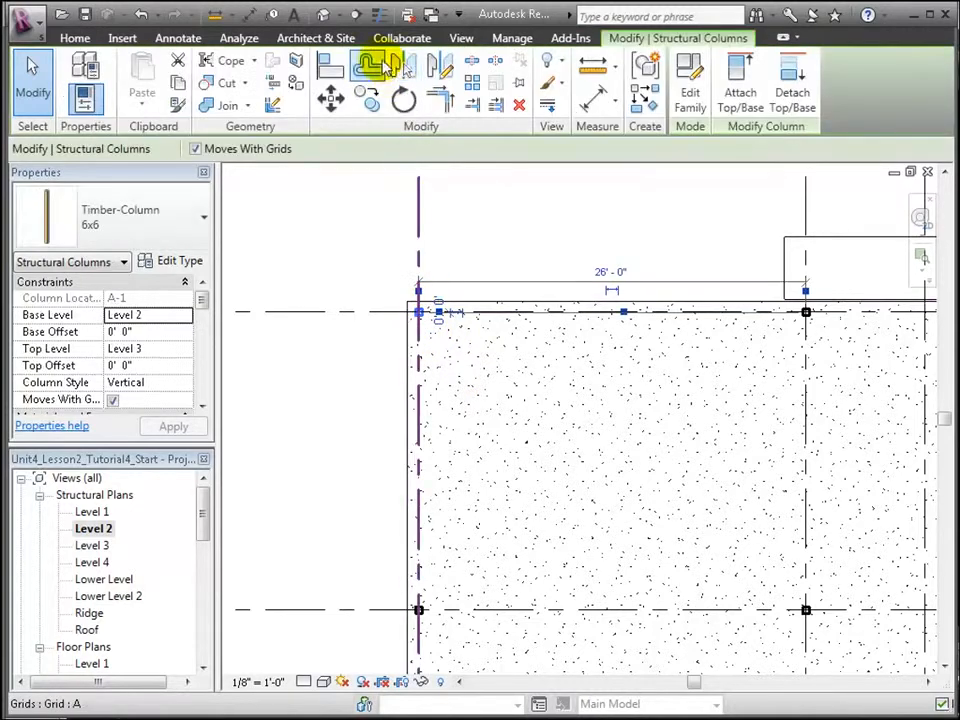
click(331, 65)
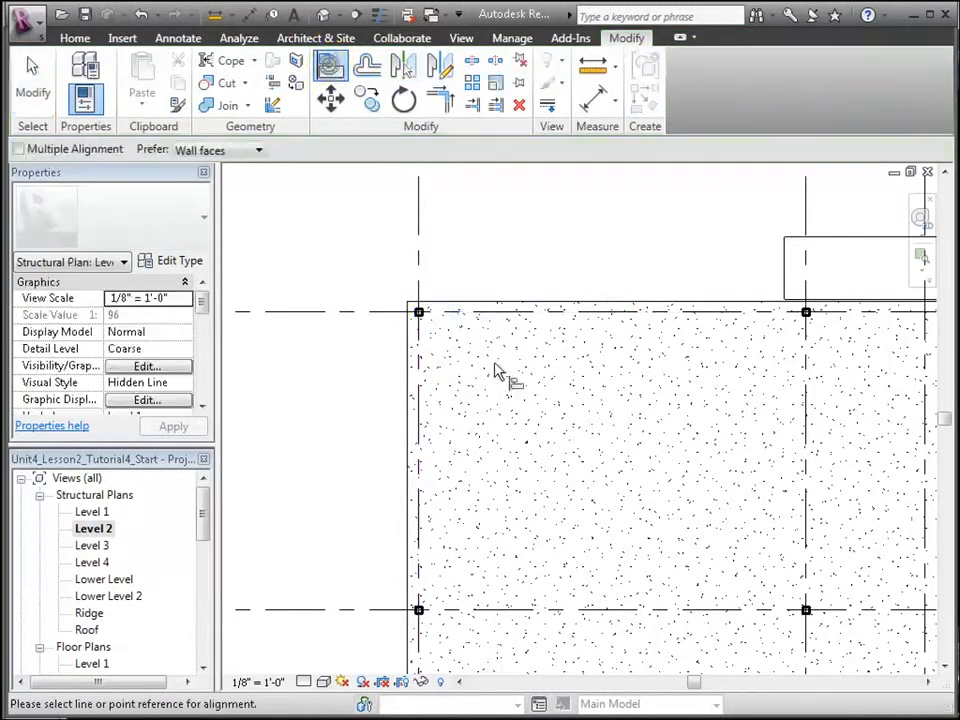
click(402, 336)
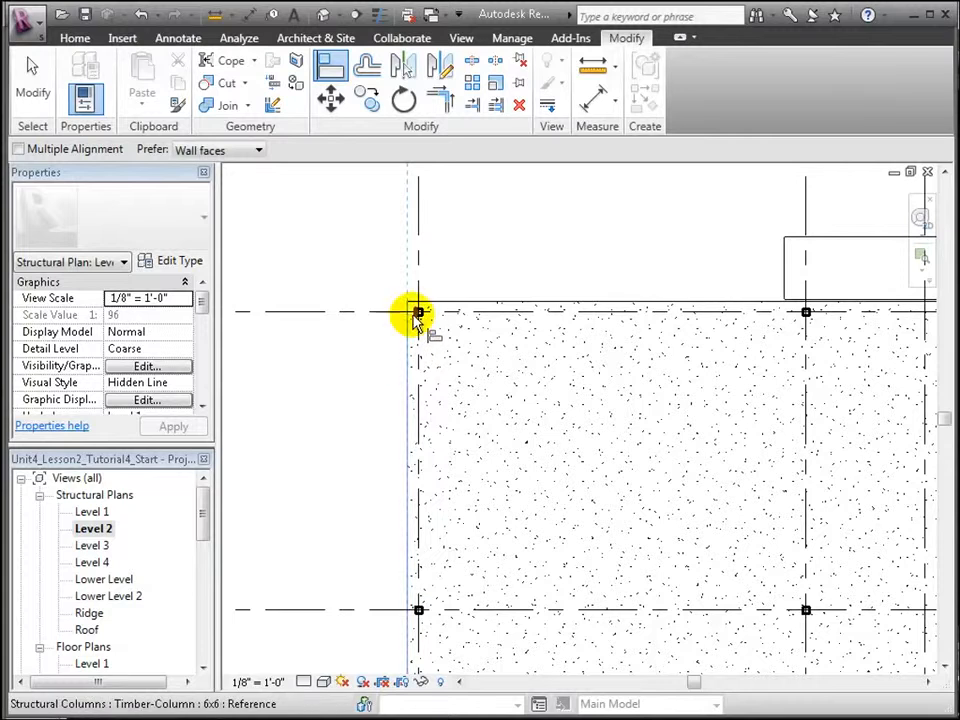
click(410, 422)
Align the A-1 timber column with the slab edge along grid 1 and lock the alignment.
scroll(385, 445, up, 3)
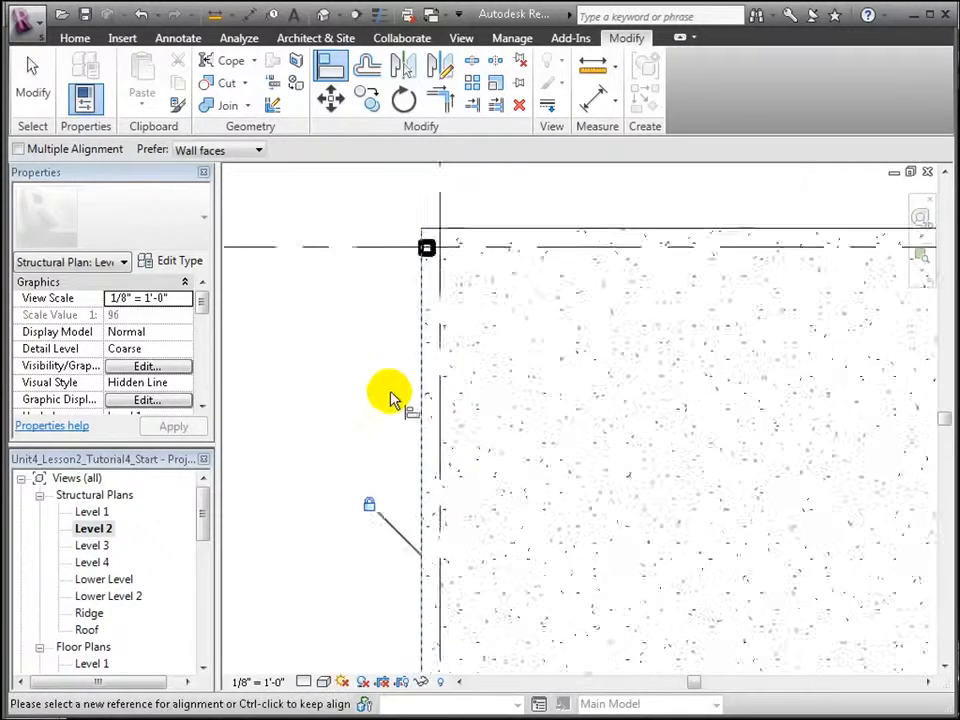
click(444, 182)
click(440, 198)
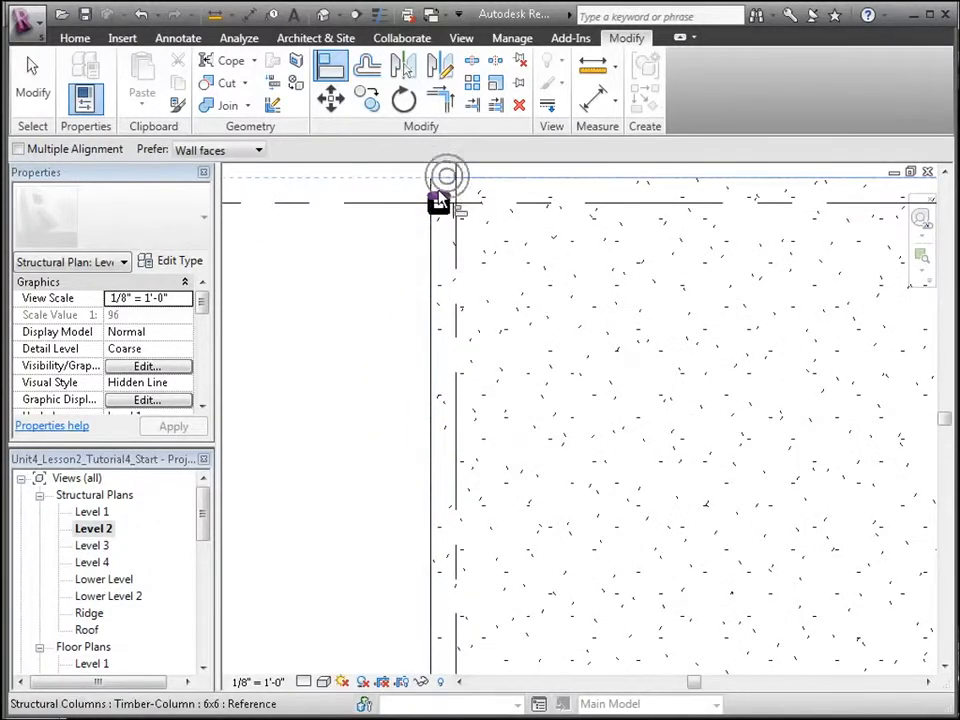
click(651, 205)
Align the timber column at B-1 with the slab edge along grid 1 and lock it.
middle_drag(754, 335, 312, 428)
click(900, 281)
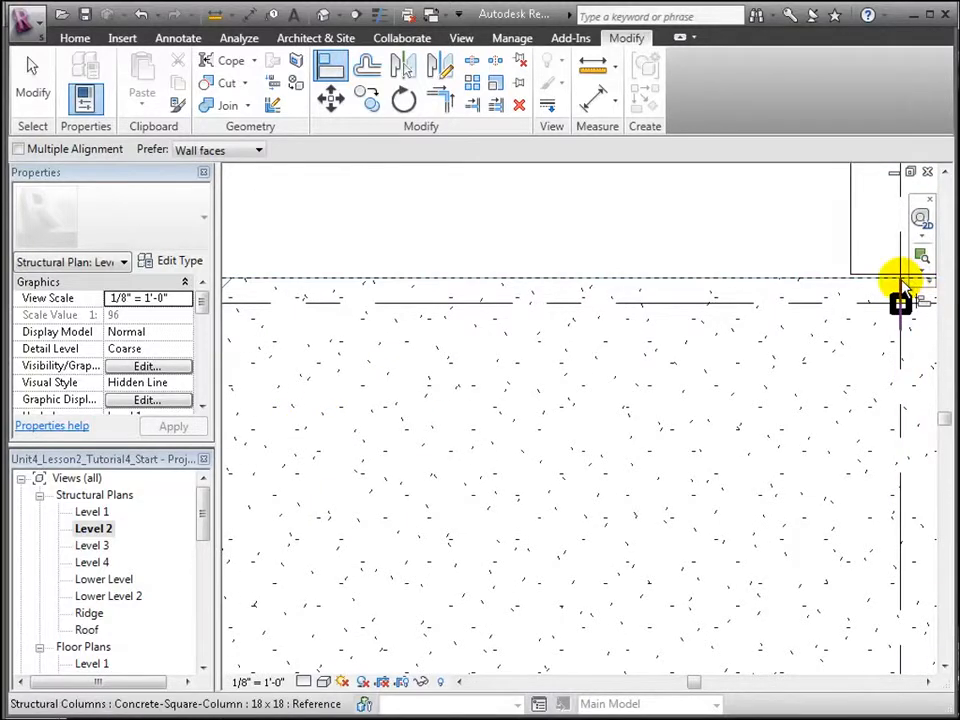
click(855, 282)
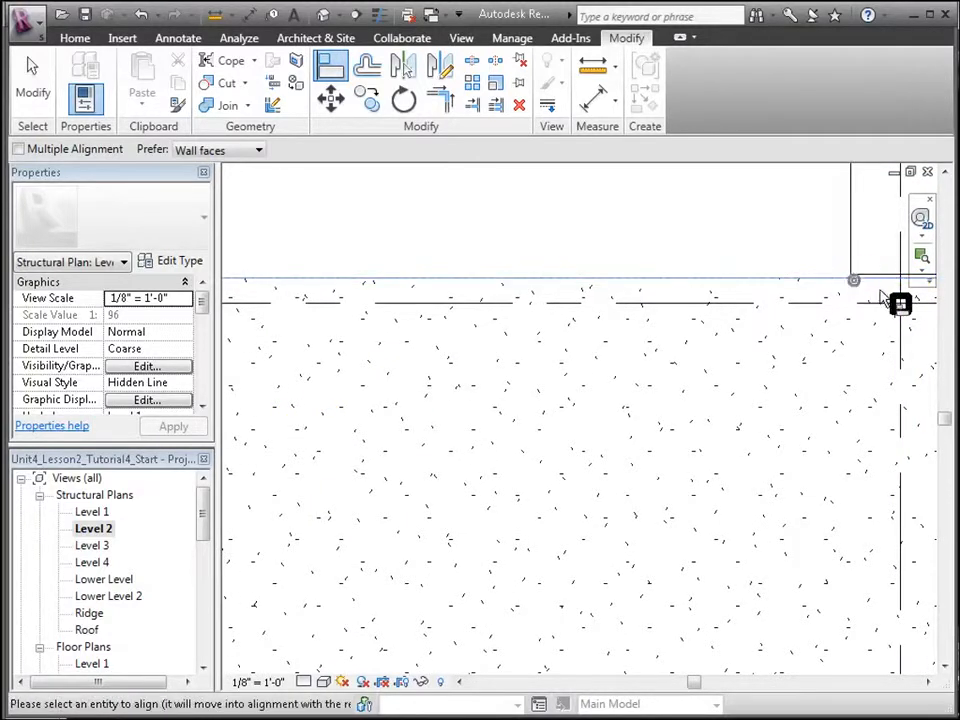
click(898, 299)
click(551, 306)
Align the timber column at A-2 with the slab edge along grid A and lock it.
middle_drag(512, 431, 720, 285)
middle_drag(468, 309, 531, 326)
middle_drag(473, 417, 511, 179)
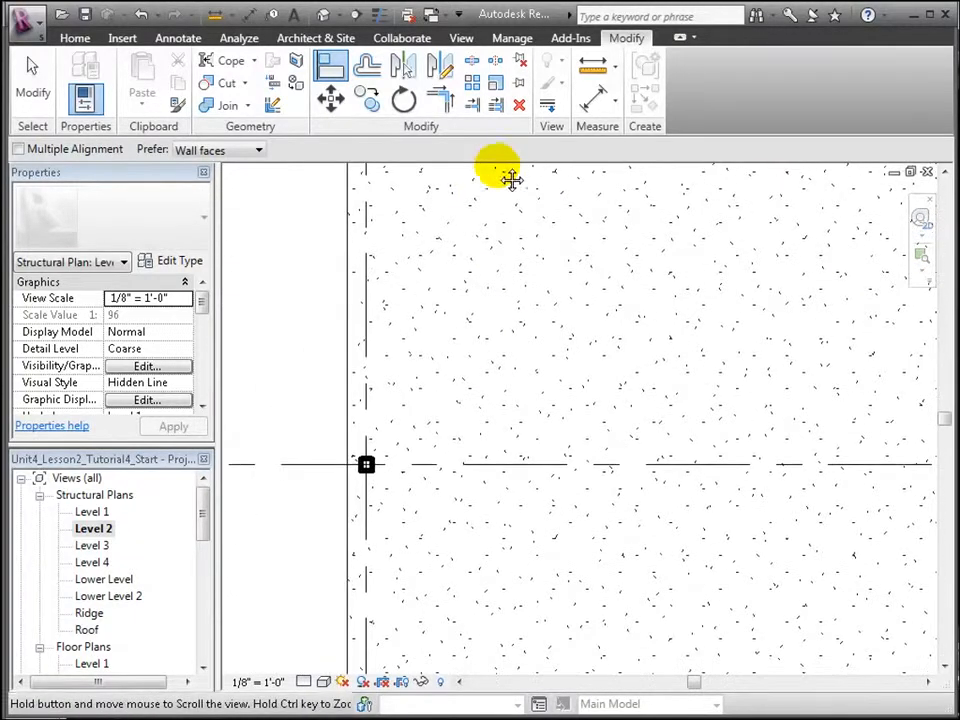
click(348, 441)
click(328, 395)
Align the timber columns at A-3 and A-4 with the slab edge along grid A and lock their alignments.
middle_drag(536, 582, 511, 241)
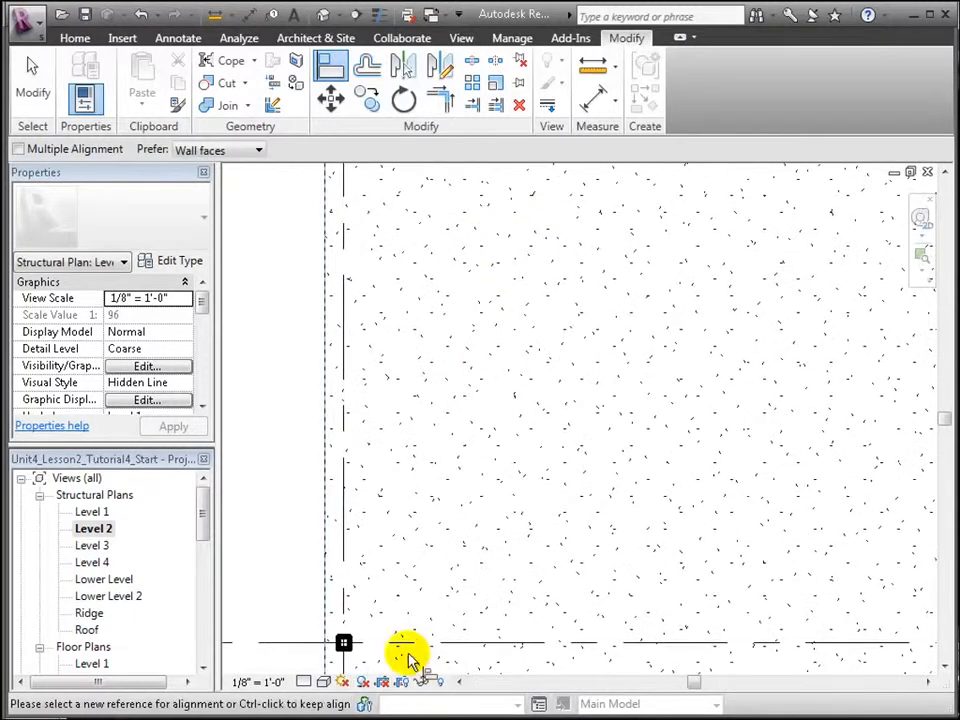
click(328, 625)
middle_drag(465, 607, 489, 425)
middle_drag(383, 592, 378, 238)
key(Escape)
key(Escape)
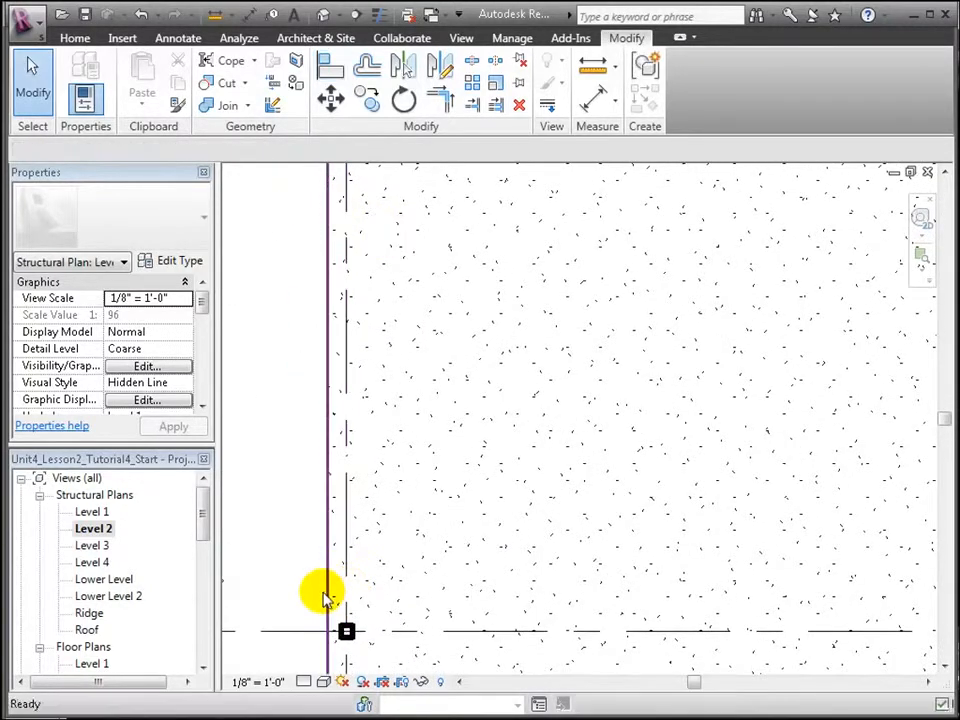
key(l)
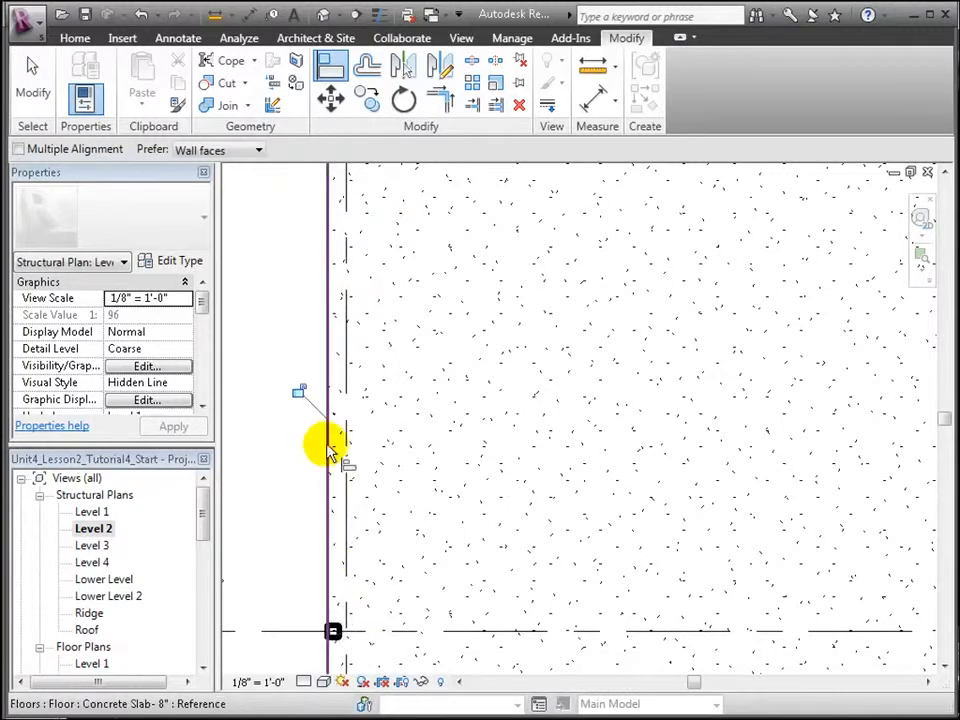
click(302, 392)
middle_drag(493, 510, 502, 375)
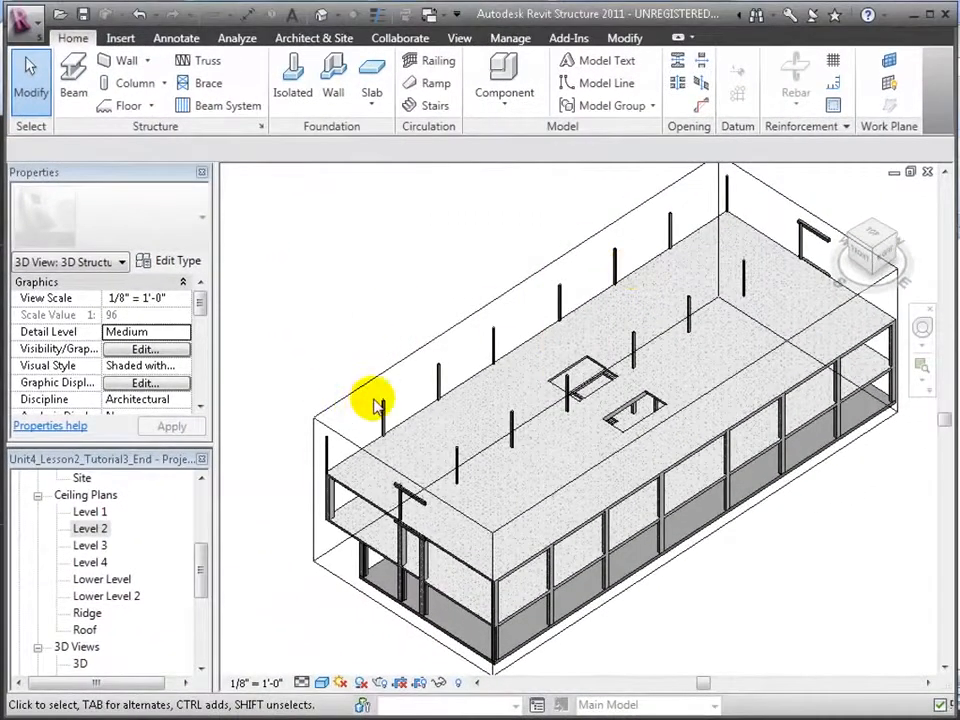
Start a beam and open the Glulam-Southern Pine family from the Imperial Library's Structural > Framing > Wood folder.
scroll(373, 405, up, 3)
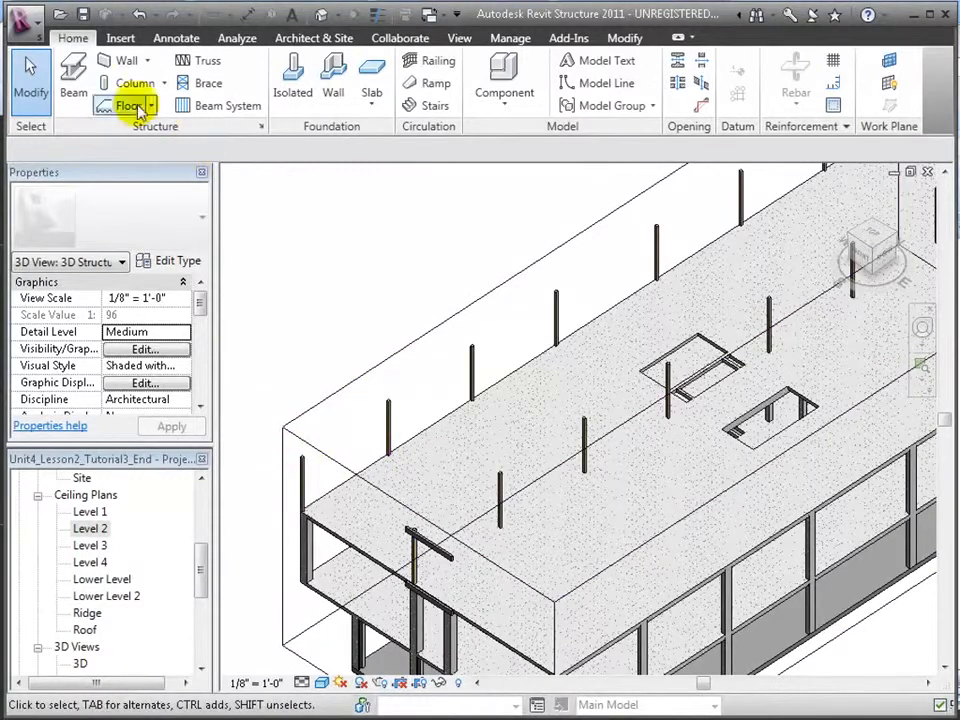
click(75, 82)
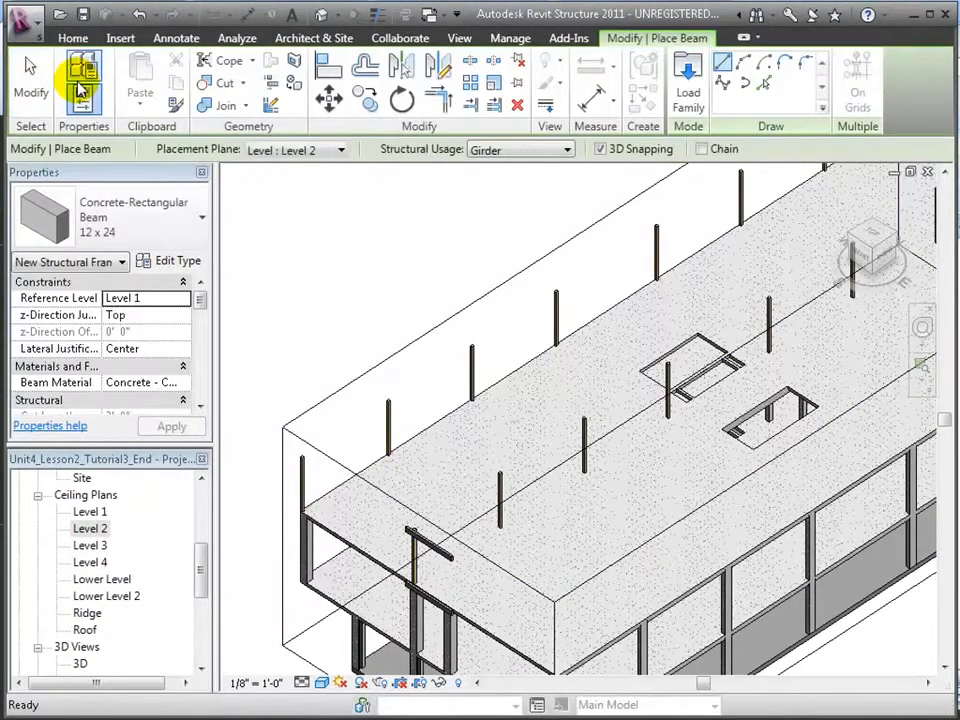
click(180, 232)
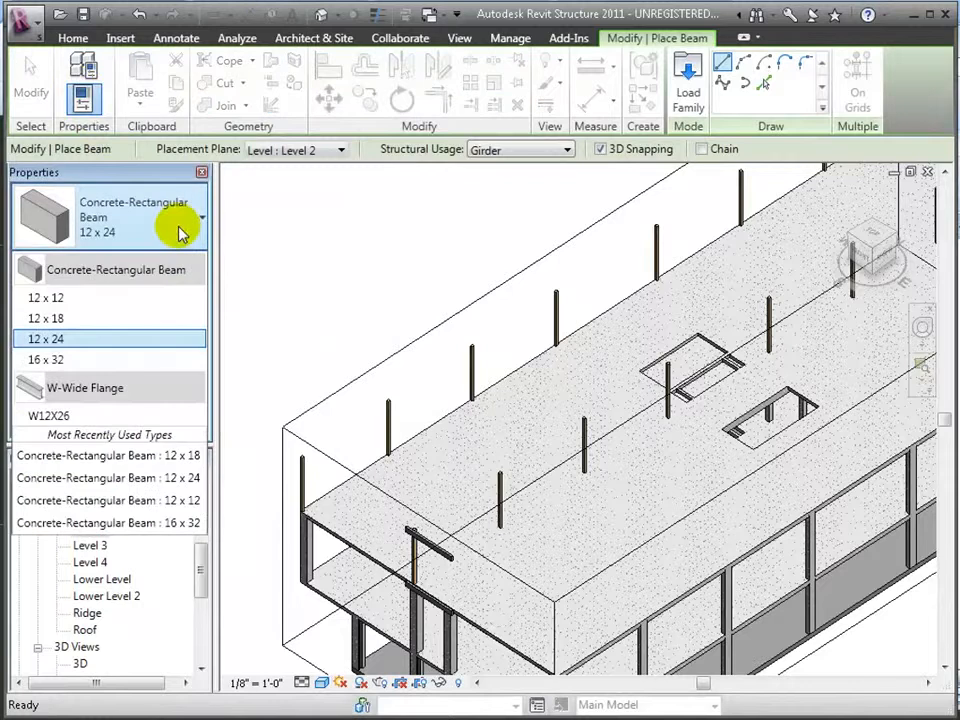
click(180, 232)
click(172, 260)
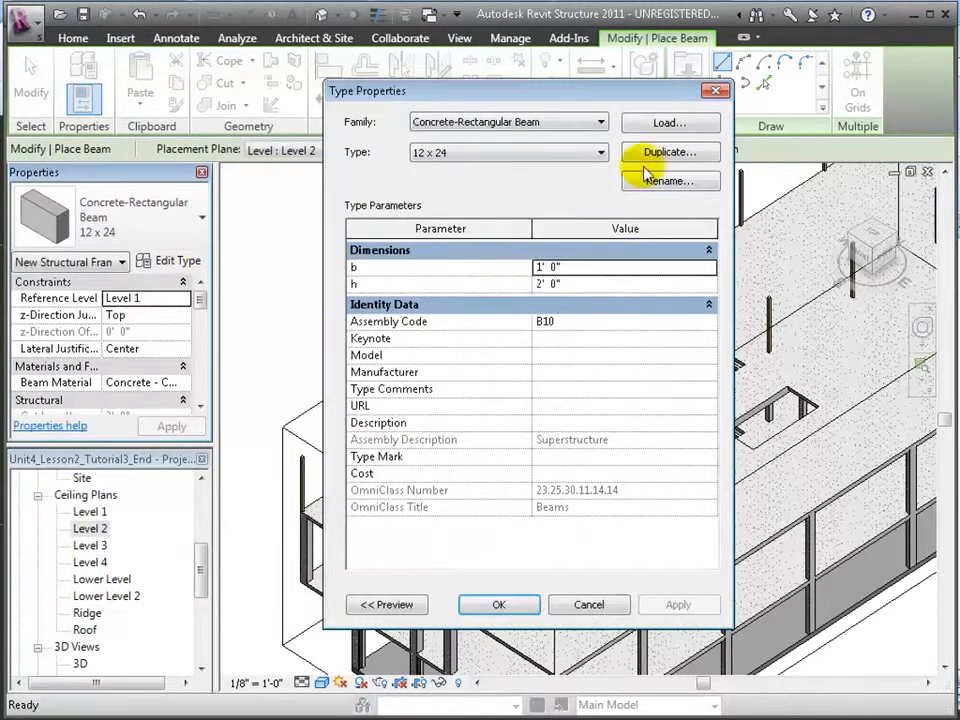
click(678, 127)
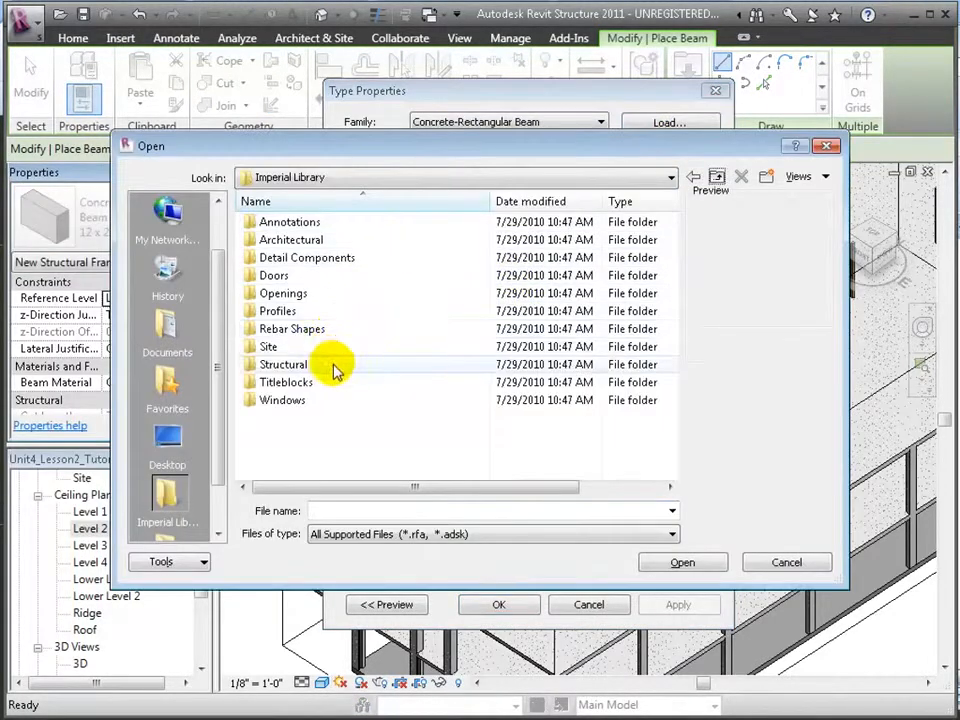
double_click(333, 366)
double_click(302, 296)
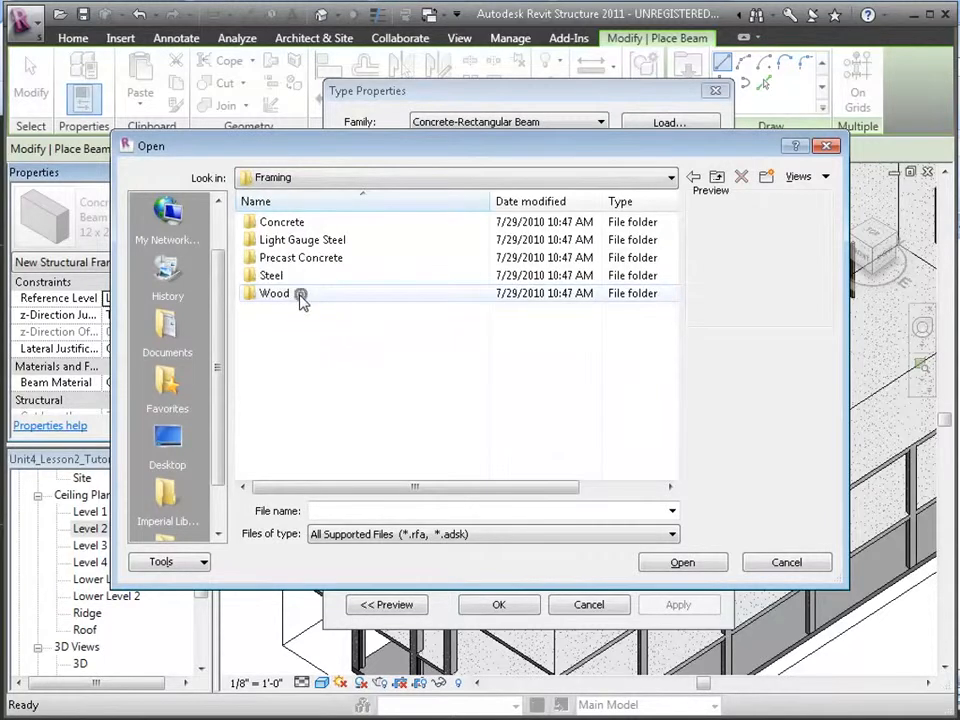
double_click(298, 293)
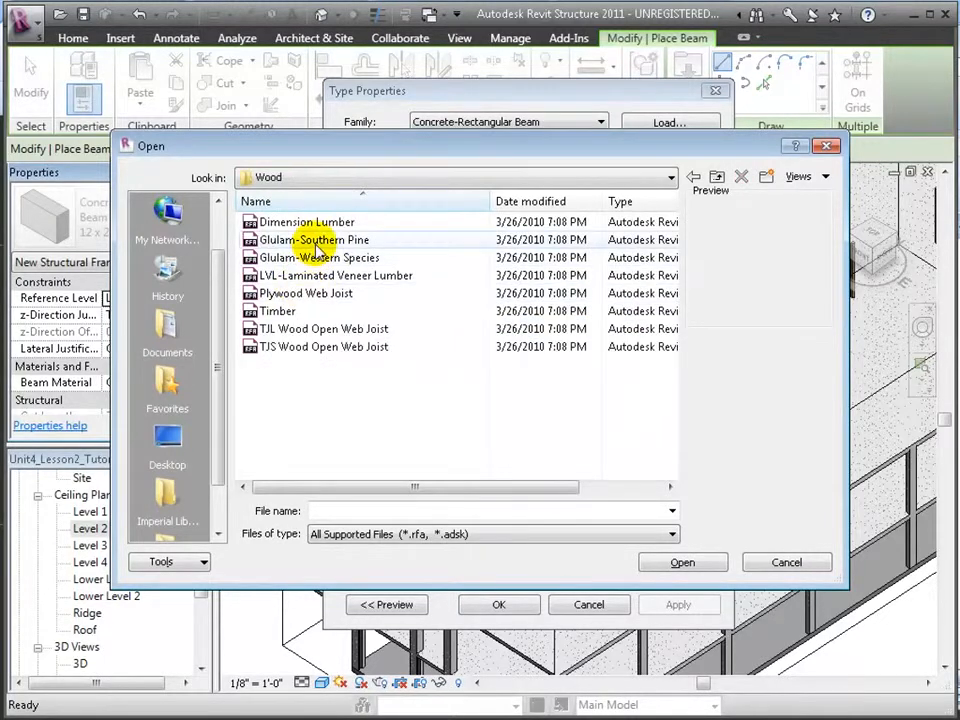
click(316, 243)
click(681, 563)
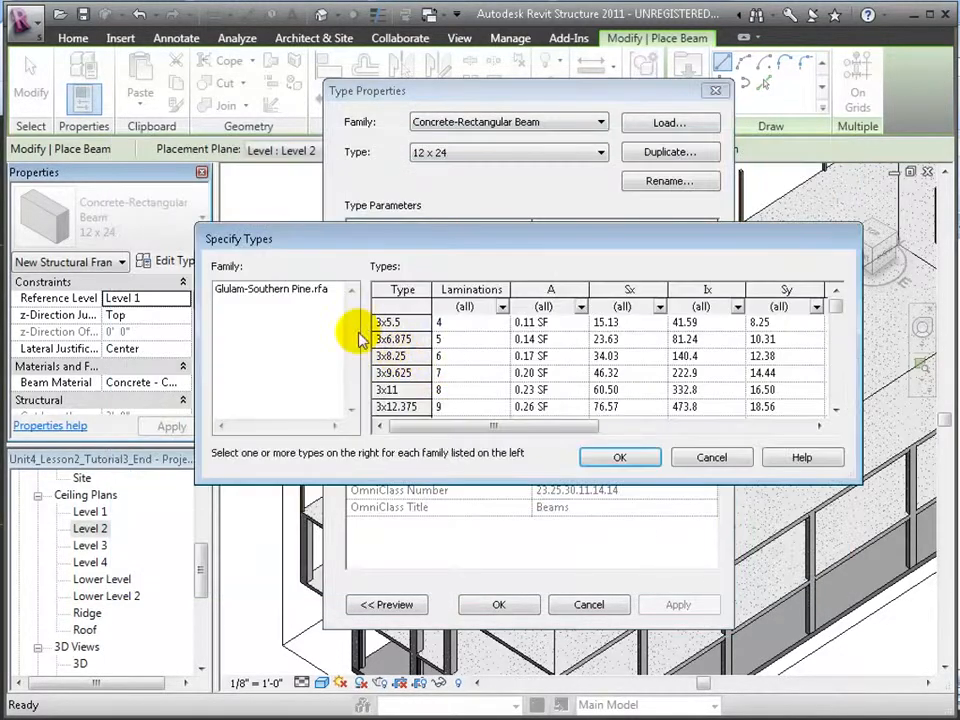
Load the 5x22 type of the Glulam-Southern Pine family and make it the active beam type.
scroll(410, 356, down, 5)
scroll(396, 360, down, 3)
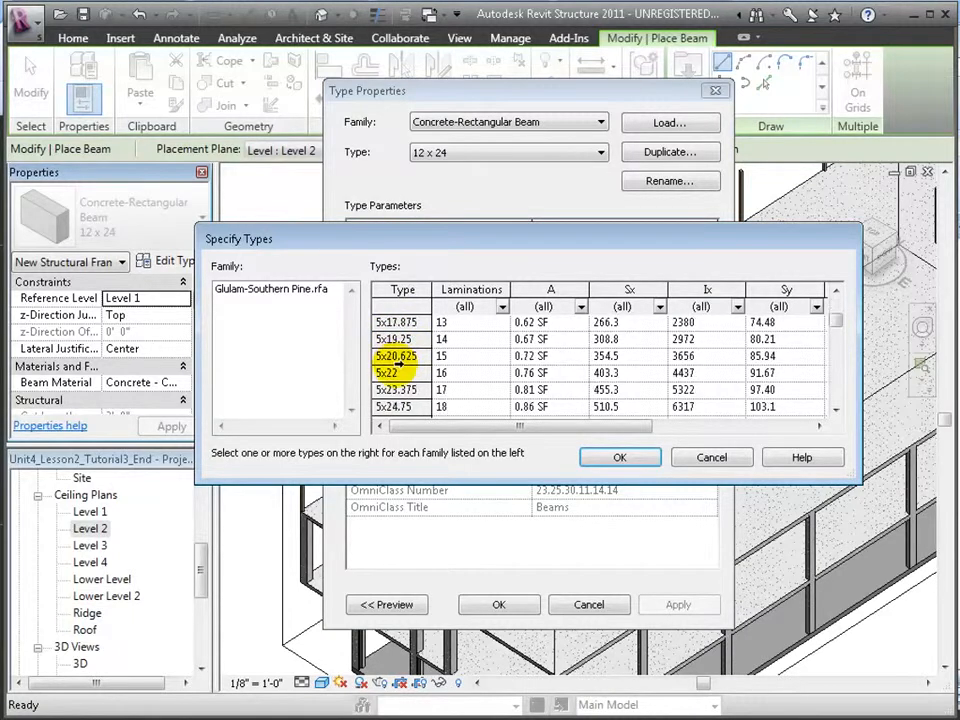
click(402, 373)
click(622, 458)
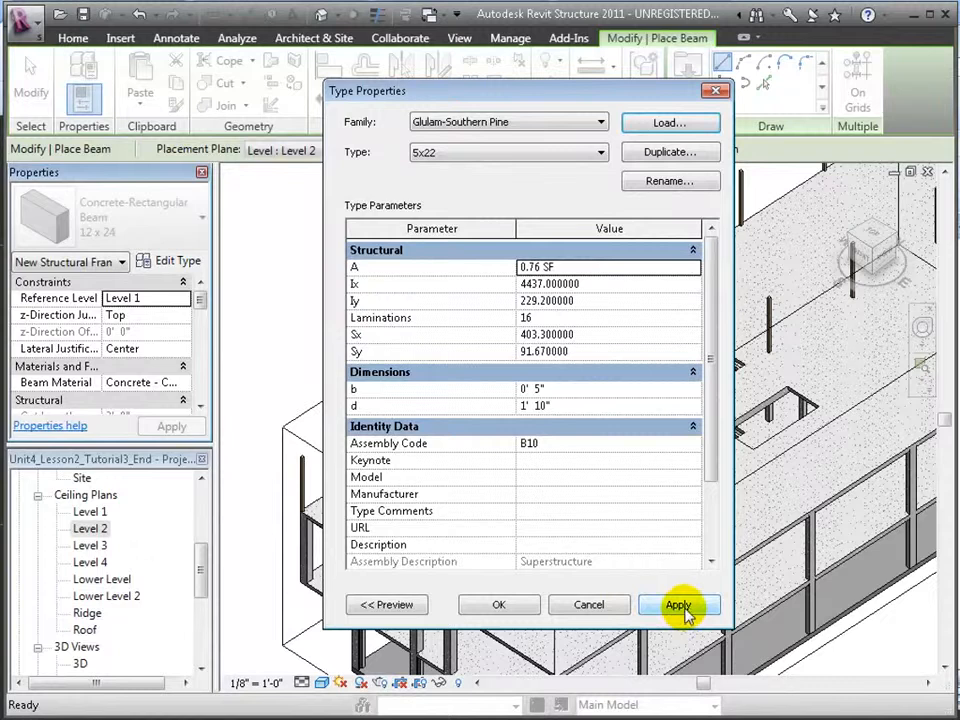
click(499, 606)
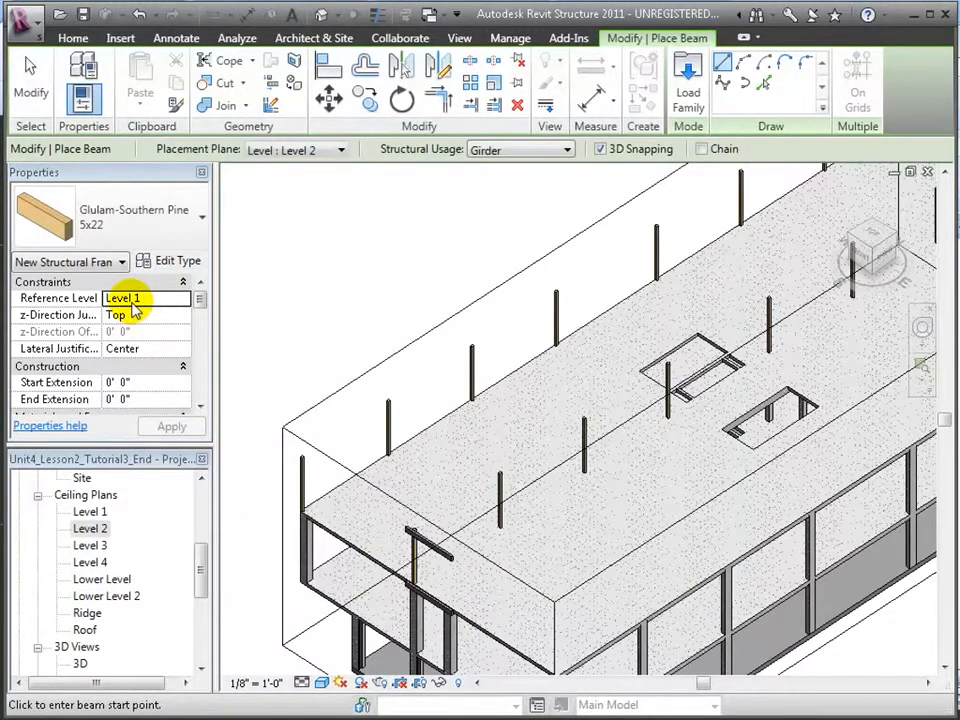
Place three 5x22 glulam beams on the Level 3 plane, spanning the first four timber columns along grid A from the front corner.
click(343, 150)
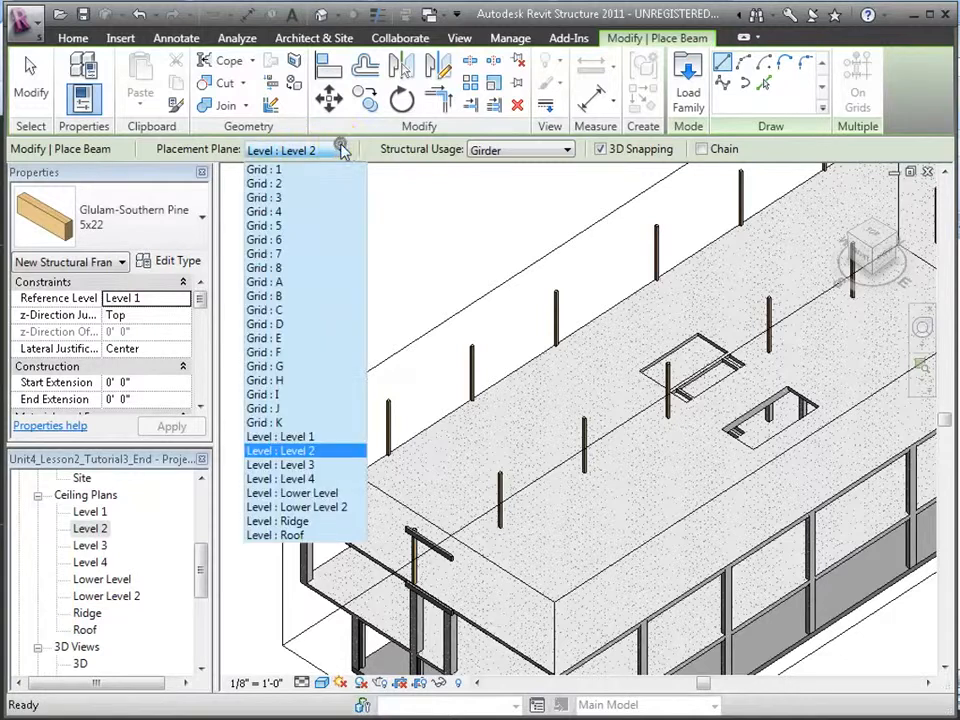
click(325, 466)
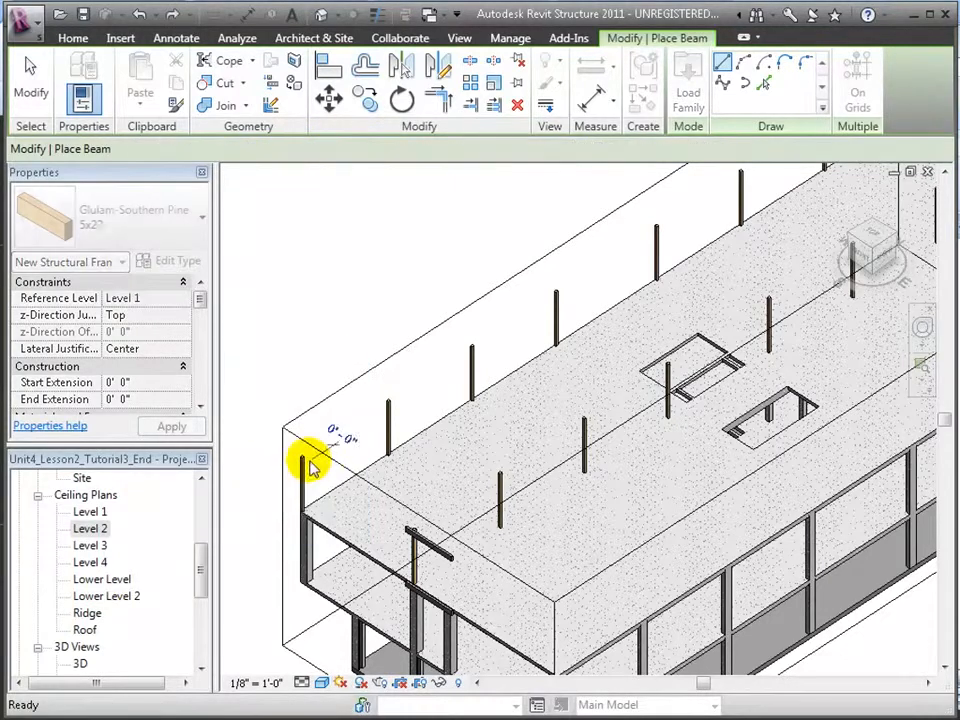
click(388, 400)
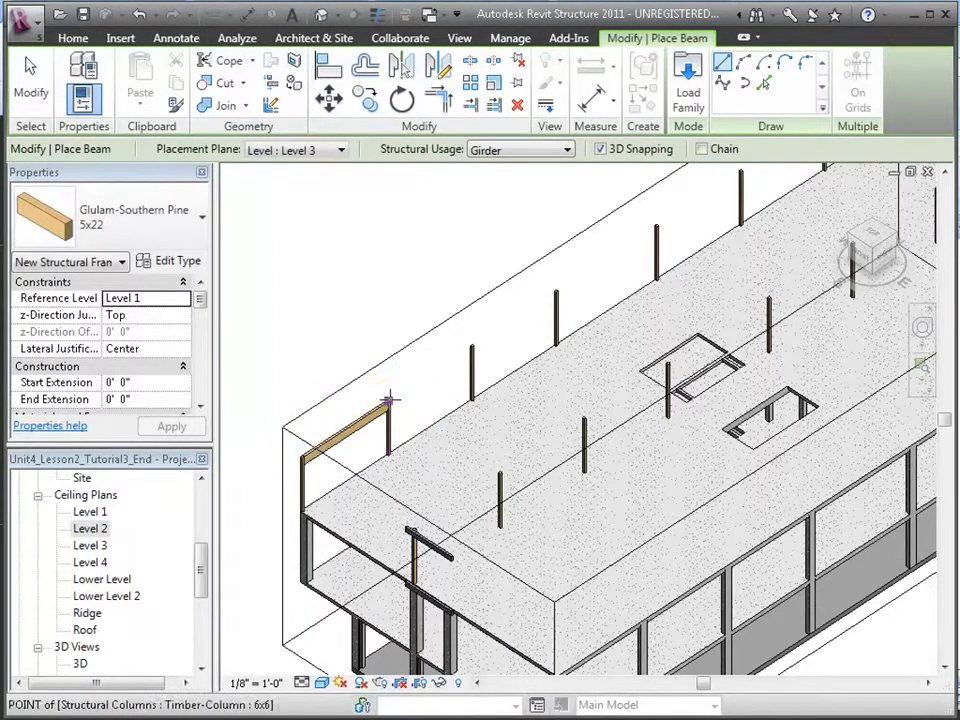
click(476, 343)
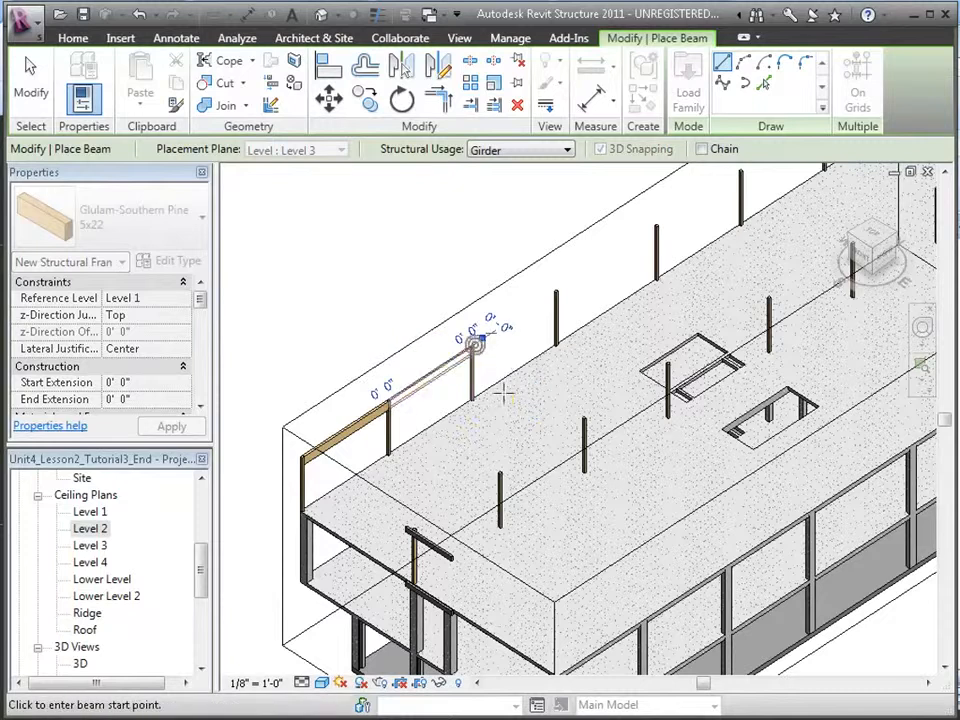
scroll(489, 396, up, 3)
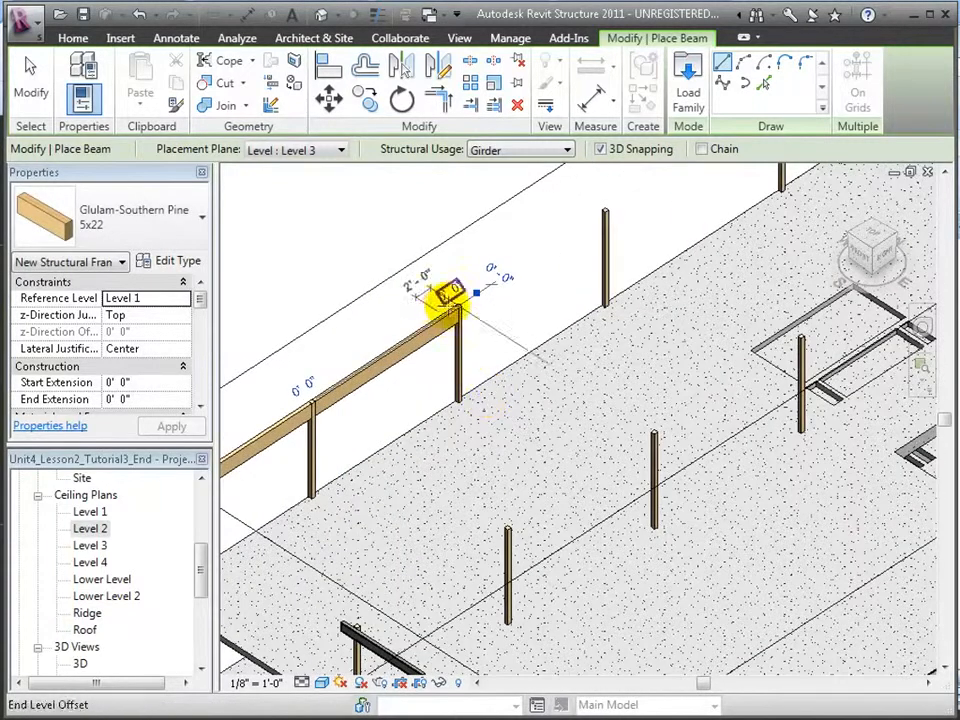
click(457, 302)
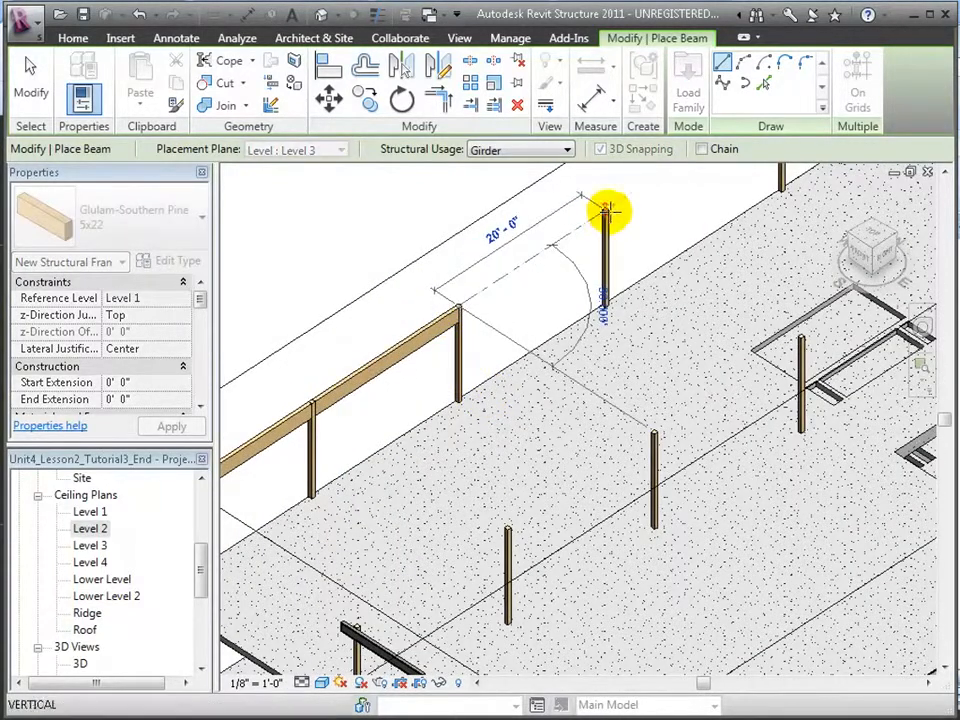
click(604, 211)
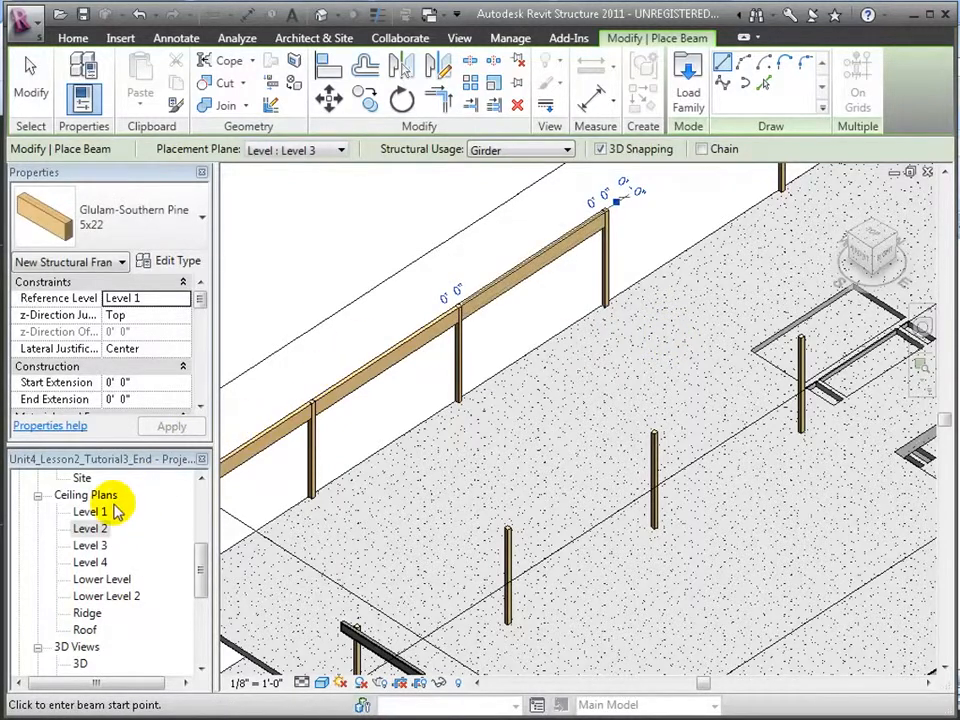
Open the Level 2 ceiling plan tiled beside the 3D view, with both showing the next bays along grid A.
double_click(100, 528)
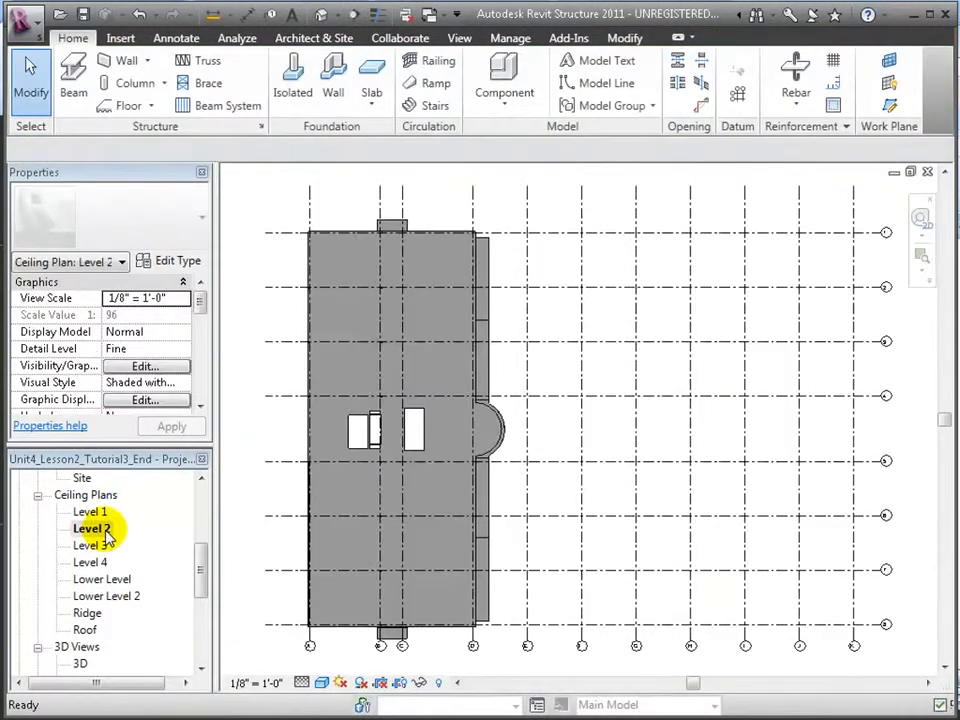
key(w)
key(t)
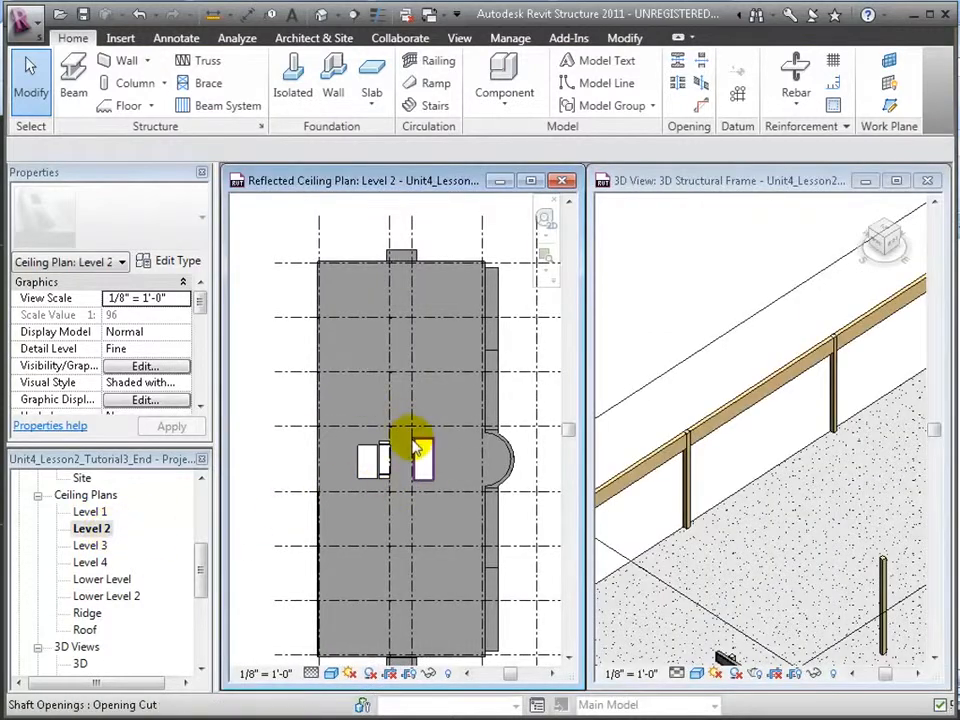
click(825, 488)
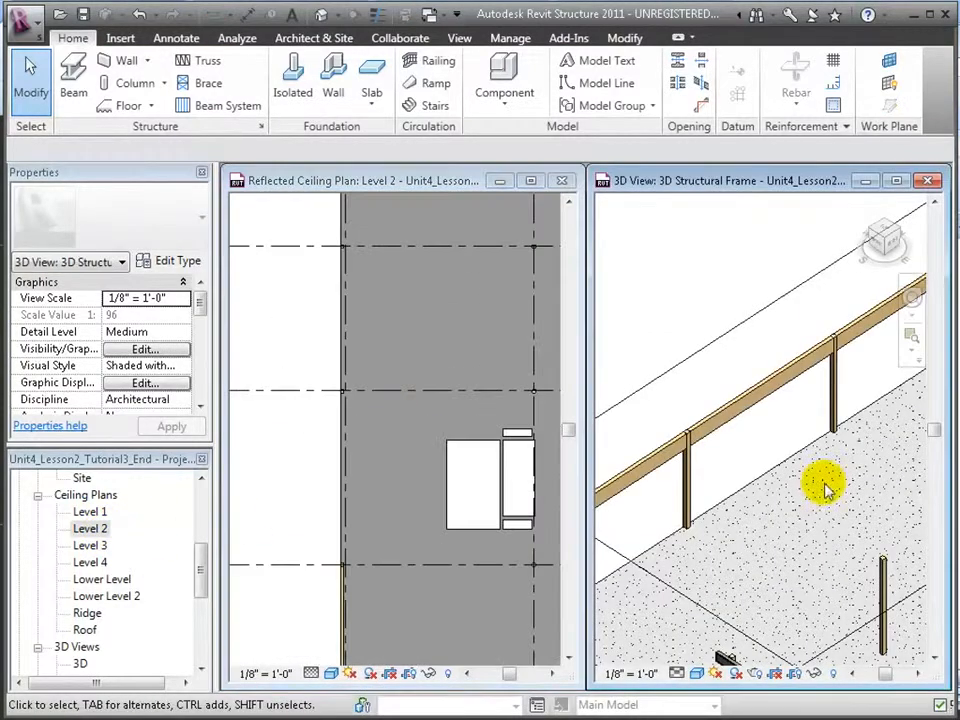
middle_drag(825, 488, 654, 546)
scroll(654, 546, down, 2)
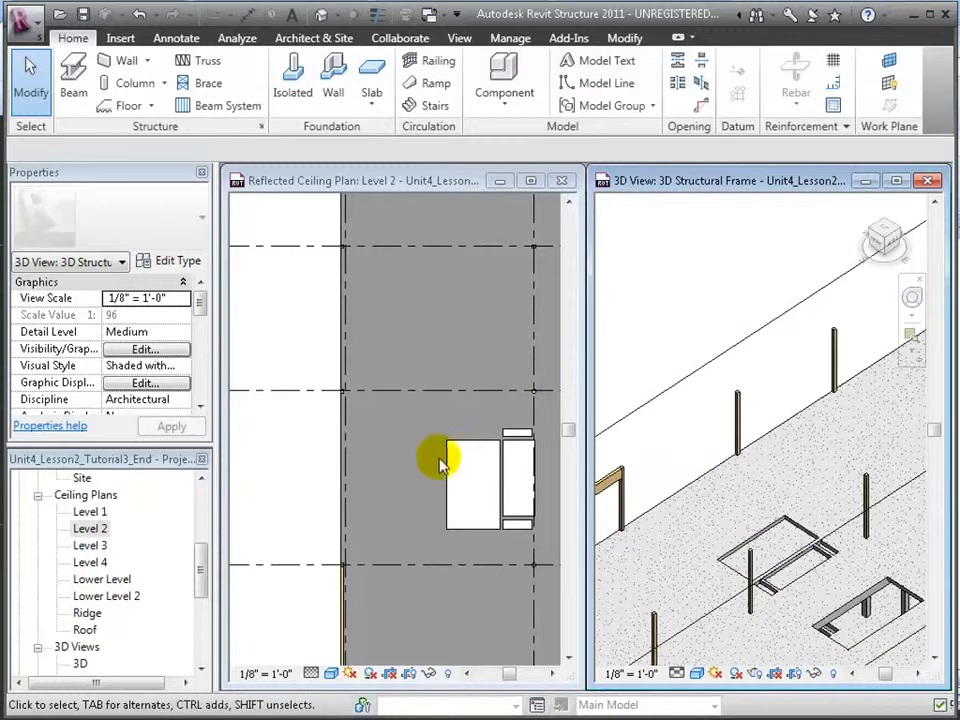
click(272, 443)
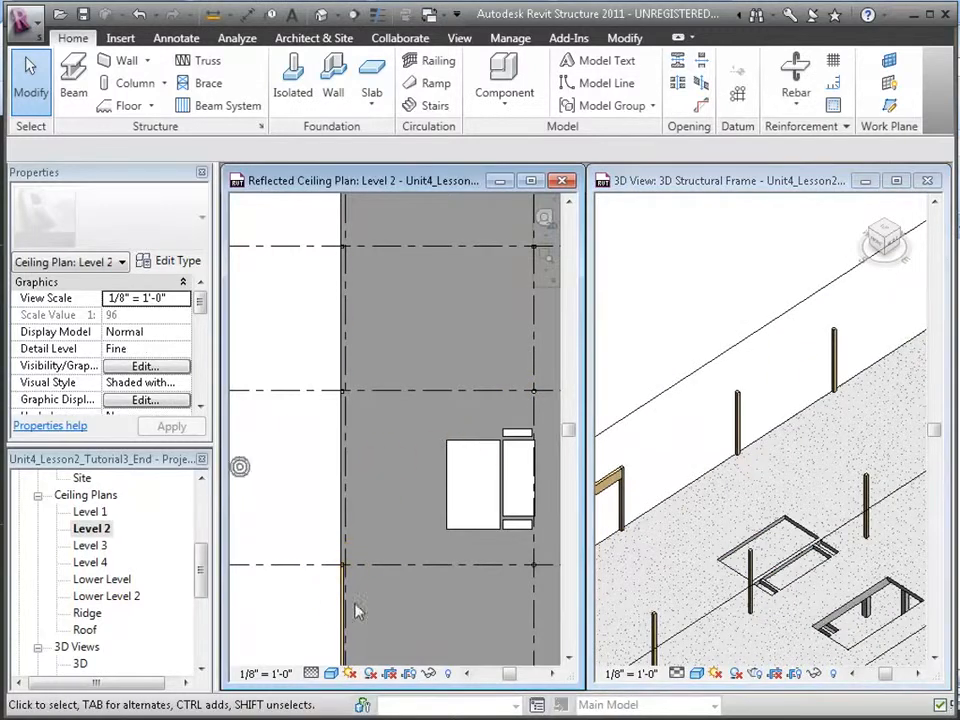
Create a beam similar to the existing glulam on the Level 3 work plane, spanning the fourth and fifth timber columns along grid A.
click(346, 612)
right_click(344, 610)
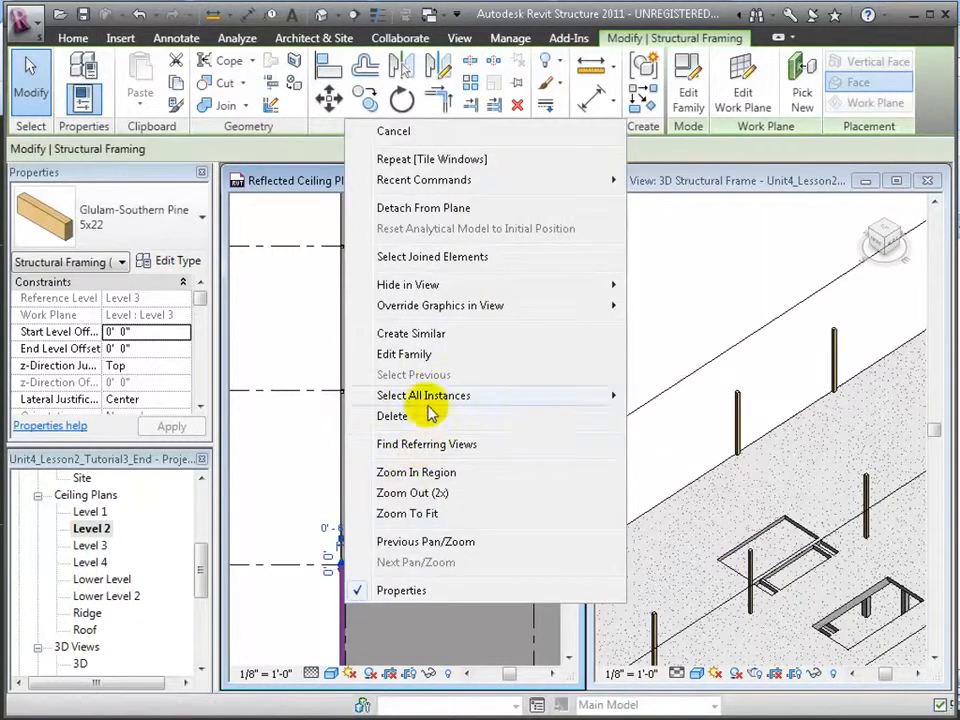
click(446, 337)
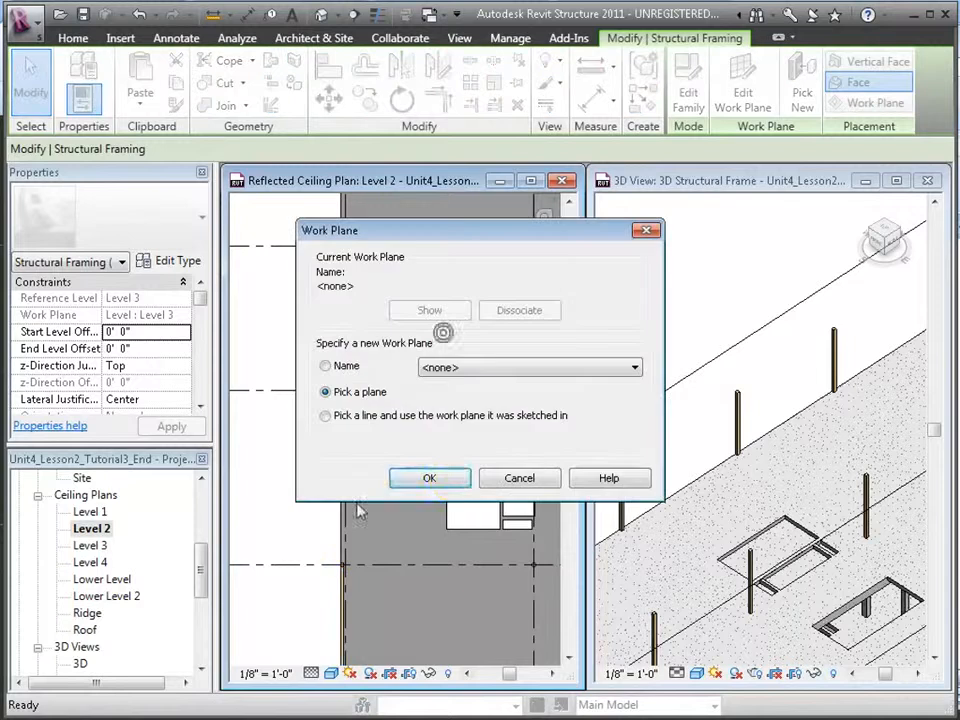
click(491, 372)
click(466, 650)
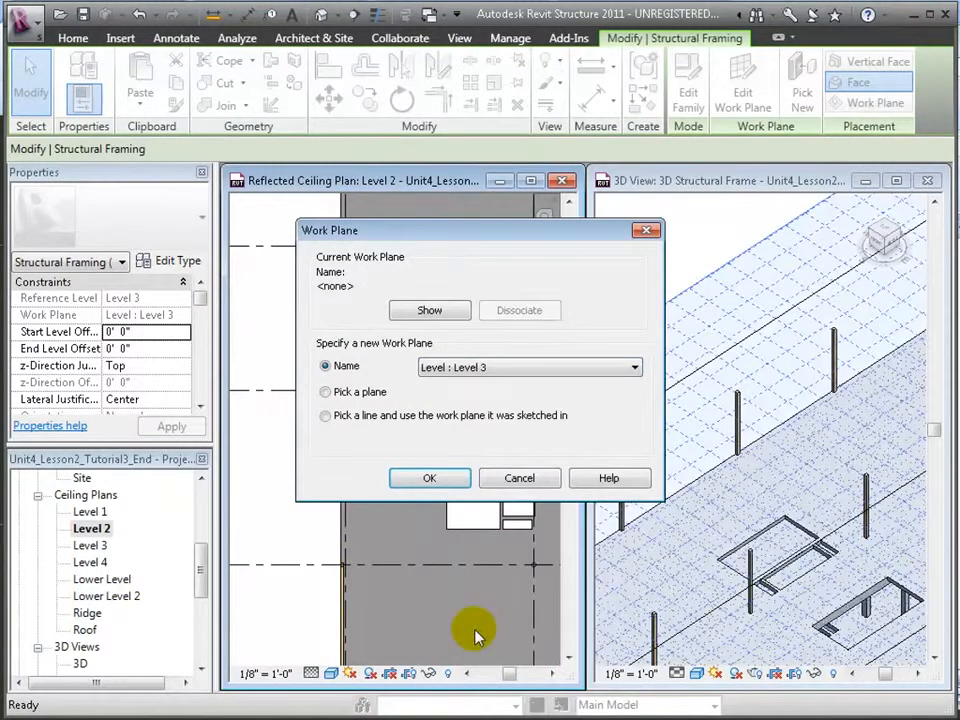
click(428, 478)
scroll(317, 638, up, 3)
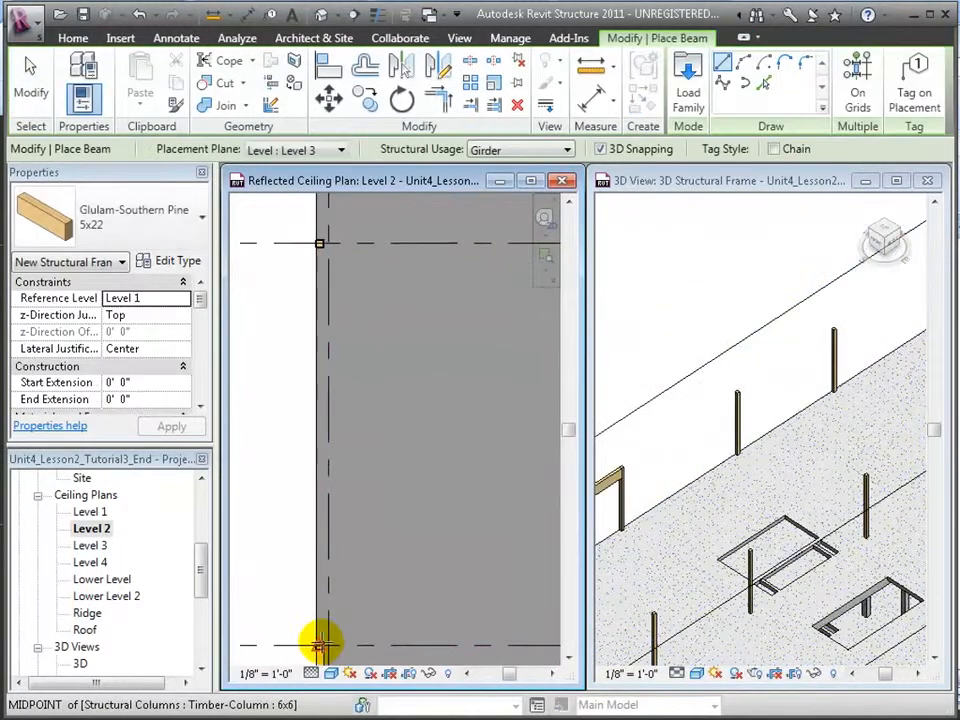
click(317, 640)
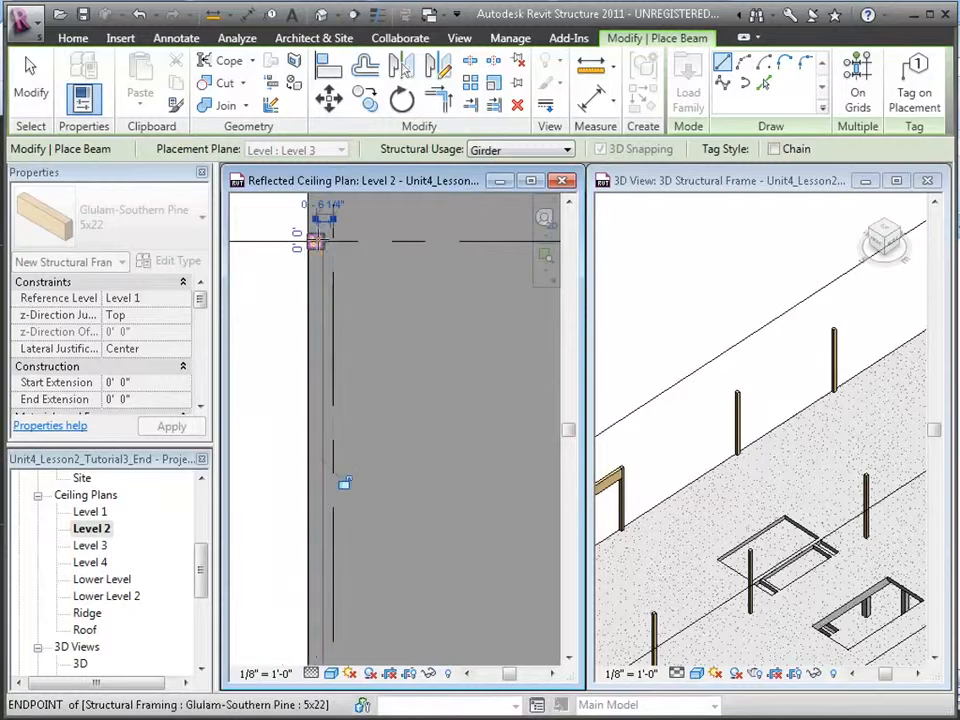
click(315, 240)
Place another 5x22 glulam beam on Level 3 between the fifth and sixth timber columns along grid A.
middle_drag(317, 245, 338, 583)
middle_drag(384, 370, 383, 454)
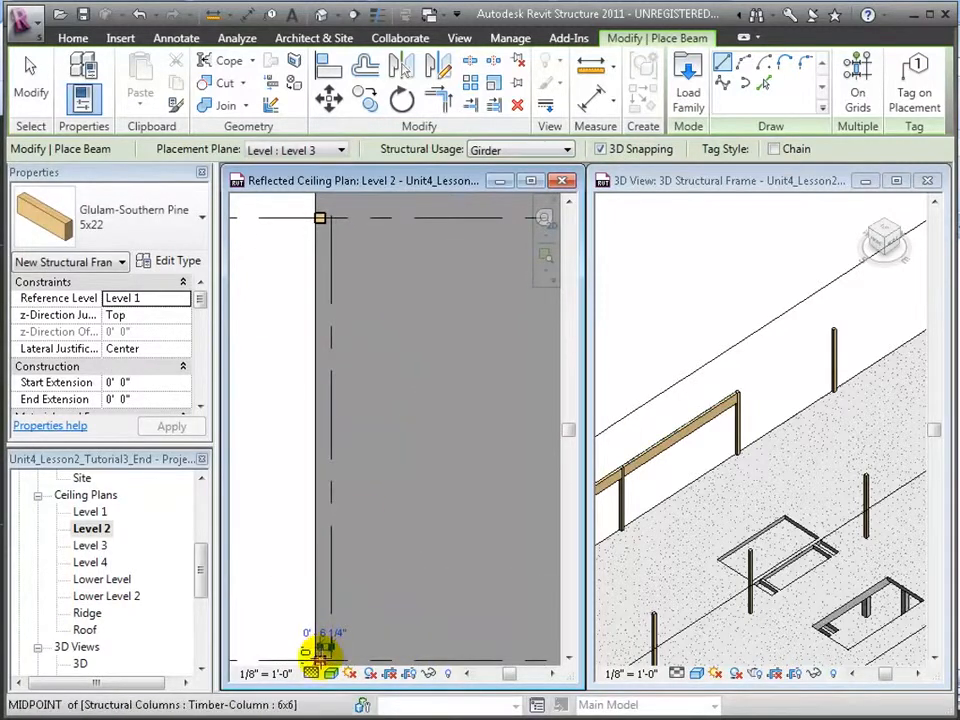
click(322, 652)
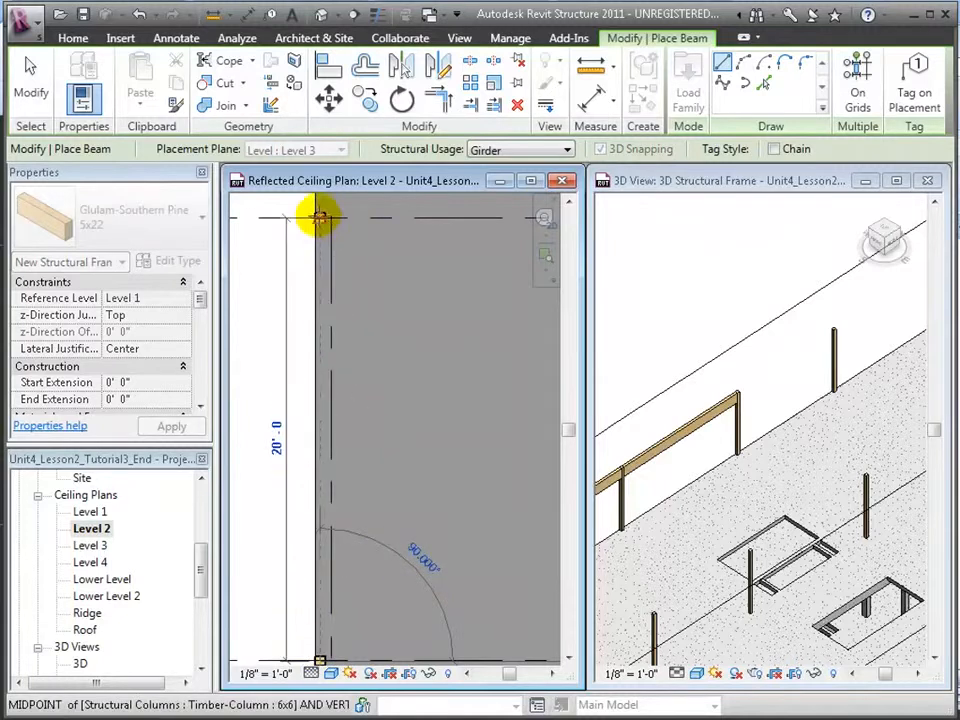
click(318, 218)
scroll(385, 310, down, 2)
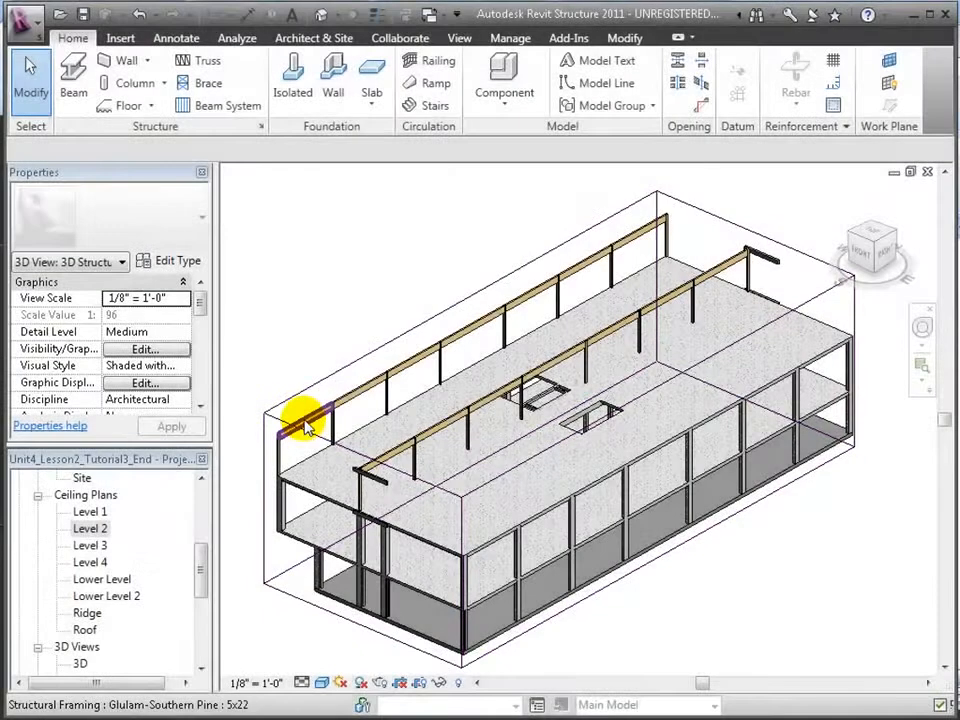
Select all visible 5x22 glulam beams and set both their start and end level offsets to -0' 0 3/4".
right_click(308, 425)
mouse_move(422, 636)
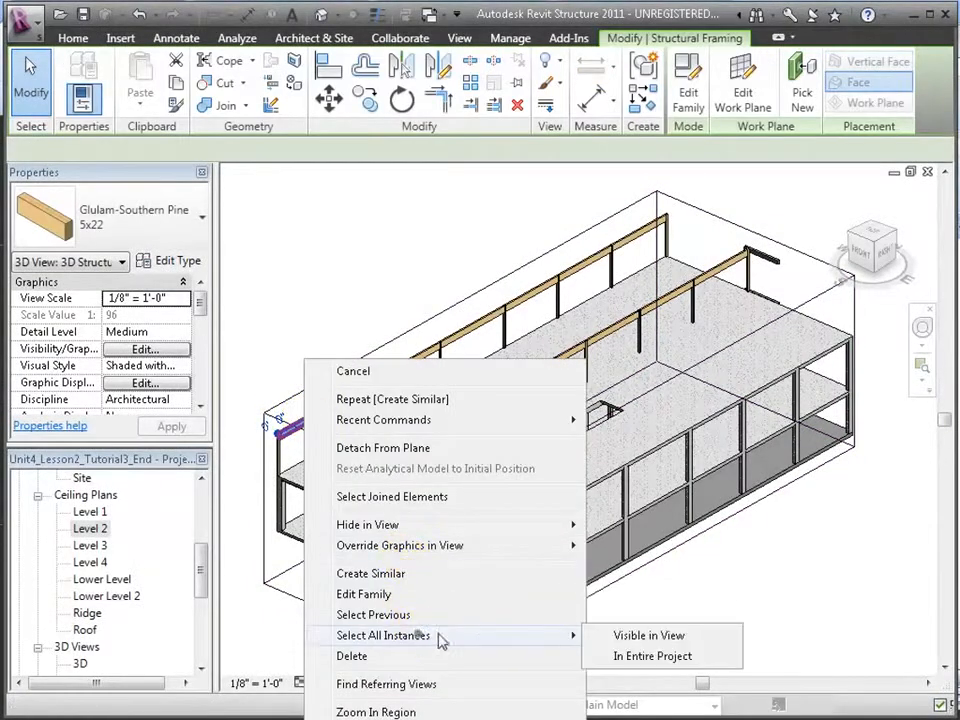
click(640, 636)
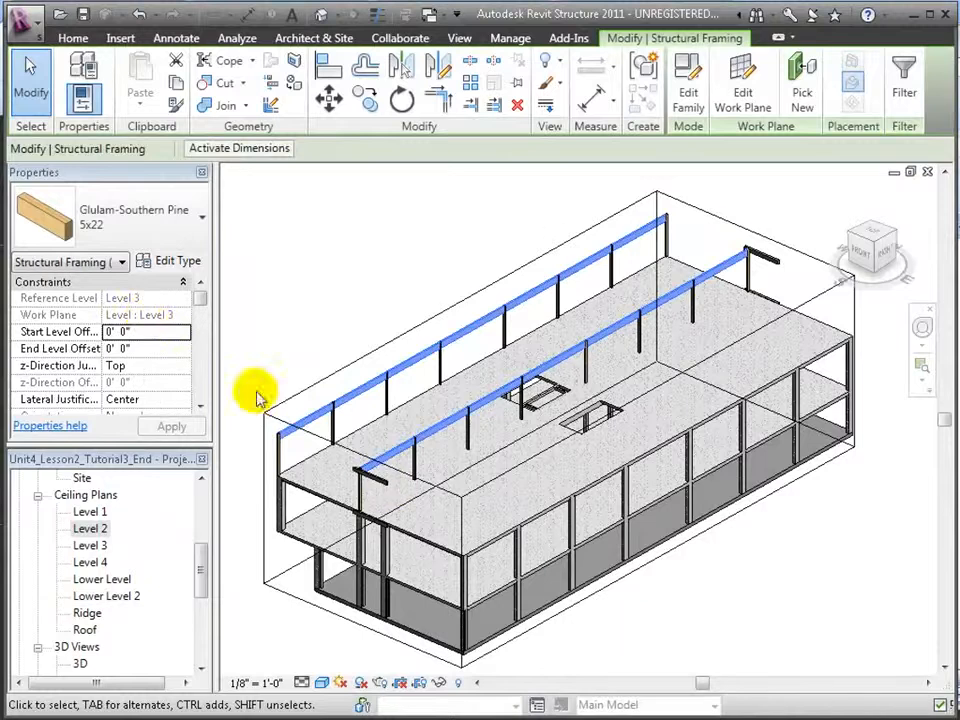
click(150, 337)
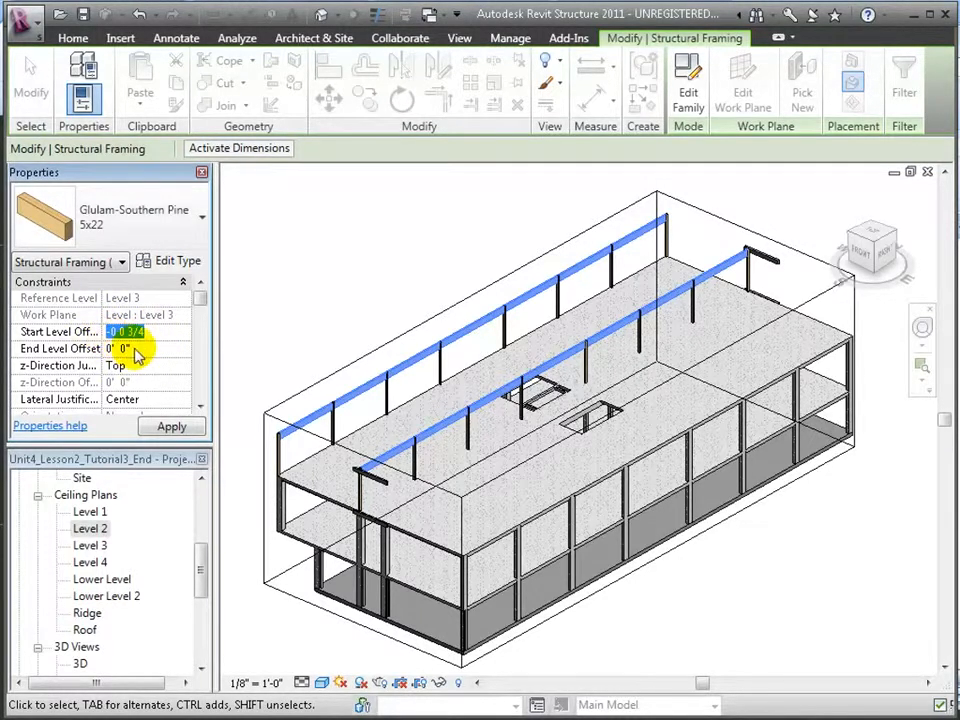
click(140, 348)
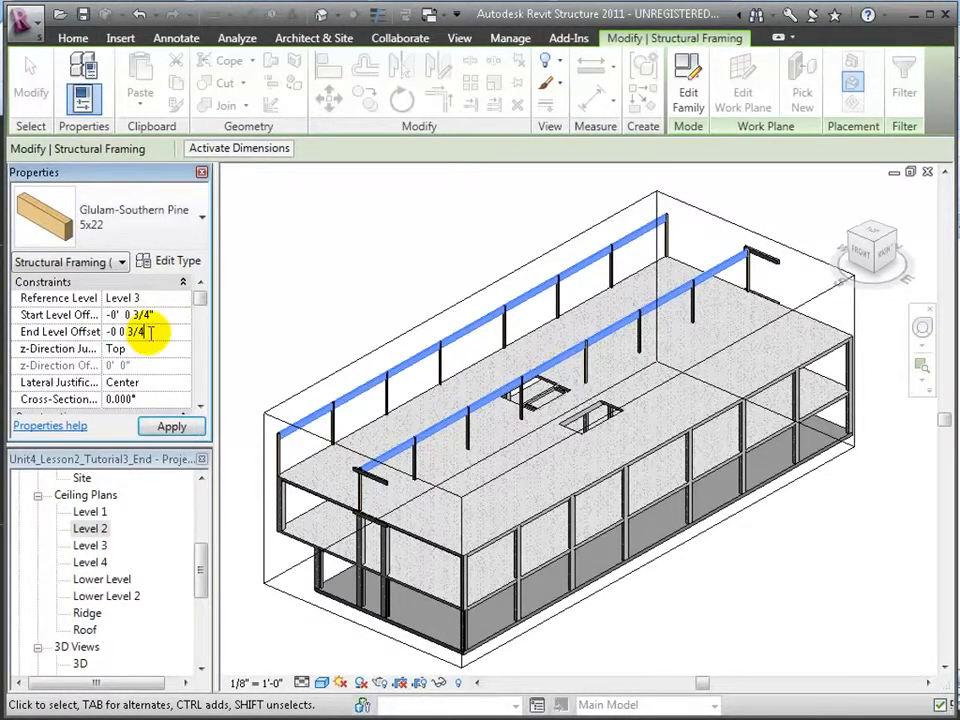
click(172, 428)
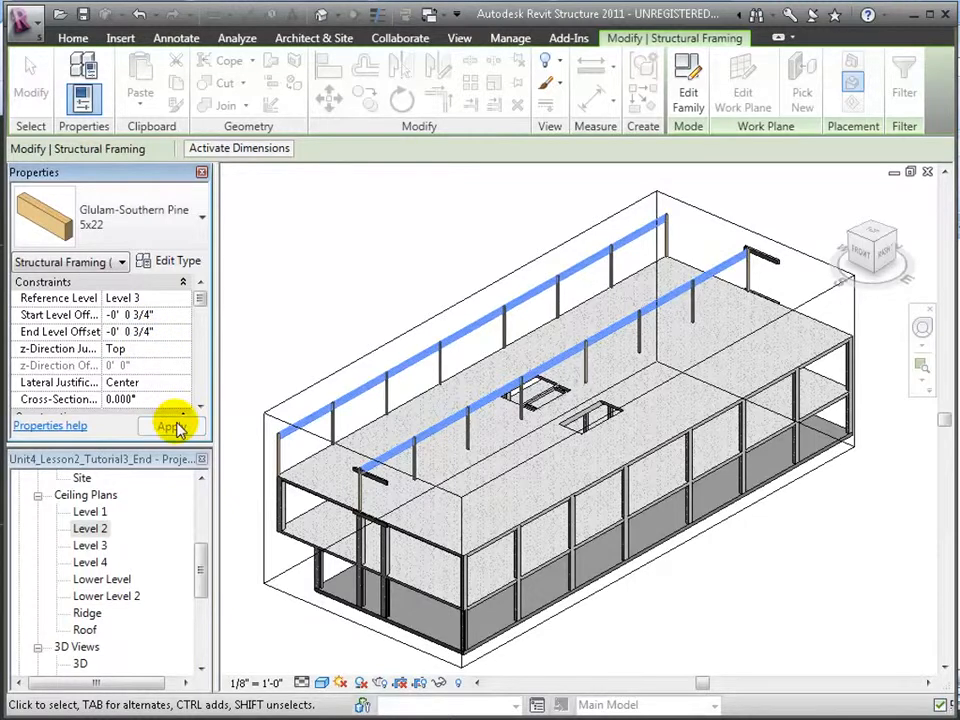
click(332, 306)
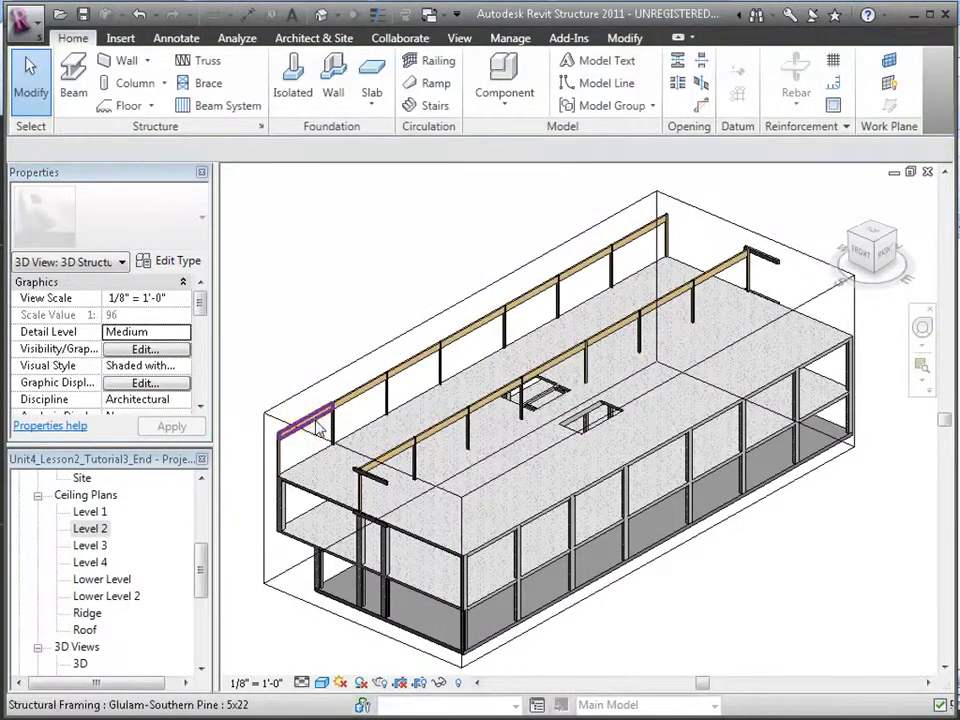
Inspect the lowered glulam beams up close in 3D, and open the Level 2 ceiling plan.
click(318, 425)
scroll(332, 343, up, 5)
scroll(535, 345, up, 2)
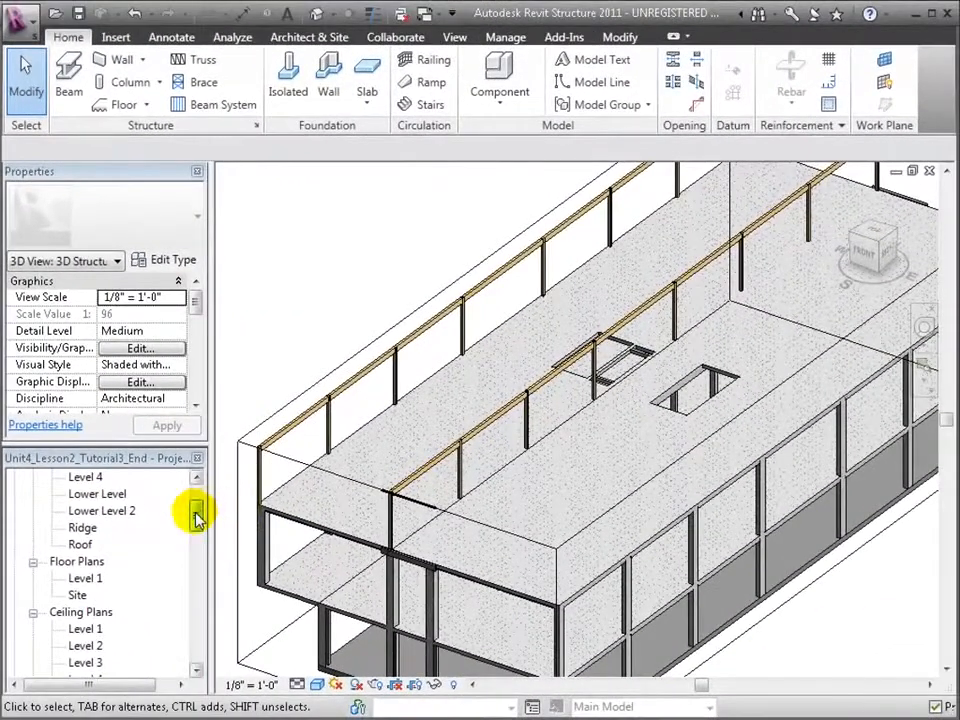
drag(197, 517, 196, 522)
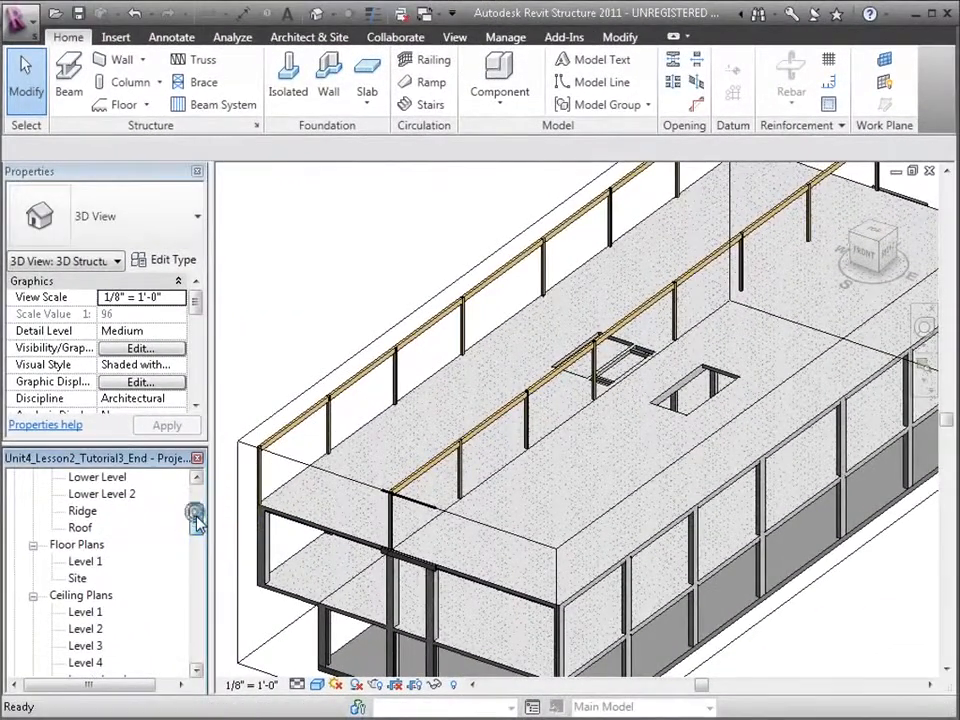
double_click(88, 630)
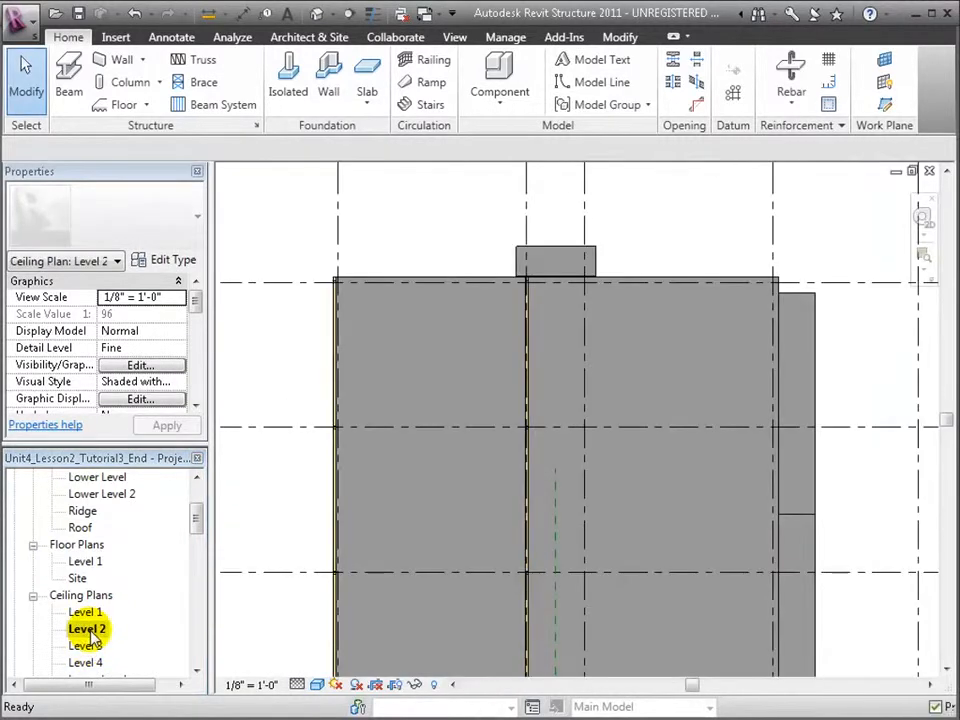
Start a beam system boundary on the Level 3 work plane and set its elevation to -0' 0 3/4".
click(196, 106)
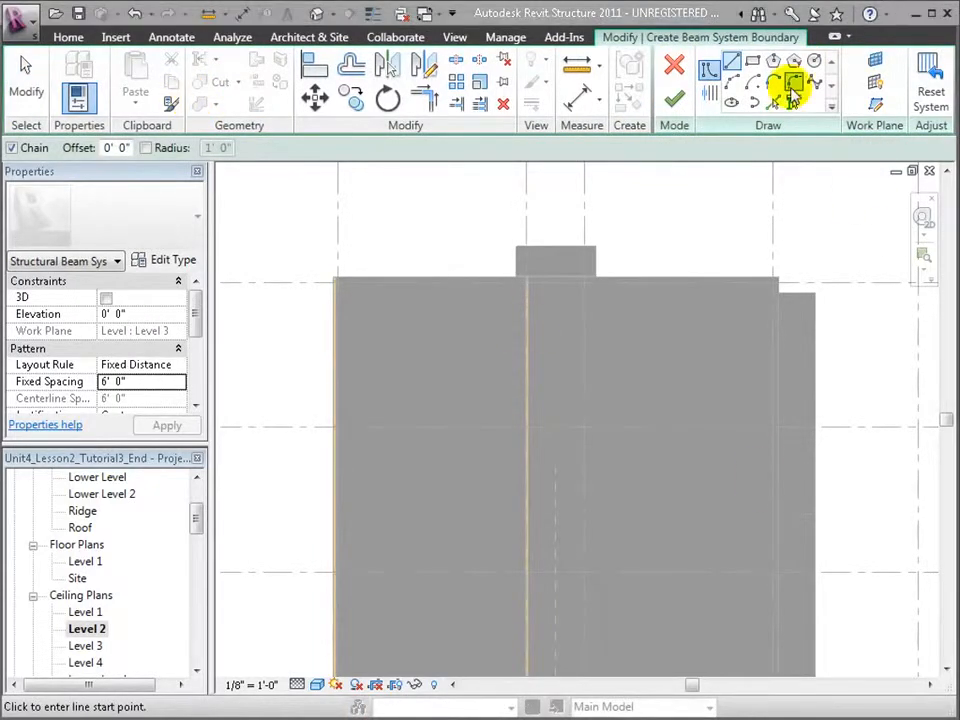
click(877, 61)
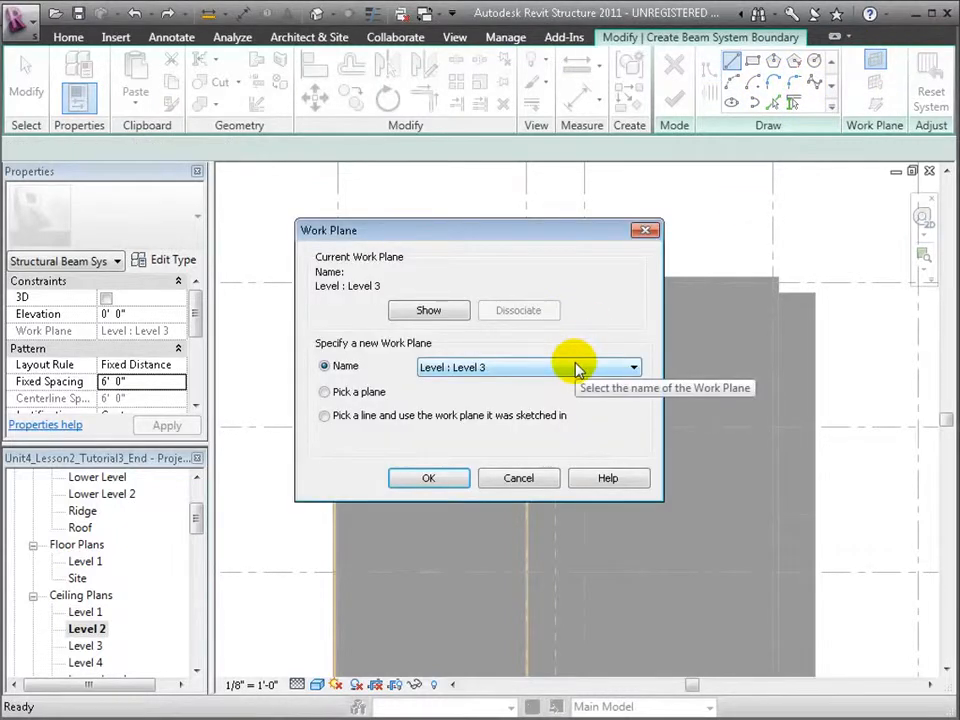
click(429, 479)
click(130, 314)
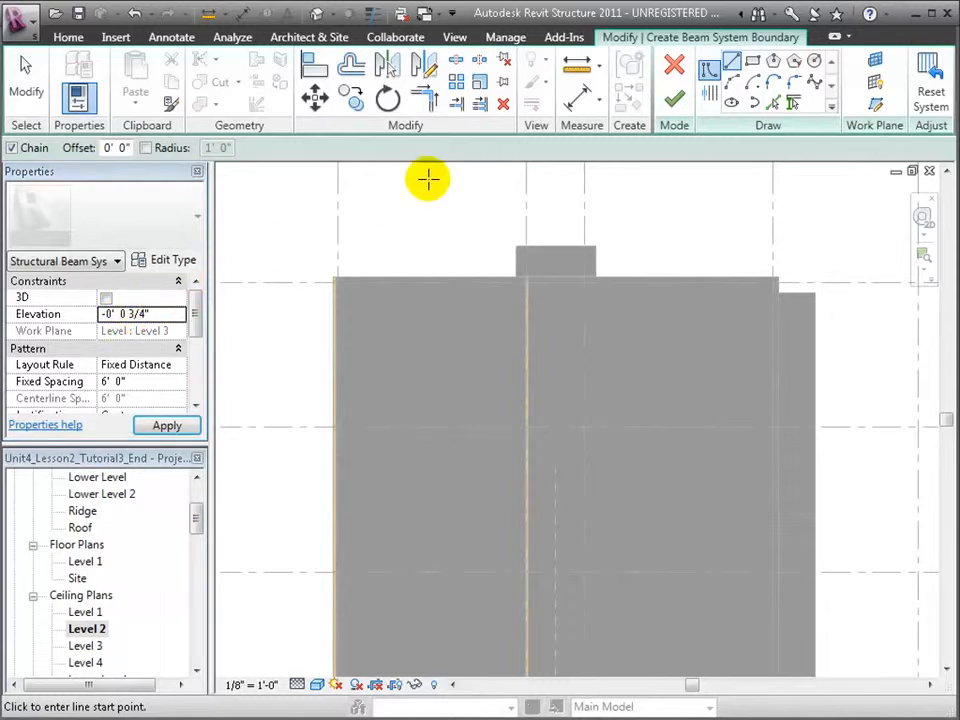
Add boundary lines from the end-bay glulam beams along grids A and B and the slab edge at the plan's upper end.
click(793, 103)
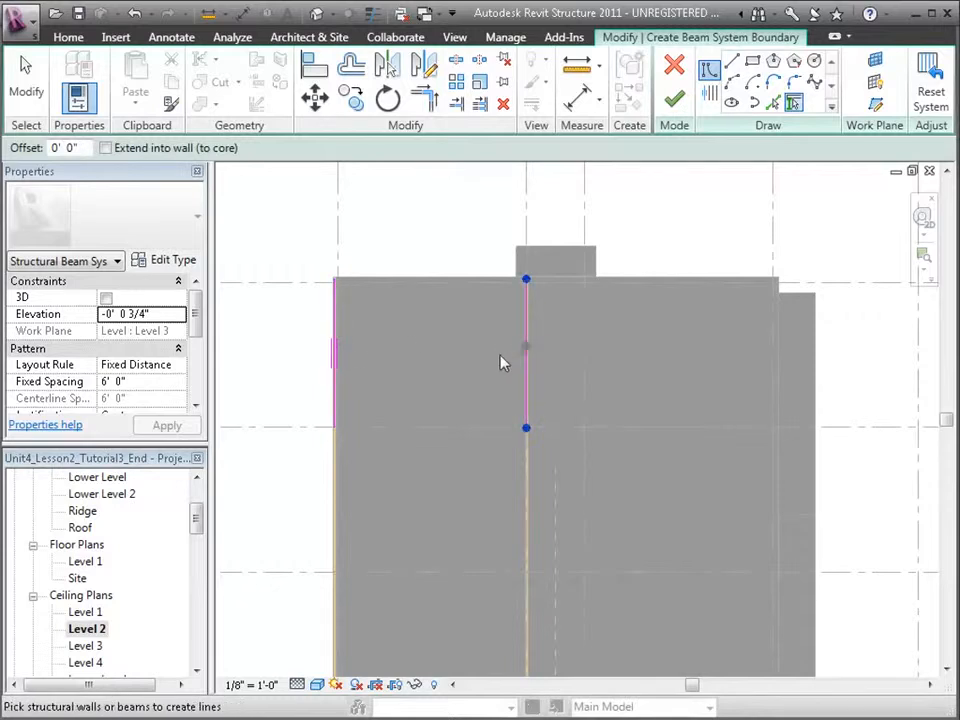
click(775, 104)
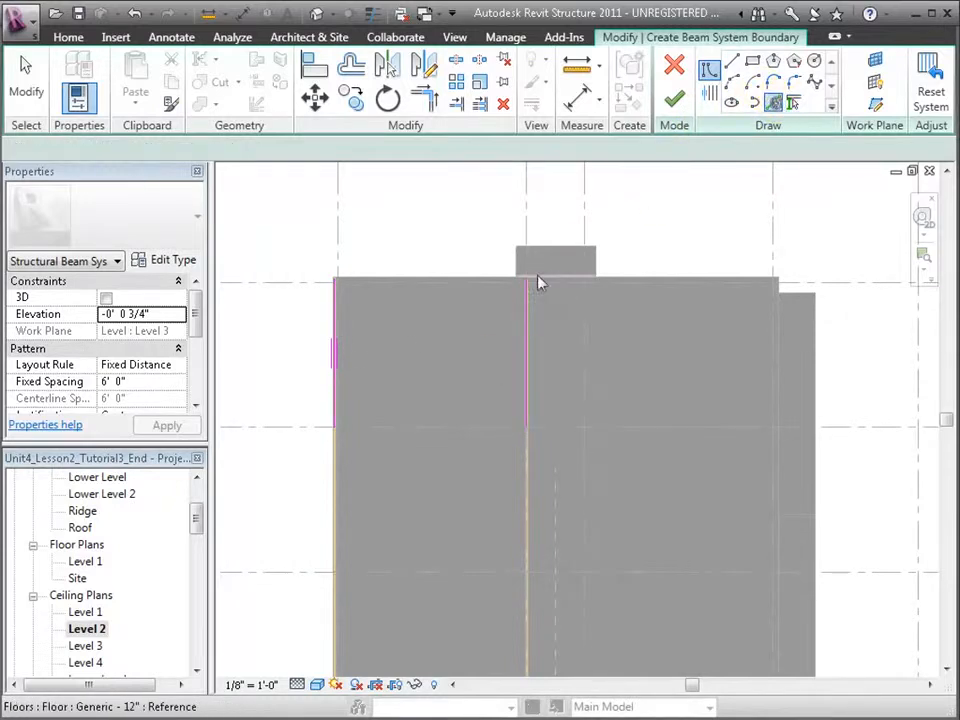
click(474, 275)
Add boundary lines along the outer edges of the stepped shaft opening beside grid B.
middle_drag(468, 431, 448, 259)
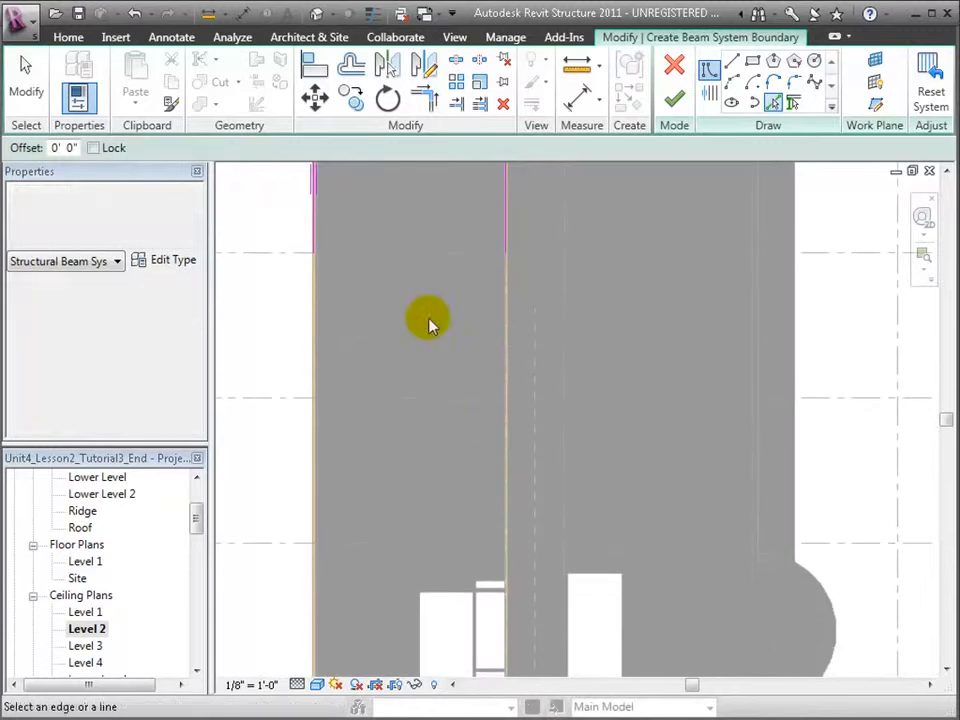
click(443, 598)
click(491, 583)
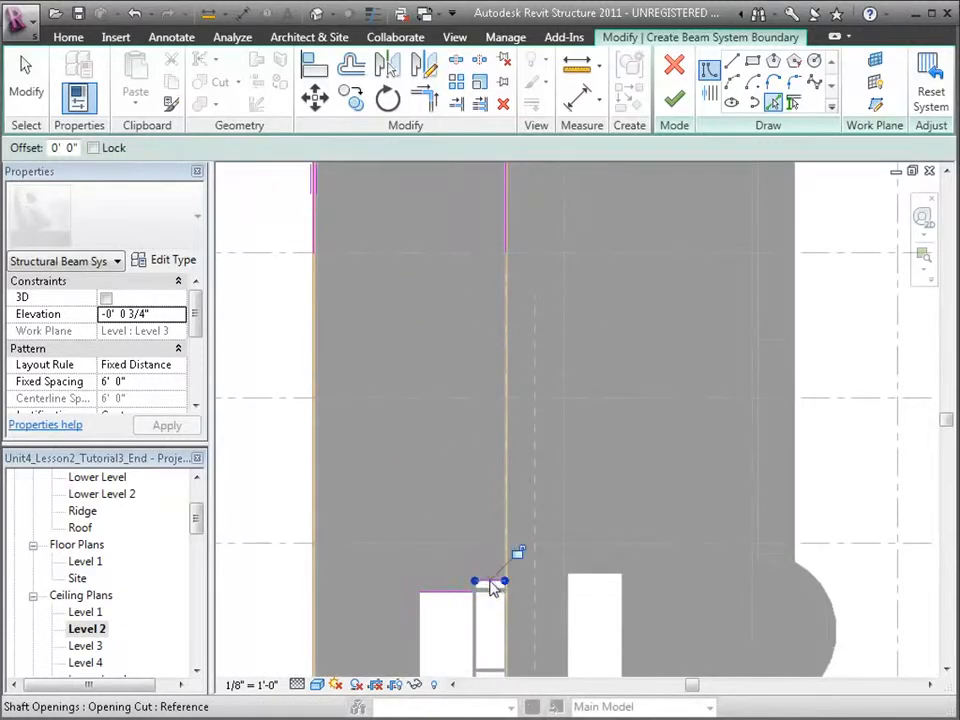
scroll(477, 593, up, 2)
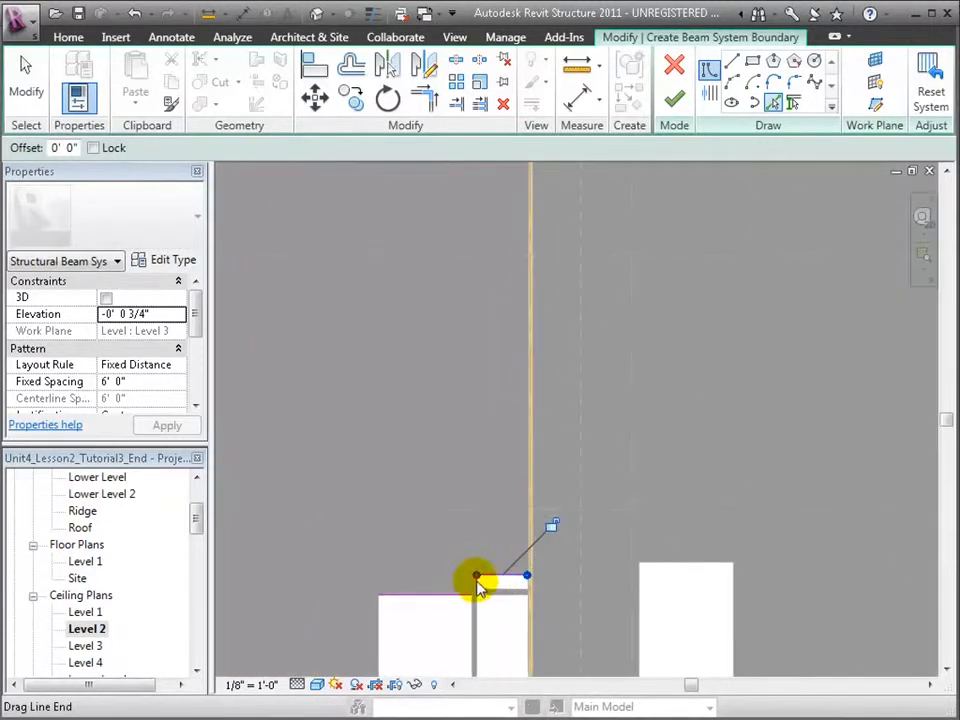
middle_drag(385, 645, 399, 407)
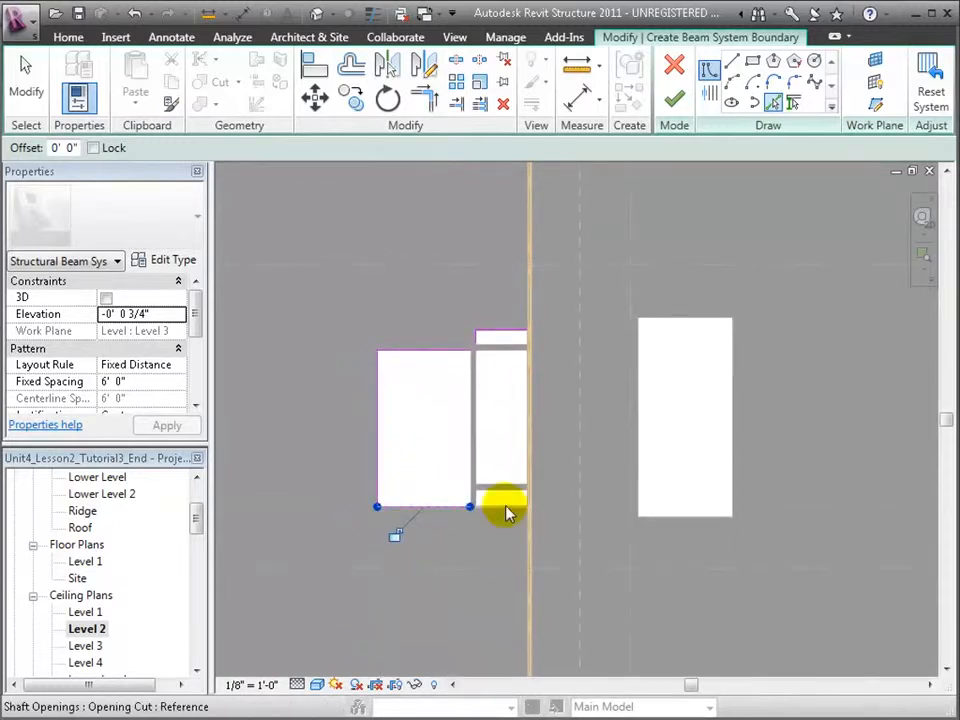
middle_drag(476, 540, 499, 375)
scroll(476, 399, down, 2)
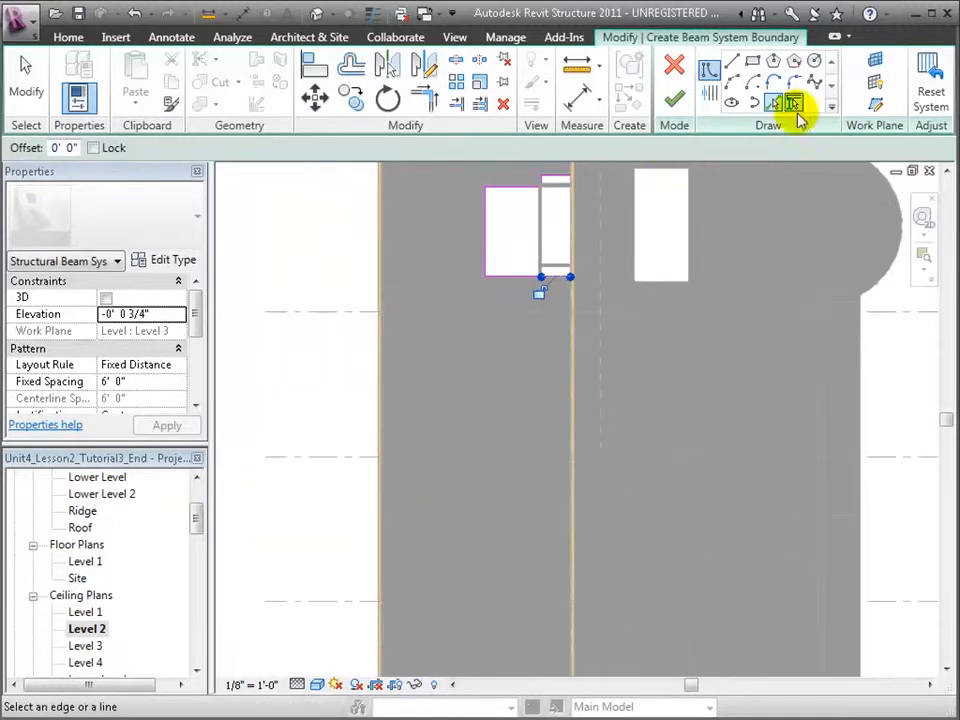
Add boundary lines from the last-bay glulam beams on grids A and B and the slab edge at the plan's lower end.
click(793, 103)
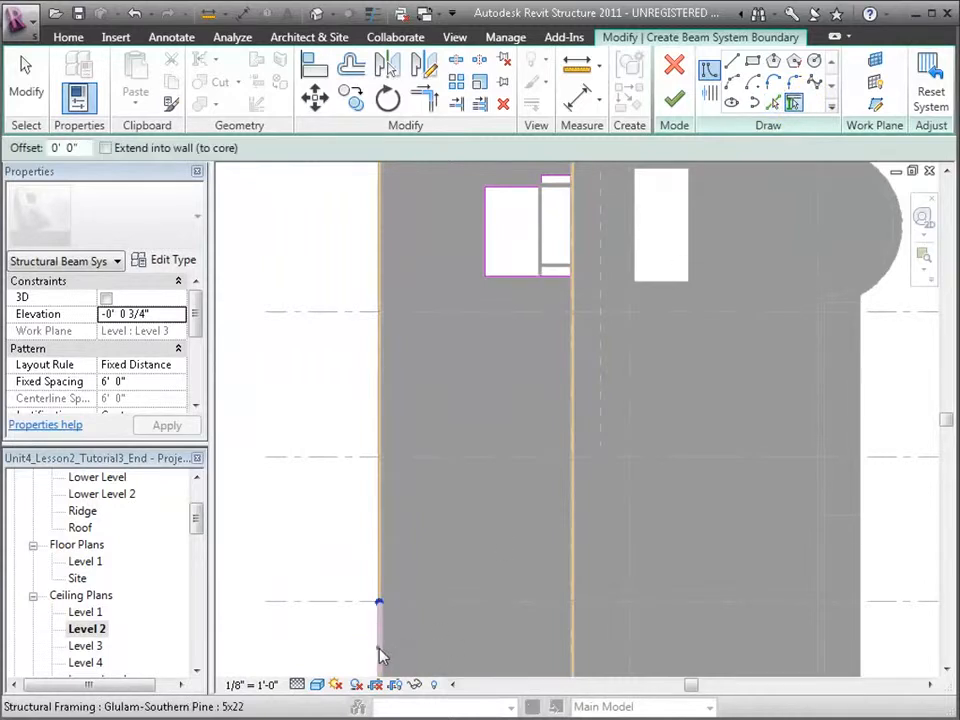
click(574, 653)
middle_drag(542, 673, 495, 474)
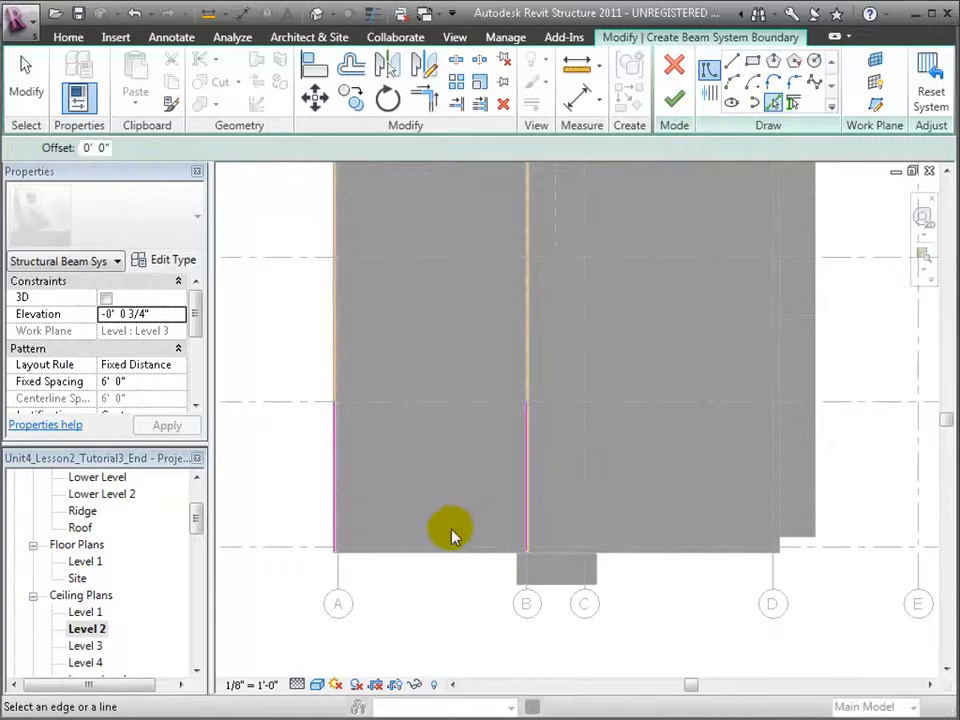
click(439, 555)
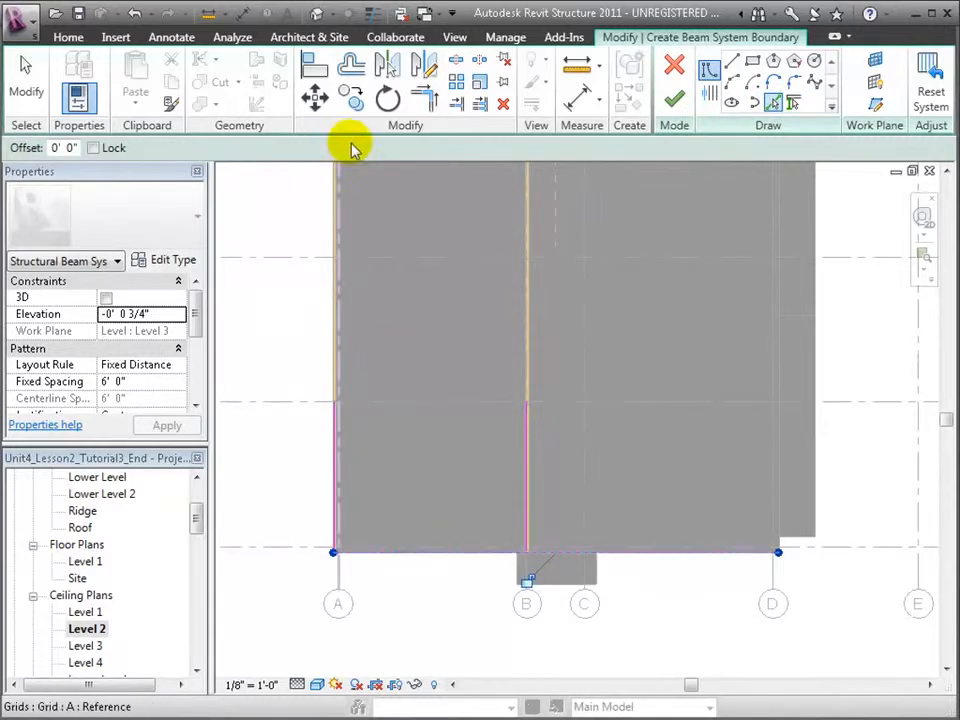
Trim the boundary lines along grids A and B to corners with the slab edge at the plan's lower end.
click(424, 99)
scroll(364, 504, up, 2)
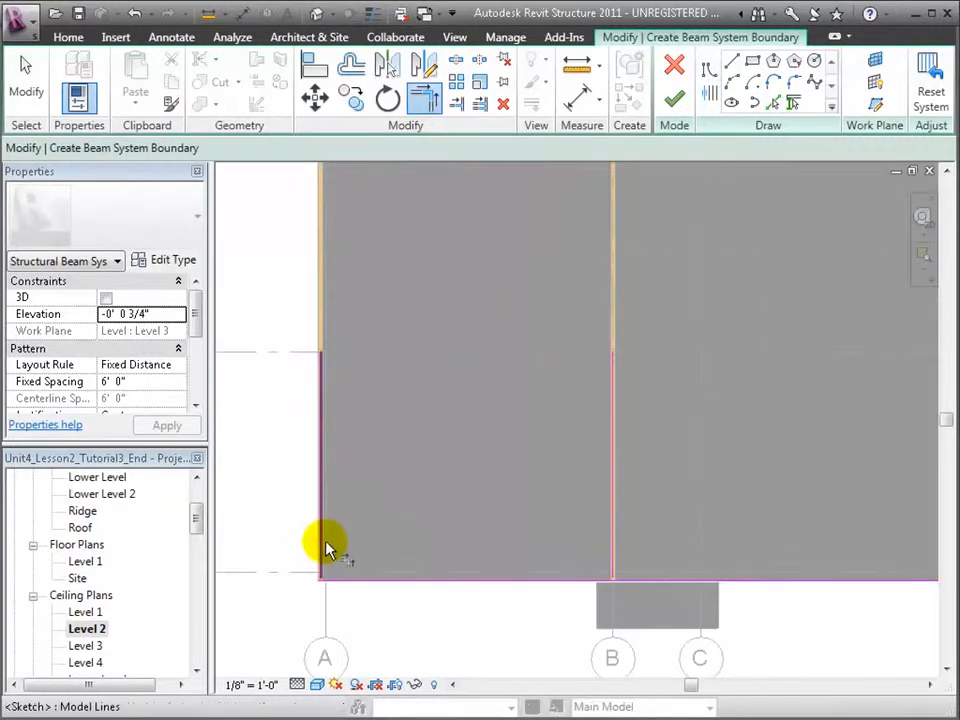
click(318, 548)
click(580, 586)
Trim the lower grid B boundary line to the shaft opening and join the boundary segments around the opening.
middle_drag(514, 266, 467, 518)
scroll(478, 540, down, 1)
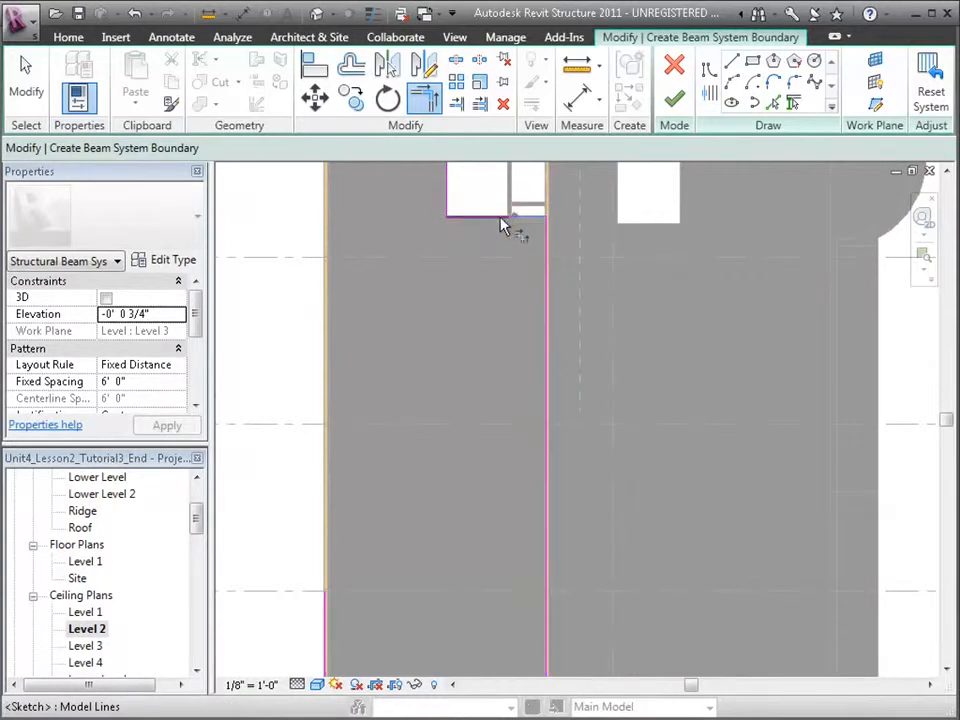
middle_drag(447, 256, 446, 396)
click(432, 376)
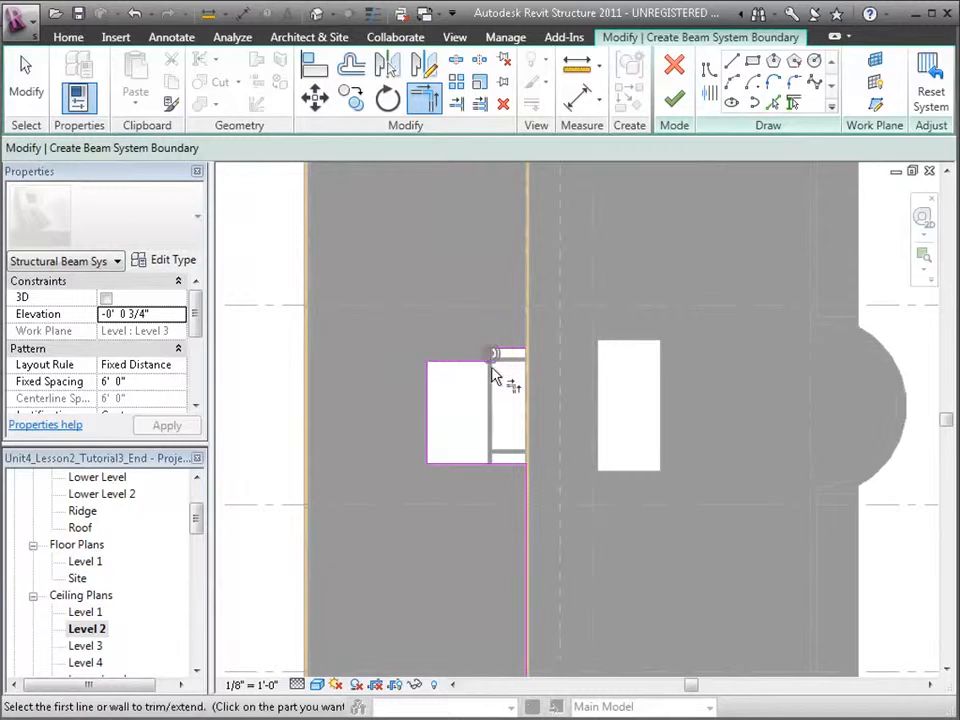
Trim the remaining boundary lines at the plan's upper end and along grids A and B to close the outline.
mouse_move(448, 233)
middle_down()
mouse_move(432, 318)
mouse_move(386, 437)
middle_up()
mouse_move(373, 350)
middle_down()
mouse_move(403, 386)
mouse_move(352, 522)
middle_up()
scroll(352, 522, down, 3)
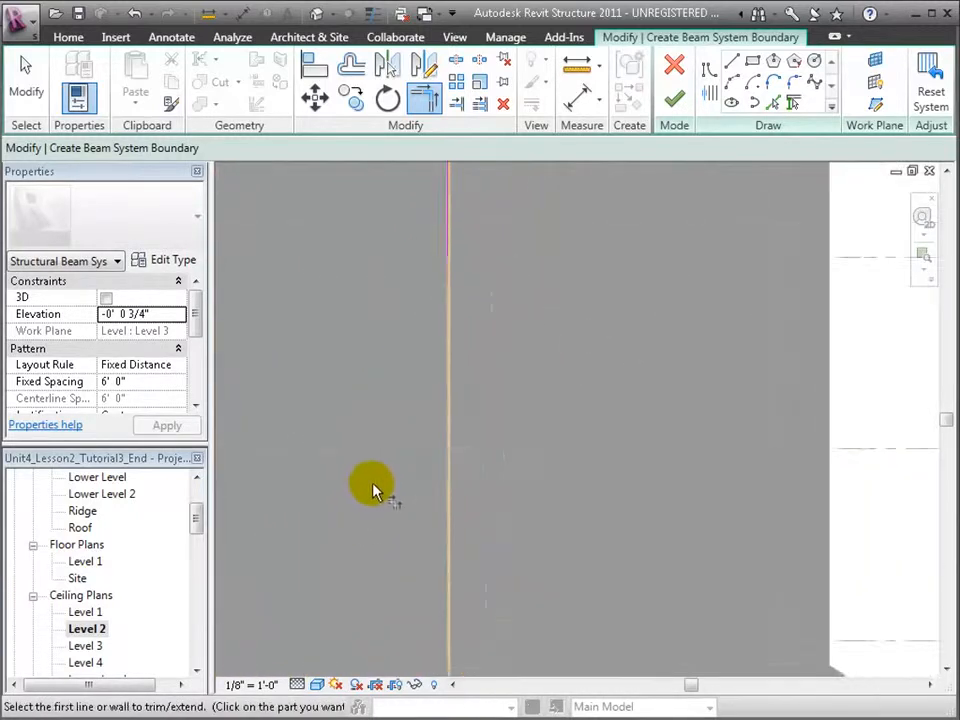
click(433, 668)
click(360, 379)
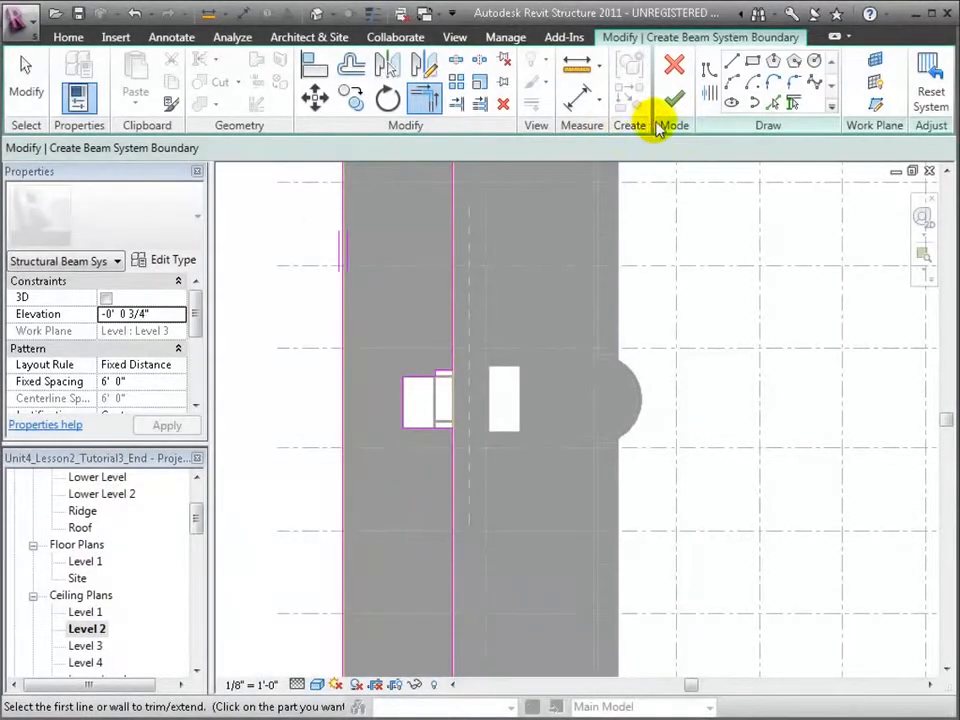
Set the beam direction parallel to the boundary's end edge between grids A and B, and check the outline.
click(714, 96)
mouse_move(563, 573)
middle_down()
mouse_move(536, 491)
mouse_move(540, 419)
middle_up()
scroll(407, 555, up, 5)
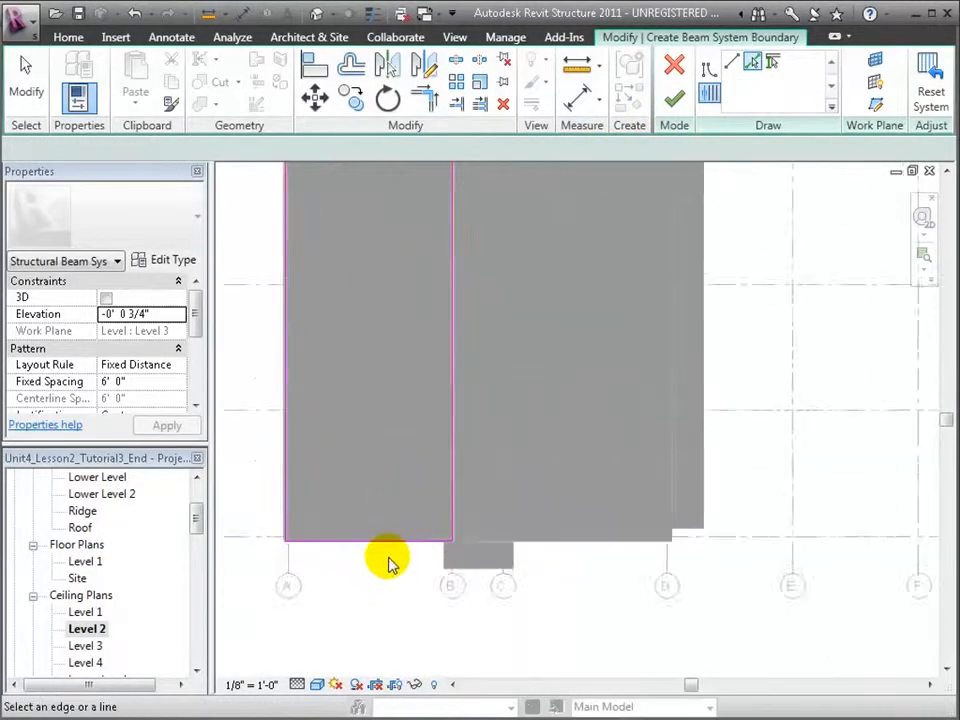
middle_drag(370, 540, 510, 471)
scroll(525, 500, down, 2)
middle_drag(489, 317, 481, 638)
scroll(479, 640, down, 1)
middle_drag(465, 311, 418, 548)
scroll(418, 548, down, 2)
middle_drag(451, 305, 446, 386)
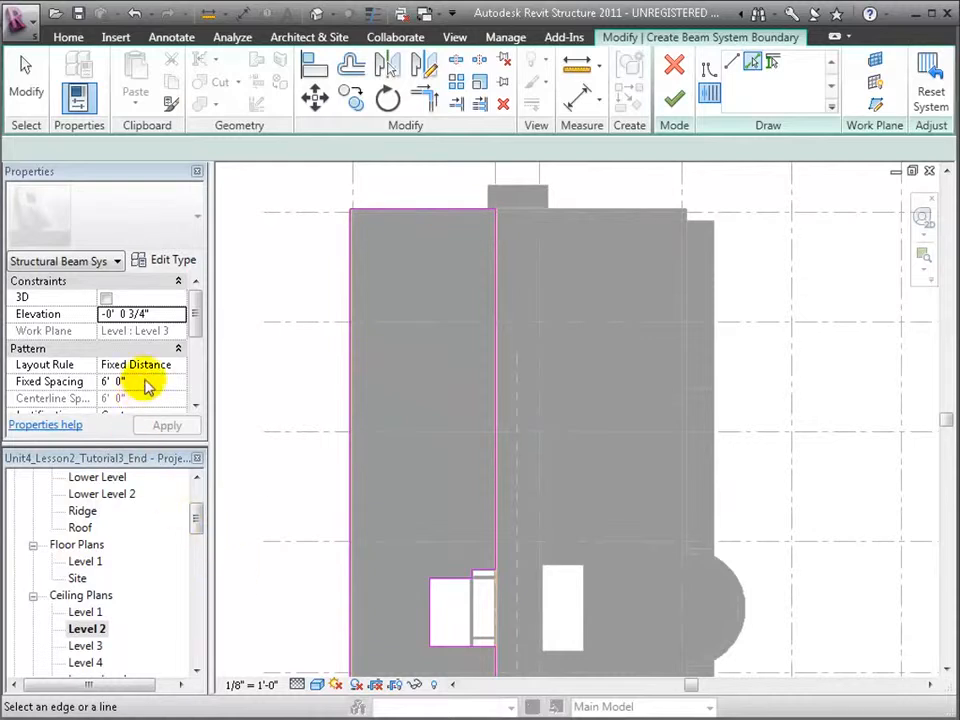
Set the beam system's fixed spacing to 2' 0" and open the choice of beam types.
drag(197, 303, 197, 308)
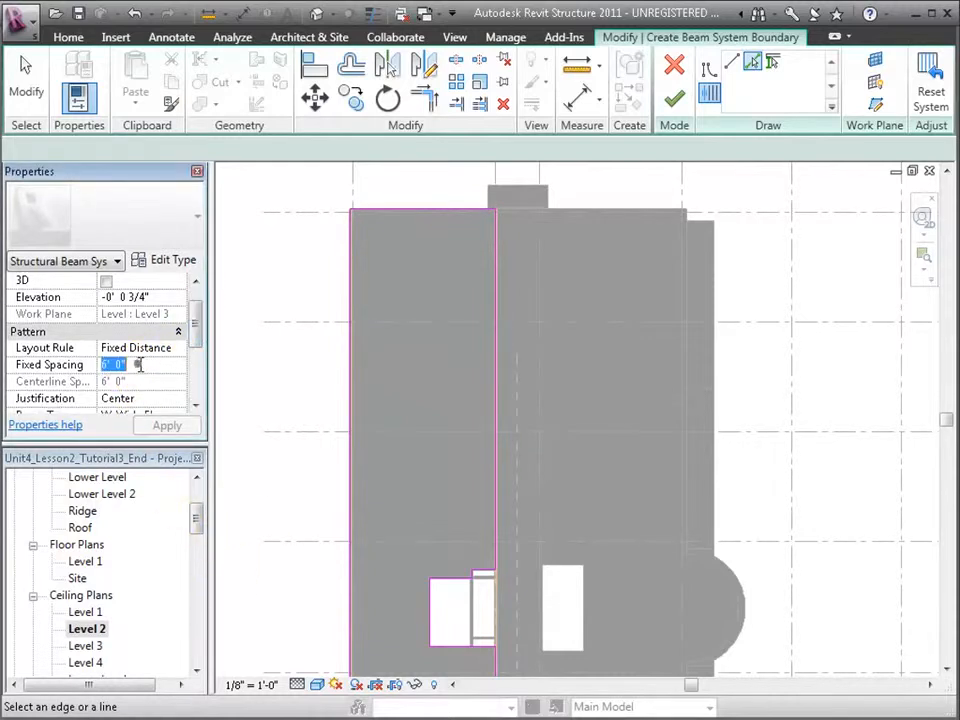
scroll(143, 372, down, 2)
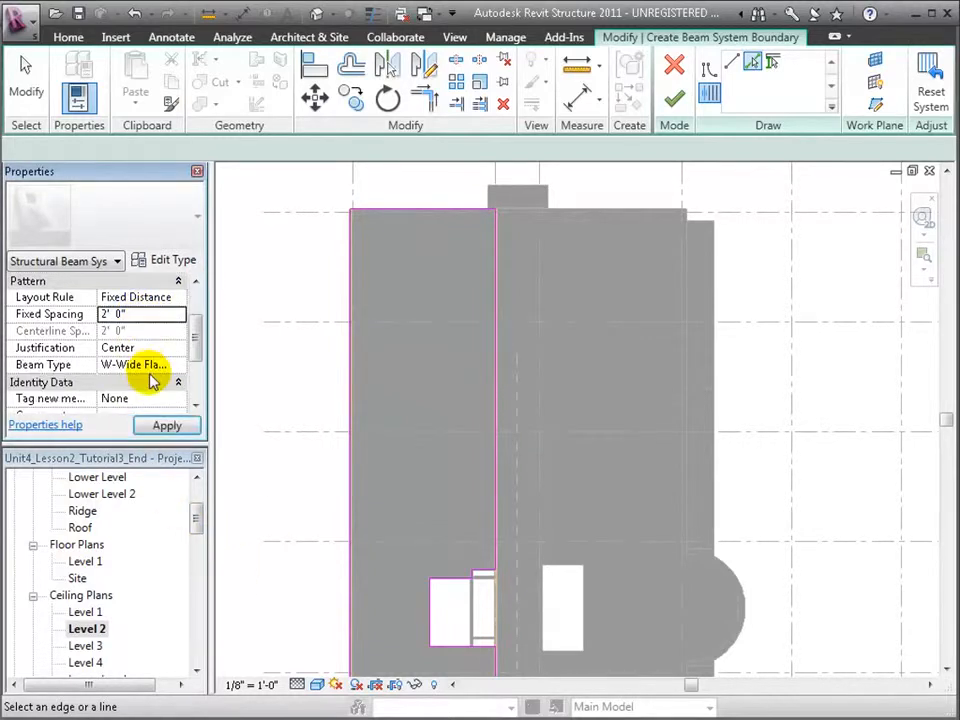
click(180, 366)
click(181, 367)
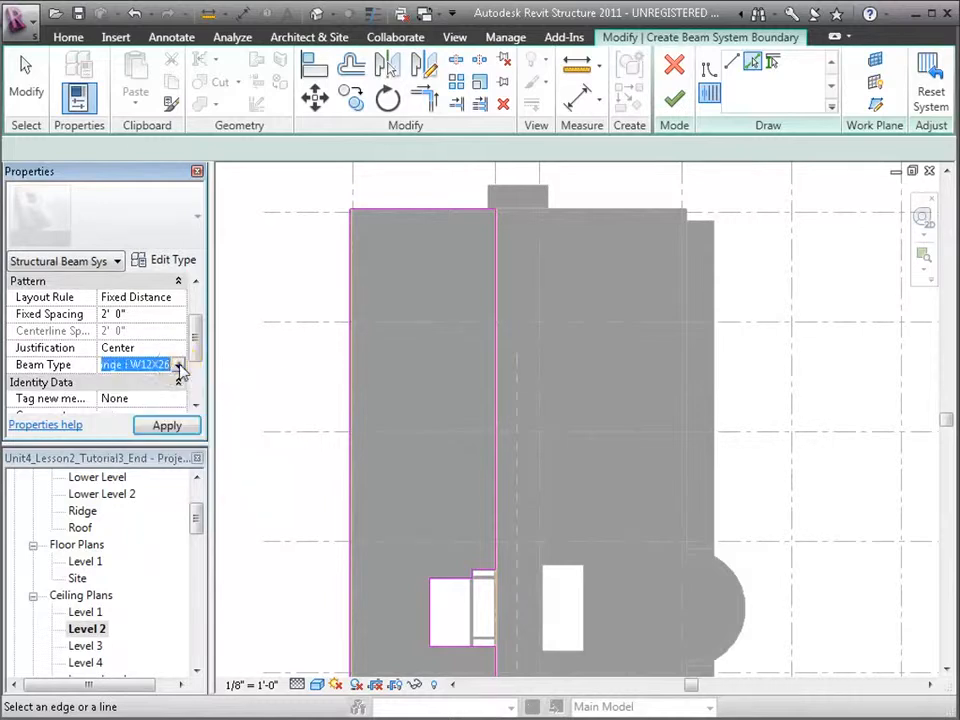
Open the TJL Wood Open Web Joist family from the library's Wood framing folder for loading.
click(115, 37)
click(432, 93)
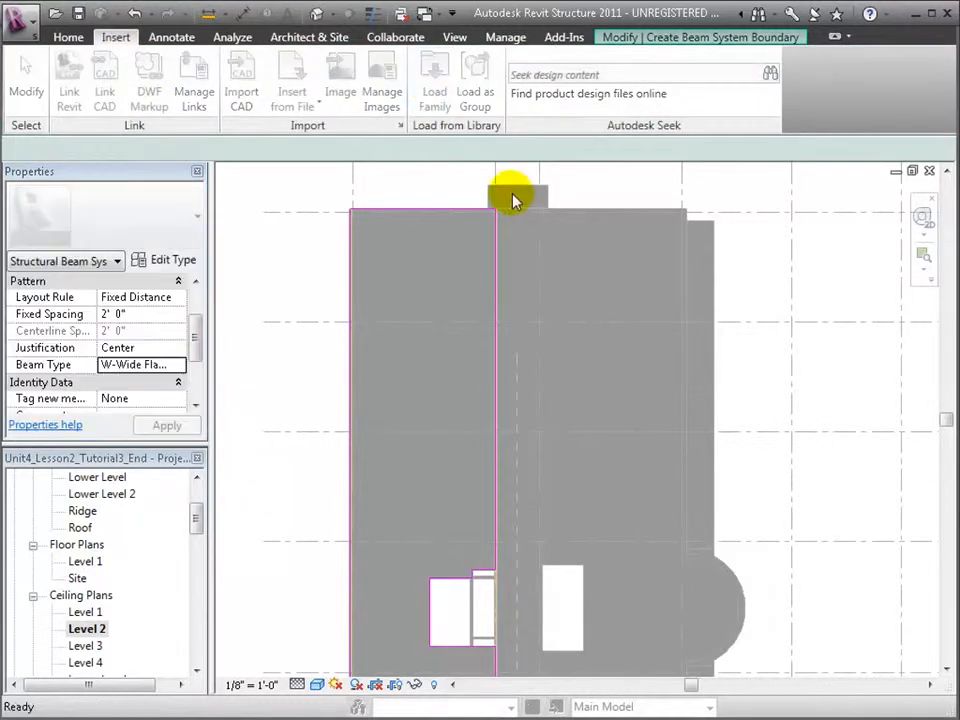
click(300, 364)
double_click(300, 364)
double_click(314, 297)
double_click(313, 293)
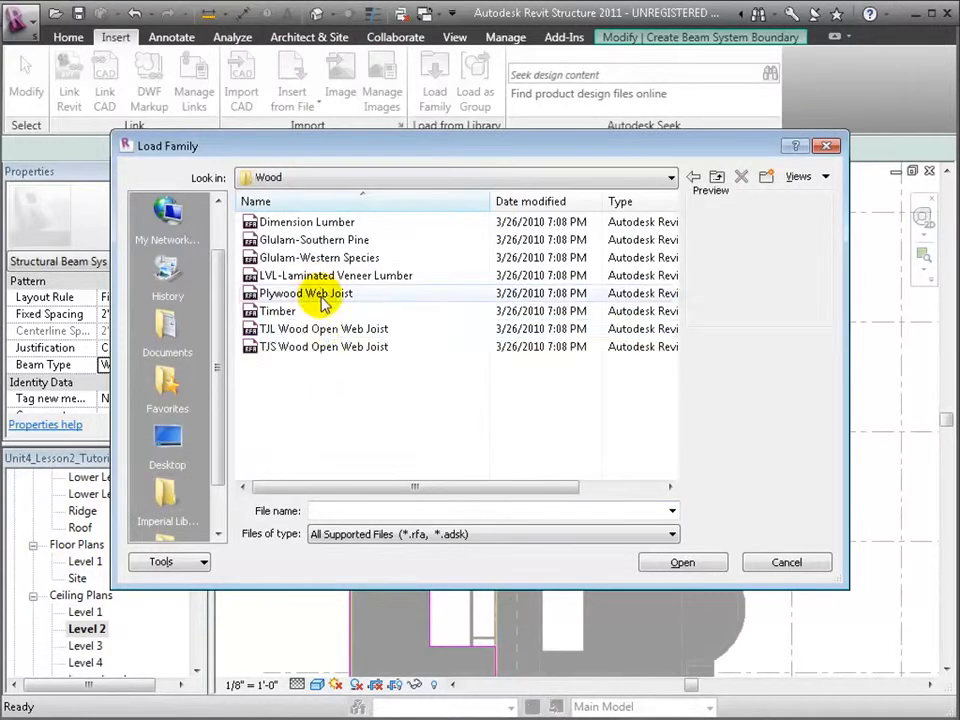
click(326, 331)
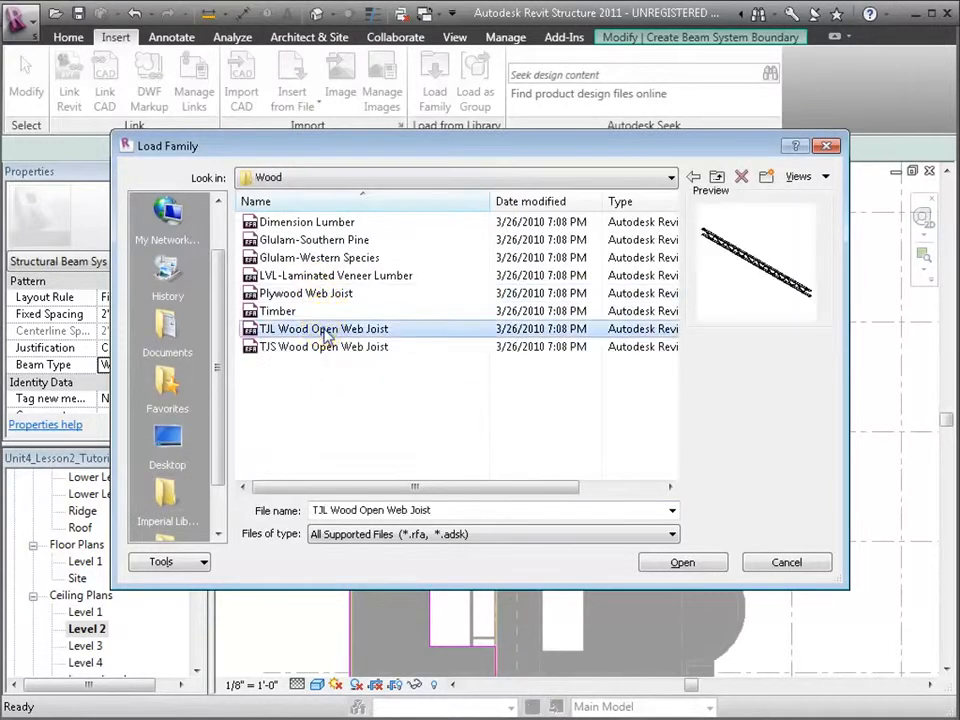
click(683, 564)
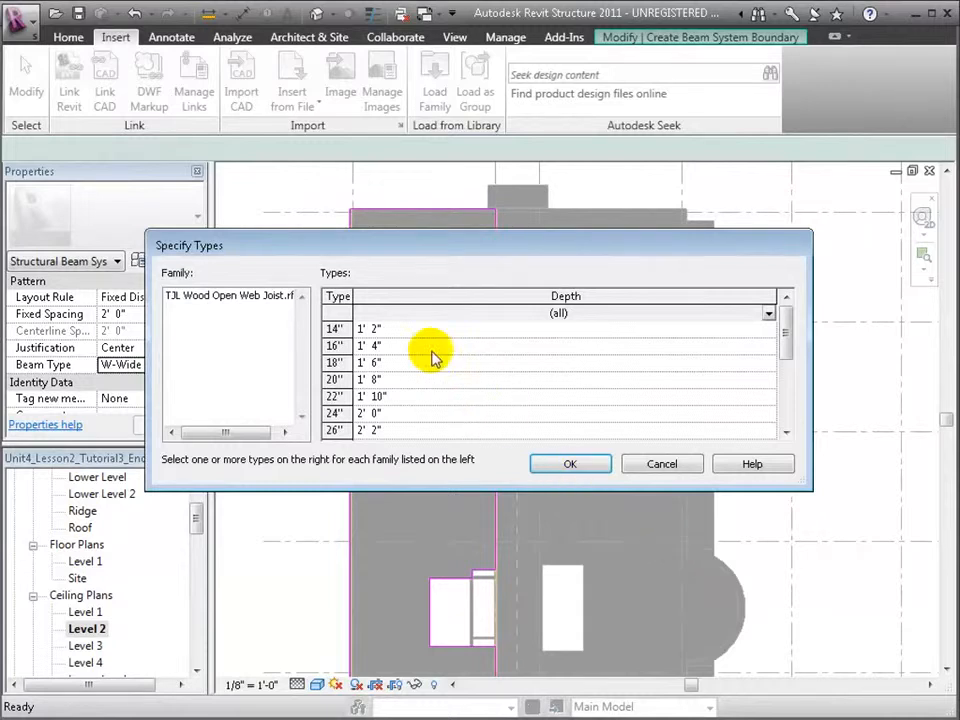
Load the 14" and 16" types of the TJL Wood Open Web Joist family.
click(333, 329)
shift+click(333, 345)
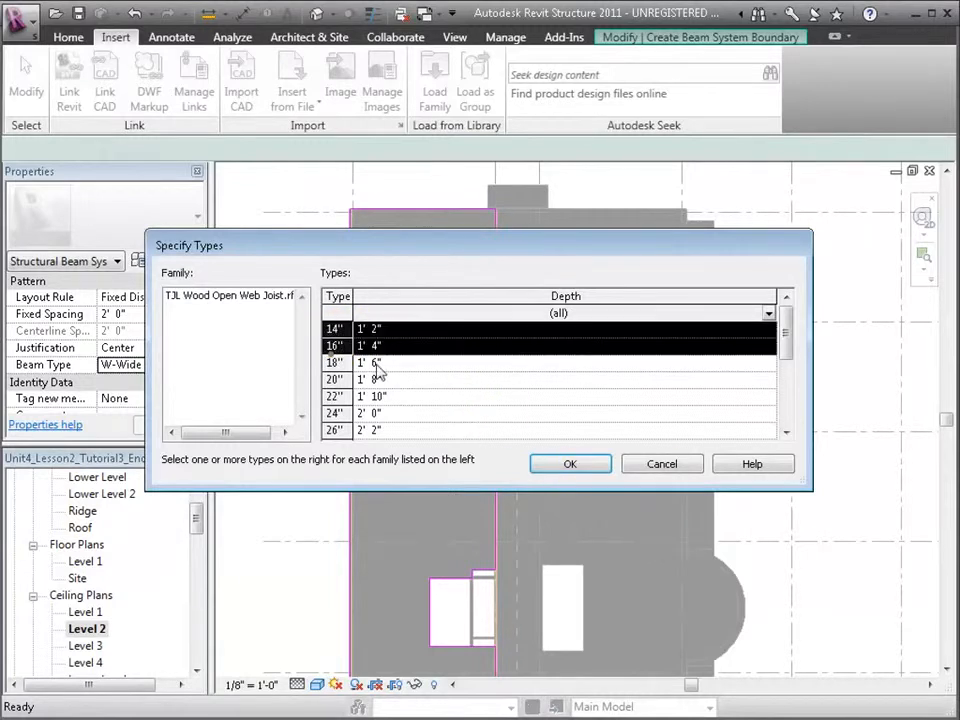
click(643, 474)
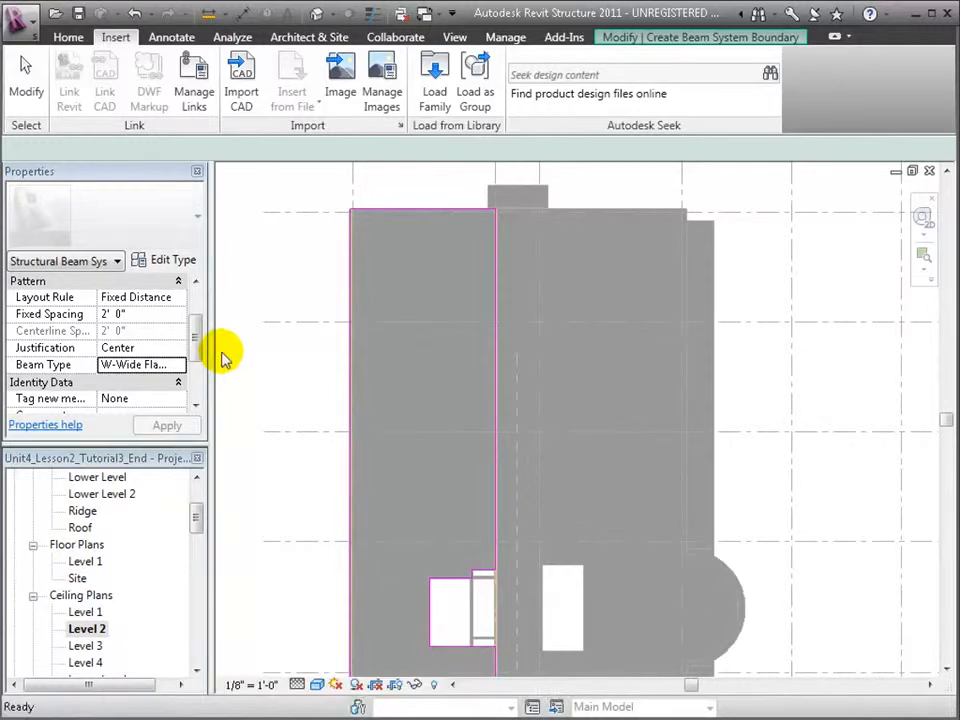
Set the beam system's beam type to TJL Wood Open Web Joist : 16" and finish the boundary sketch.
click(180, 366)
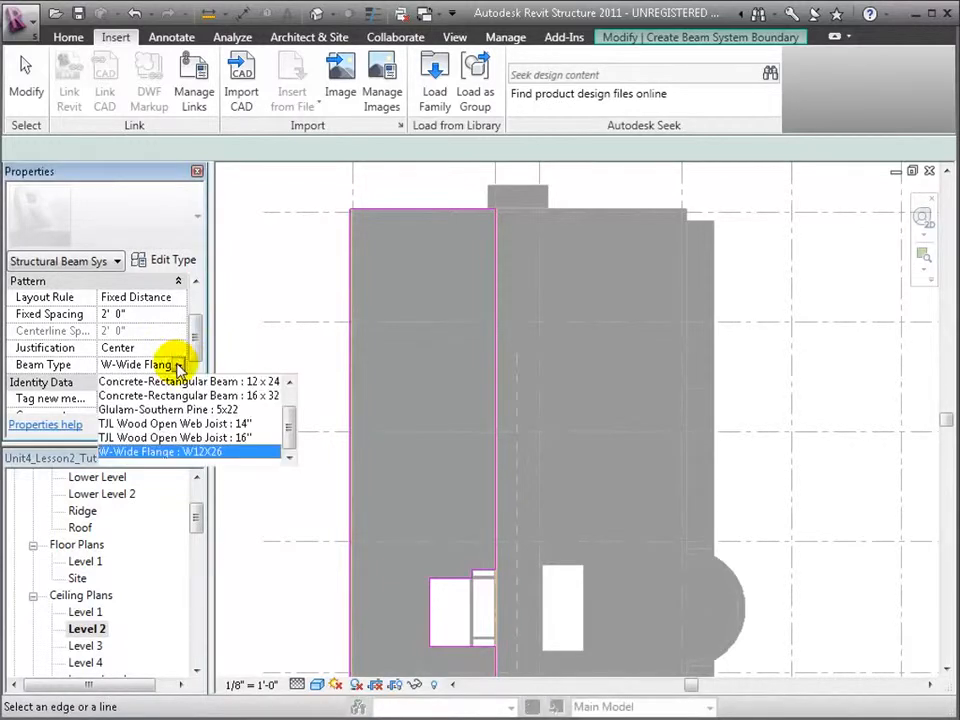
click(190, 438)
click(172, 428)
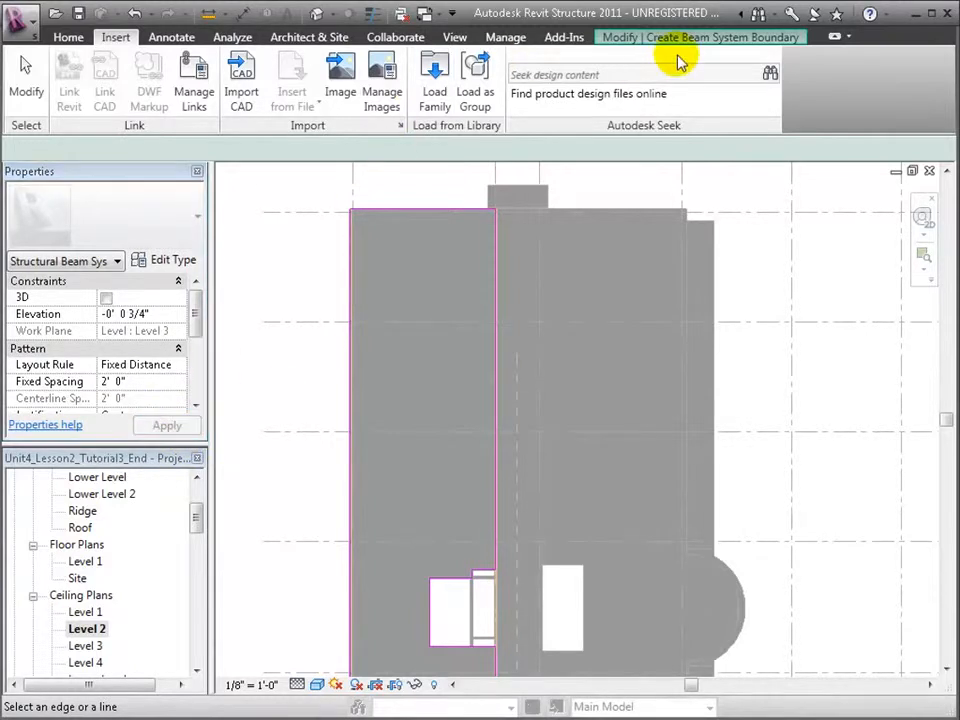
click(640, 38)
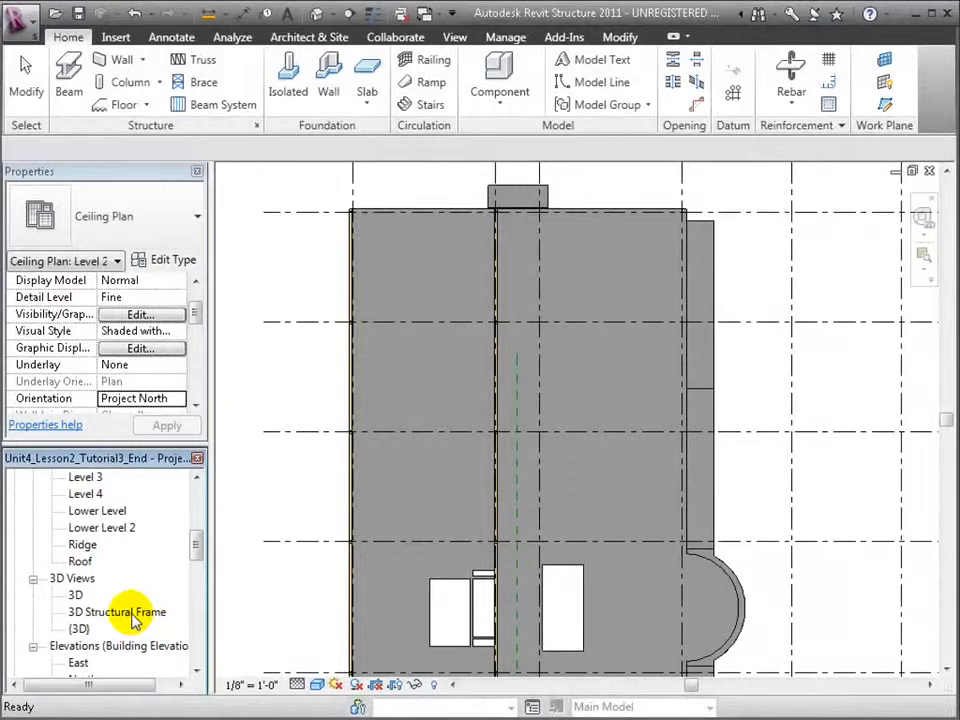
Open the 3D Structural Frame view and examine the joist beam system.
double_click(132, 613)
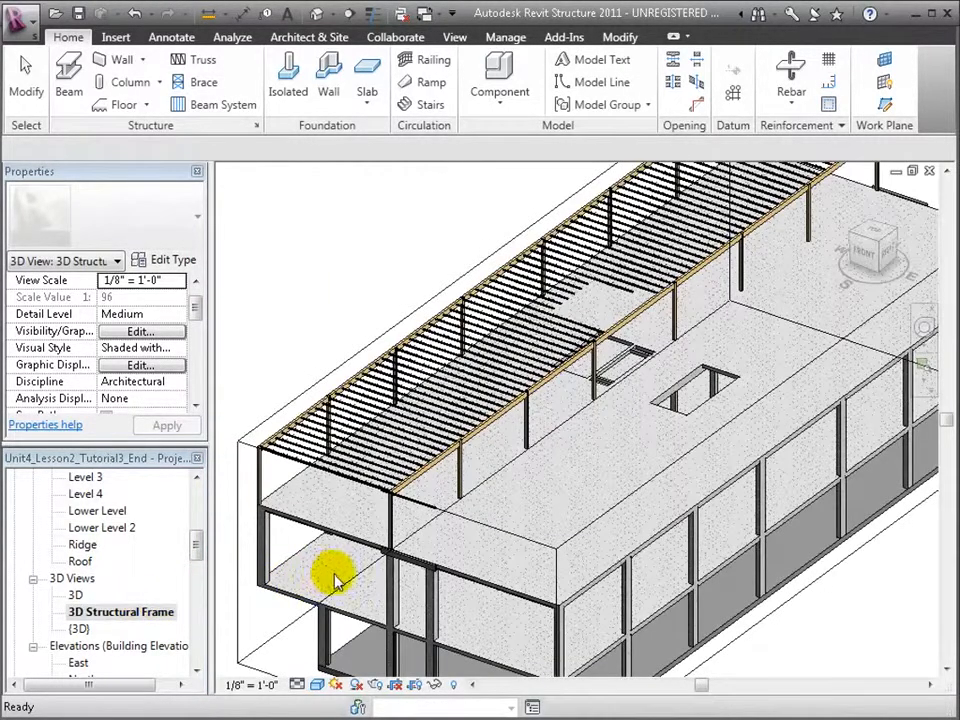
click(370, 470)
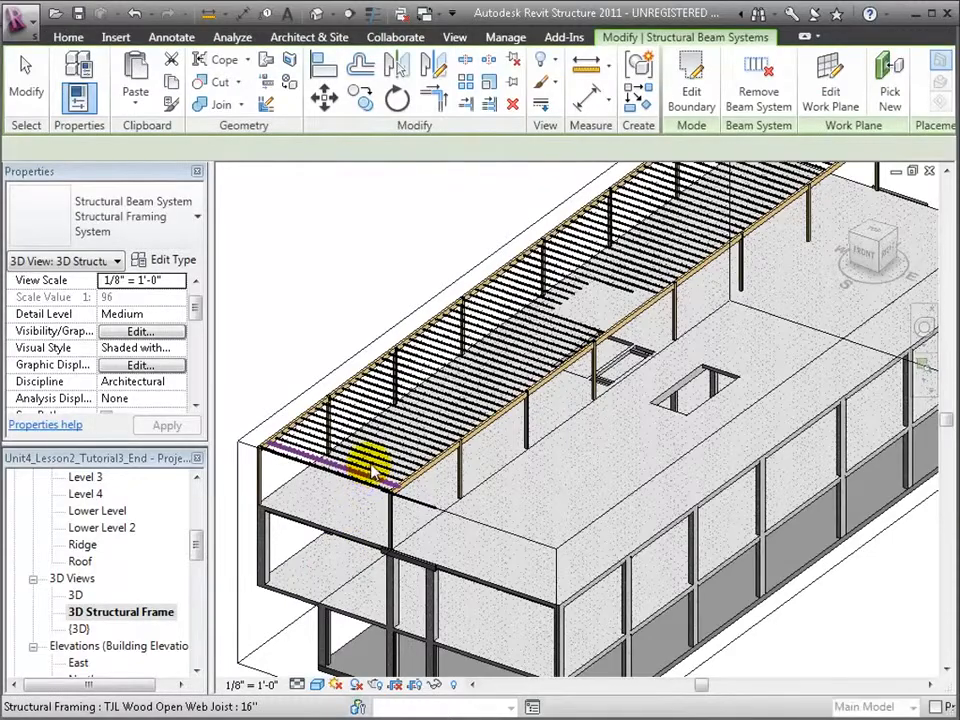
scroll(390, 452, up, 1)
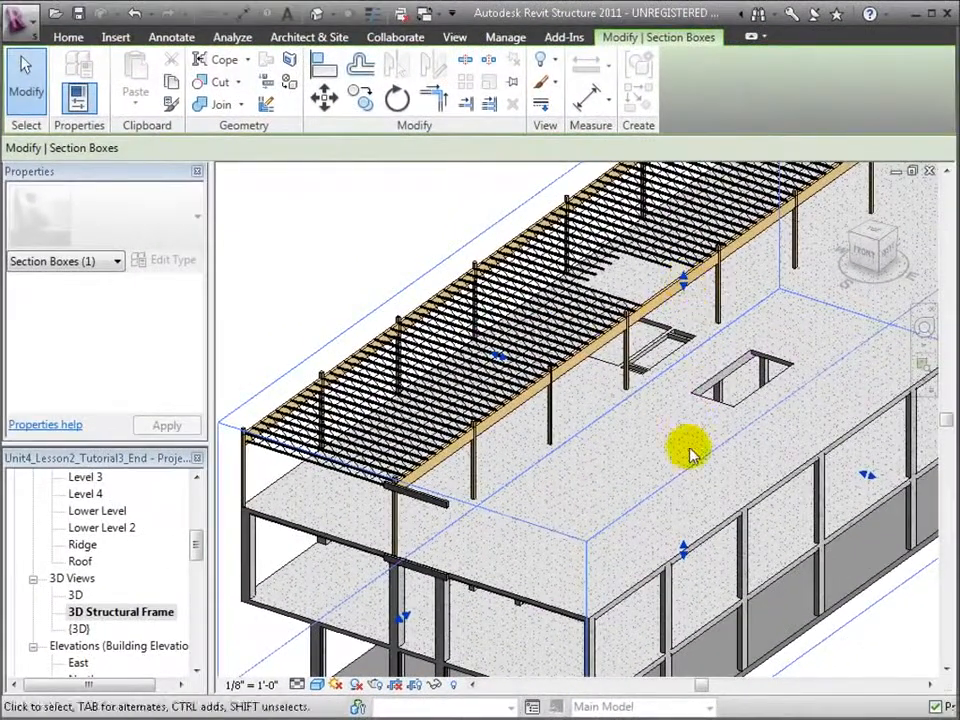
Reveal the hidden elements, unhide the Generic - 12" floor at Level 3 in this view, and leave the reveal mode.
click(452, 686)
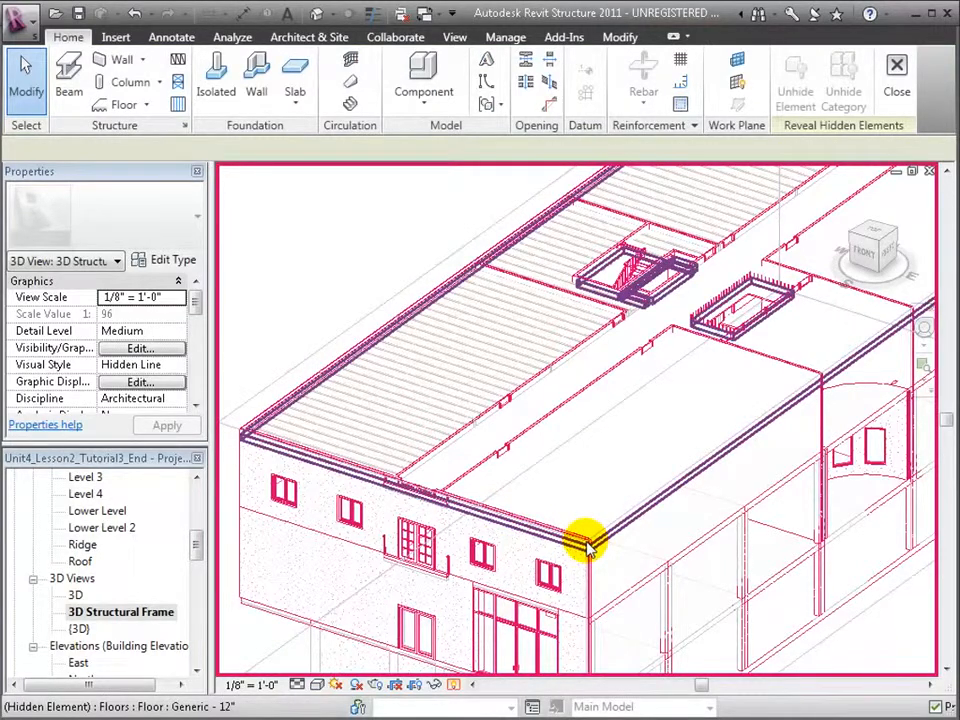
click(588, 545)
right_click(588, 545)
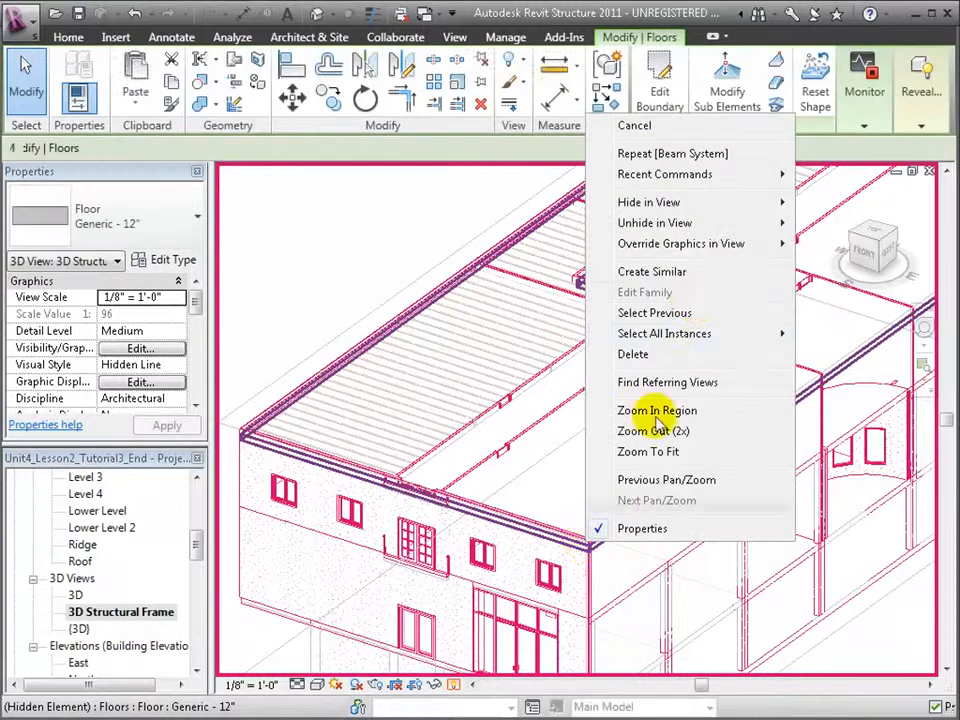
mouse_move(697, 223)
click(842, 223)
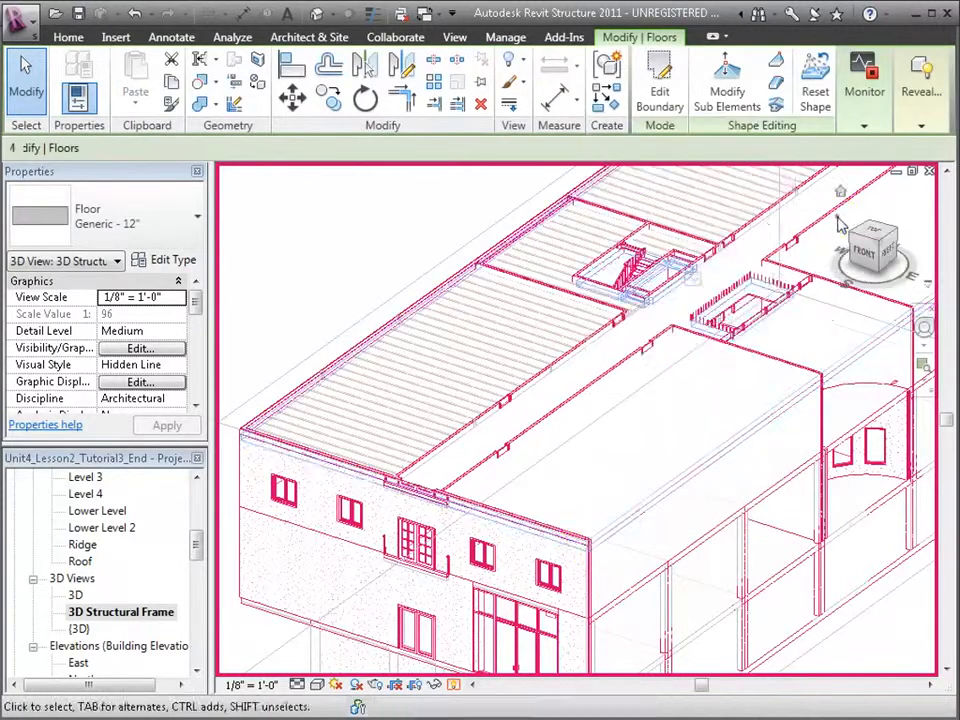
click(454, 686)
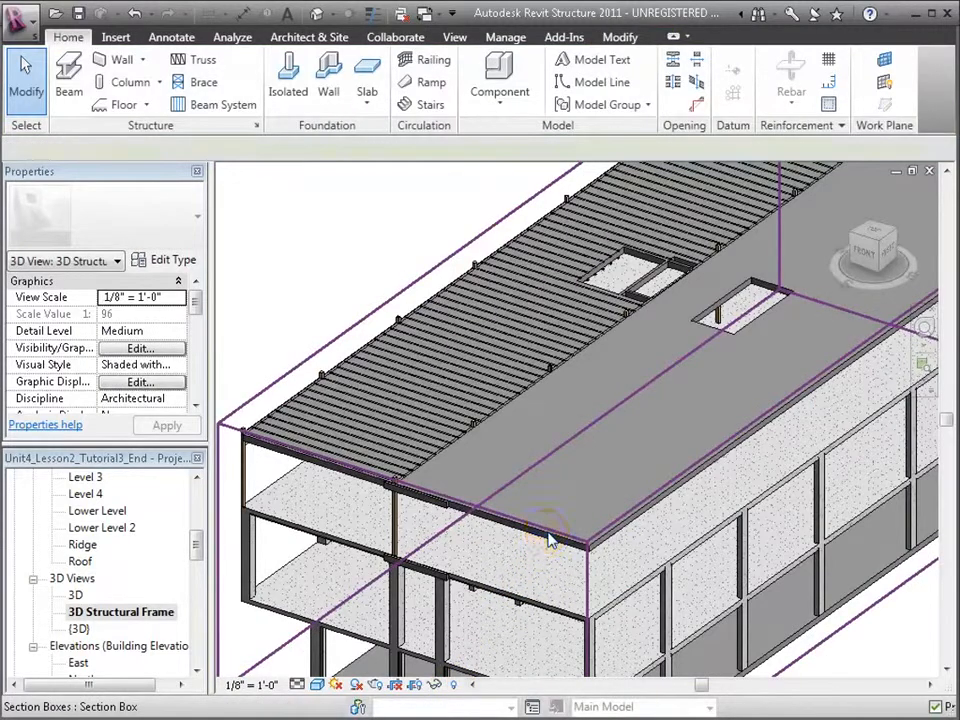
Change the Level 3 floor's type to Plywood floor and inspect it over the joists.
click(548, 536)
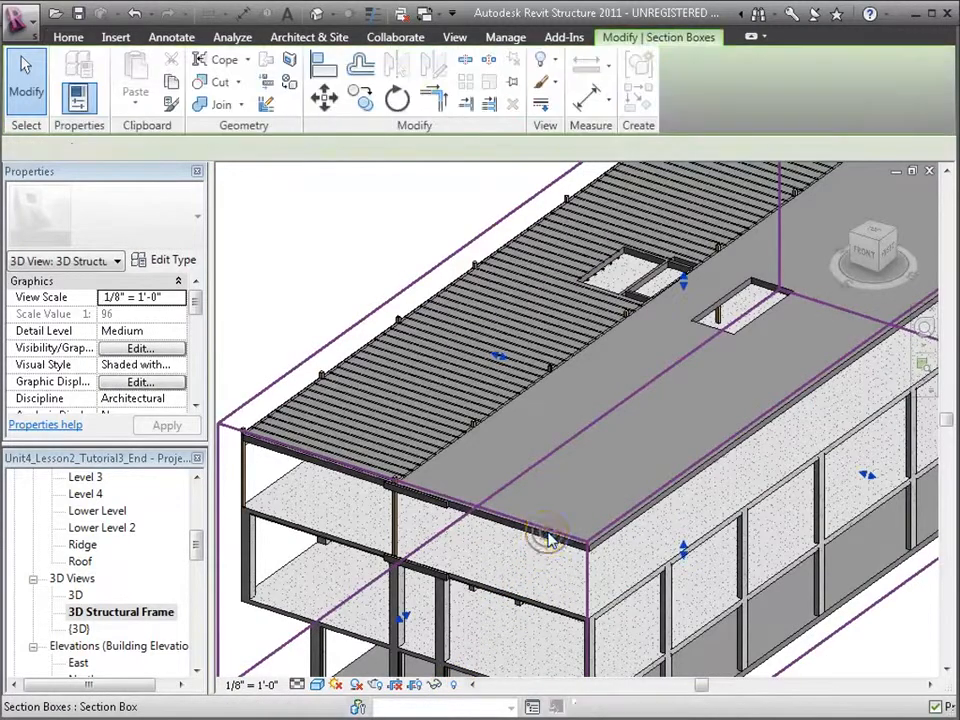
click(598, 555)
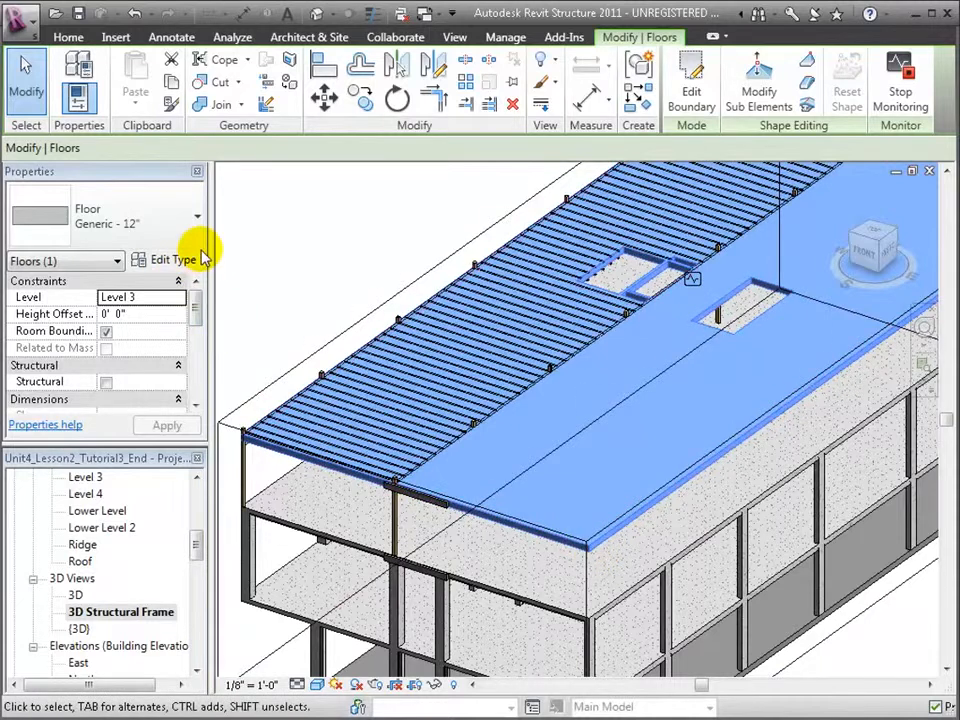
click(197, 216)
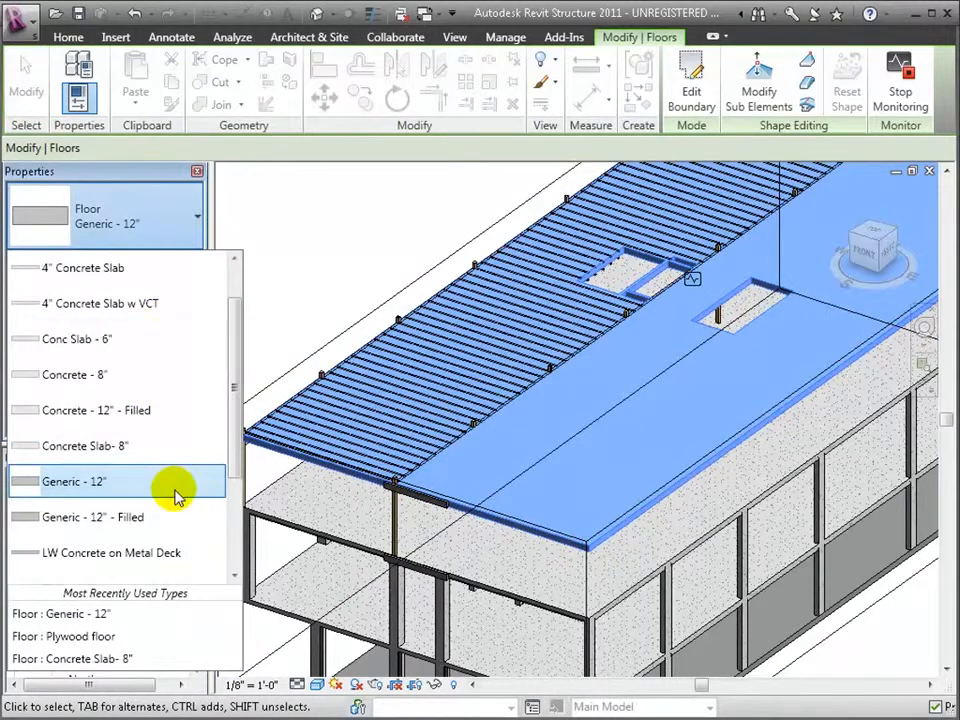
scroll(185, 520, down, 2)
click(175, 424)
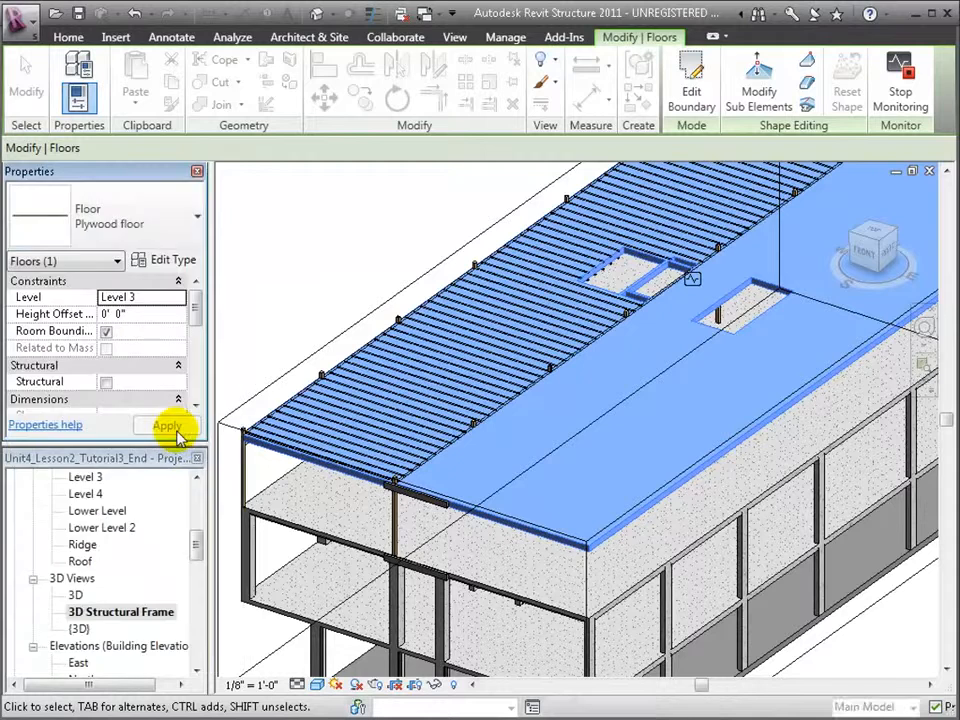
click(873, 651)
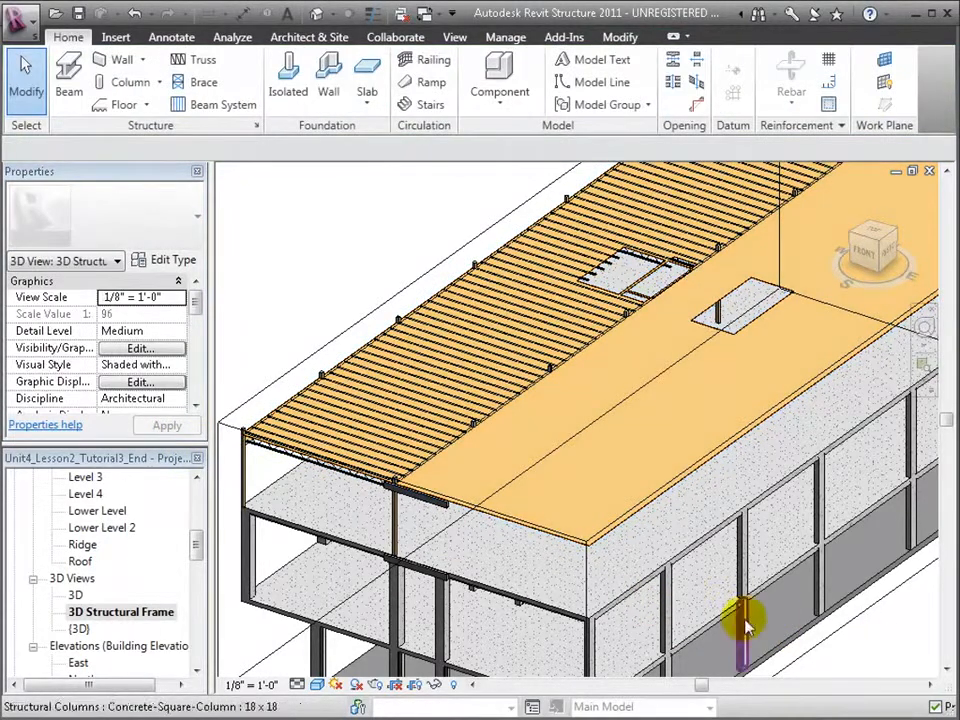
scroll(388, 410, up, 4)
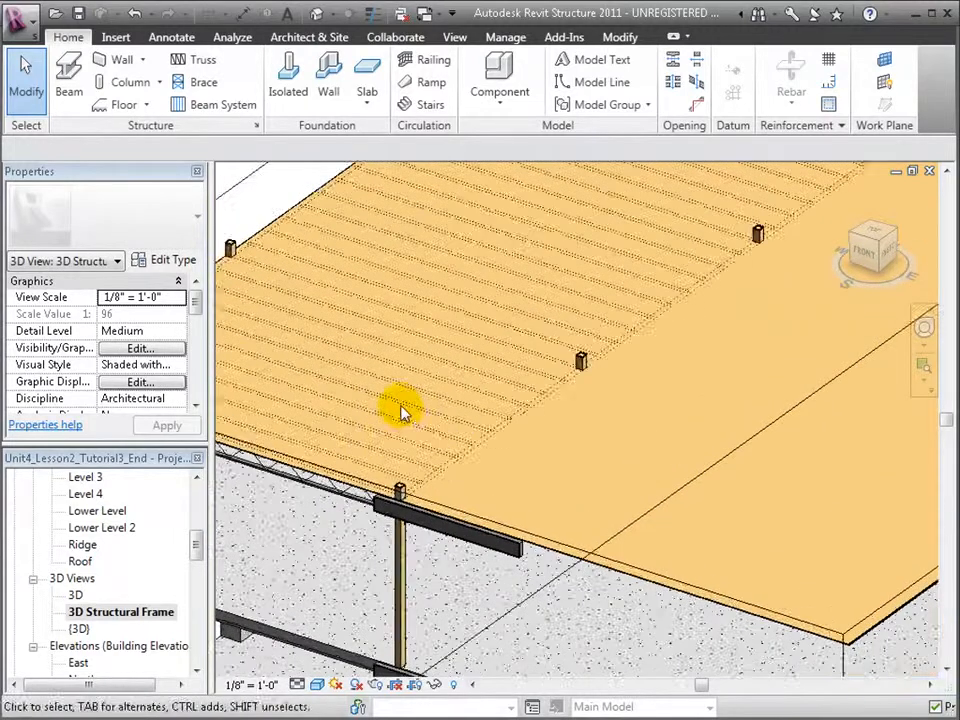
scroll(401, 410, up, 2)
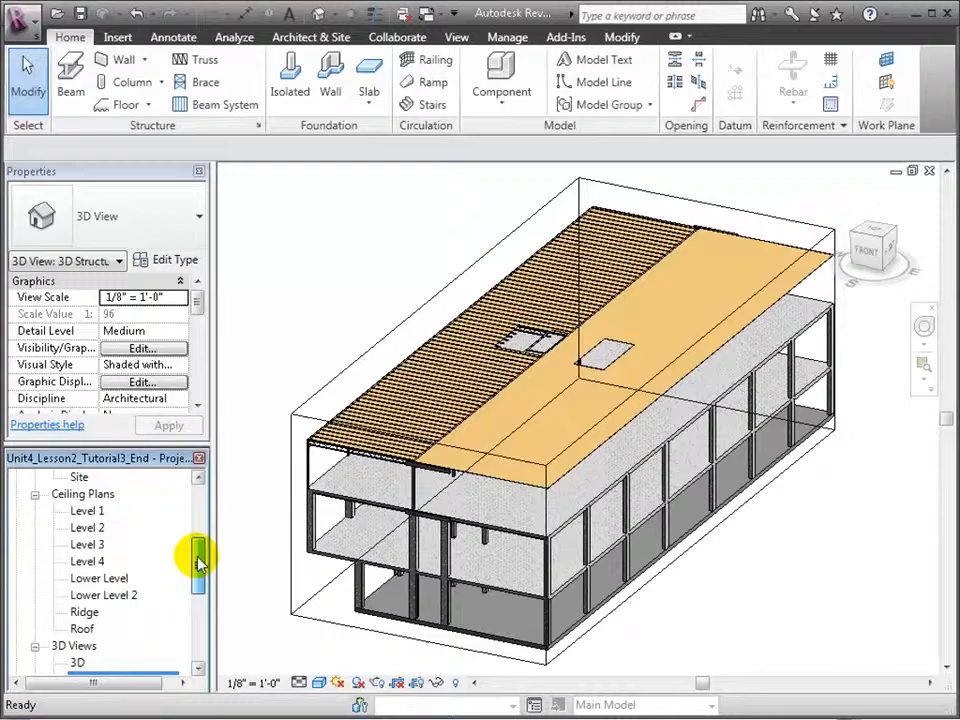
Open the Level 2 ceiling plan and select all elements crossing the area between grids A and C.
scroll(115, 555, up, 1)
double_click(86, 545)
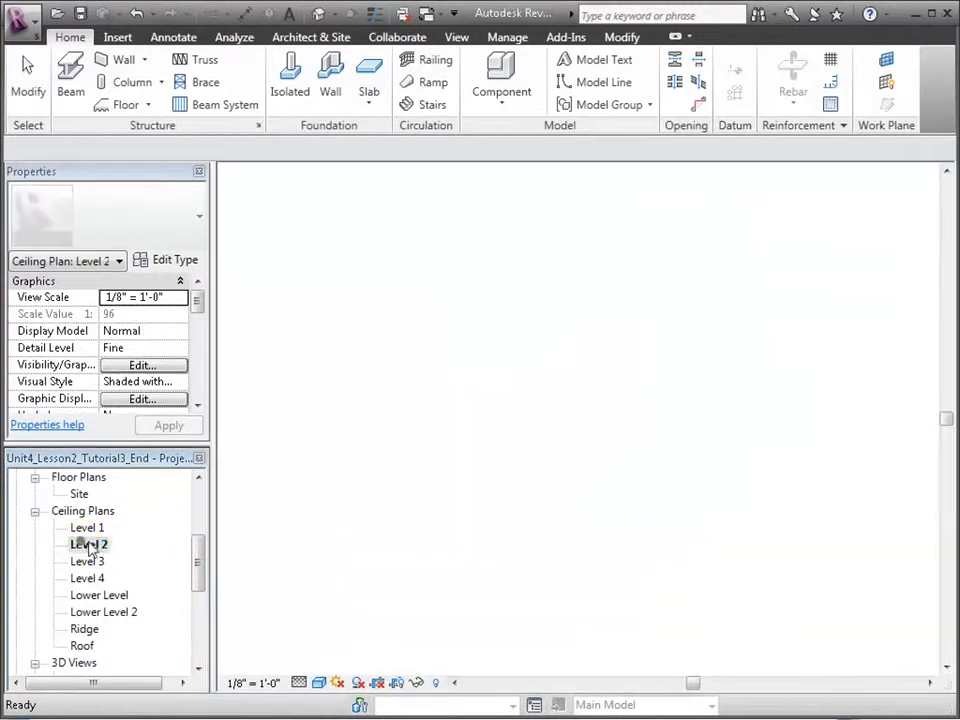
middle_drag(350, 558, 321, 538)
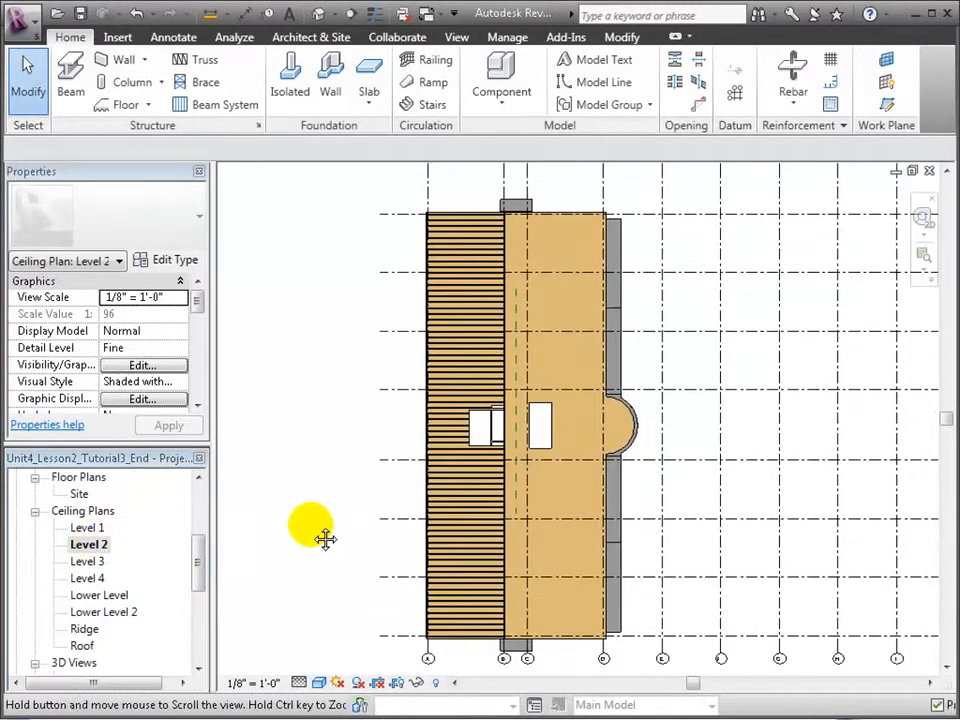
drag(548, 670, 332, 208)
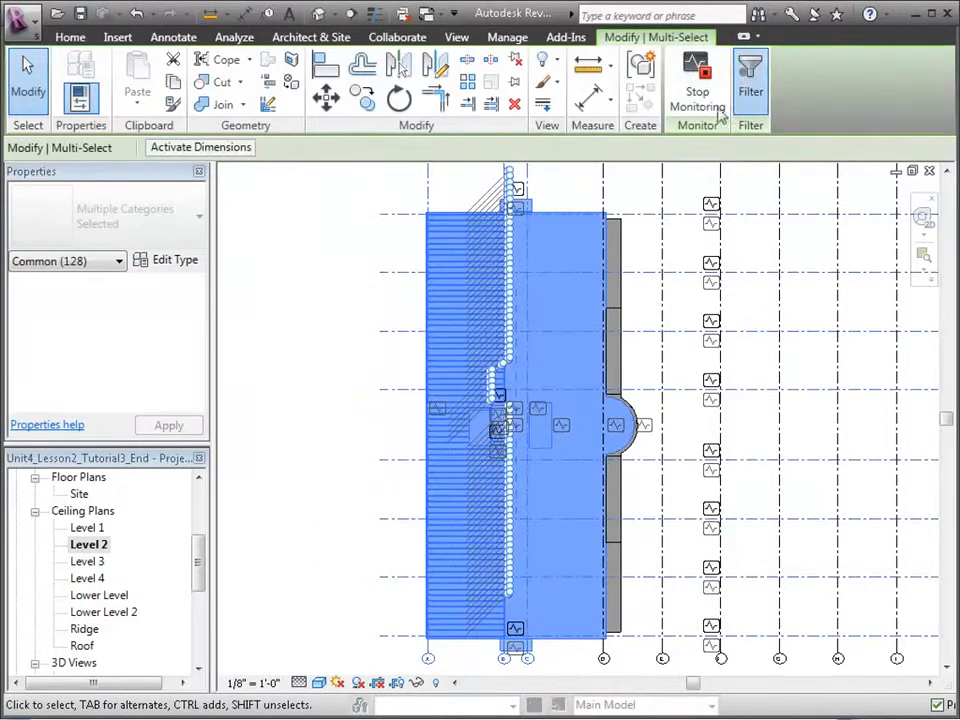
Filter the selection to Structural Beam Systems, Structural Columns, Structural Framing (Girder) and Structural Framing (Joist).
click(748, 85)
click(359, 252)
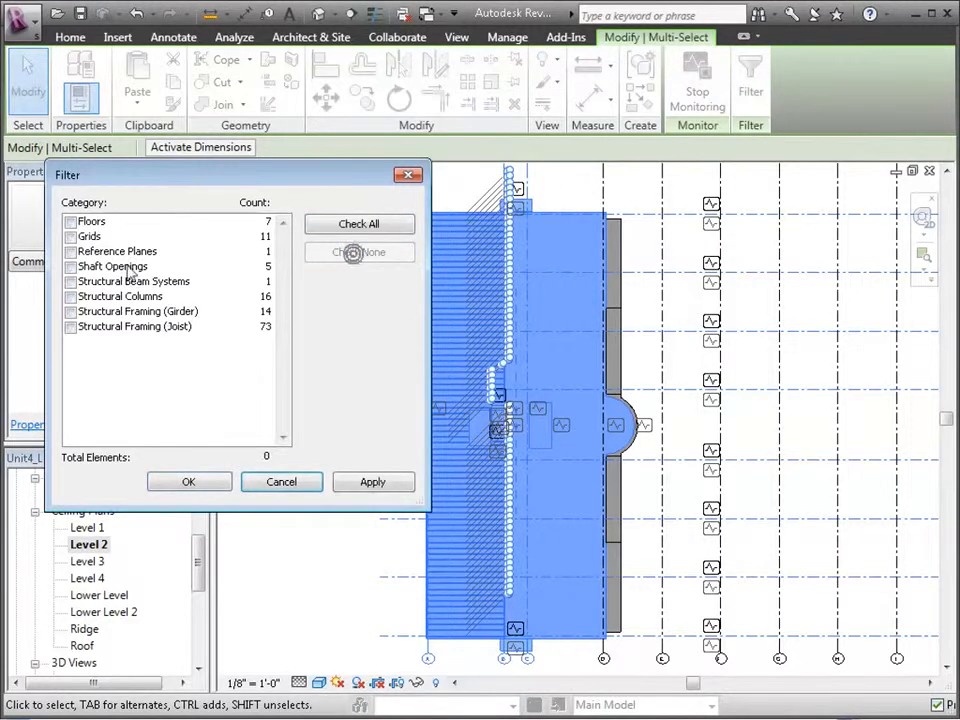
click(70, 281)
click(70, 296)
click(70, 311)
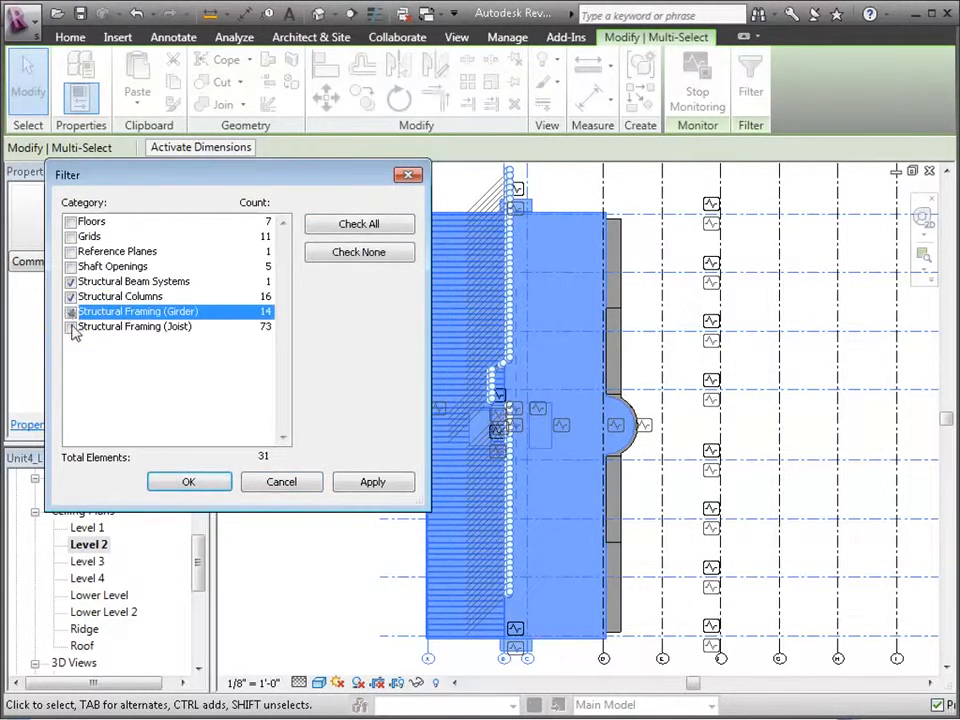
click(70, 326)
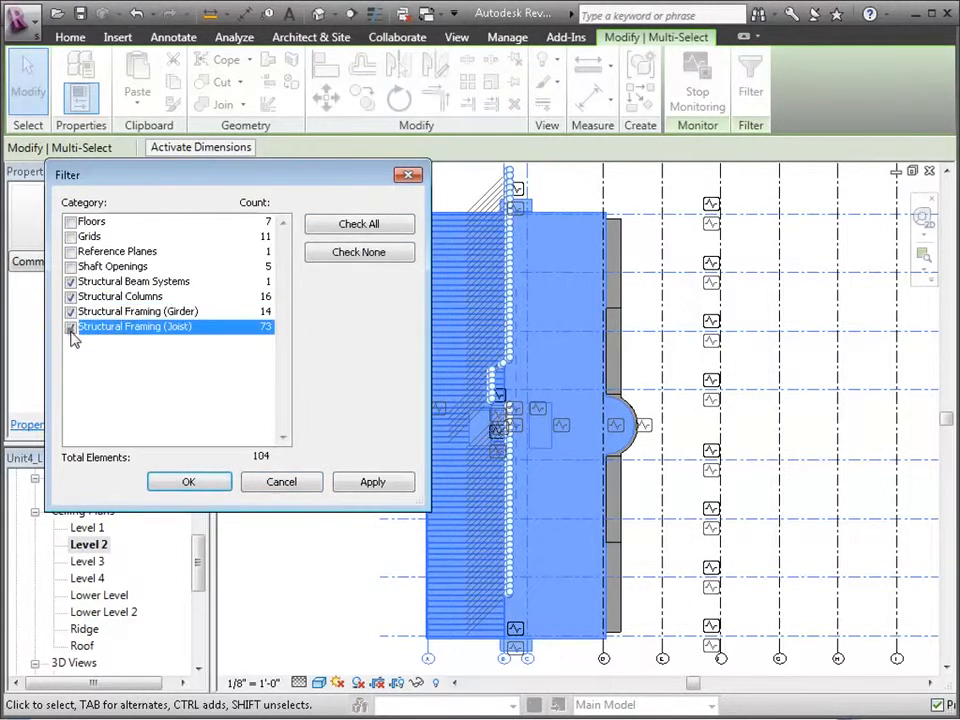
click(384, 485)
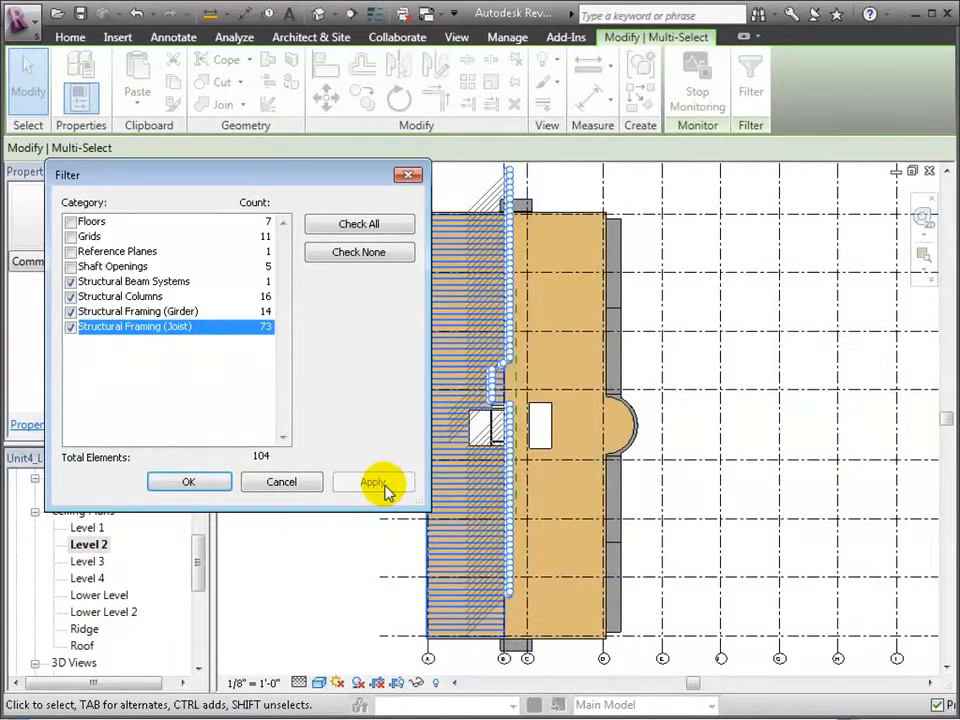
click(203, 487)
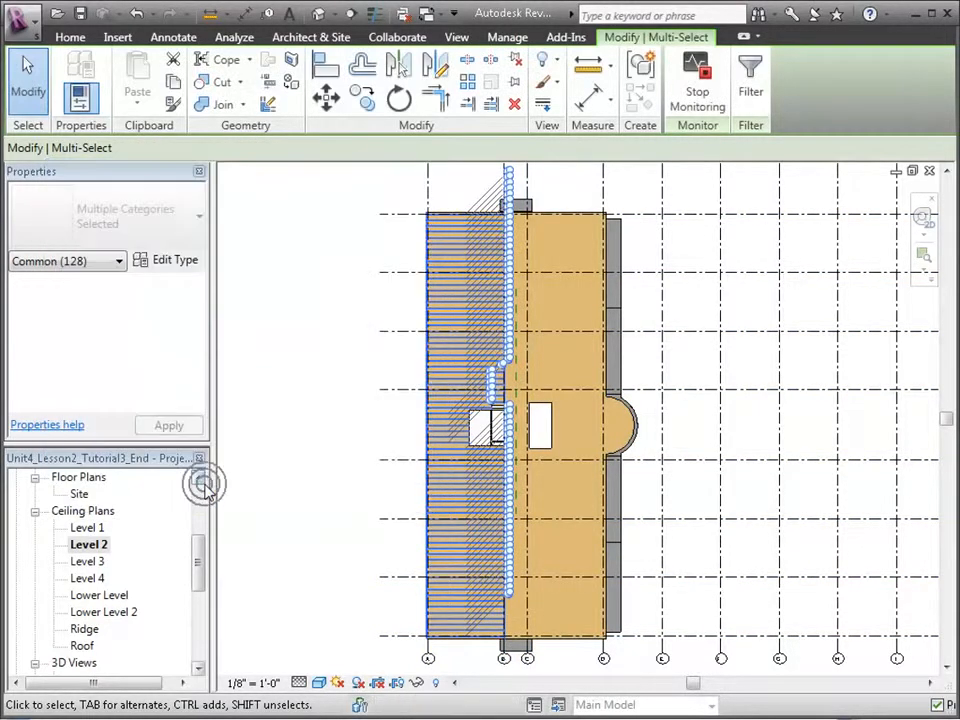
Copy the selected framing and columns and paste them aligned to Level 3 and Level 4.
click(177, 86)
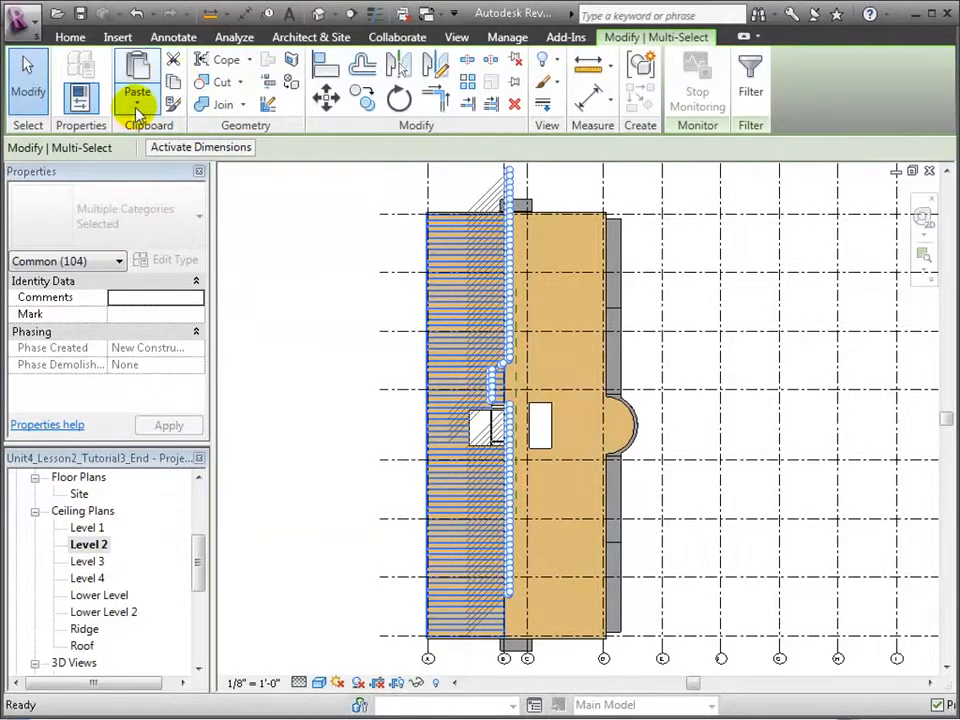
click(137, 106)
click(140, 172)
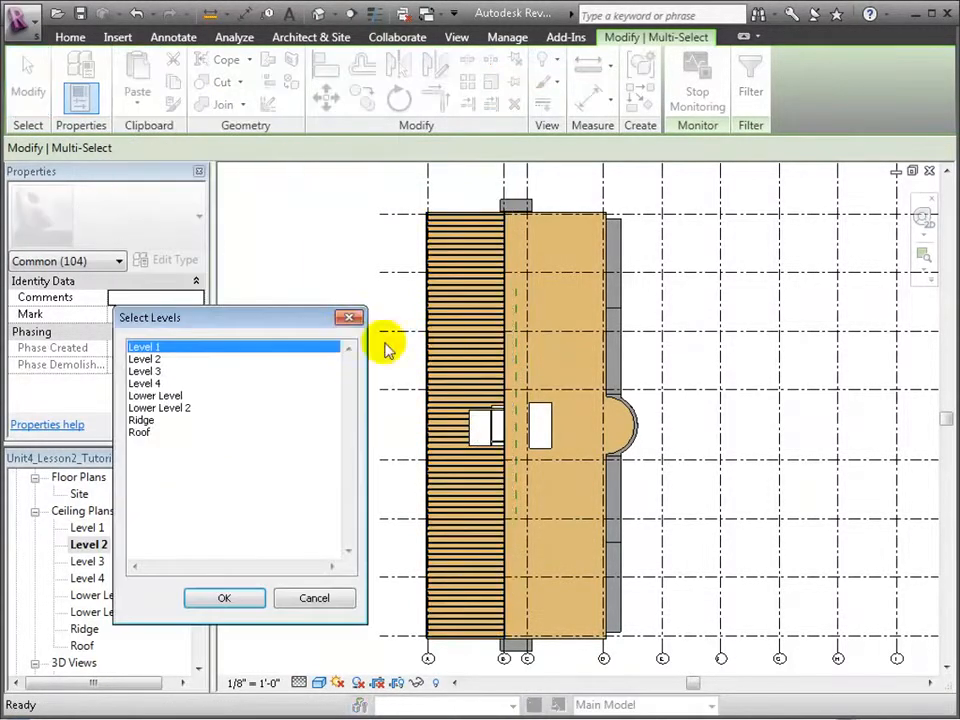
click(150, 371)
ctrl+click(150, 383)
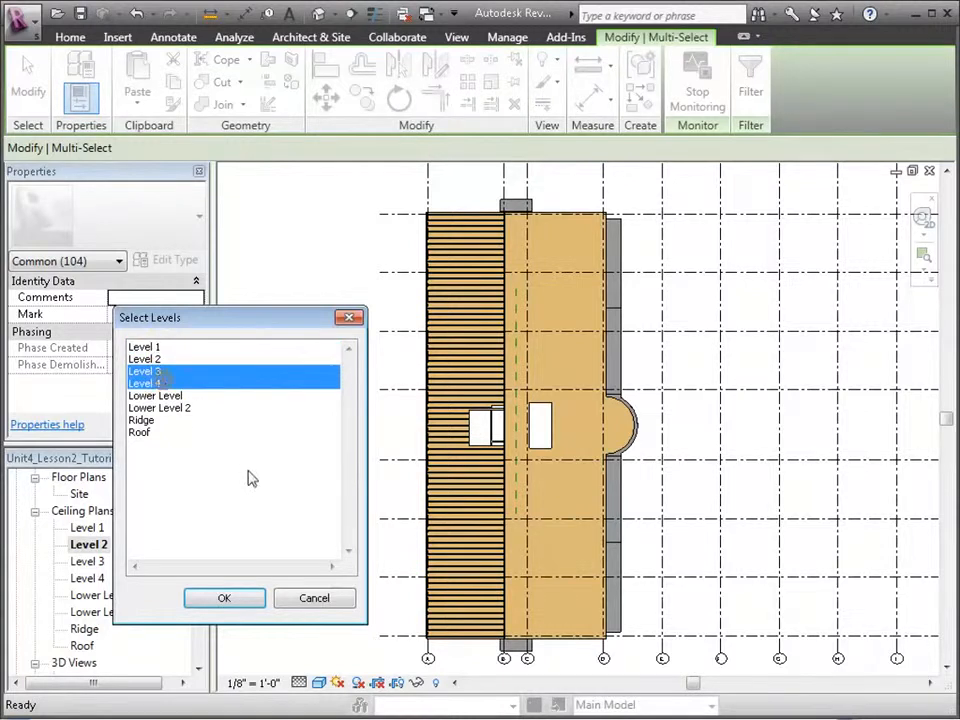
click(250, 600)
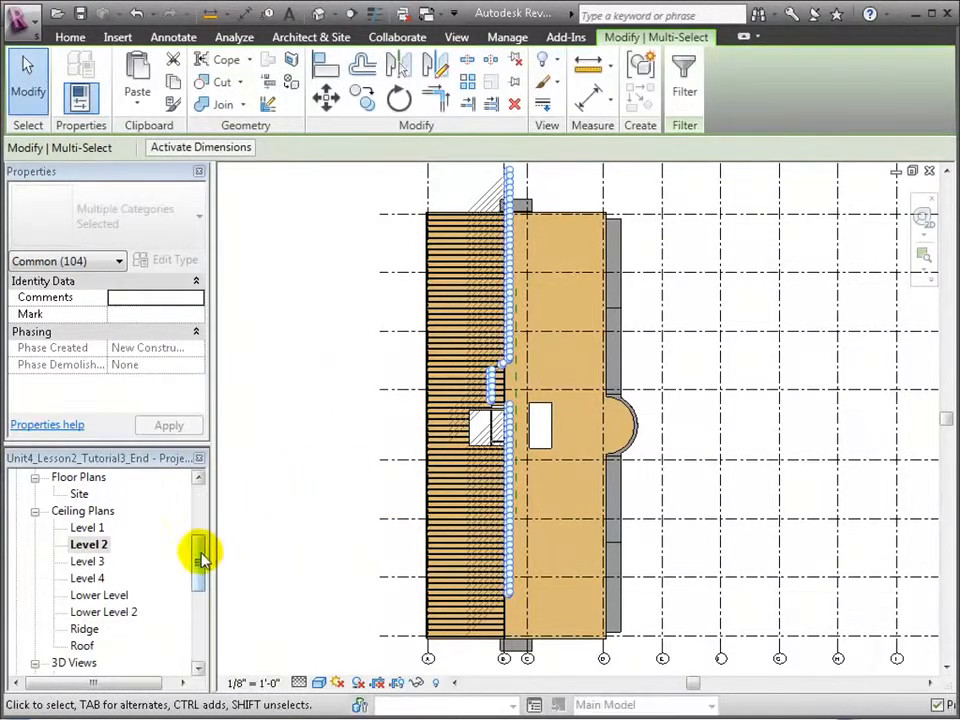
Open the 3D Structural Frame view and raise the top of the section box to expose the upper framing levels.
key(Escape)
scroll(193, 605, down, 5)
scroll(189, 525, up, 2)
double_click(144, 544)
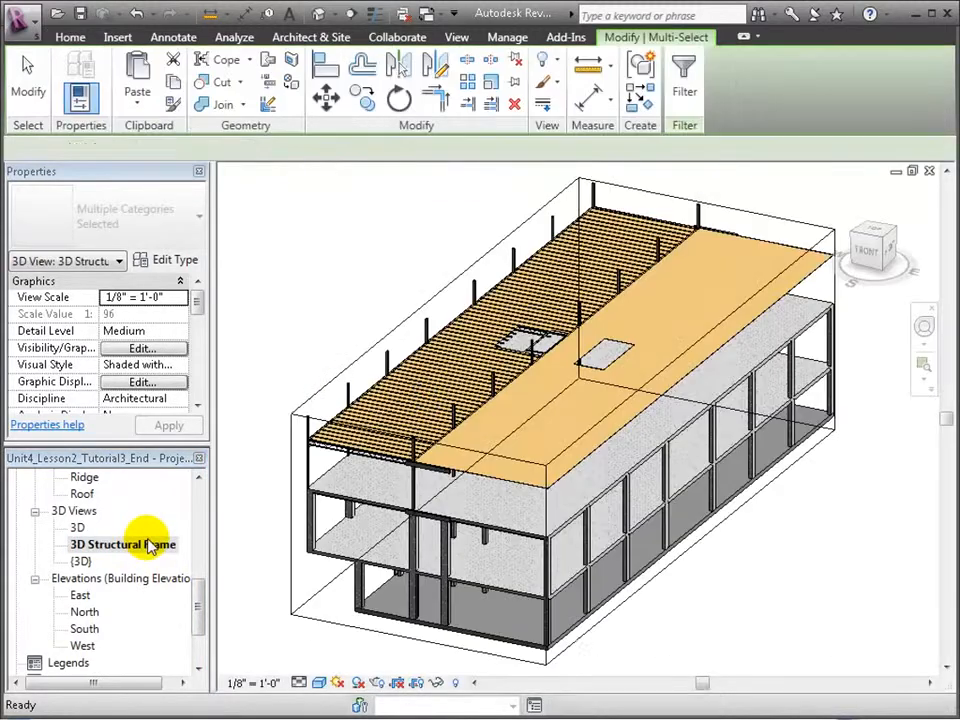
click(561, 315)
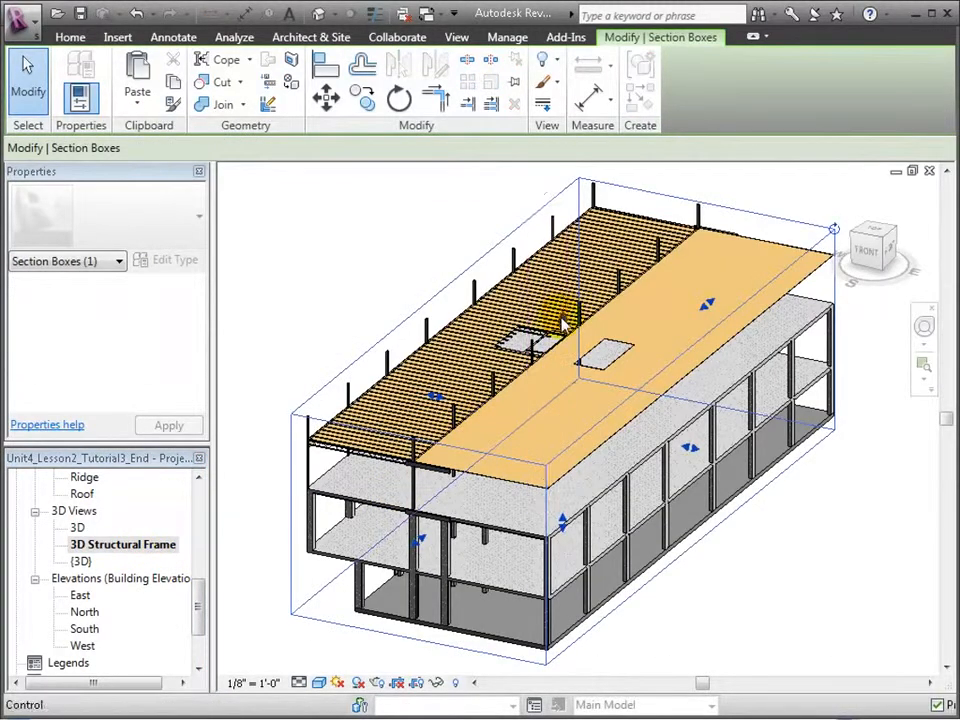
drag(563, 321, 576, 152)
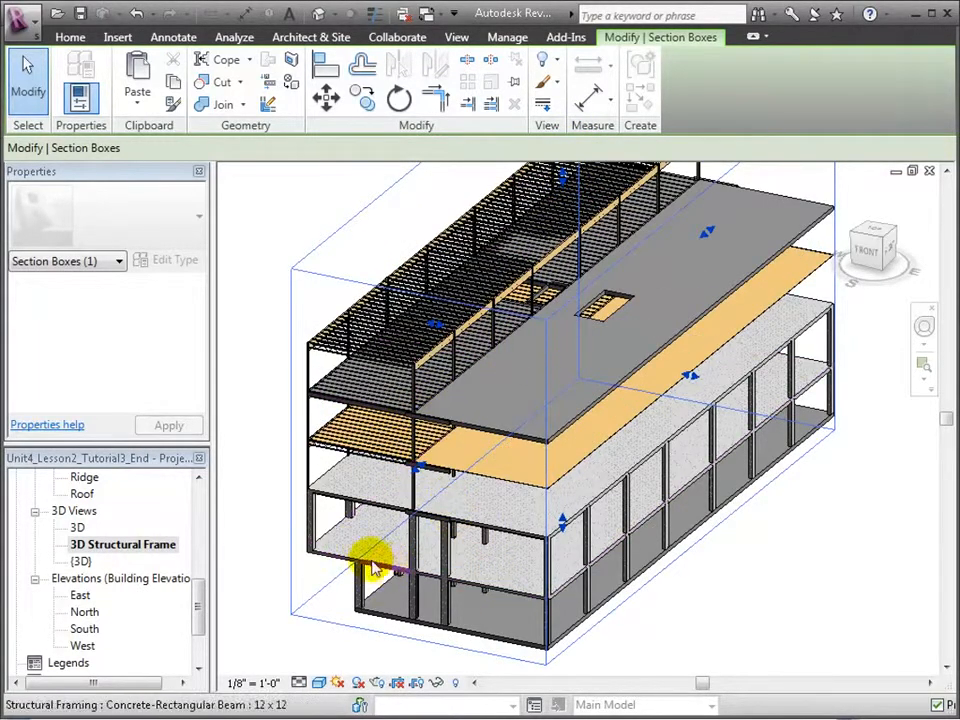
Change the Level 4 floor's type from the generic slab to Plywood floor and inspect it over the open web joists.
click(564, 440)
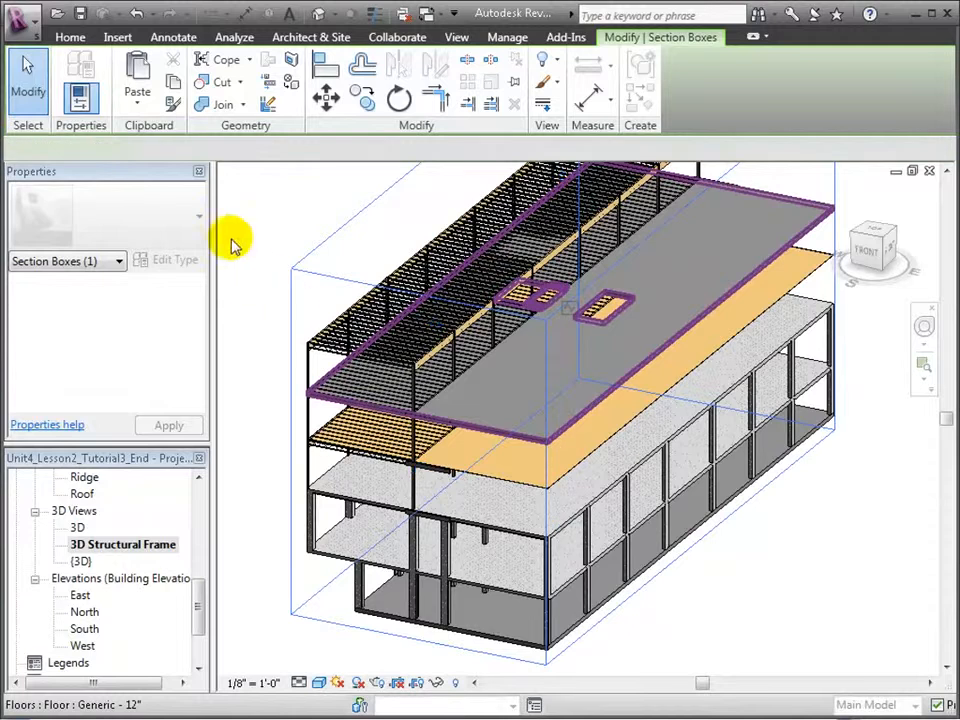
click(197, 224)
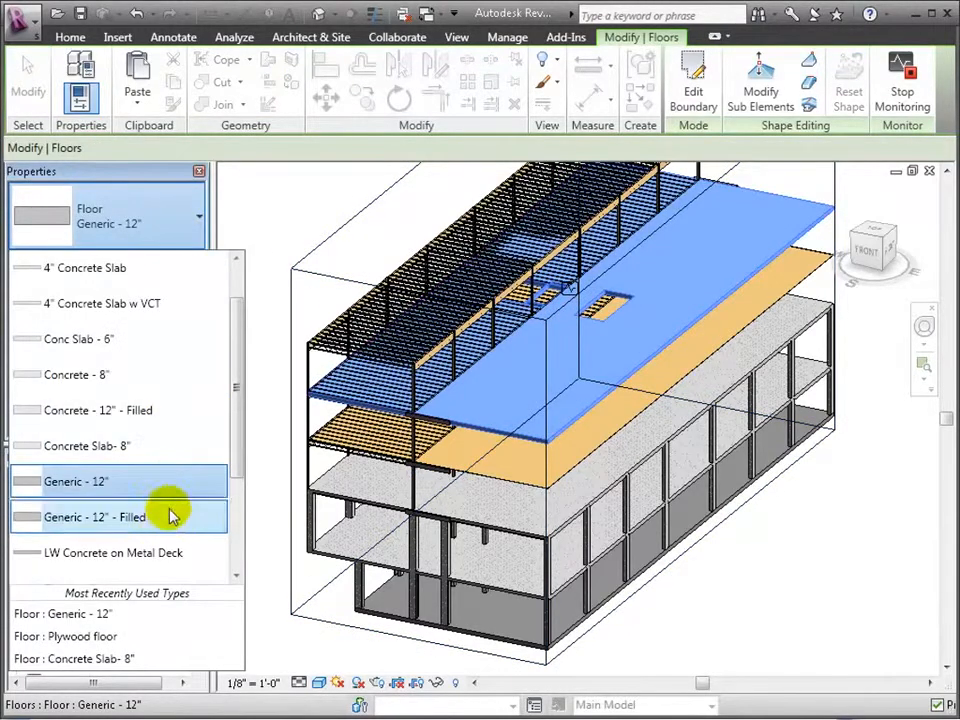
scroll(170, 507, down, 1)
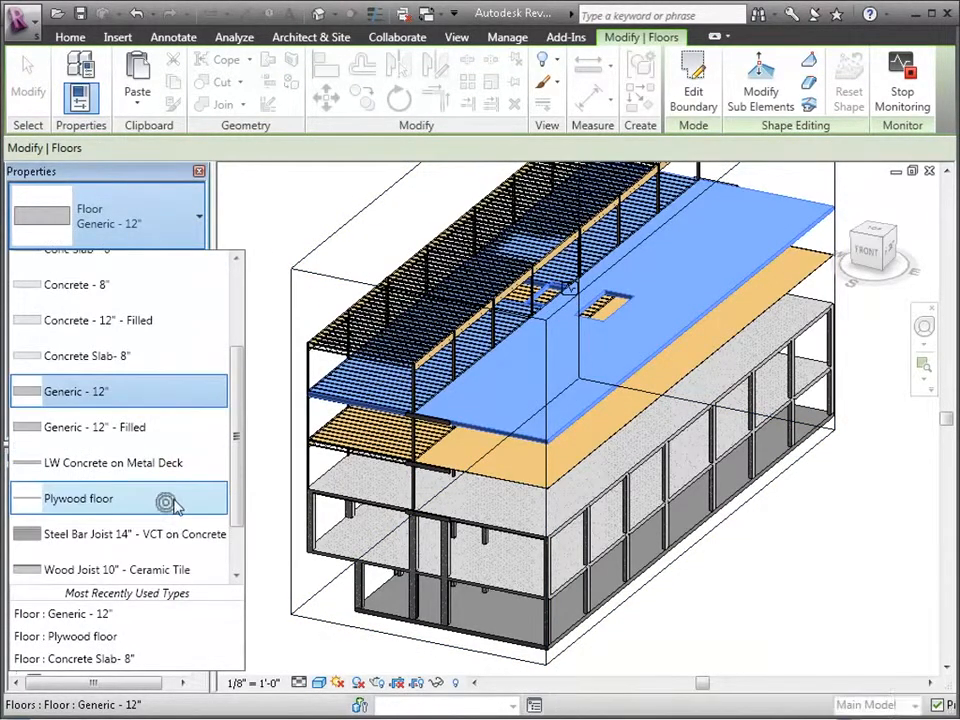
click(170, 500)
scroll(505, 493, up, 2)
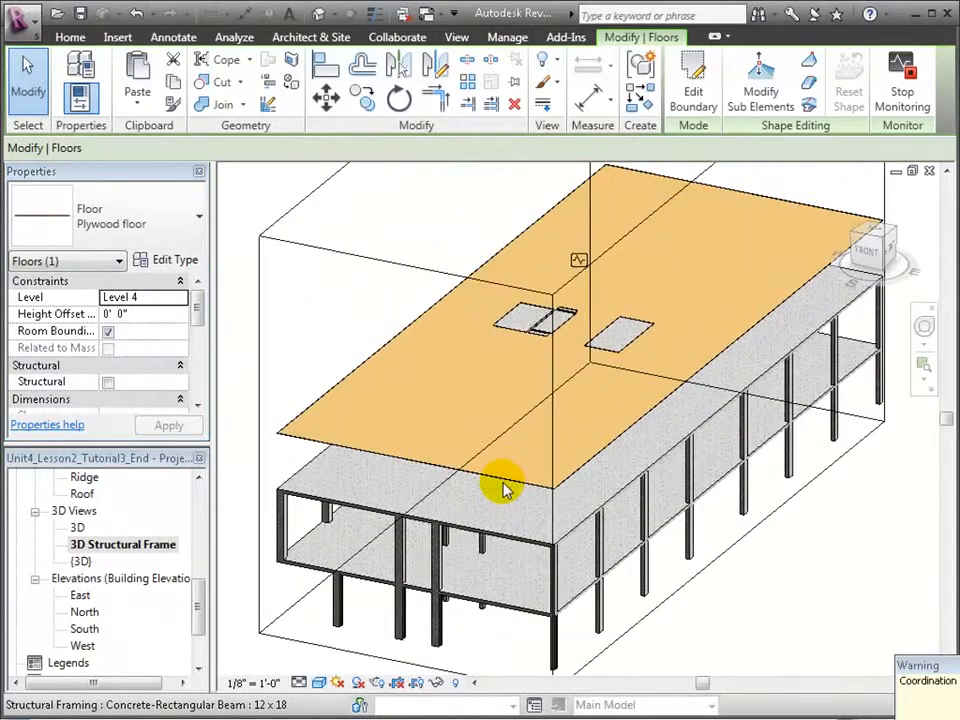
scroll(323, 372, up, 2)
scroll(325, 374, up, 3)
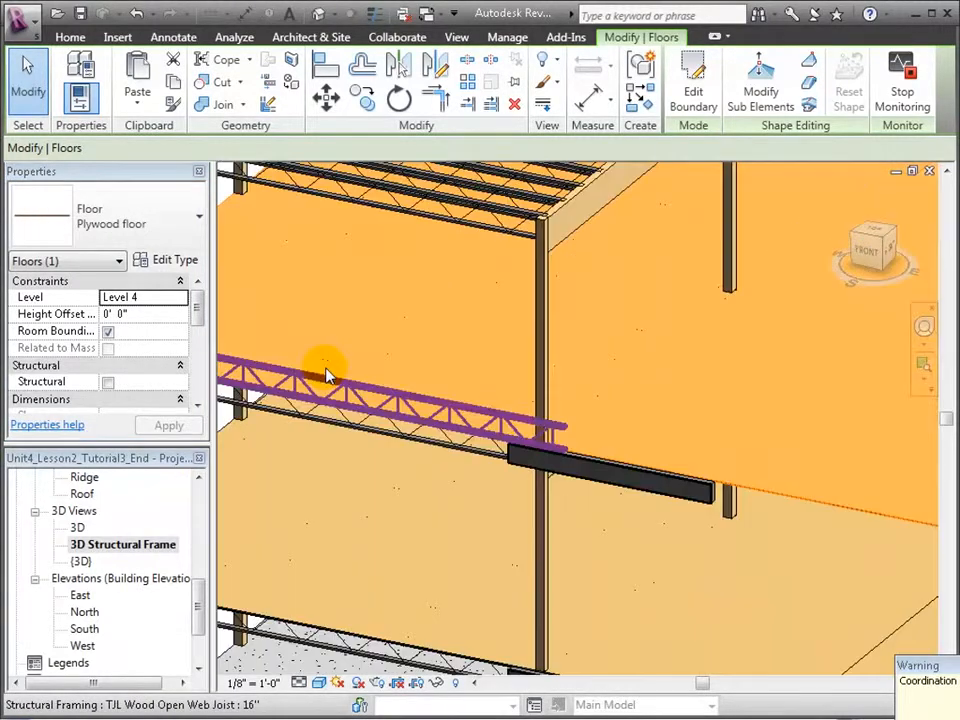
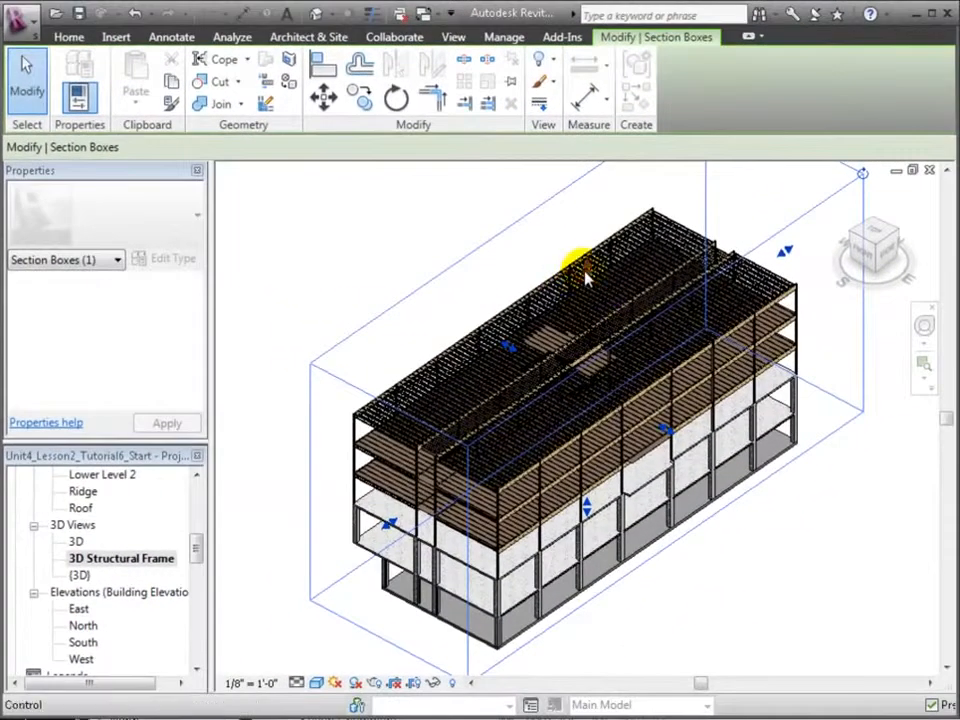
Lower the top of the section box to just above the Level 1 slab and turn on Walls visibility in the 3D Structural Frame view.
drag(588, 278, 584, 443)
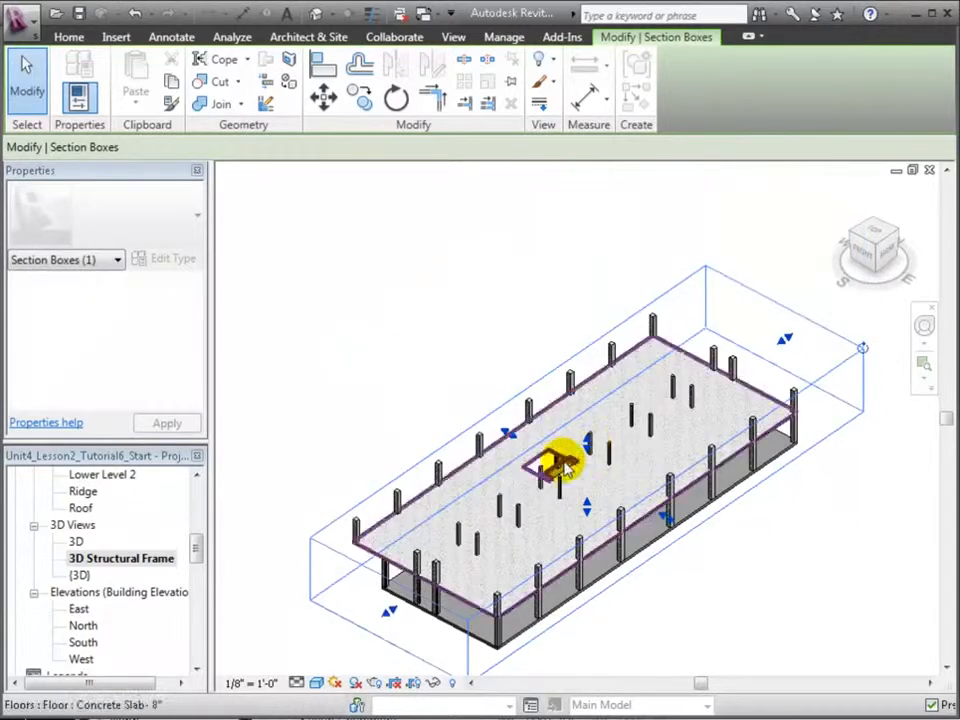
key(v)
key(g)
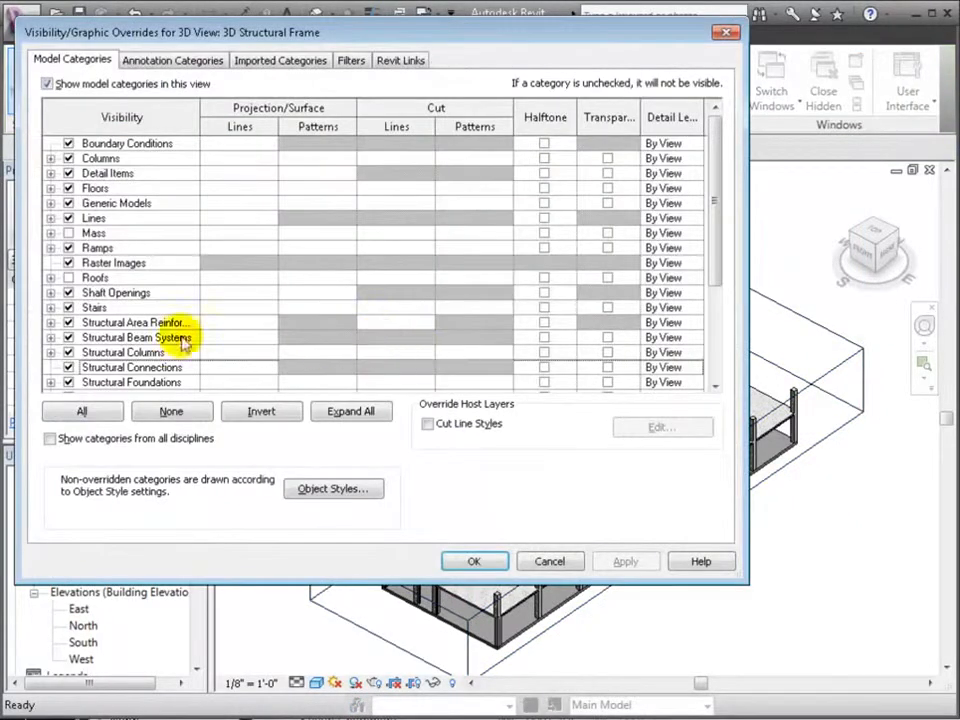
click(104, 321)
key(w)
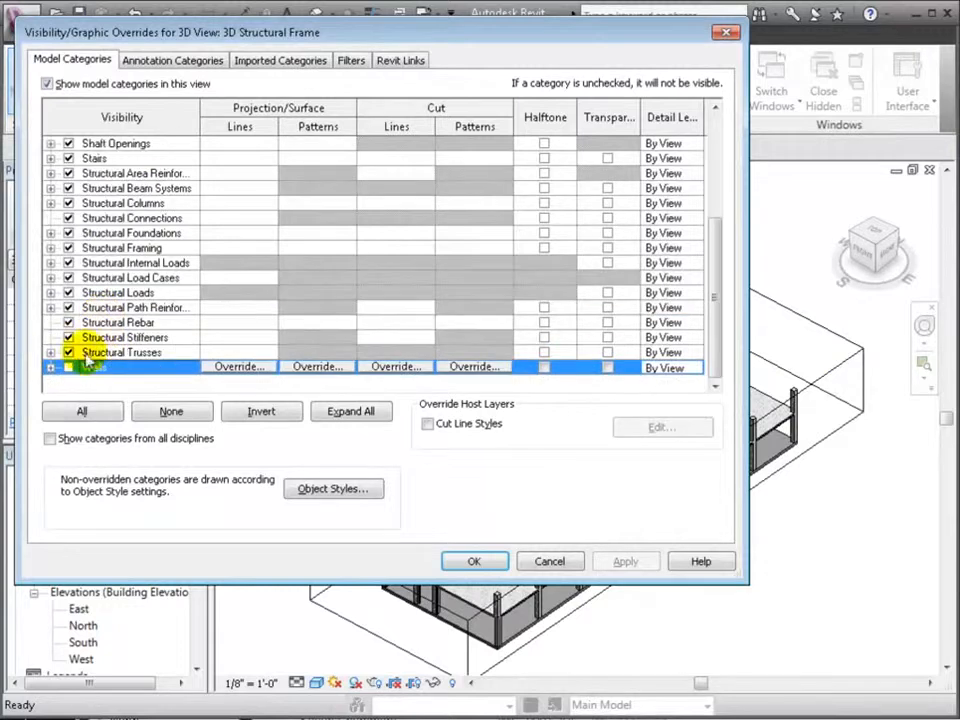
click(68, 367)
Turn on the linked Architectural Model.rvt in the 3D Structural Frame view and inspect its walls around the columns.
click(400, 60)
click(67, 143)
click(628, 564)
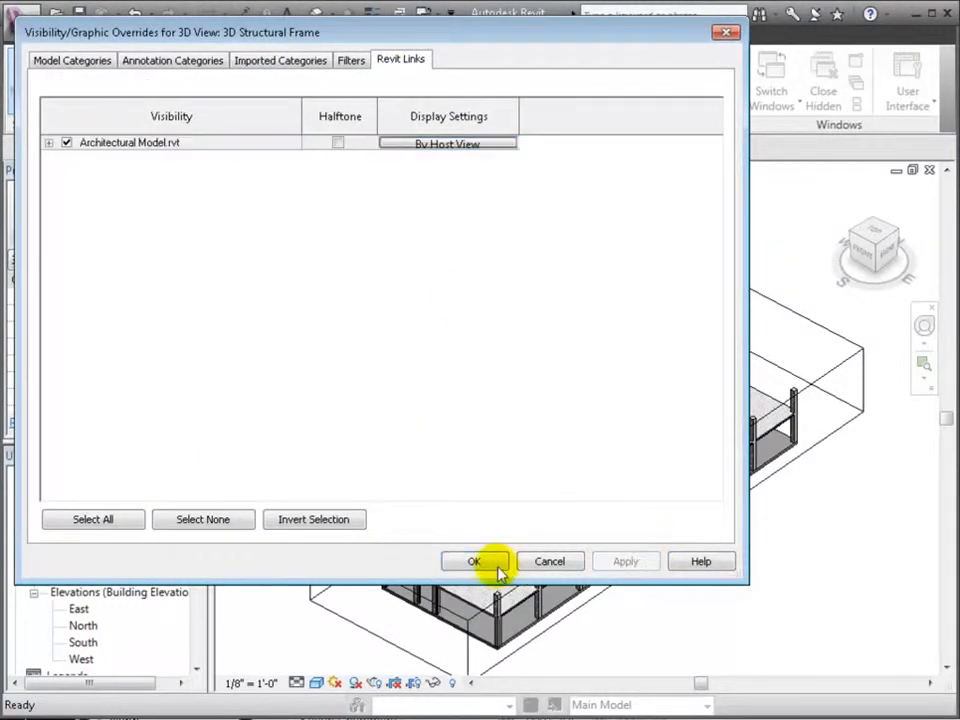
click(476, 562)
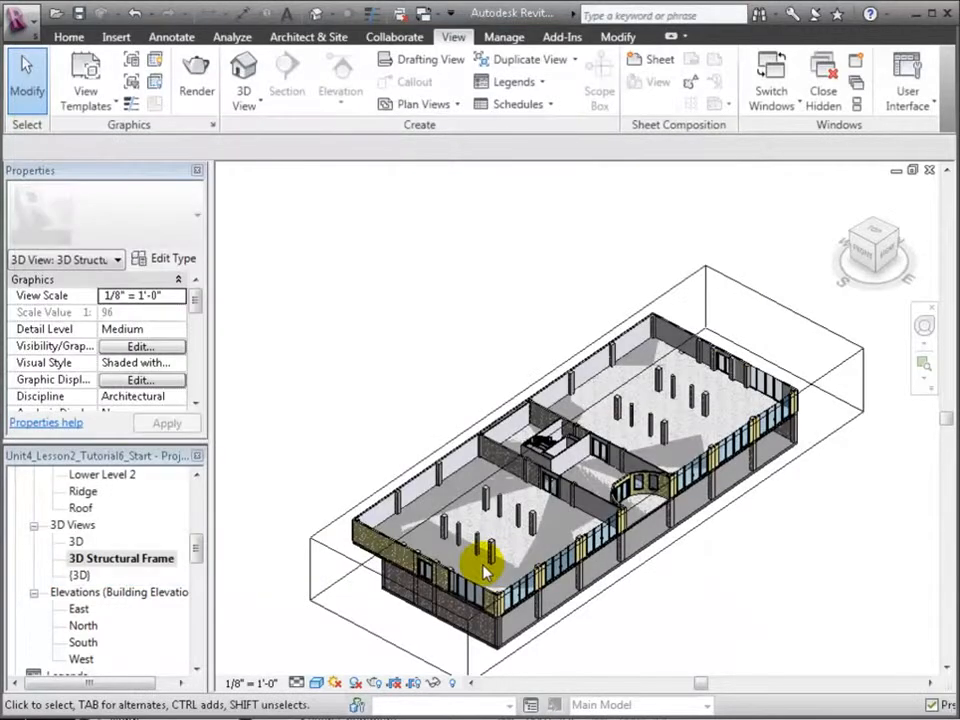
scroll(508, 463, up, 5)
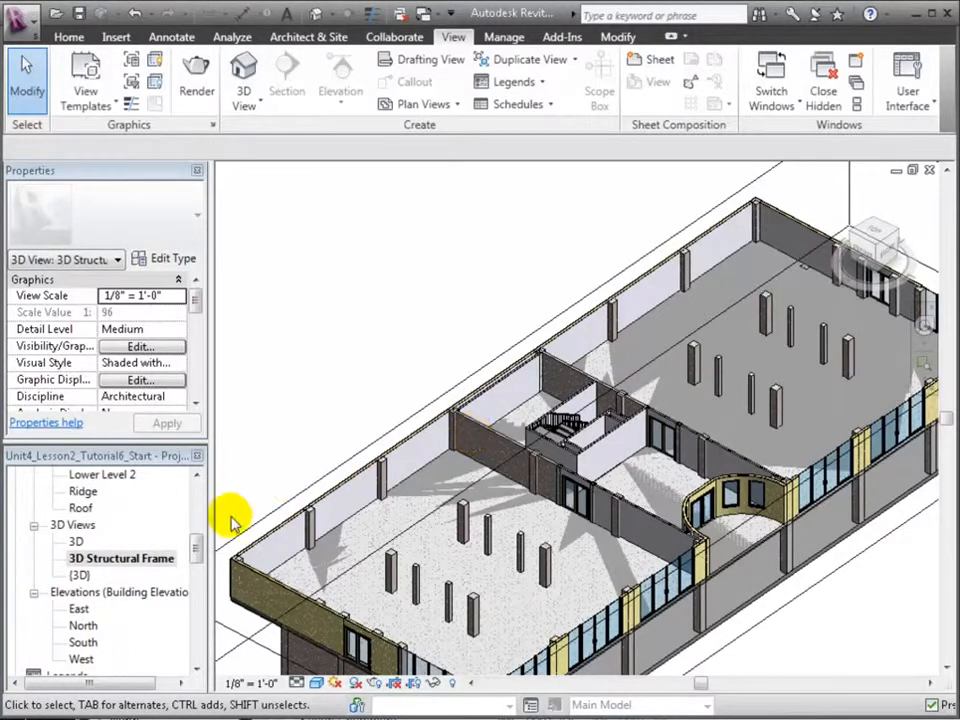
Open the Level 1 structural plan and turn on the visibility of the linked Architectural Model.rvt.
drag(197, 551, 197, 497)
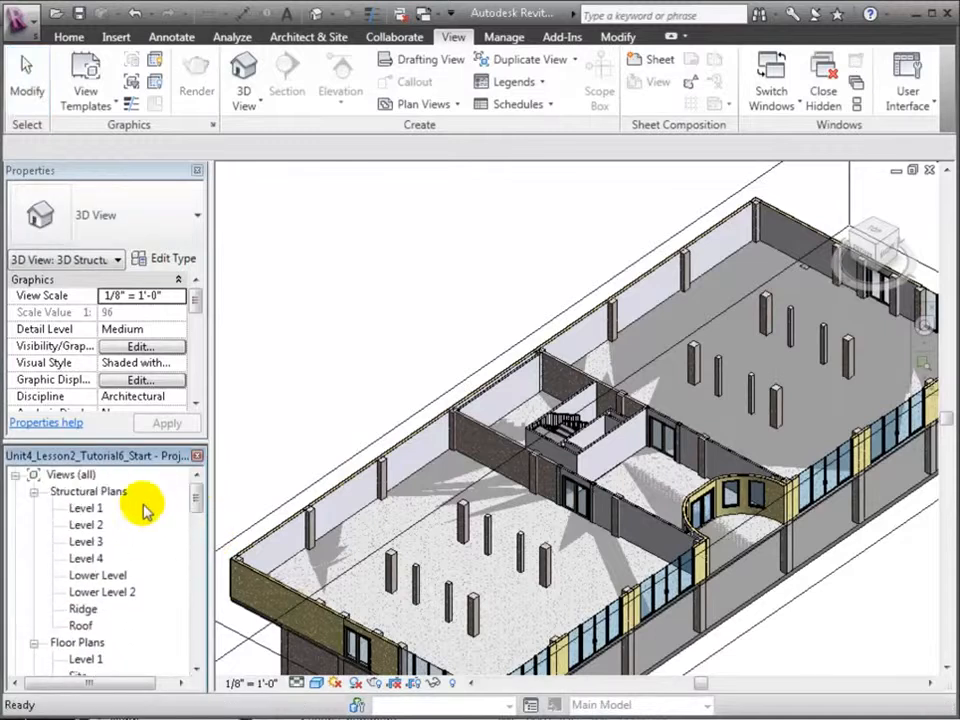
double_click(88, 512)
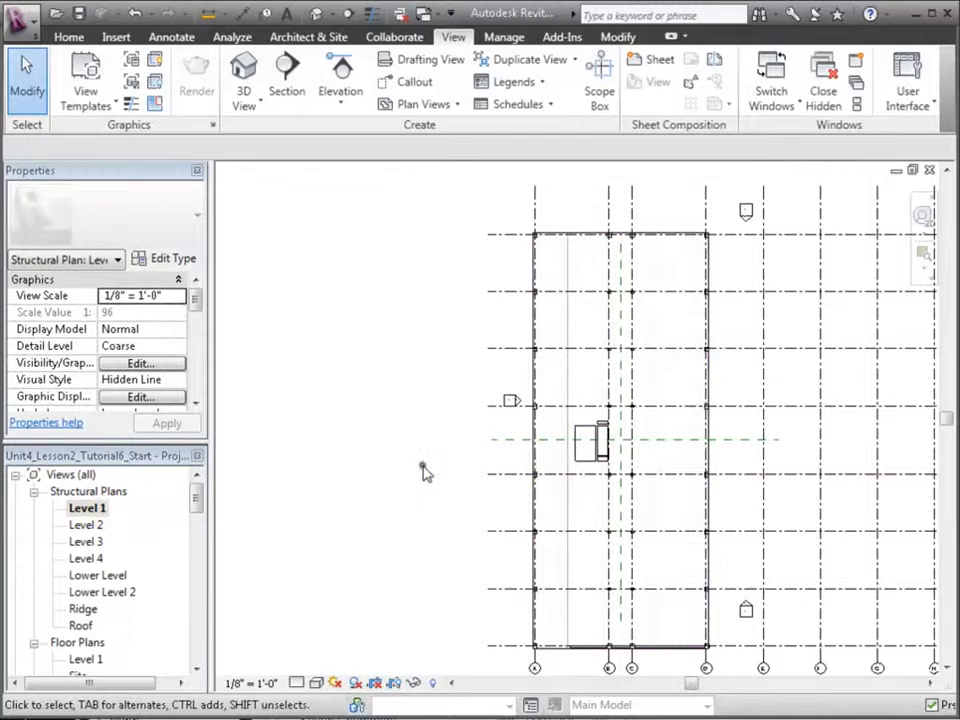
key(v)
key(g)
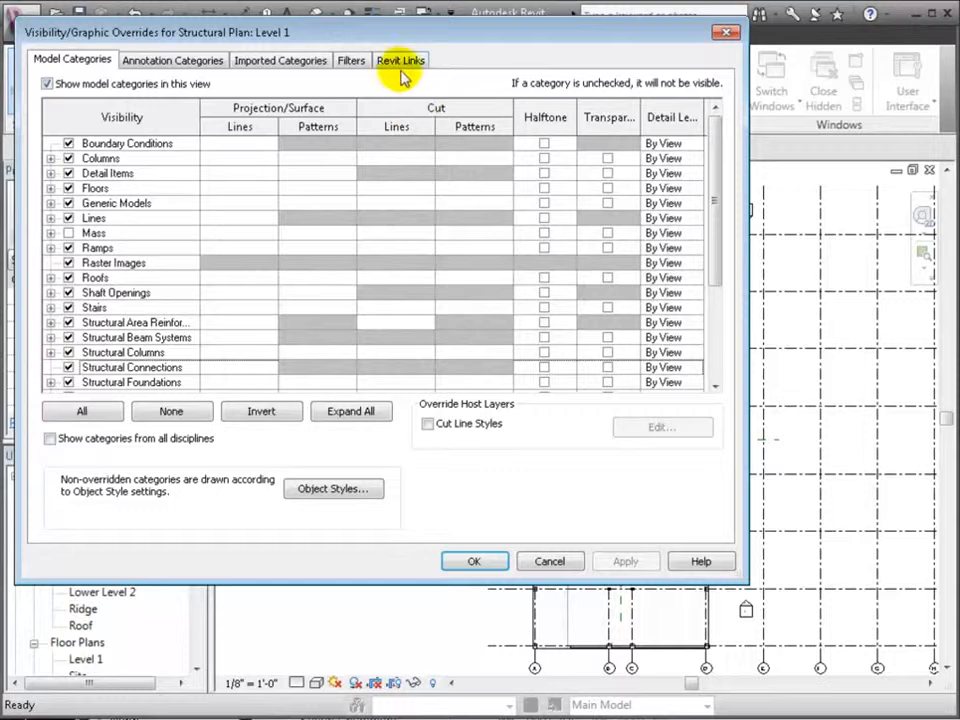
click(390, 66)
click(67, 143)
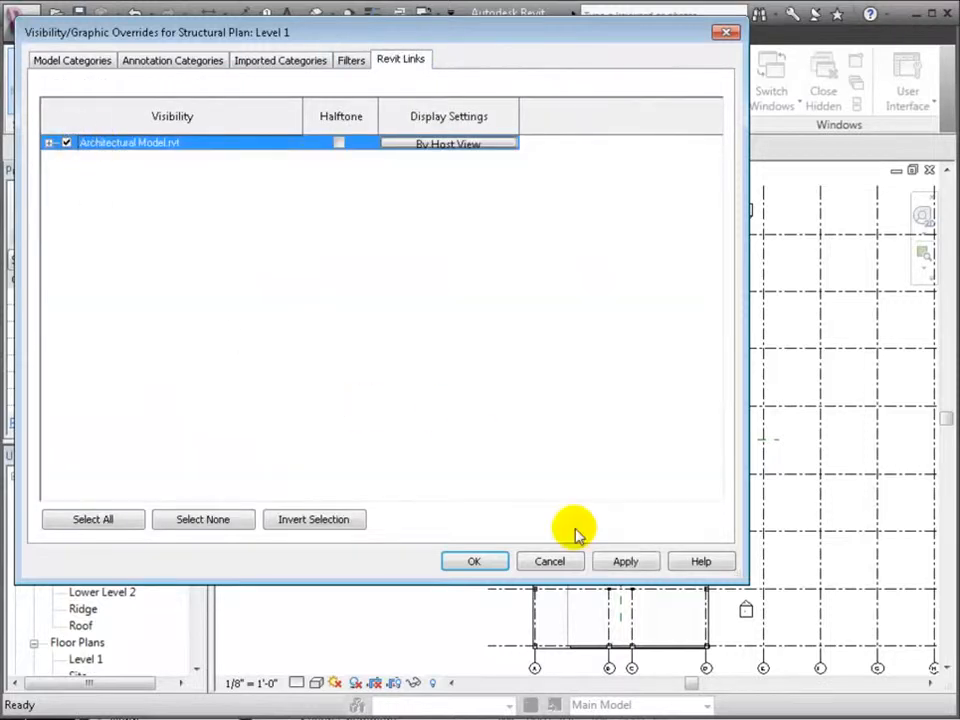
click(626, 561)
click(465, 563)
Start a structural wall near the stair core and duplicate the Generic - 8" wall type as Concrete - 6".
scroll(441, 508, up, 3)
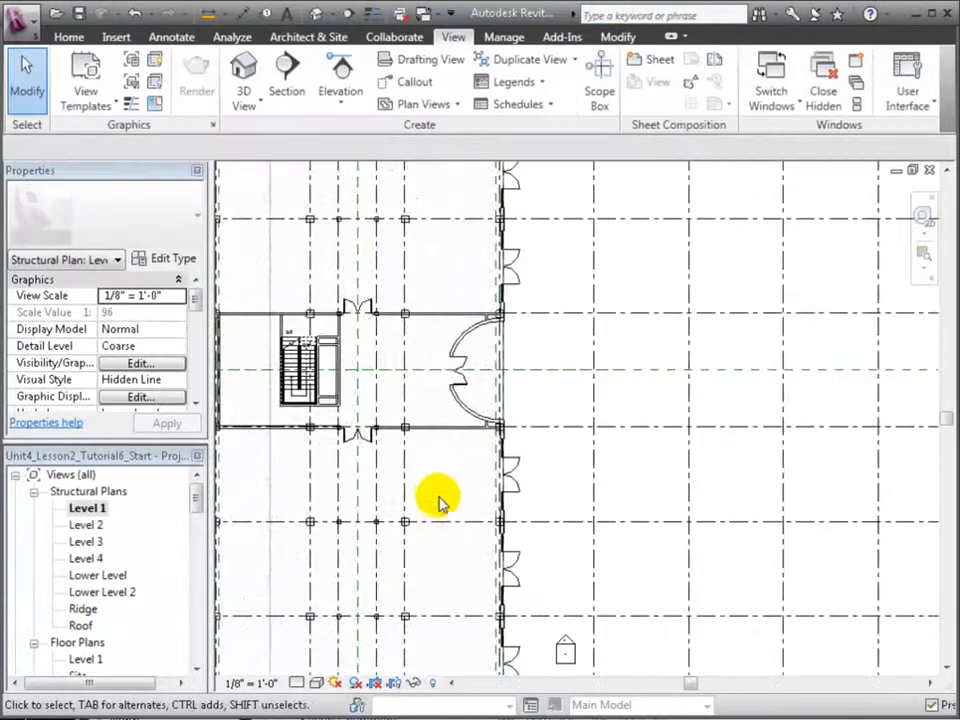
middle_drag(460, 300, 531, 321)
key(r)
drag(262, 315, 490, 525)
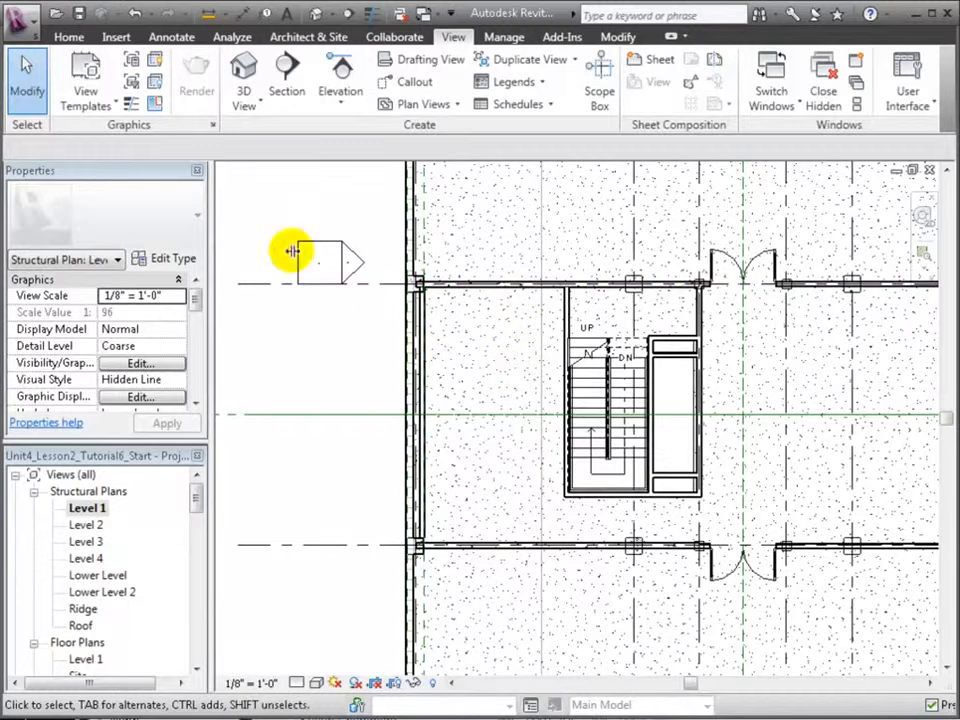
click(70, 38)
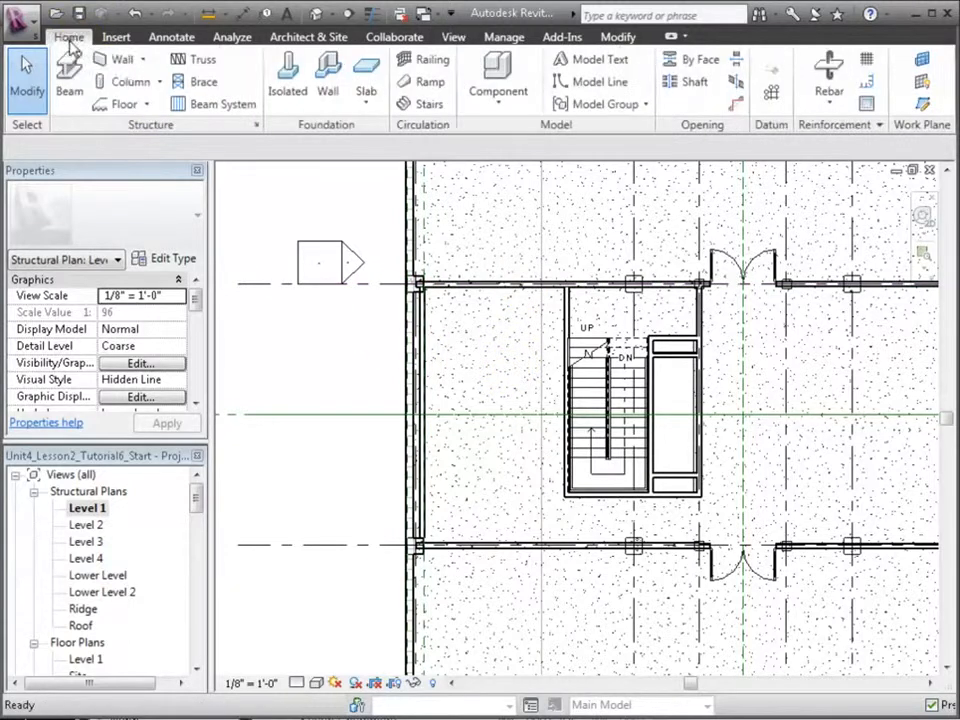
click(145, 61)
click(141, 87)
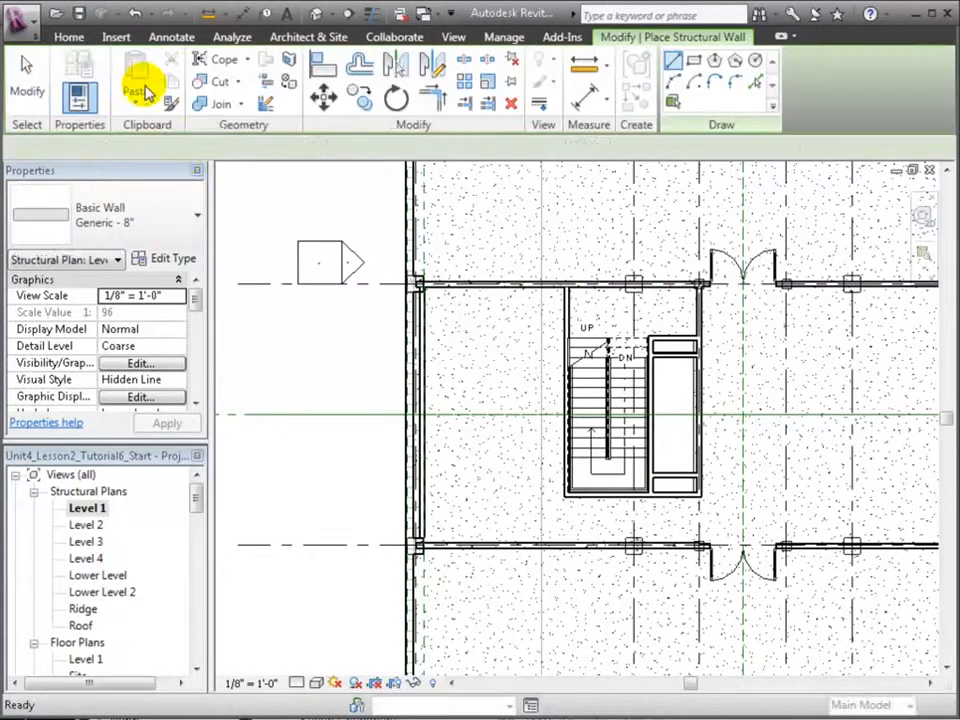
click(176, 259)
click(607, 160)
text(Concrete - 6")
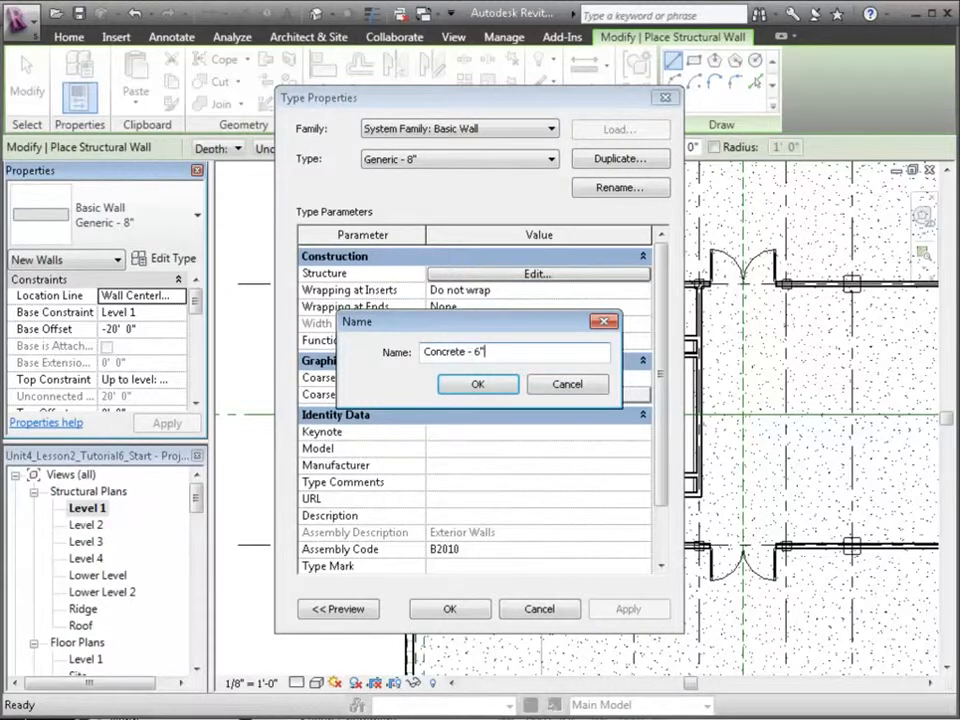
key(Return)
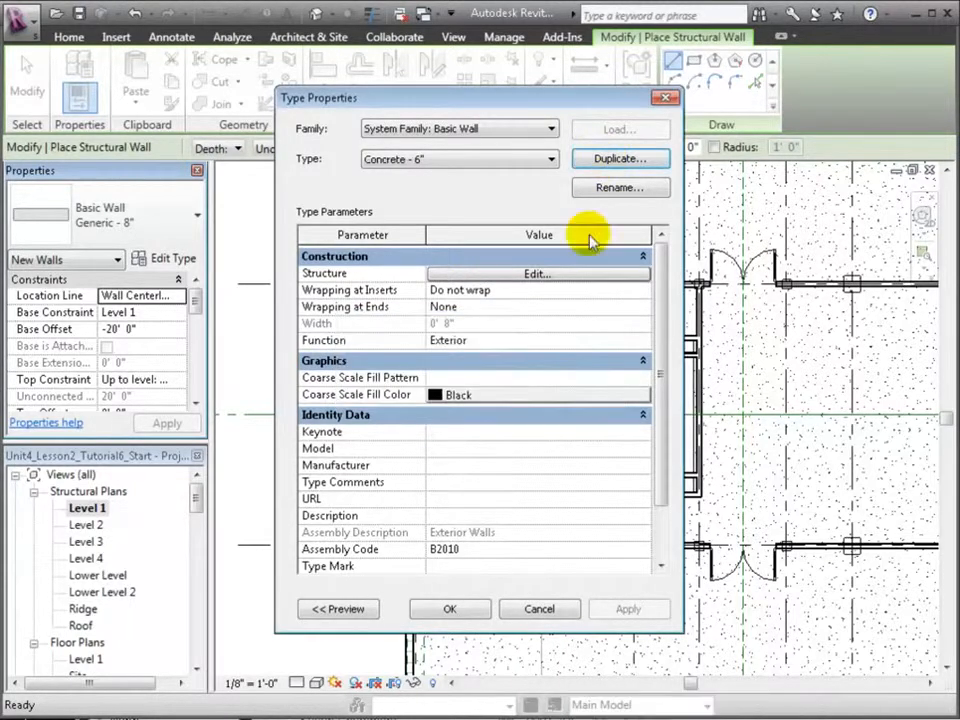
Assign Concrete - Cast-in-Place Concrete to the Concrete - 6" wall's structure layer, using the render appearance for shading.
click(589, 272)
click(499, 279)
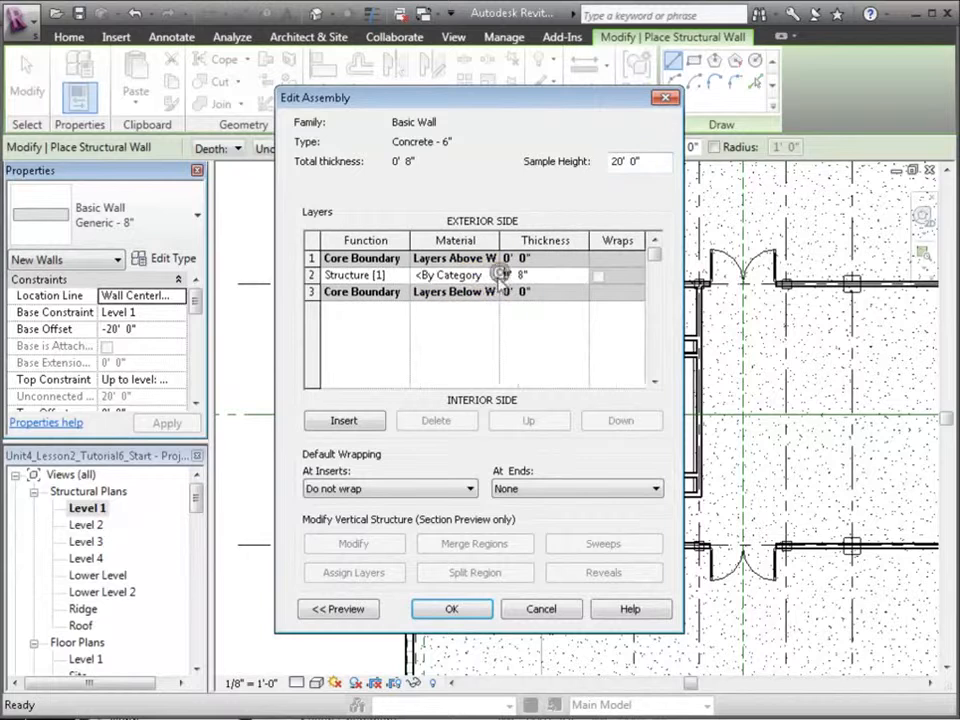
click(496, 275)
click(233, 313)
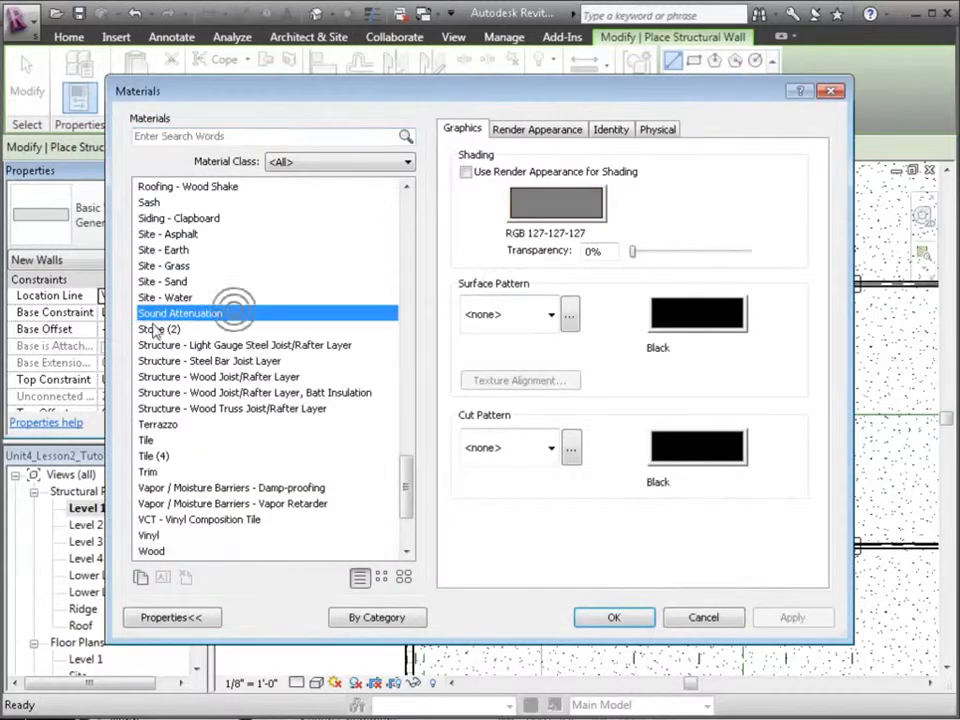
key(c)
key(o)
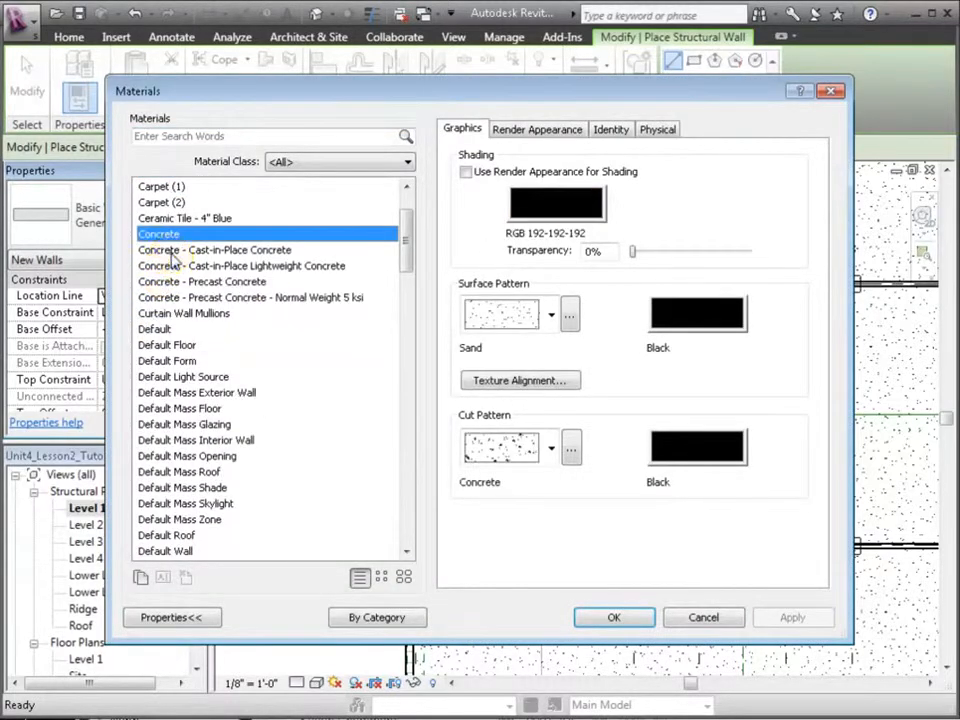
click(171, 252)
click(465, 172)
click(790, 618)
click(634, 618)
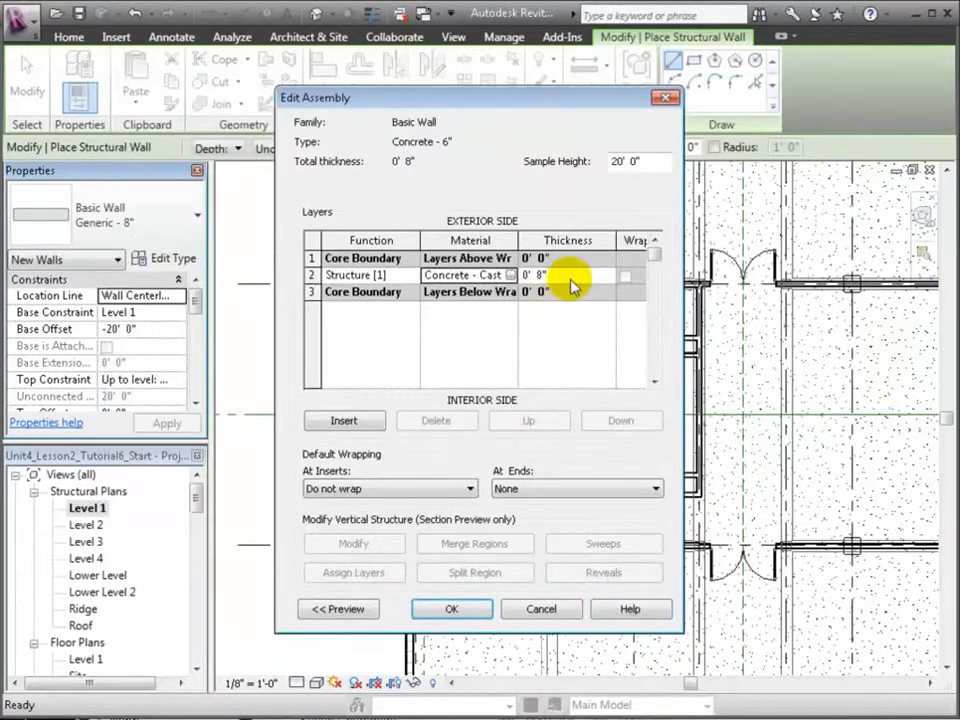
Set the wall's structure layer thickness to 0' 6" and accept the new wall type.
click(580, 274)
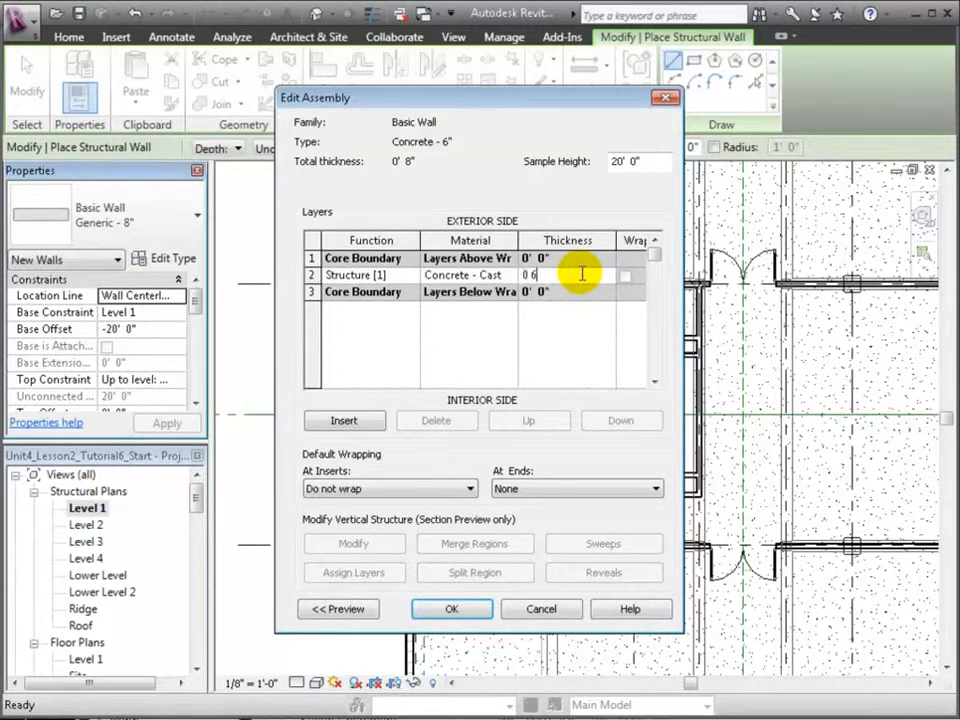
click(451, 609)
click(479, 614)
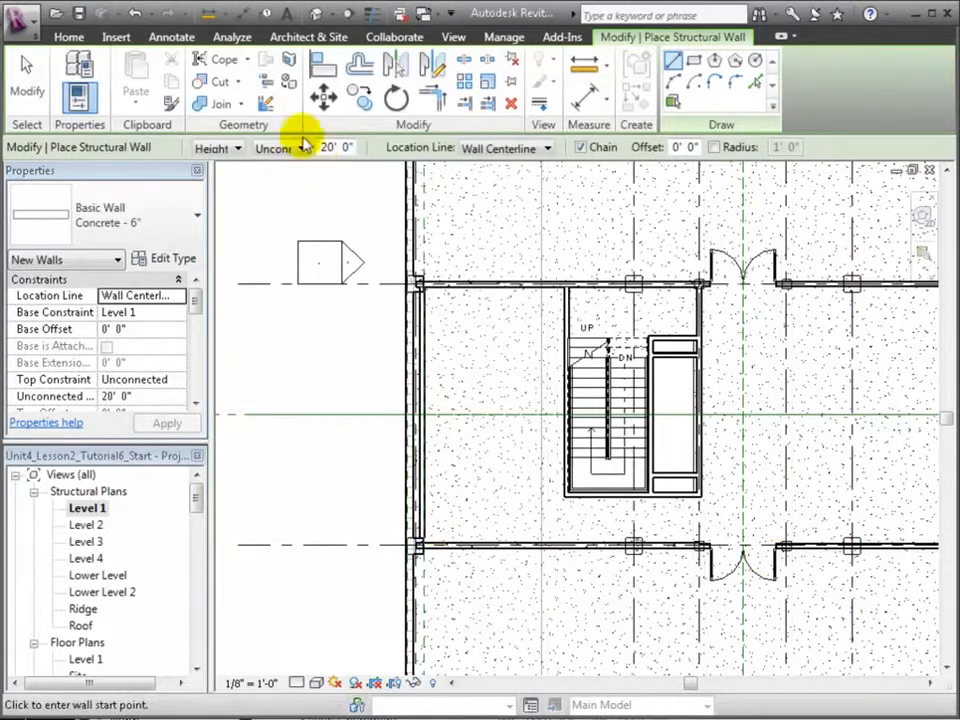
Draw a Concrete - 6" structural wall up to Level 2 along the stair core's upper grid line, from the exterior column to the core's corner column.
click(304, 150)
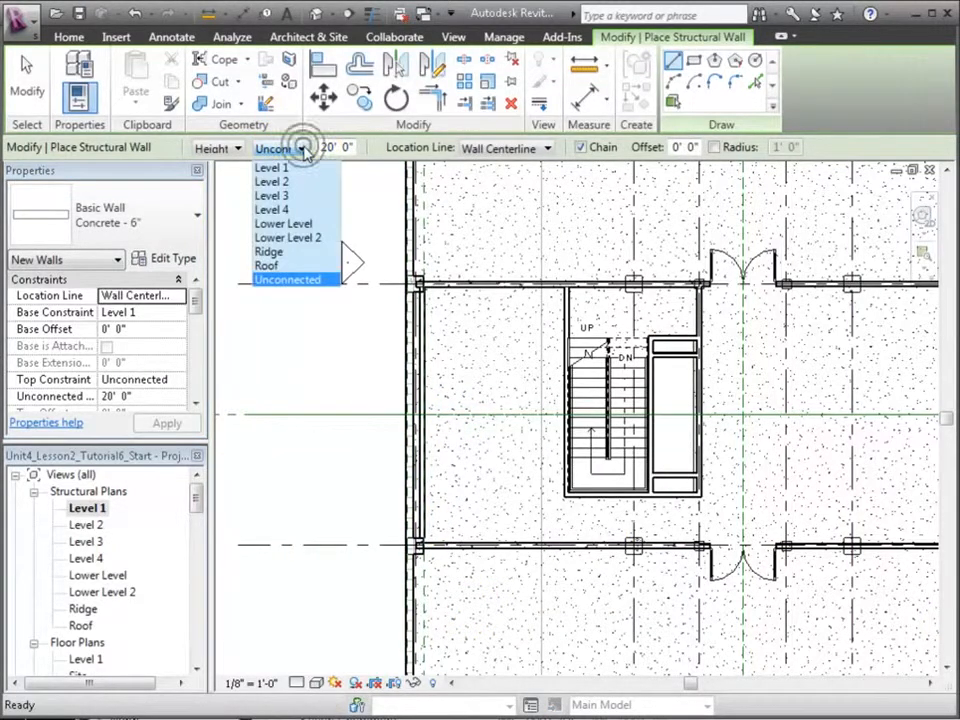
click(291, 182)
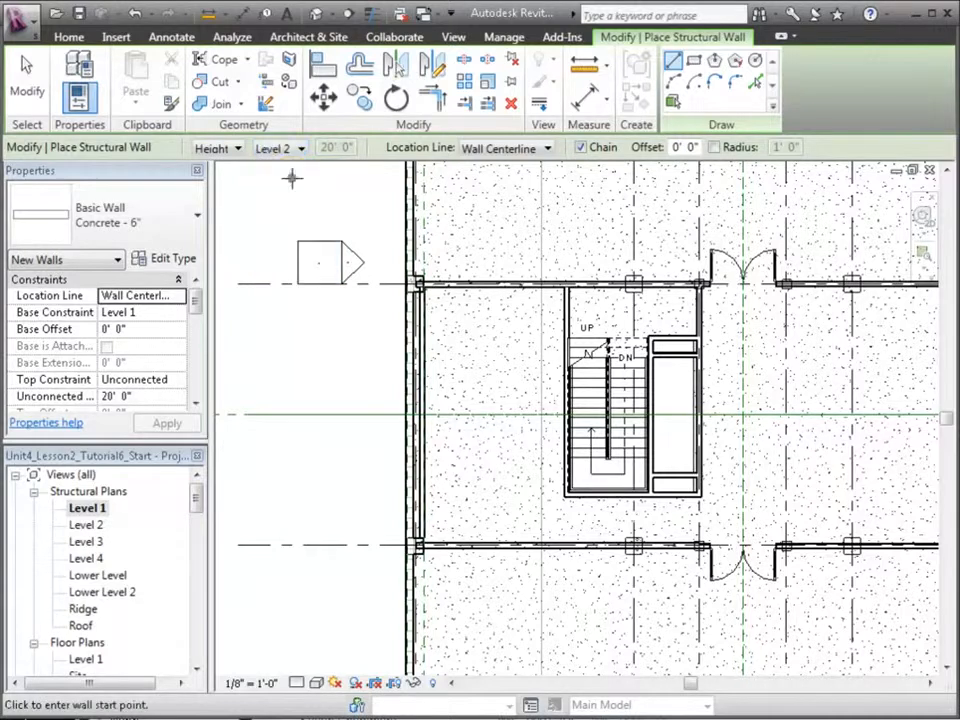
scroll(279, 424, up, 2)
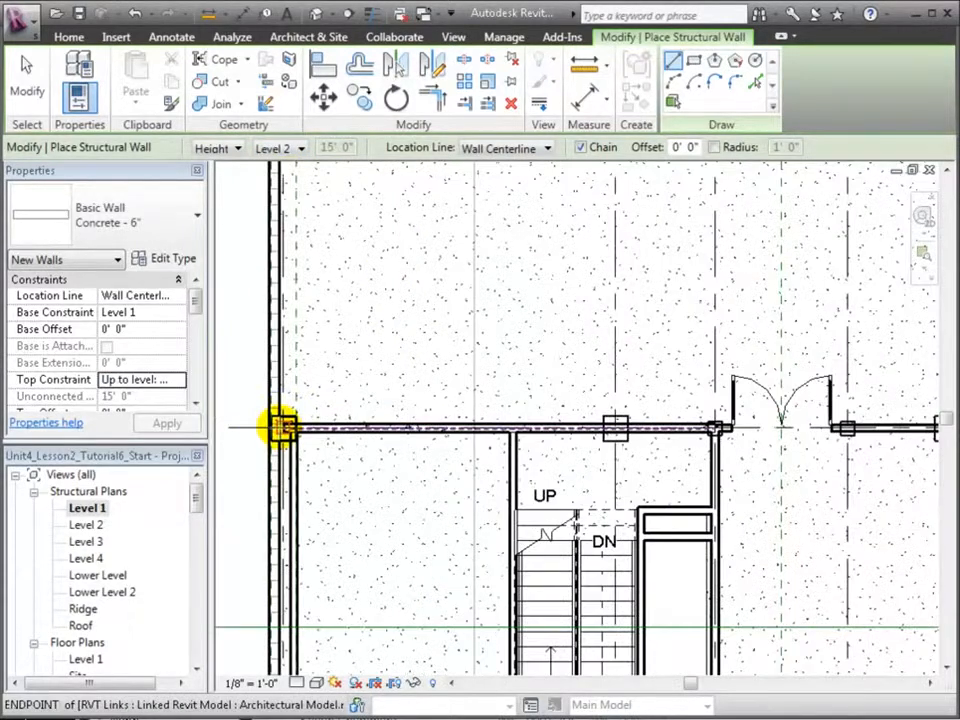
scroll(282, 426, up, 1)
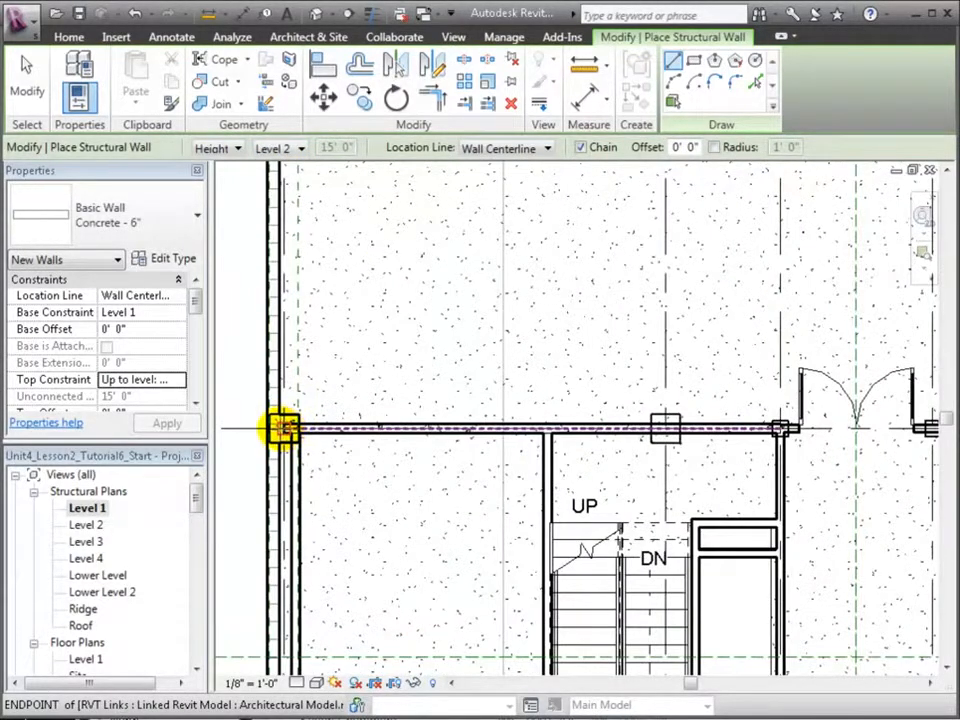
click(283, 428)
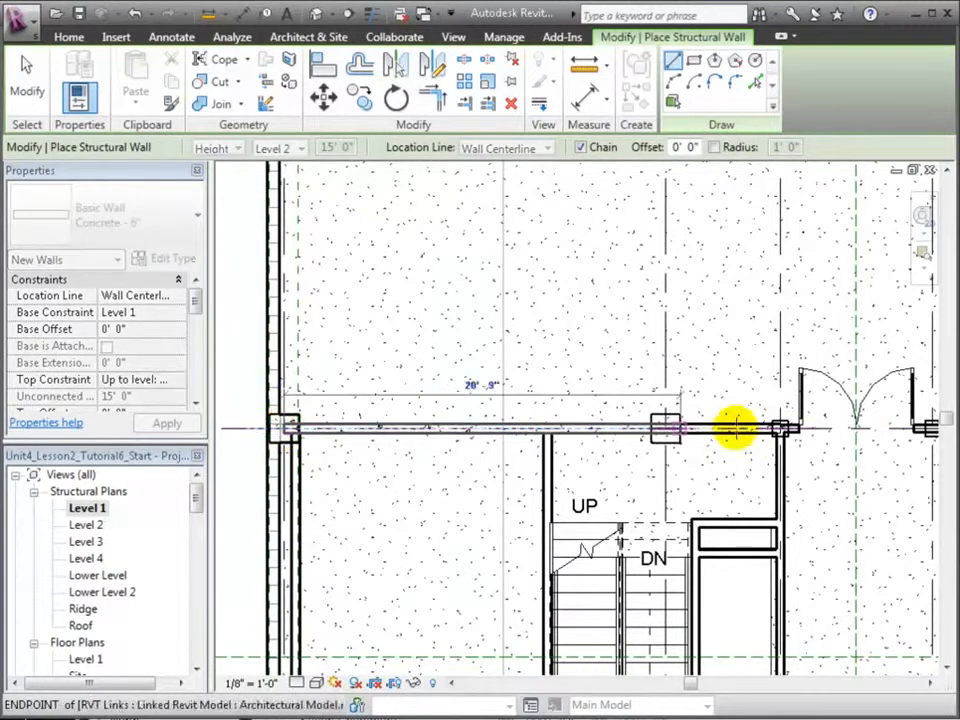
click(783, 428)
key(Escape)
key(Escape)
Mirror the new concrete wall about the horizontal reference plane through the stair core.
middle_drag(429, 579, 414, 364)
scroll(410, 364, down, 1)
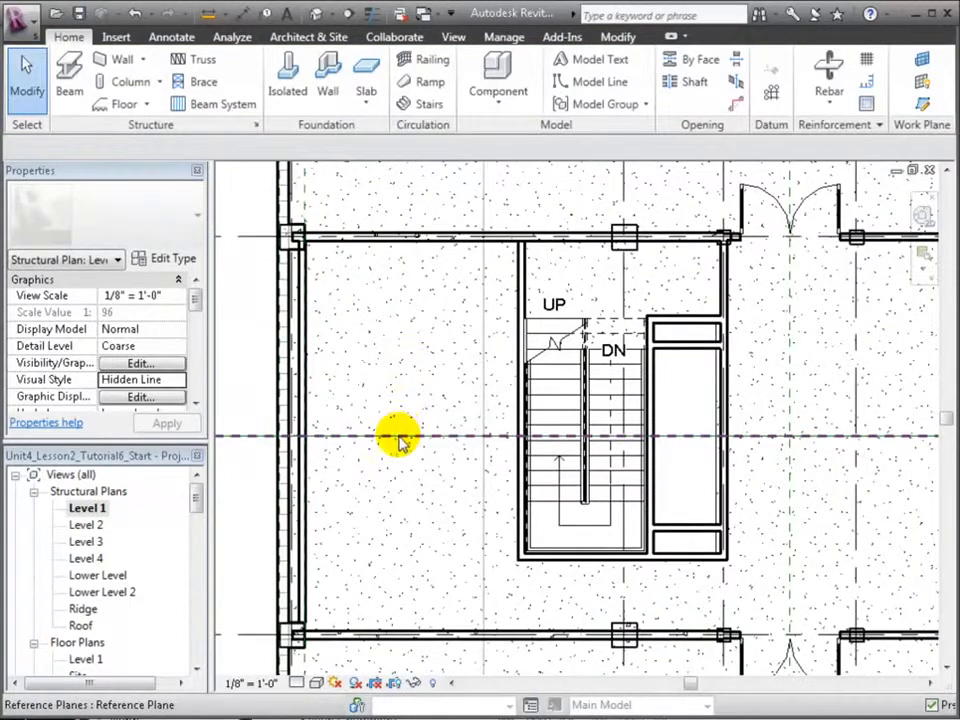
click(389, 241)
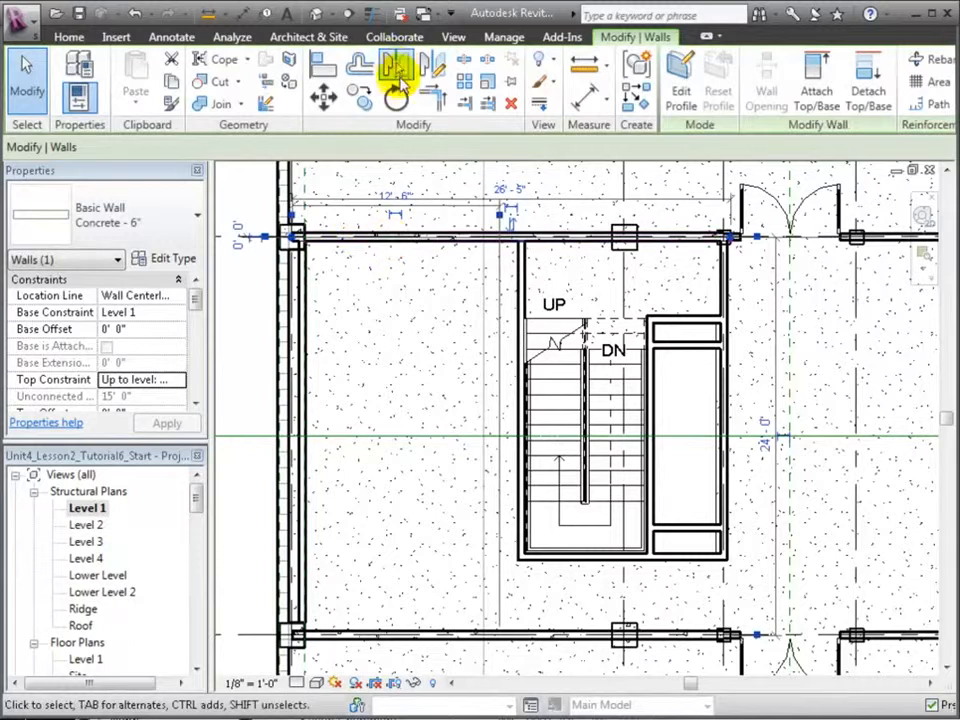
click(397, 68)
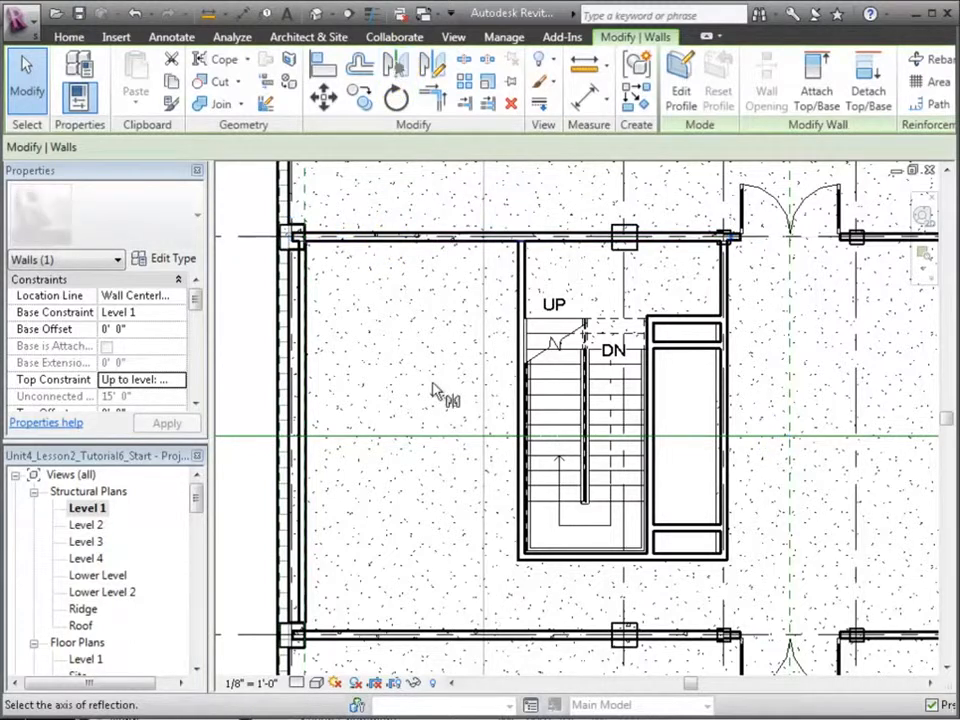
click(440, 437)
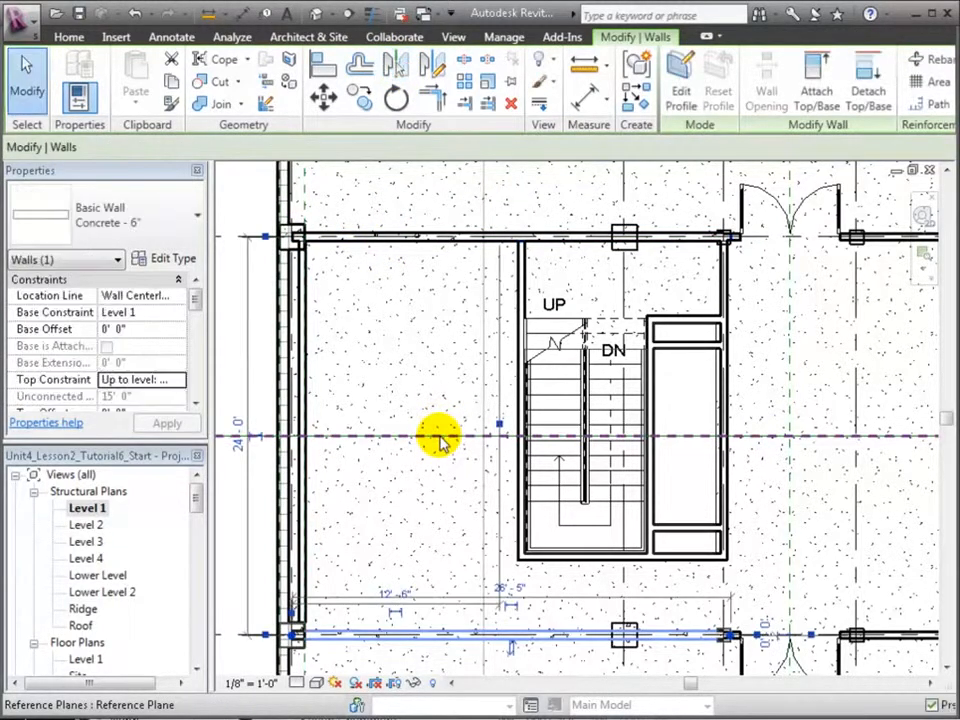
Open the 3D Structural Frame view and select each of the two new concrete walls to inspect them.
click(202, 632)
scroll(200, 632, down, 5)
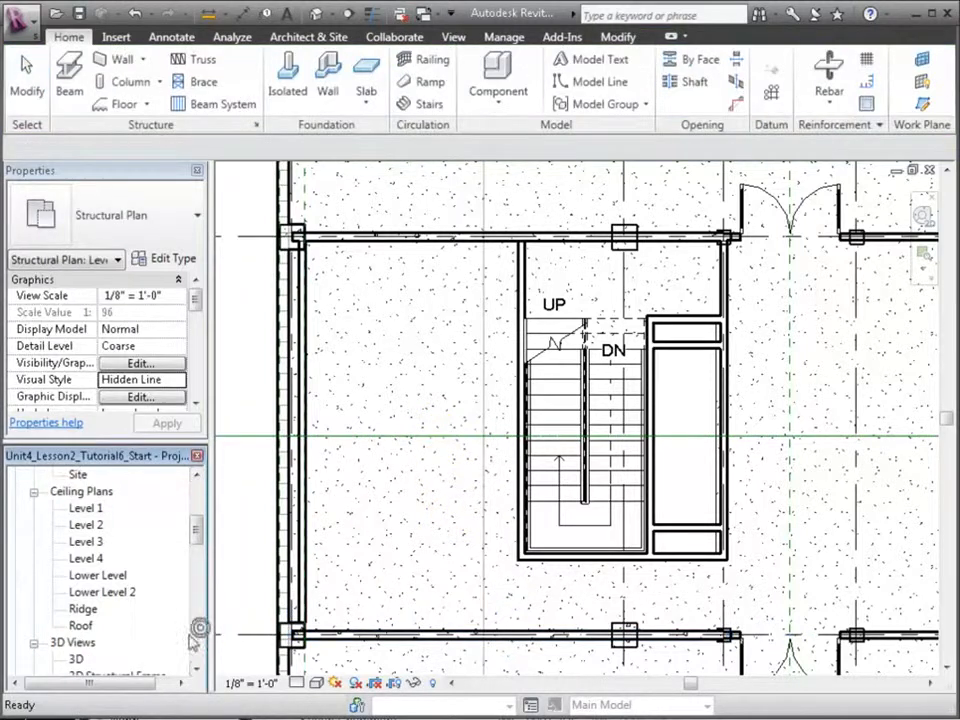
double_click(150, 675)
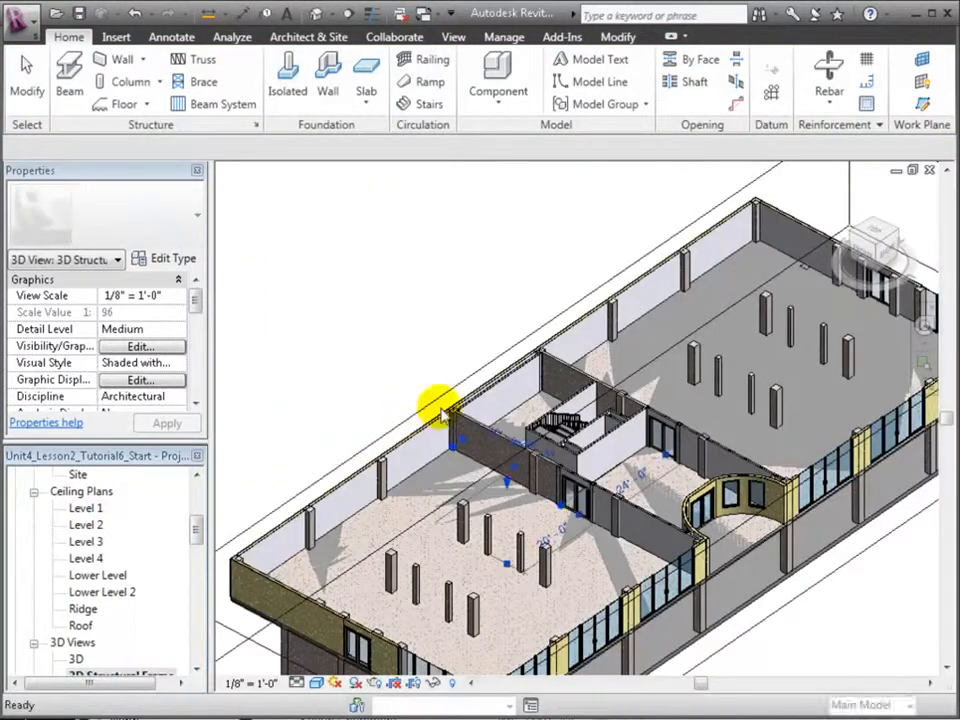
click(478, 442)
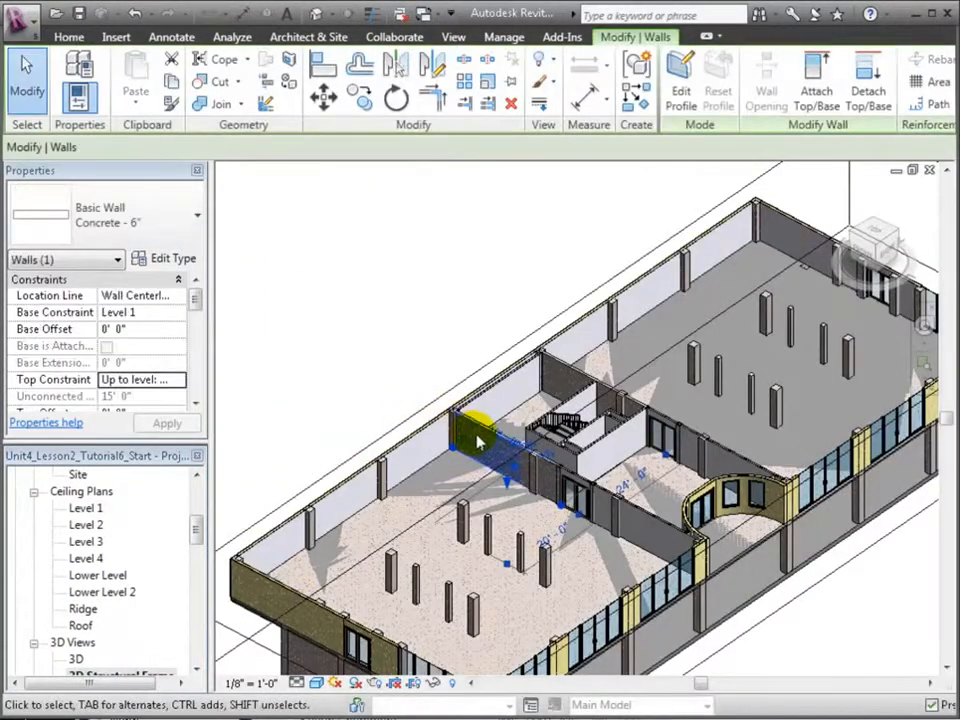
click(559, 372)
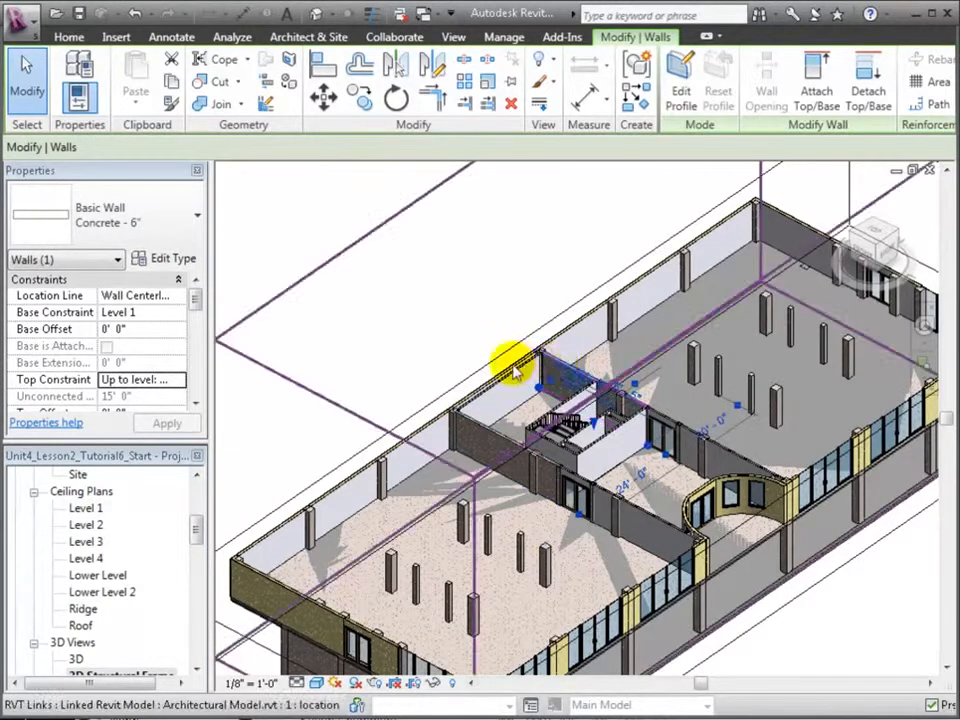
Turn off the visibility of the linked Architectural Model.rvt in the 3D Structural Frame view.
key(v)
key(g)
click(404, 60)
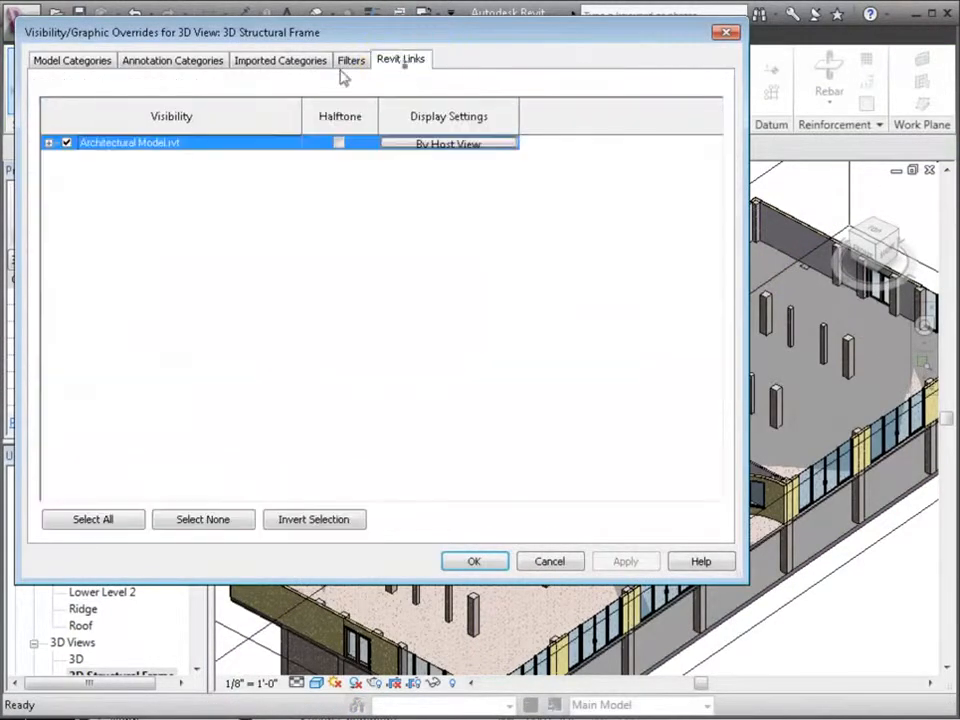
click(66, 143)
click(615, 561)
click(490, 563)
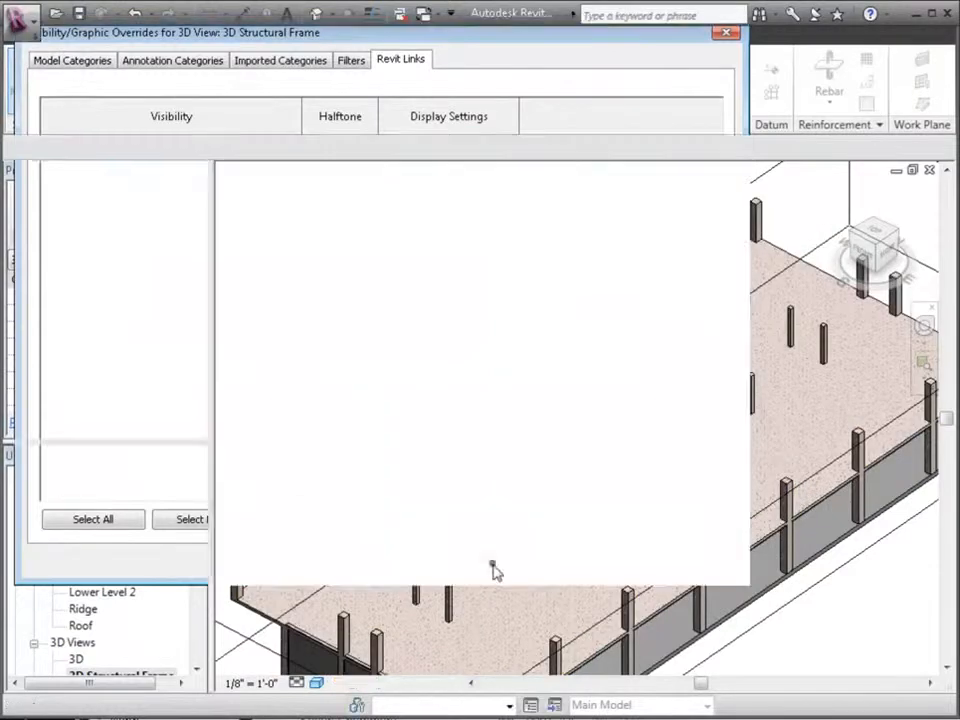
Change the short lower-level end wall from Generic - 8" to the Retaining - 12" Concrete type.
scroll(339, 369, down, 3)
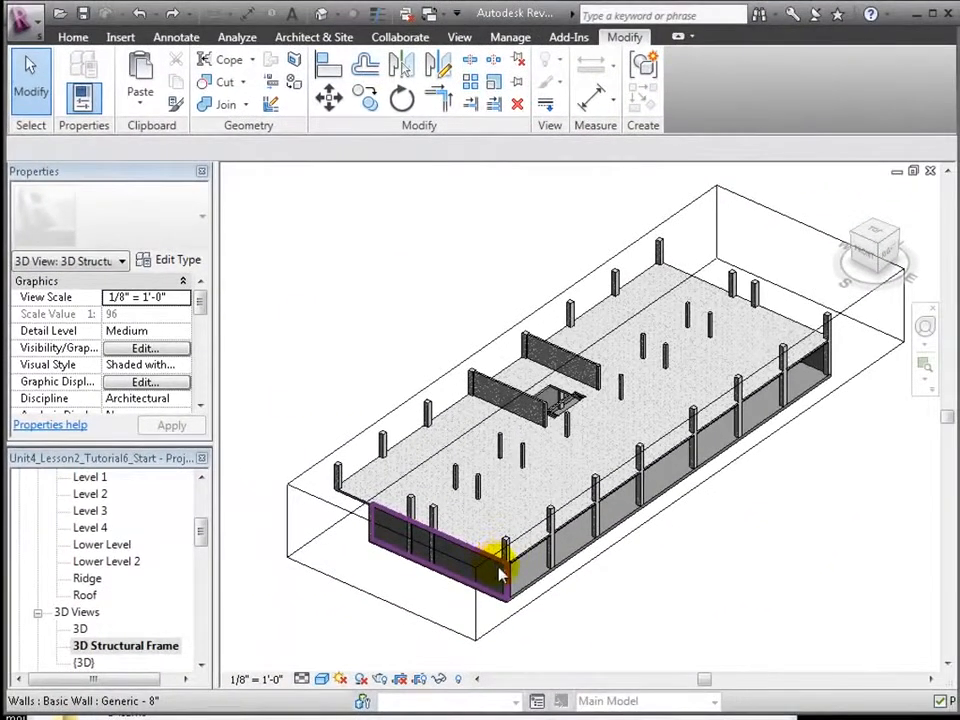
mouse_move(604, 594)
shift+middle_down()
mouse_move(626, 598)
mouse_move(808, 519)
mouse_move(825, 467)
mouse_move(797, 523)
mouse_move(656, 606)
mouse_move(590, 598)
shift+middle_up()
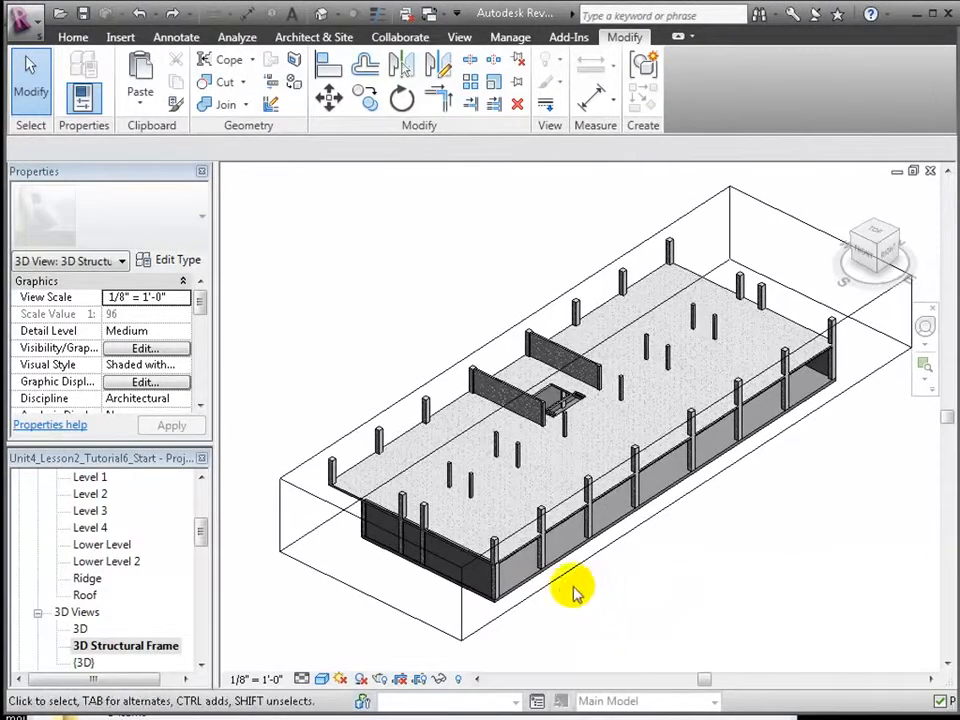
click(484, 598)
click(193, 226)
drag(251, 454, 249, 535)
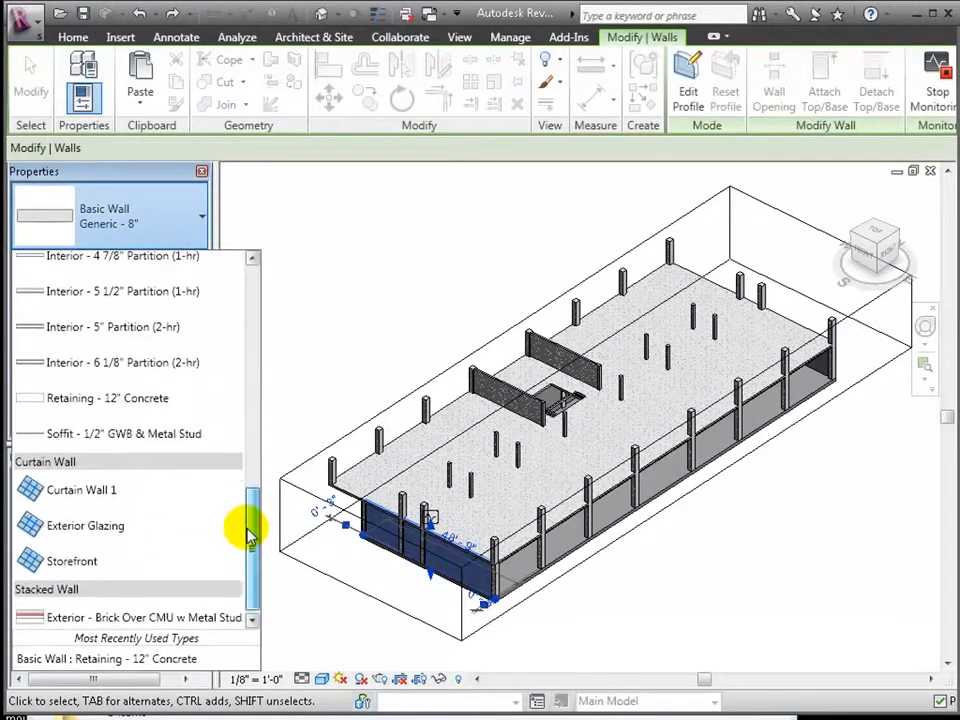
click(163, 400)
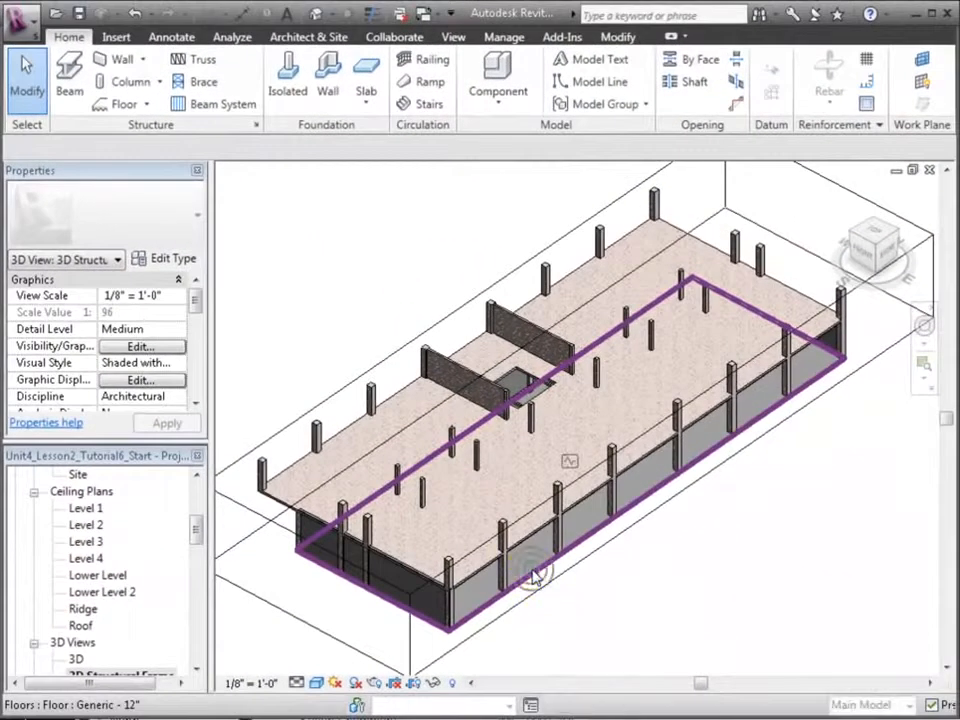
Select the Generic - 12" lower floor, open the Lower Level structural plan and start a structural foundation slab.
click(535, 574)
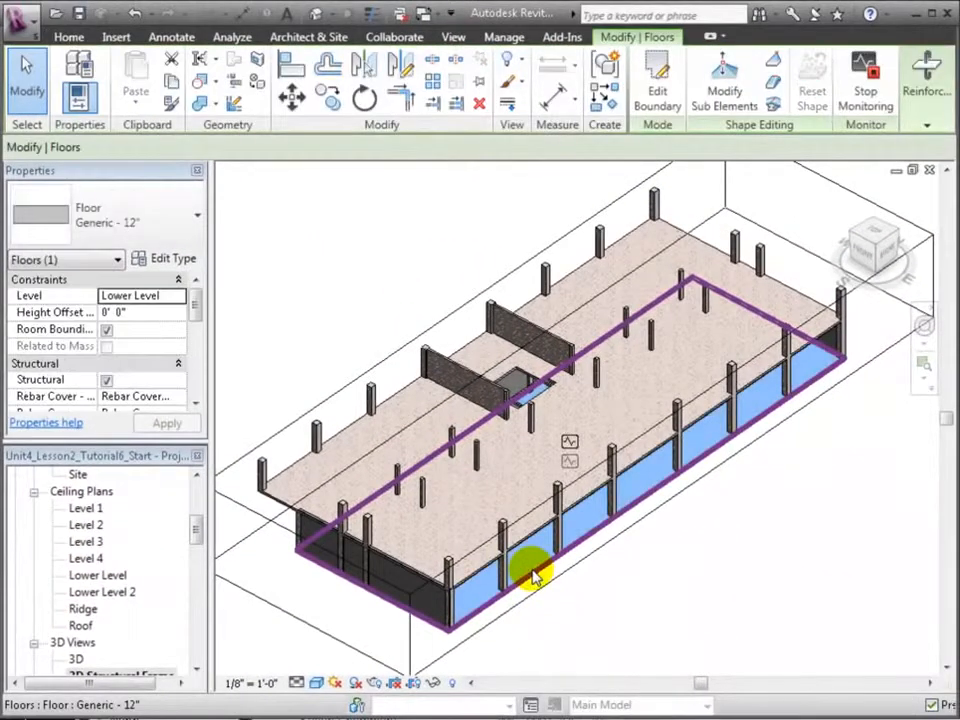
drag(195, 527, 195, 506)
double_click(94, 508)
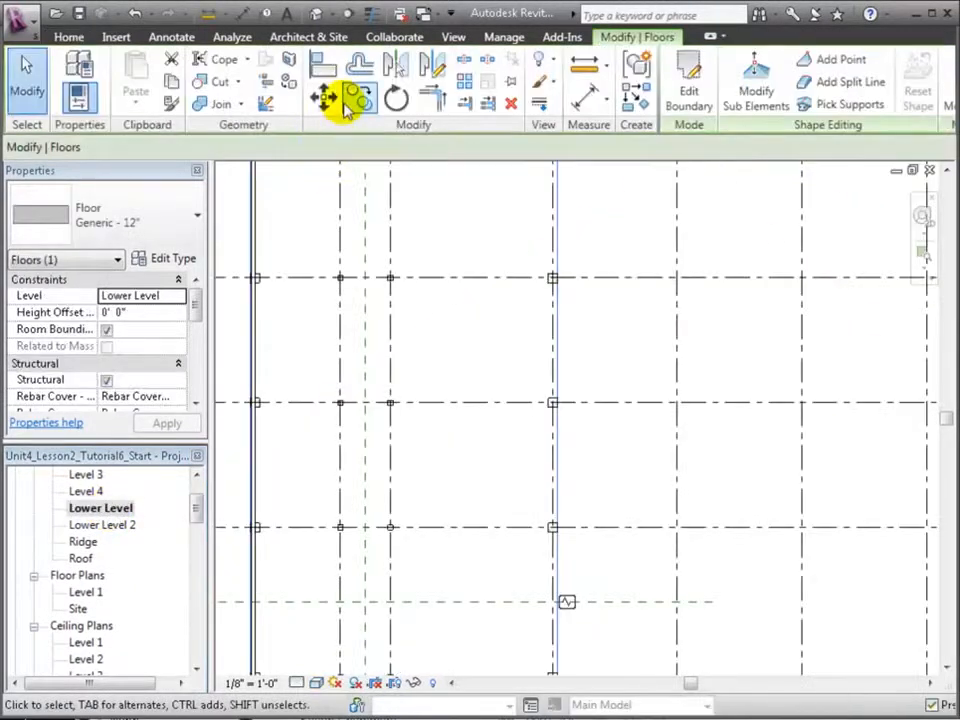
click(84, 40)
click(370, 95)
click(375, 134)
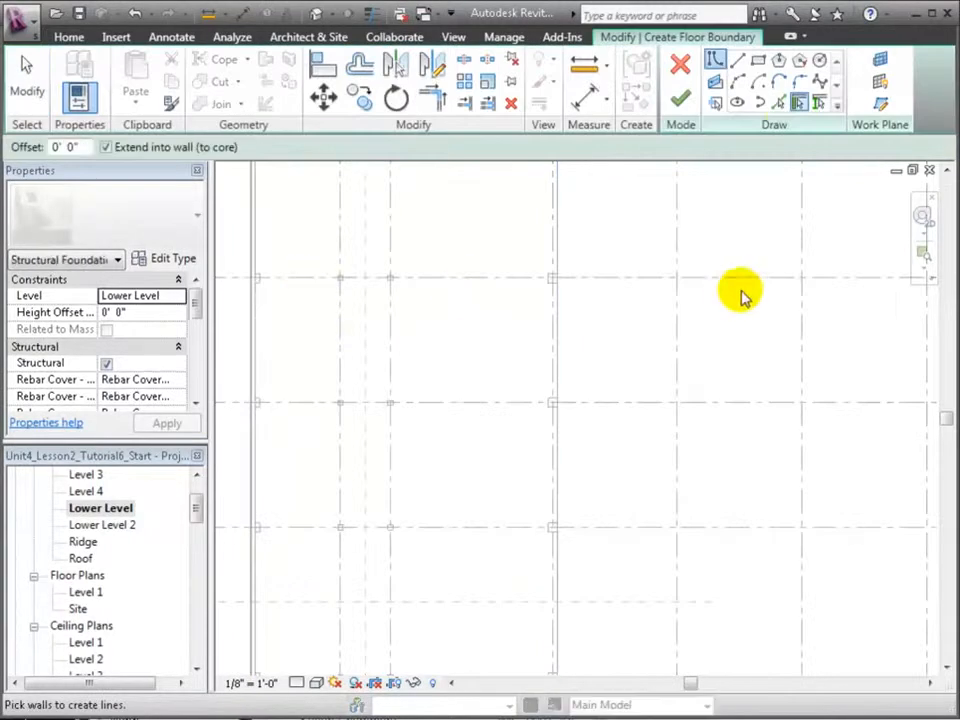
Outline the foundation slab by picking the outer edges of the lower-level walls on all four sides.
click(779, 102)
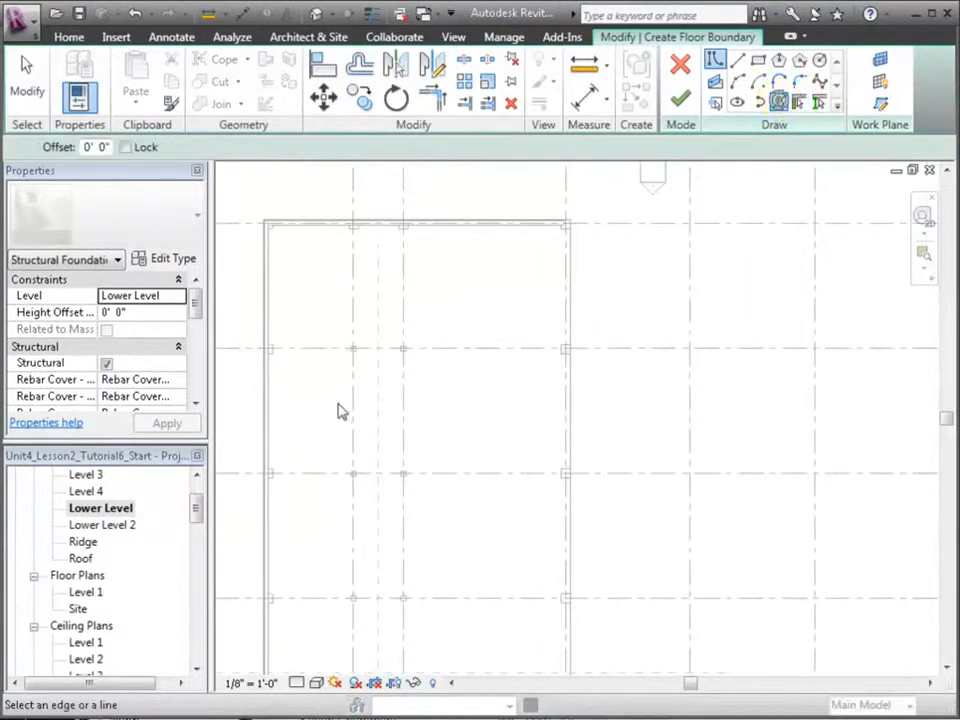
scroll(357, 361, up, 1)
click(313, 204)
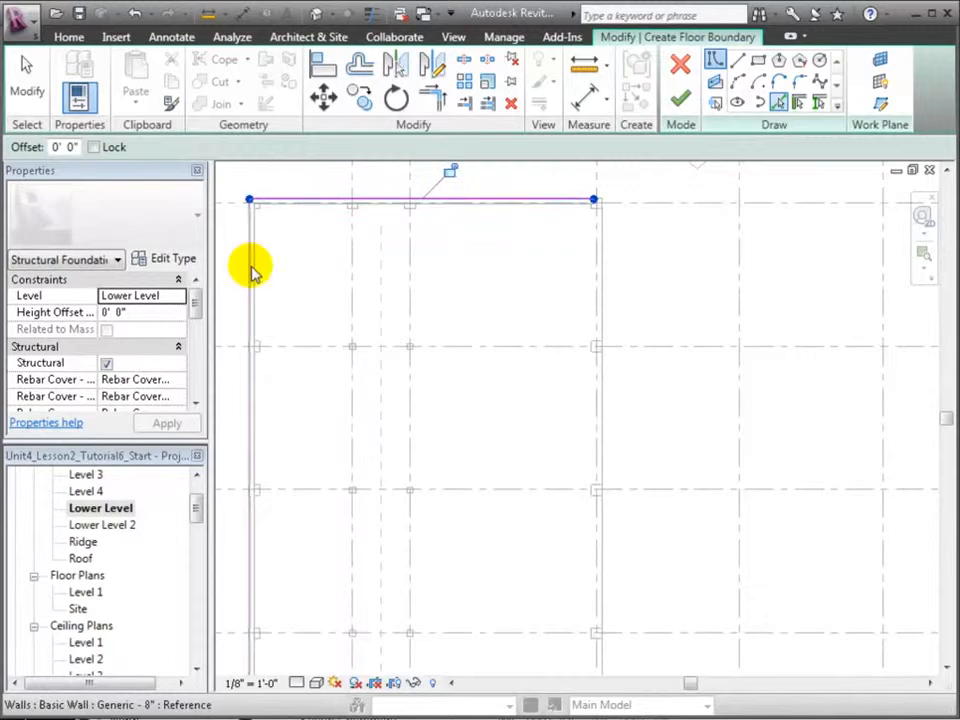
click(252, 272)
click(600, 436)
middle_drag(538, 466, 549, 246)
scroll(549, 246, down, 2)
scroll(533, 566, up, 4)
middle_drag(553, 597, 557, 328)
scroll(557, 328, up, 2)
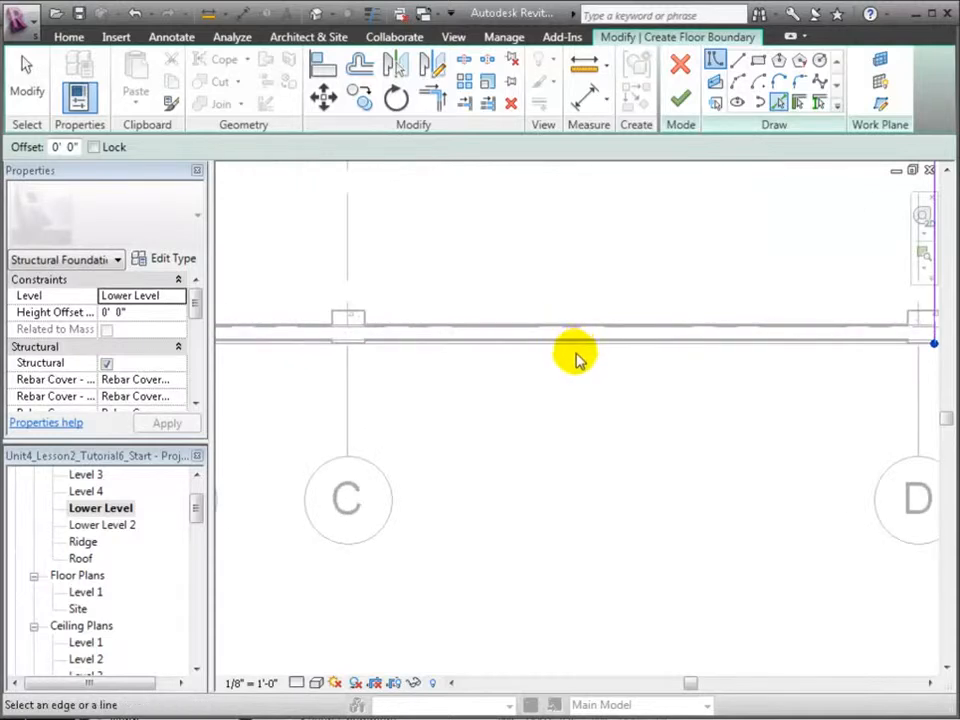
click(574, 346)
Align the slab's upper boundary line with the outermost edge just outside the wall.
middle_drag(574, 392, 555, 606)
scroll(555, 606, down, 2)
middle_drag(586, 190, 602, 703)
middle_drag(571, 400, 592, 637)
scroll(593, 600, down, 2)
middle_drag(617, 260, 617, 628)
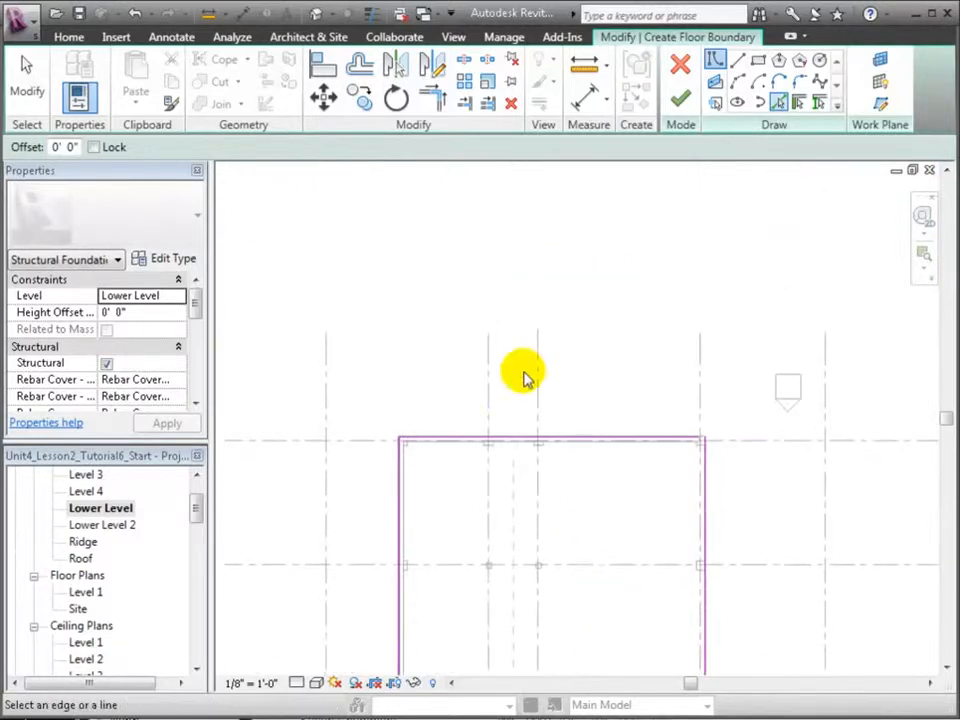
scroll(555, 447, up, 3)
middle_drag(555, 447, 545, 350)
key(l)
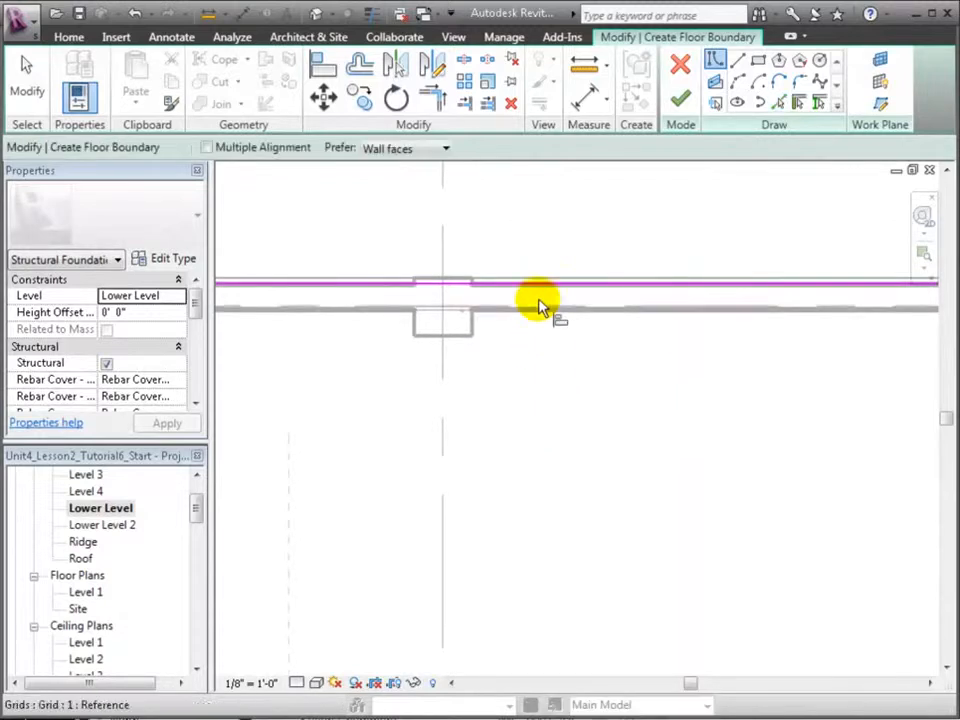
click(549, 280)
click(549, 283)
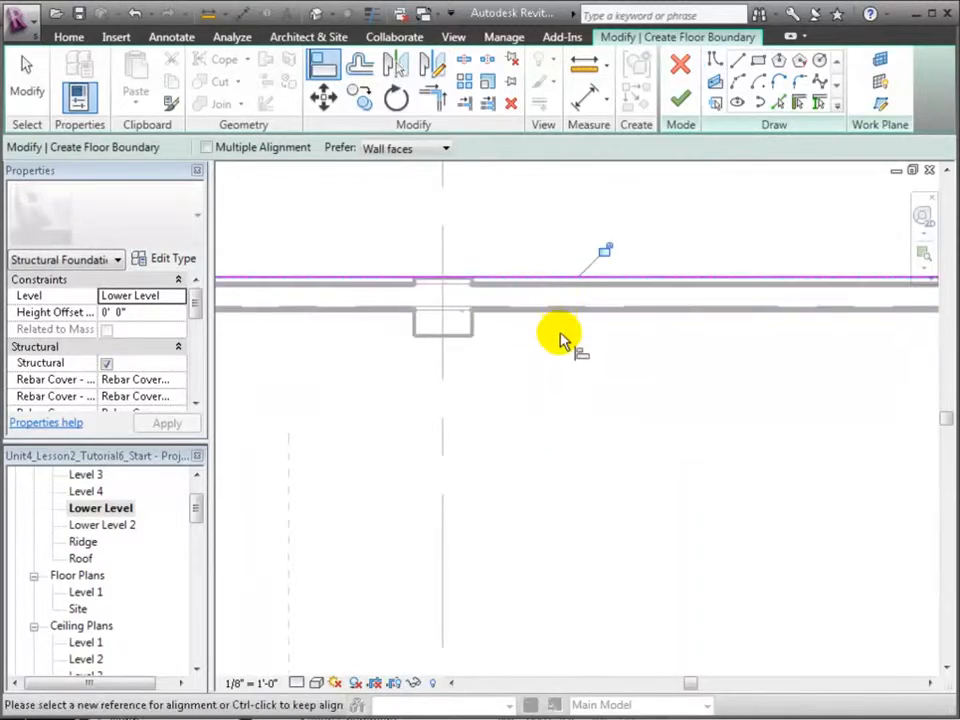
Trim the slab boundary lines to meet at the two upper corners.
scroll(555, 328, down, 4)
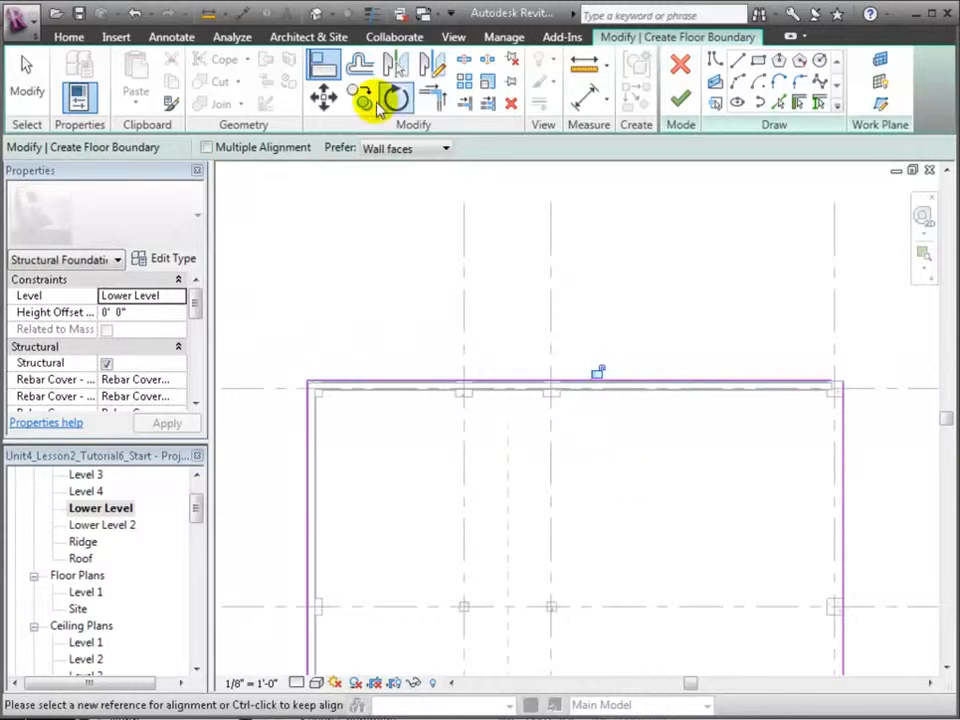
click(433, 95)
click(306, 405)
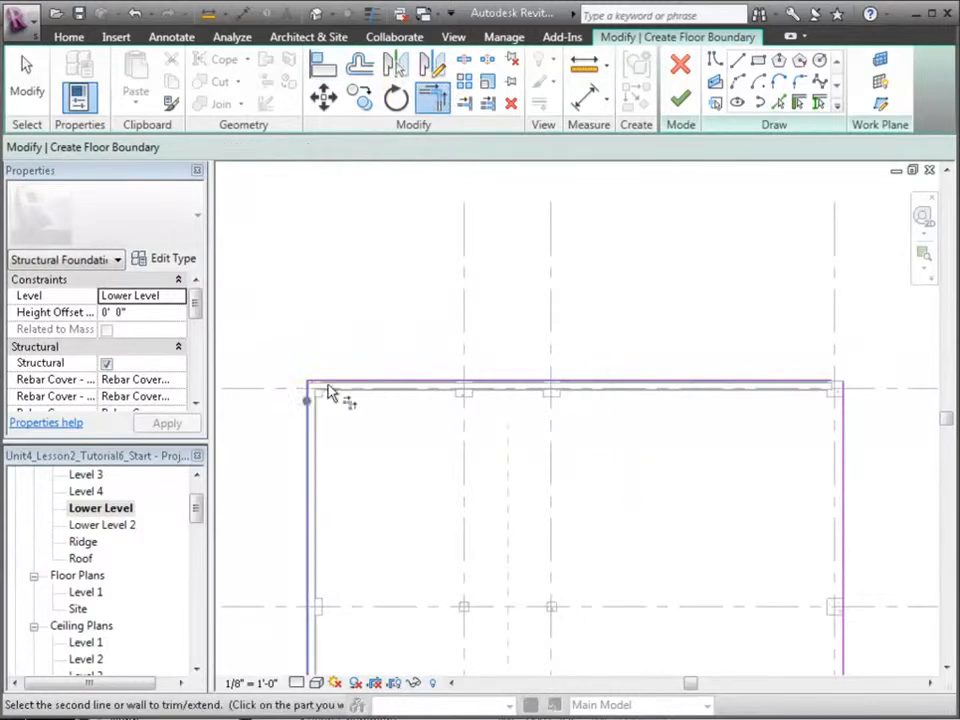
click(332, 388)
click(801, 385)
click(842, 403)
Trim the slab boundary lines at the two lower corners and finish the 6" Foundation Slab sketch.
middle_drag(785, 499, 608, 40)
scroll(610, 200, down, 3)
middle_drag(615, 652, 561, 579)
click(590, 584)
click(604, 568)
click(341, 549)
click(352, 588)
click(680, 98)
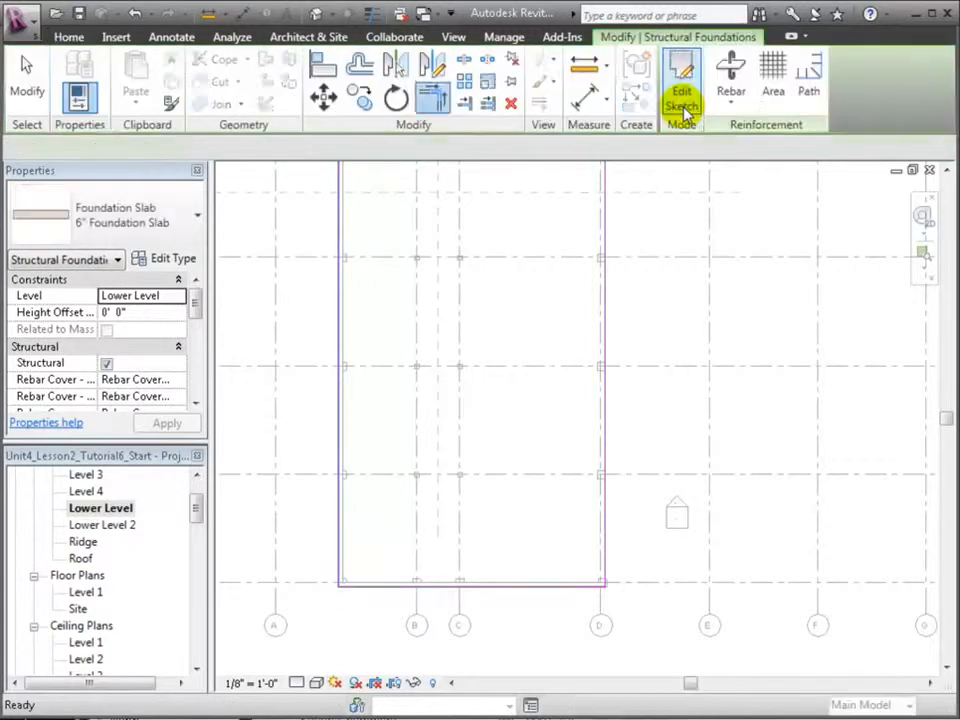
Return to the 3D Structural Frame view and delete the Generic - 12" floor on the Lower Level.
click(197, 621)
click(122, 609)
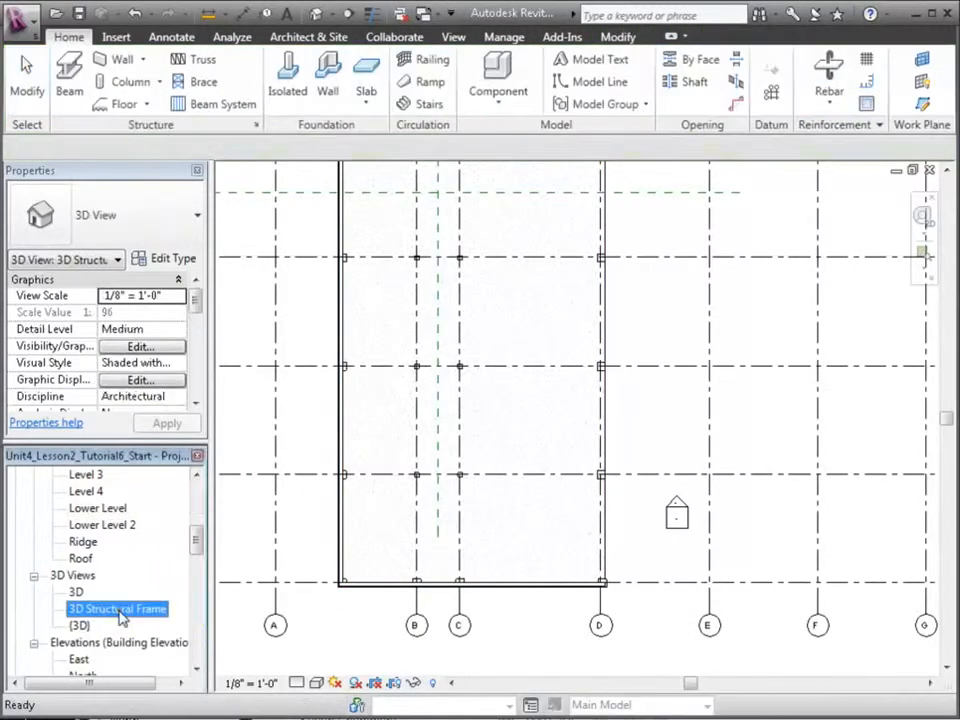
double_click(120, 612)
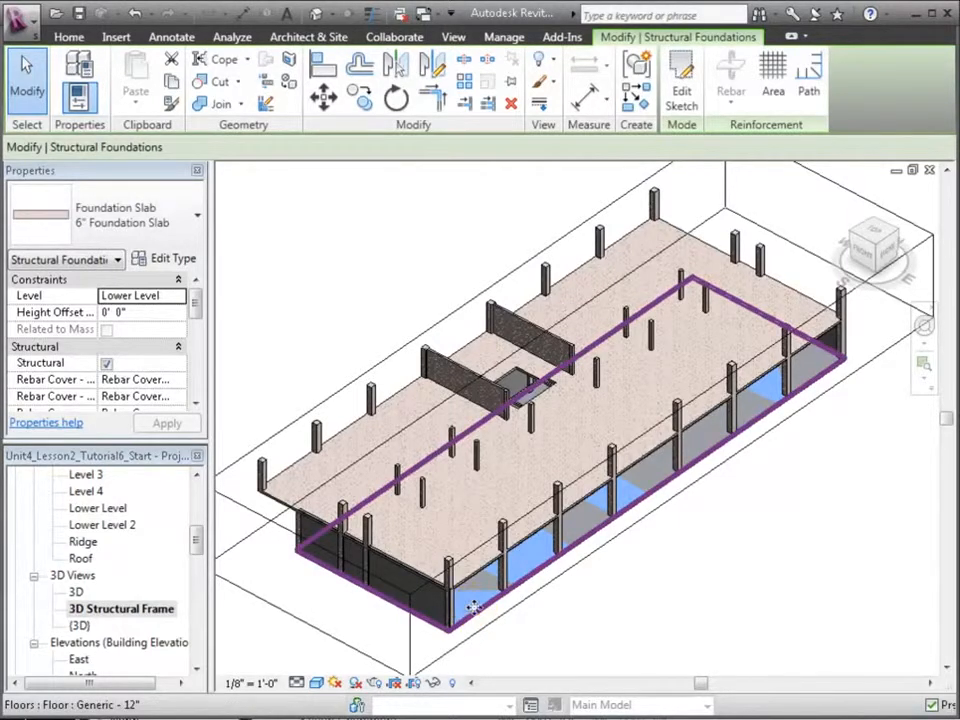
click(473, 607)
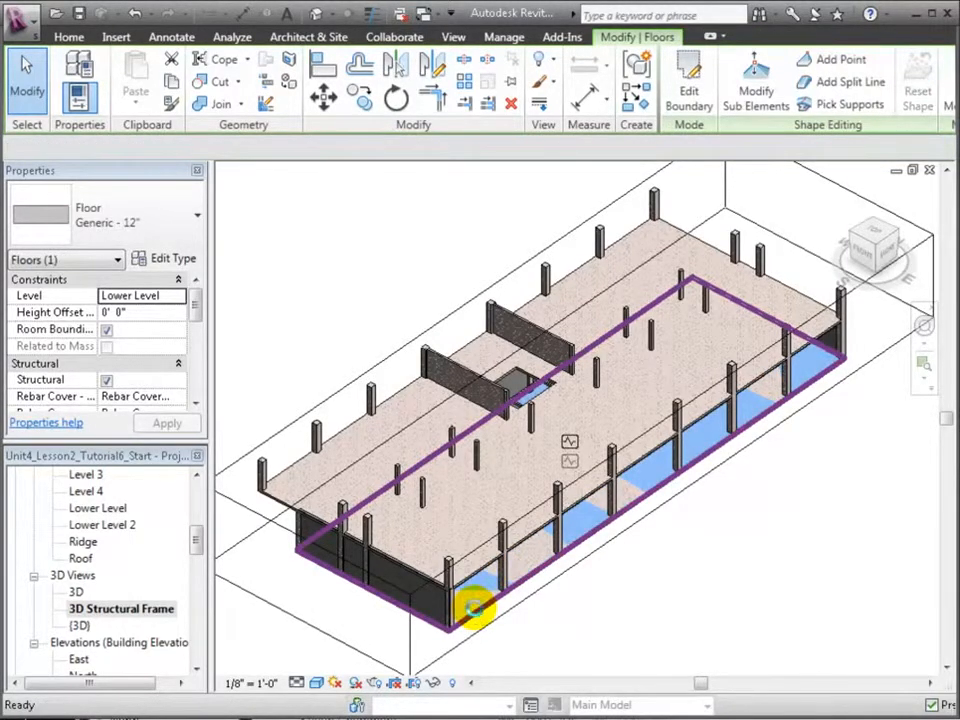
key(Delete)
click(943, 626)
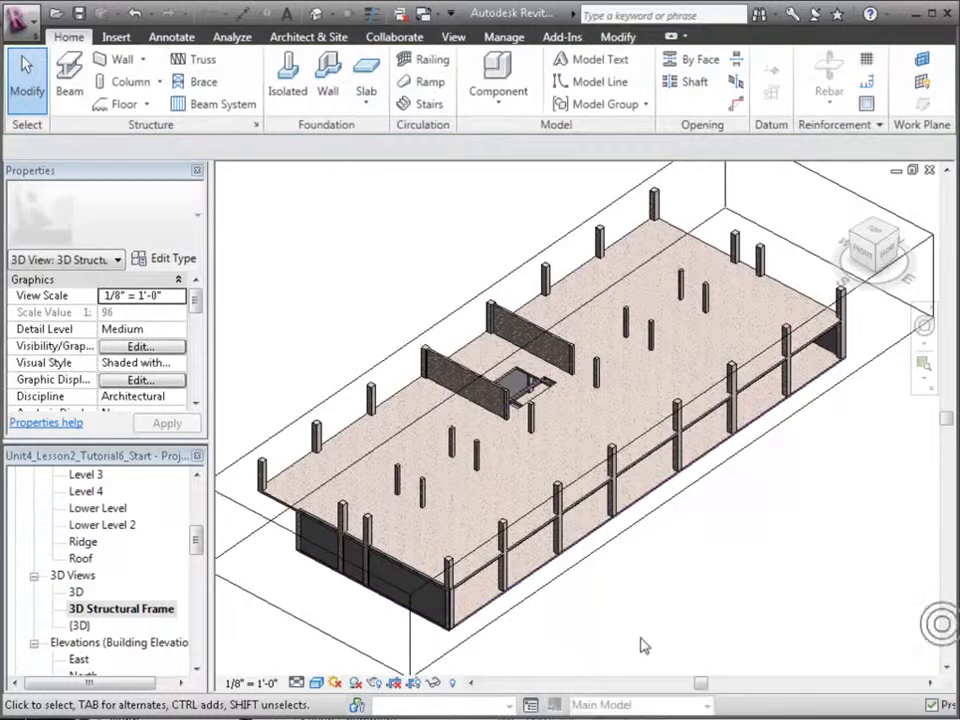
Place Bearing Footing - 36" x 12" wall foundations under the Generic - 8" retaining walls of the Lower Level.
click(525, 572)
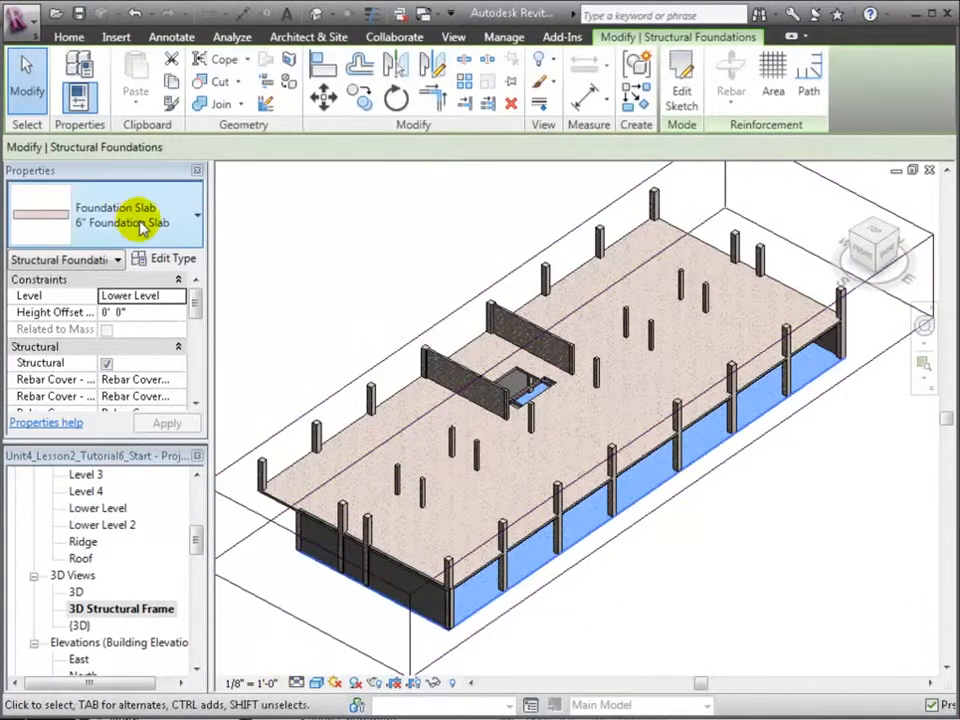
click(70, 38)
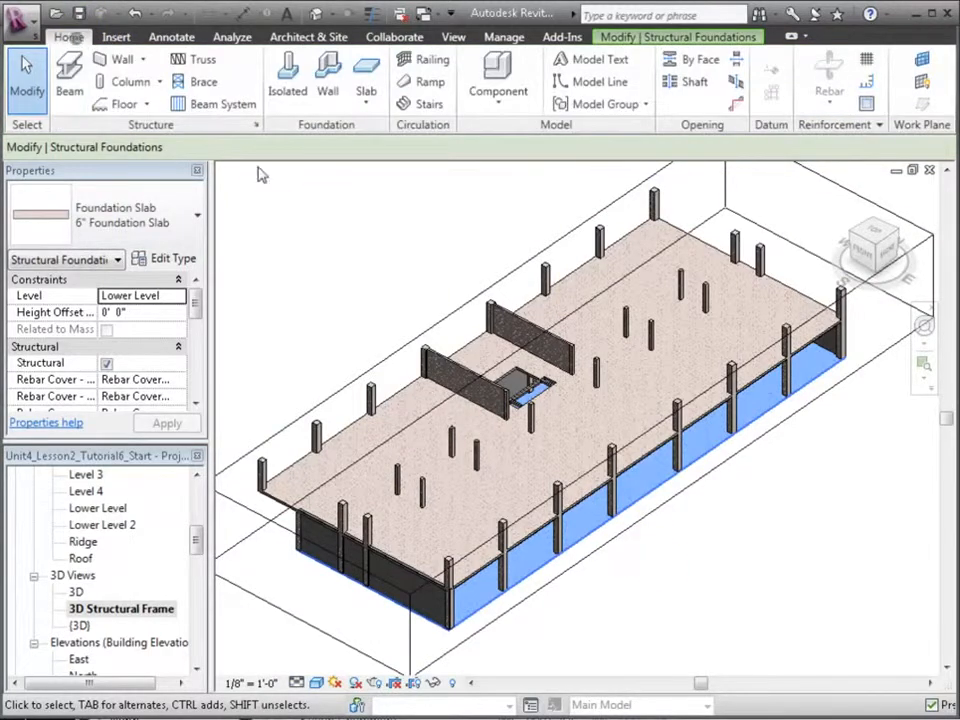
click(321, 107)
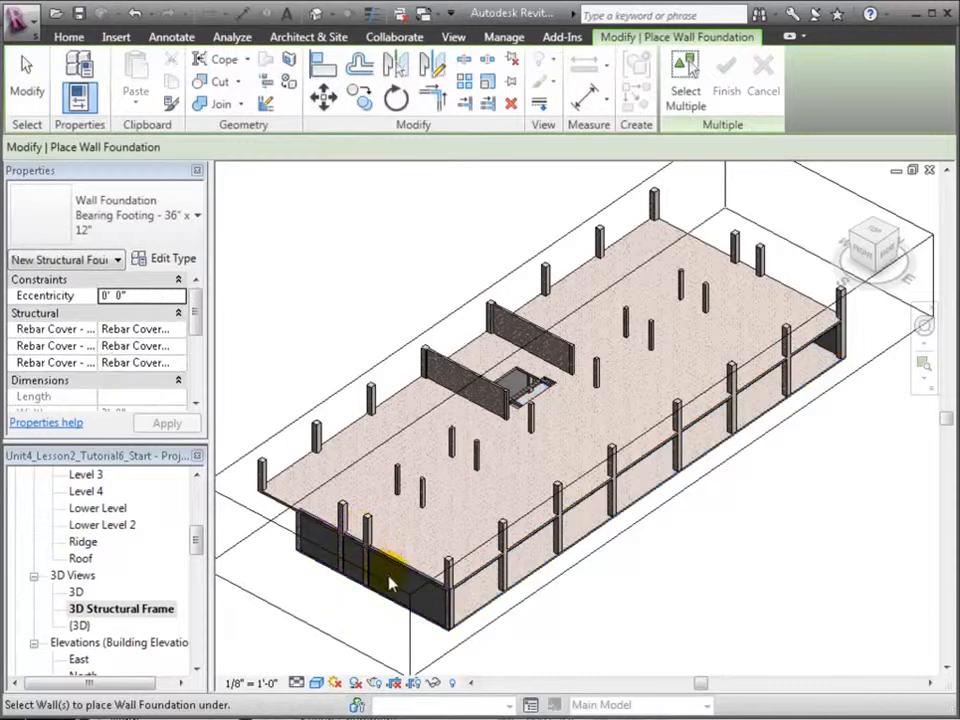
click(393, 570)
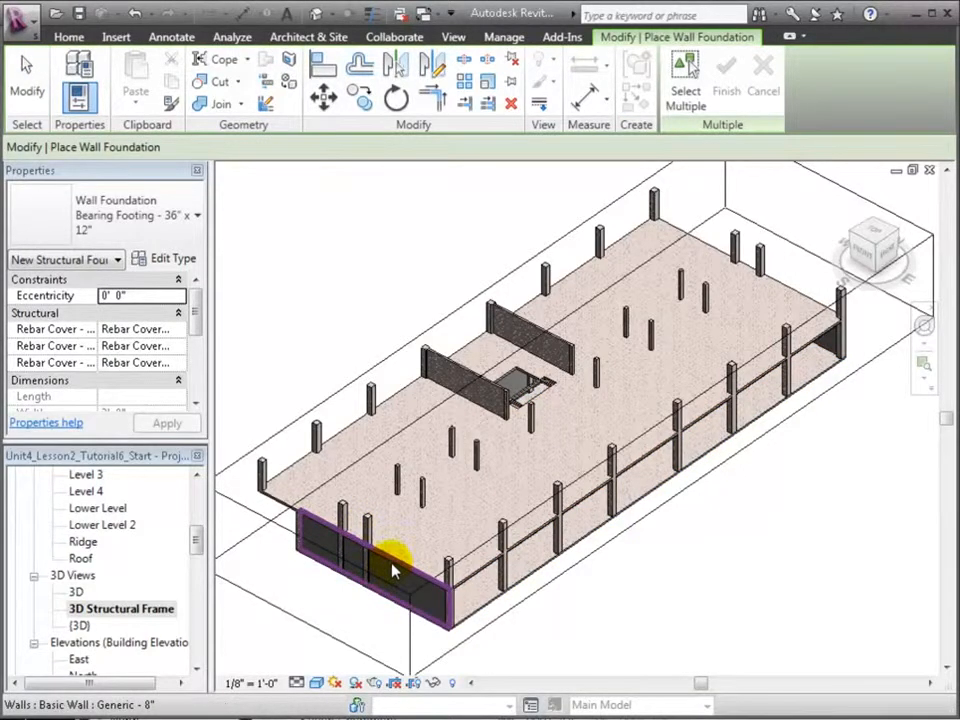
click(393, 570)
click(393, 570)
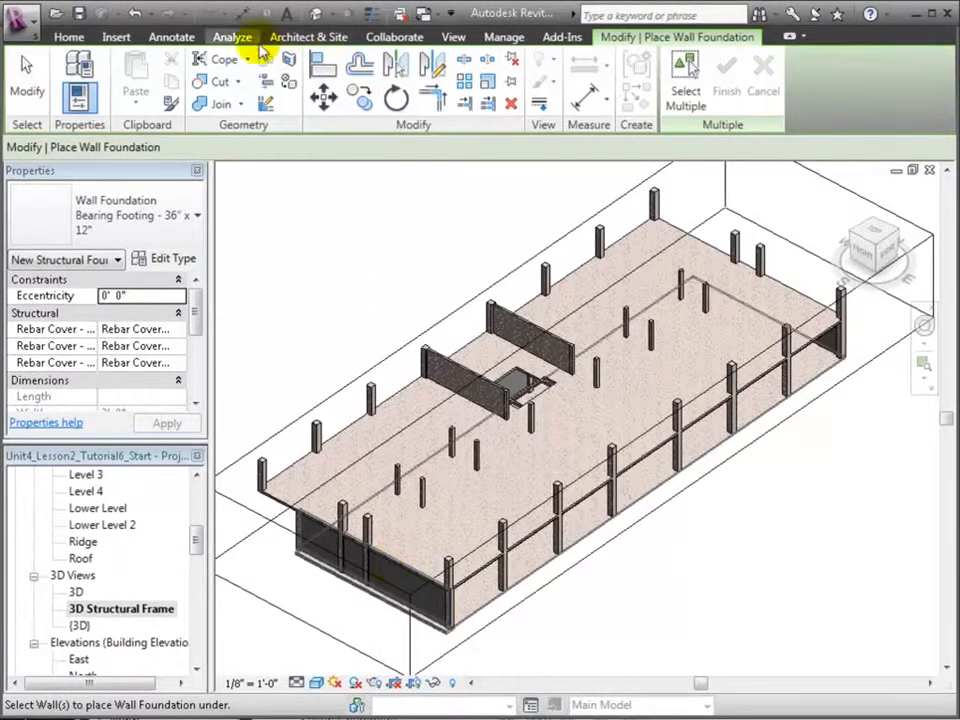
Start an isolated foundation and load the Footing-Rectangular family from the Structural Foundations folder of the Imperial Library.
click(70, 37)
click(287, 80)
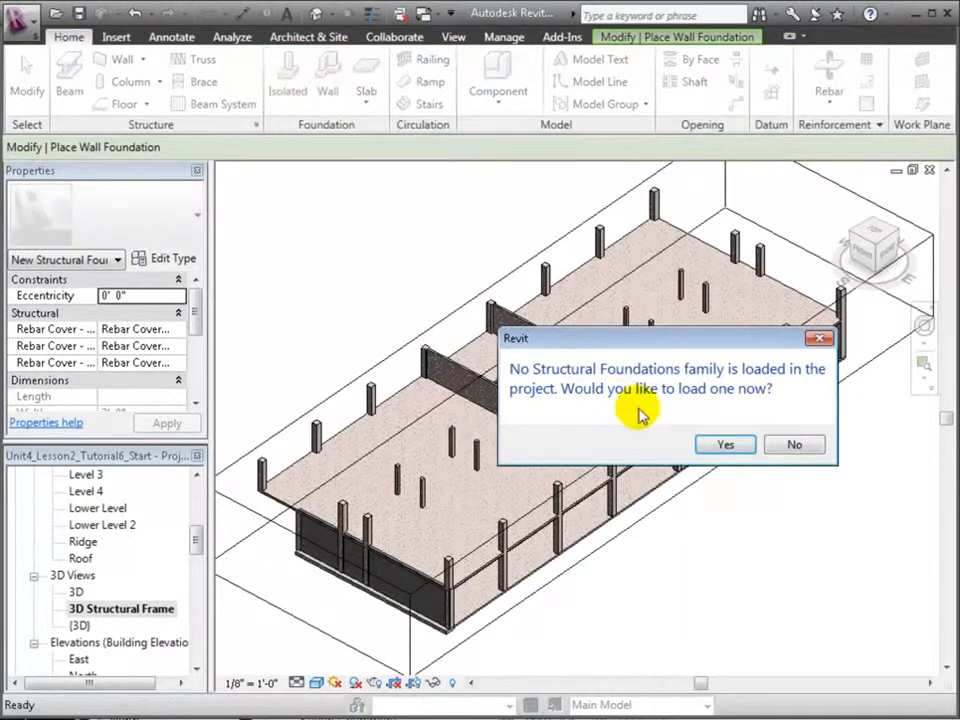
click(718, 446)
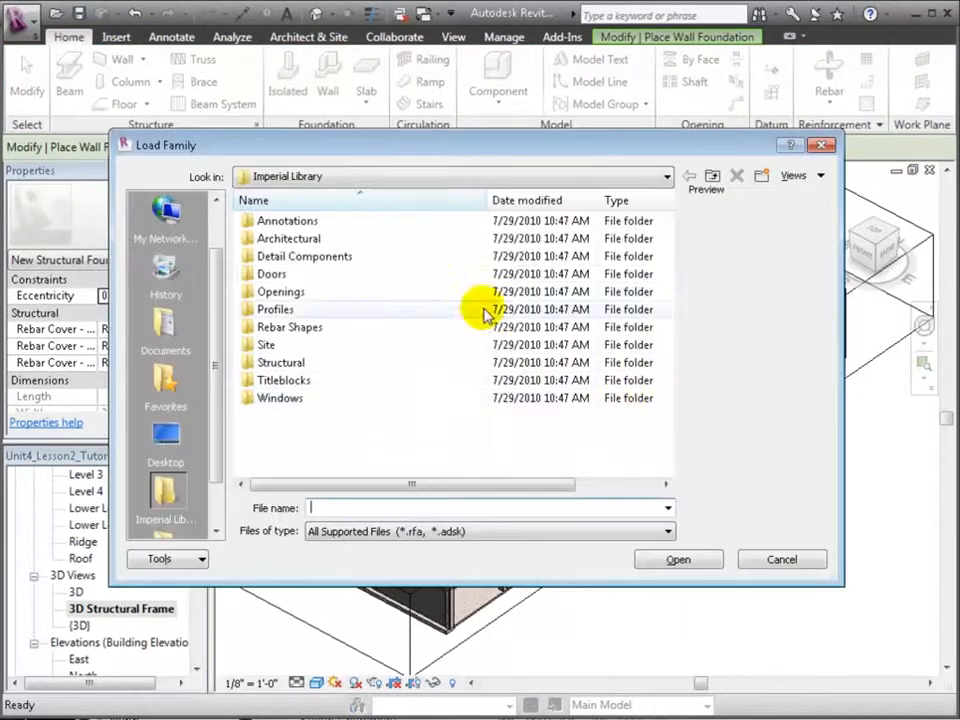
double_click(336, 364)
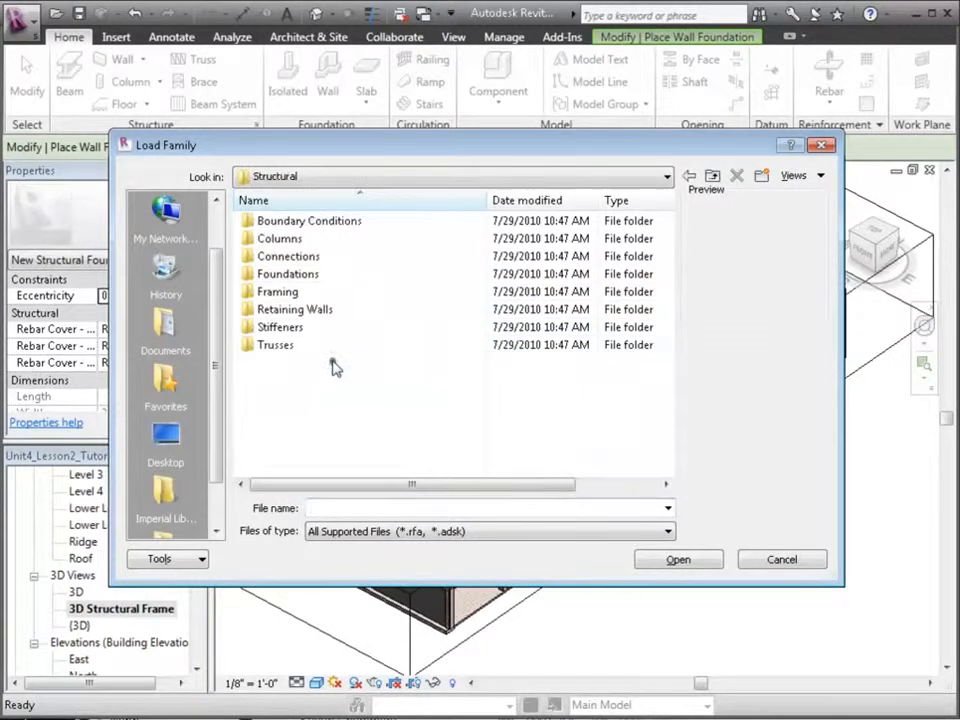
double_click(330, 280)
click(333, 221)
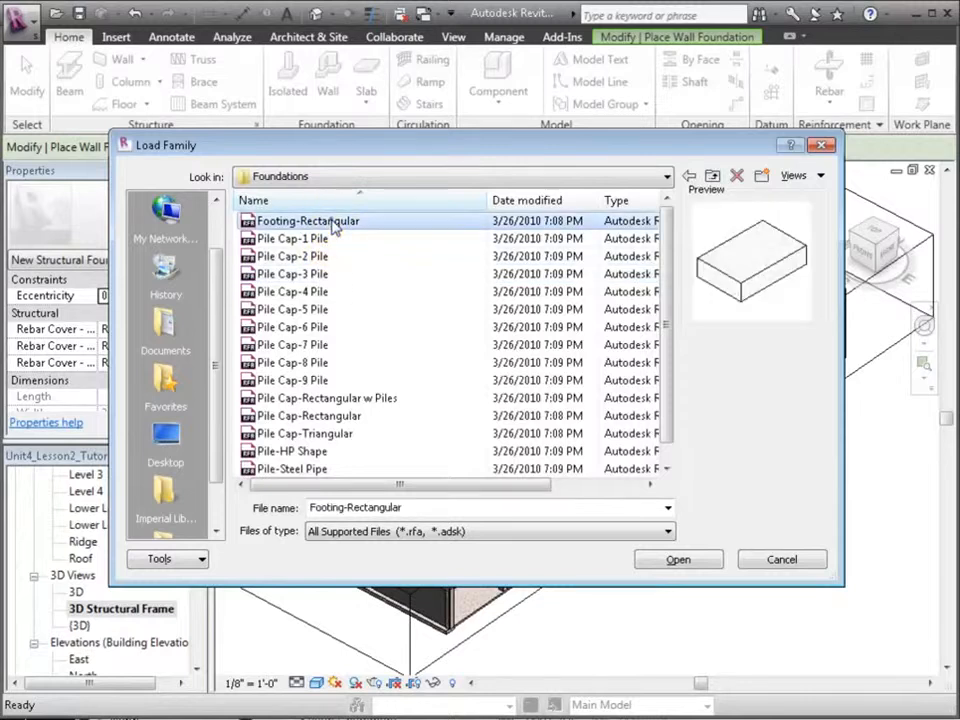
click(650, 556)
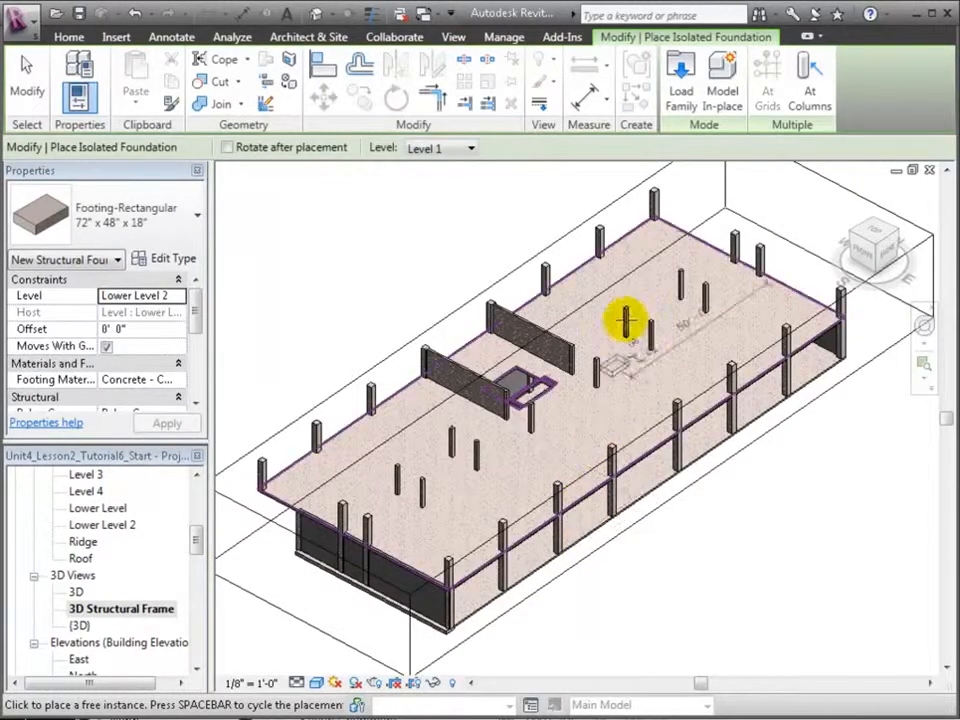
Place 72" x 48" x 18" rectangular footings on the Lower Level at the six intermediate concrete columns along the open front edge.
click(812, 95)
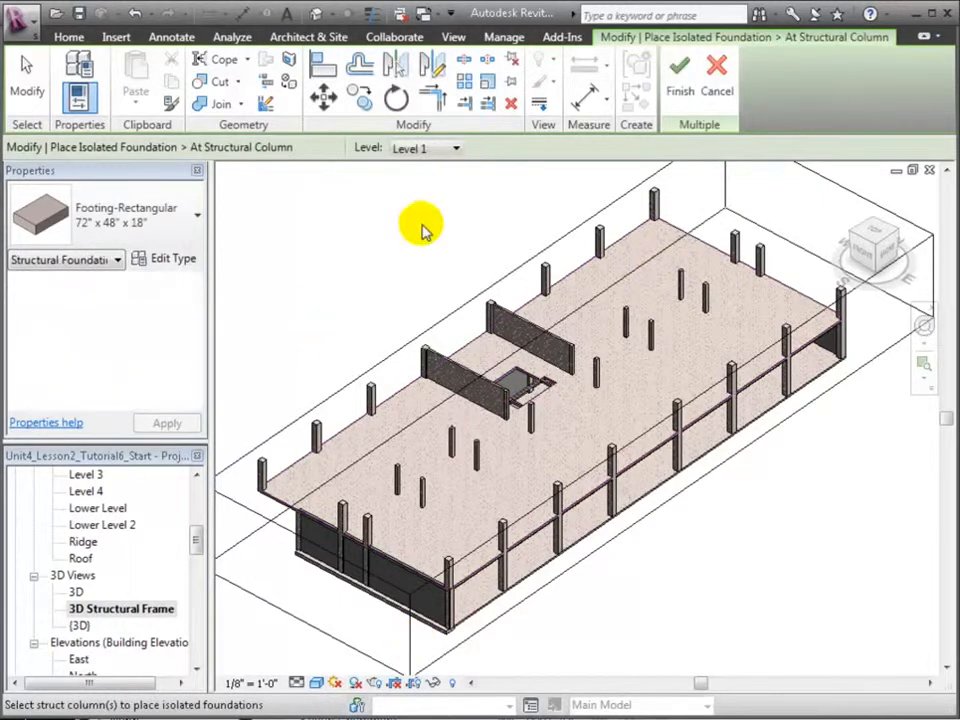
click(452, 149)
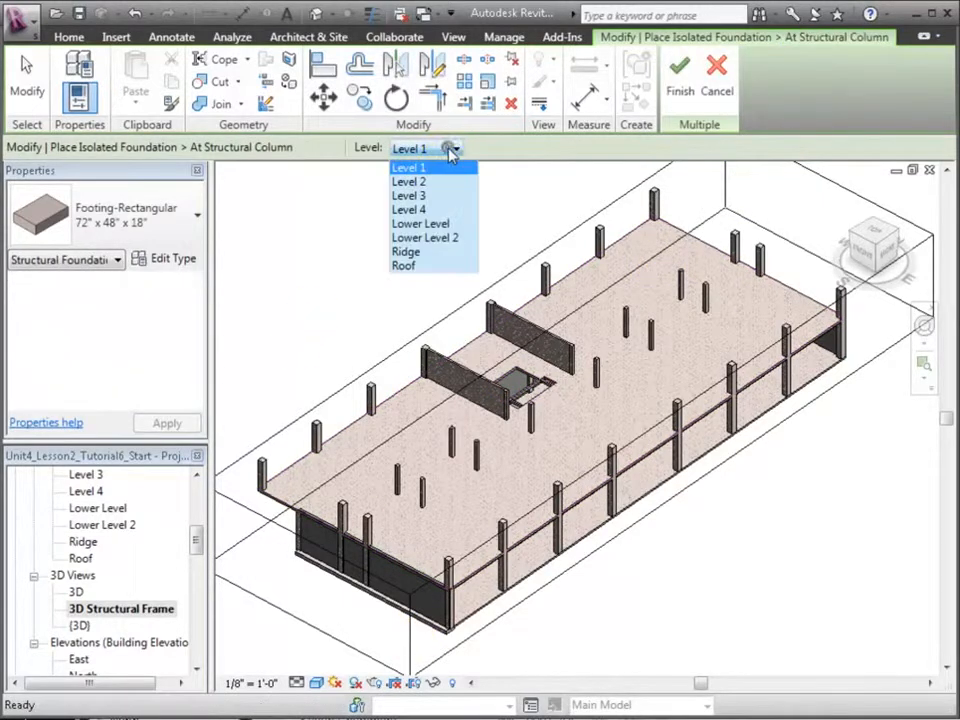
click(440, 224)
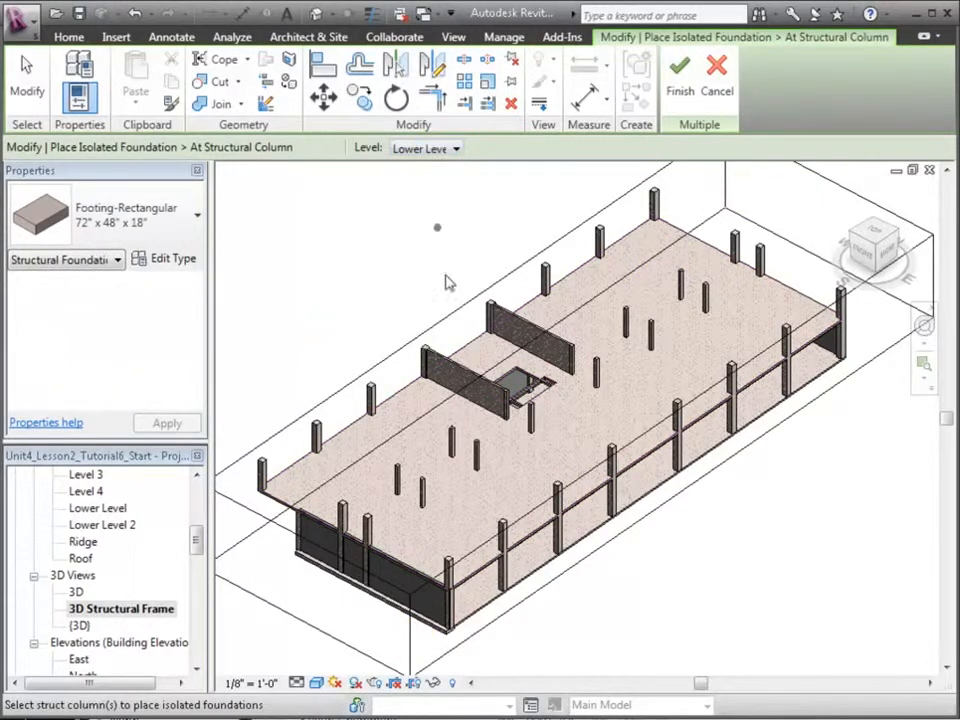
click(504, 595)
click(560, 542)
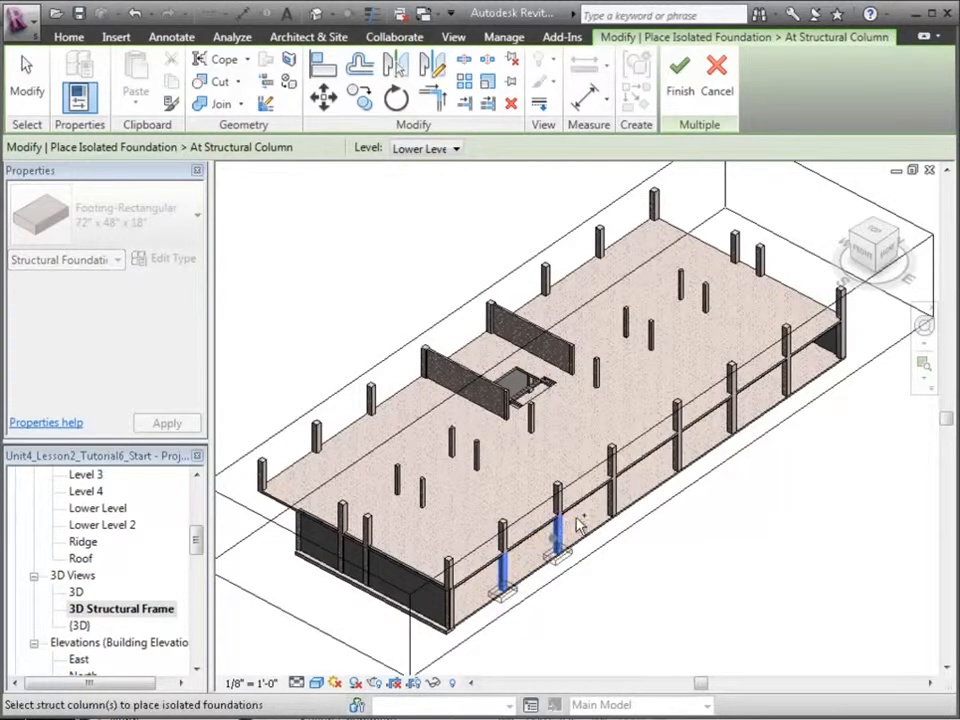
click(678, 470)
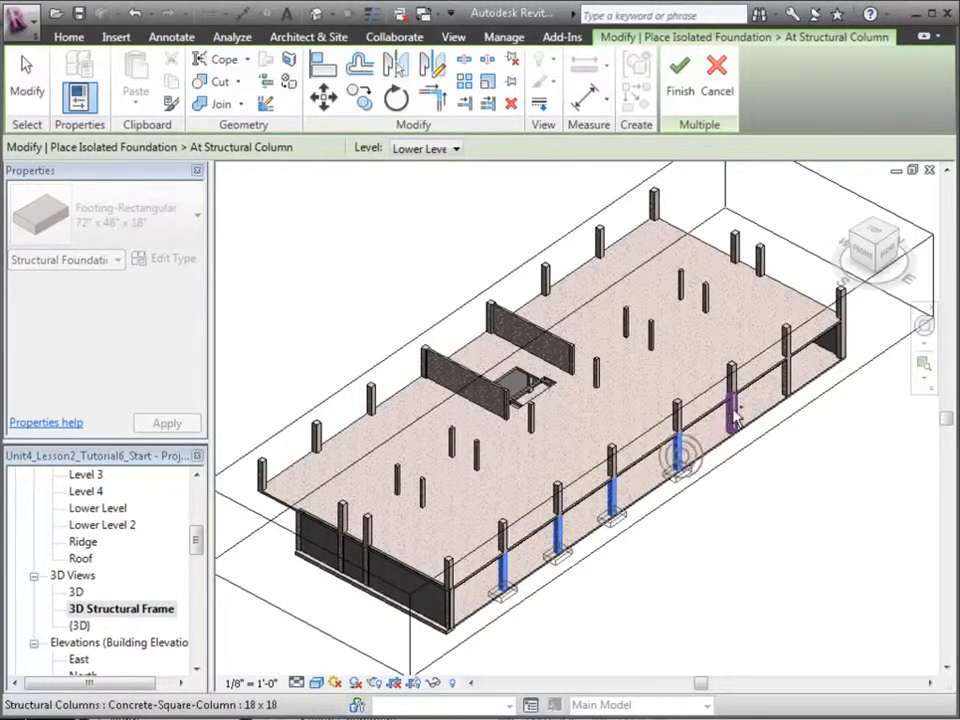
click(788, 395)
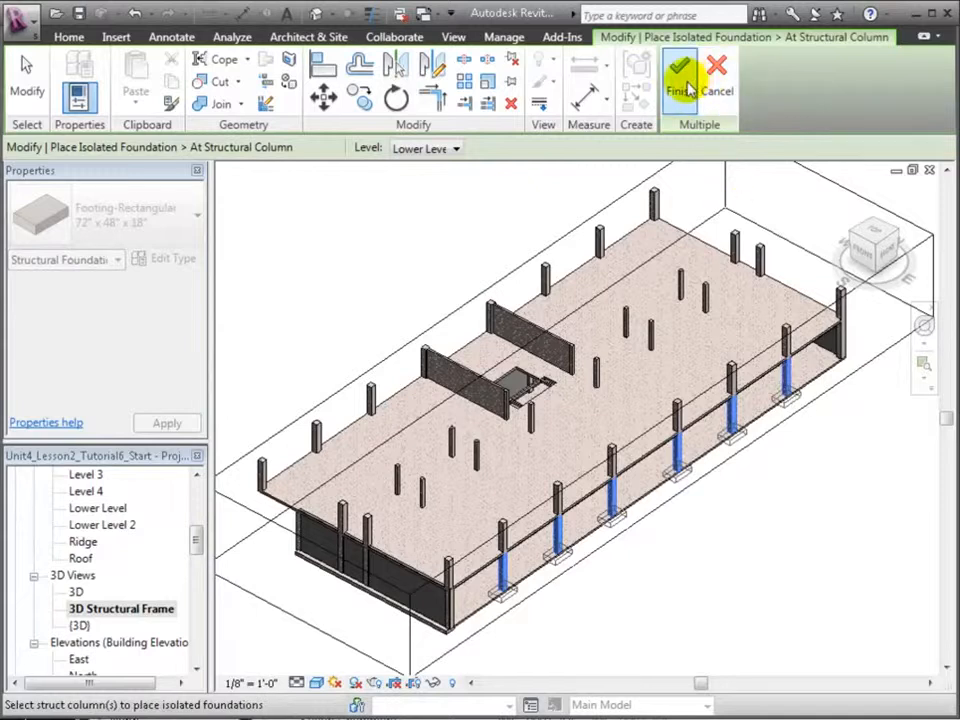
click(680, 78)
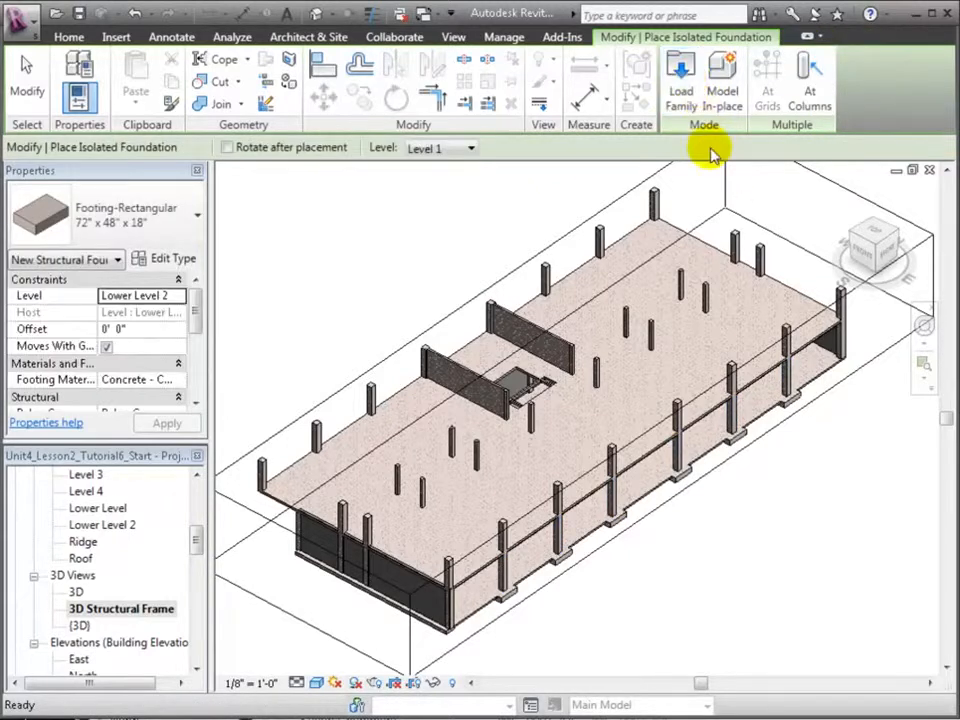
key(Escape)
key(Escape)
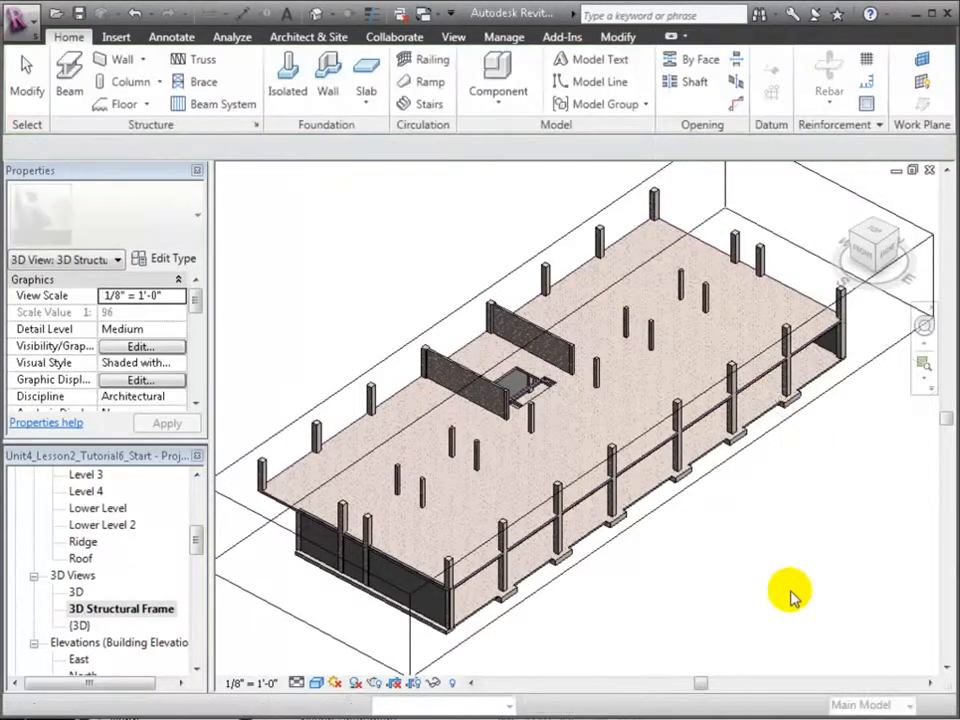
shift+middle_drag(735, 612, 762, 558)
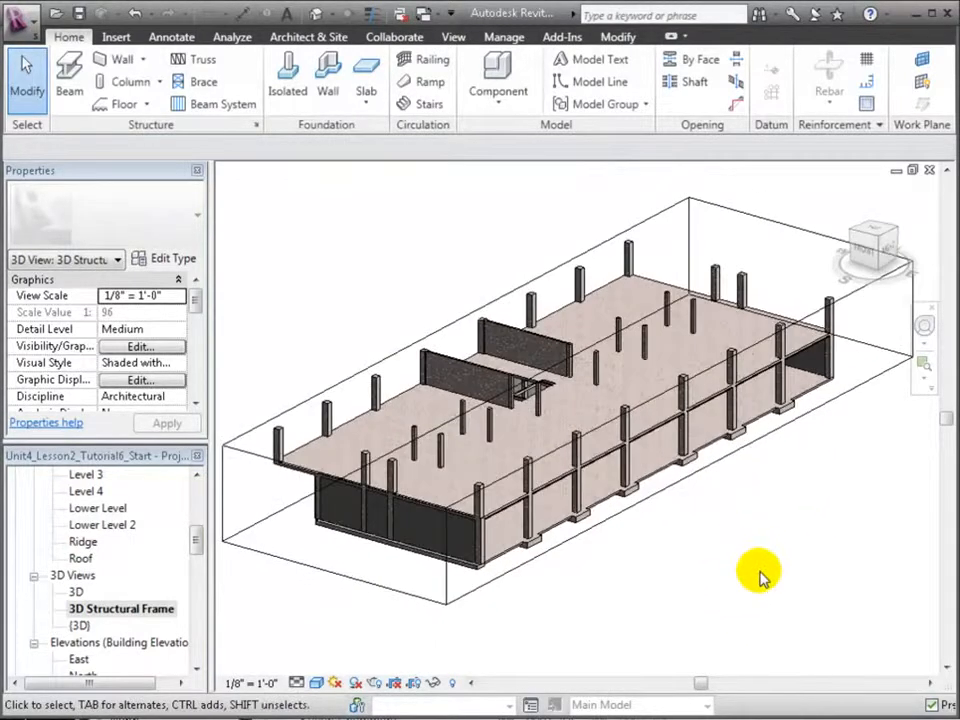